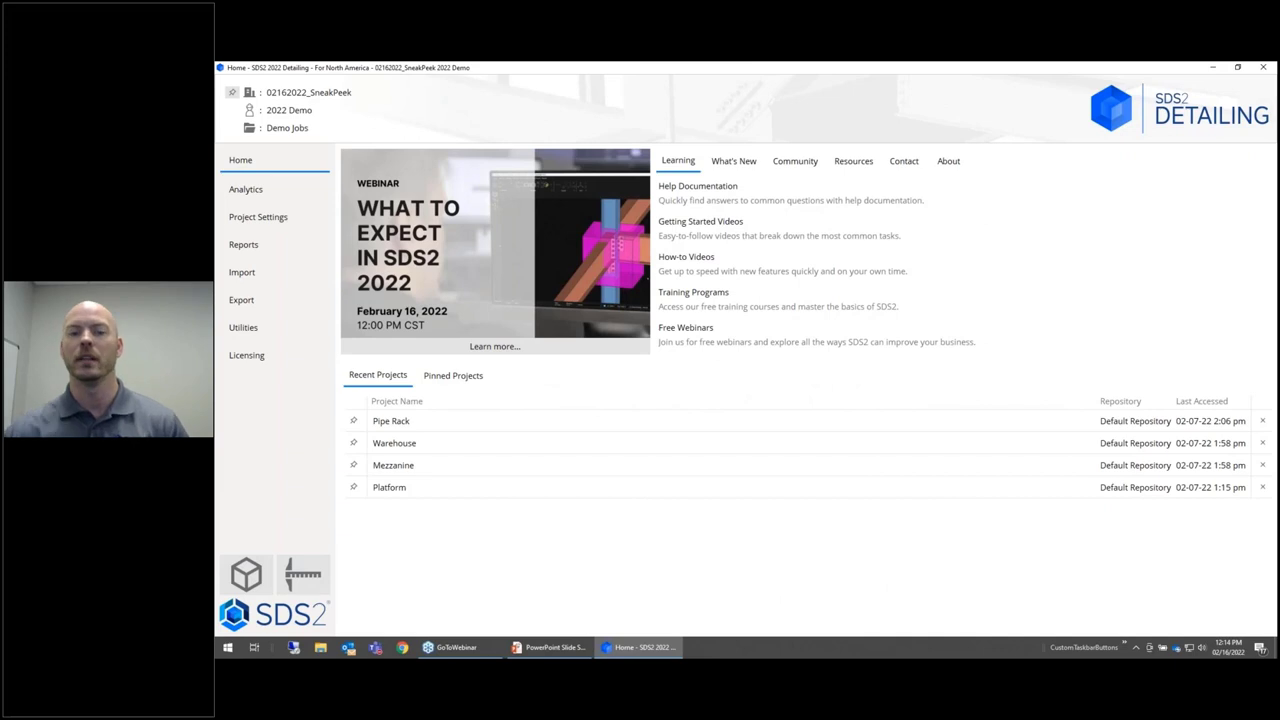
# - Borrow the licence for 5 days of offline use, and return the borrowed licence
pyautogui.click(278, 354)
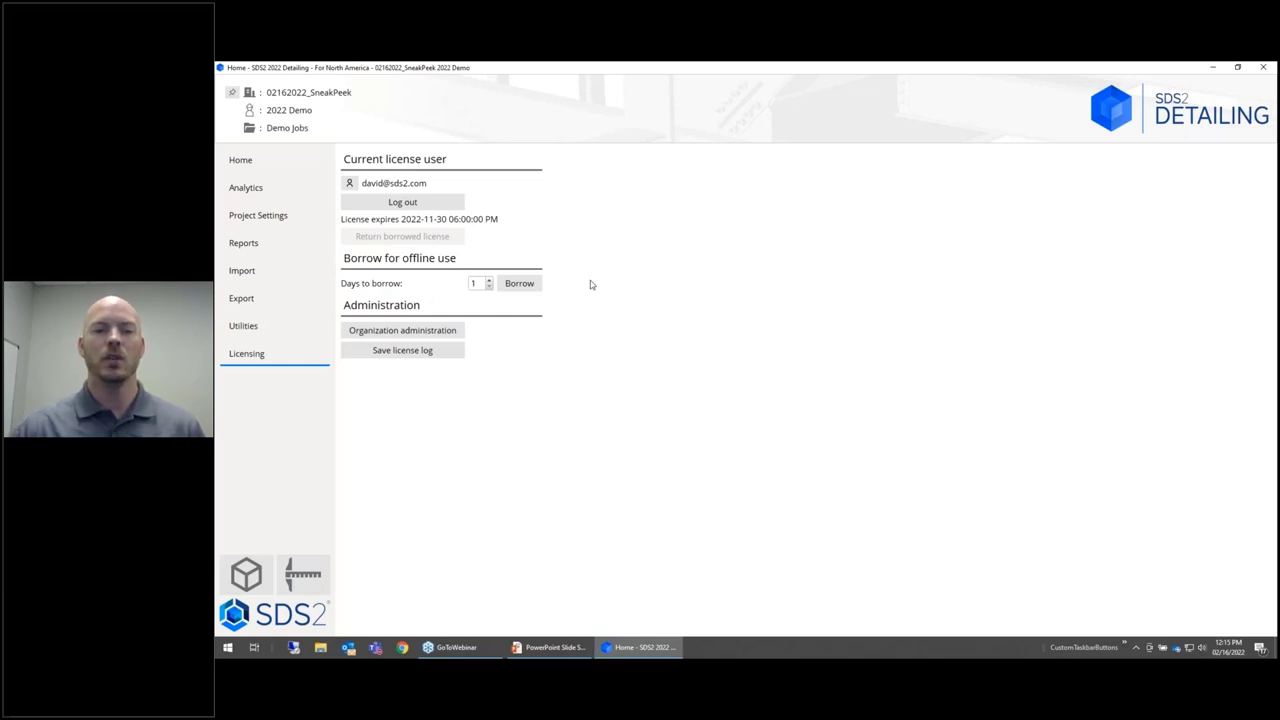
pyautogui.click(480, 285)
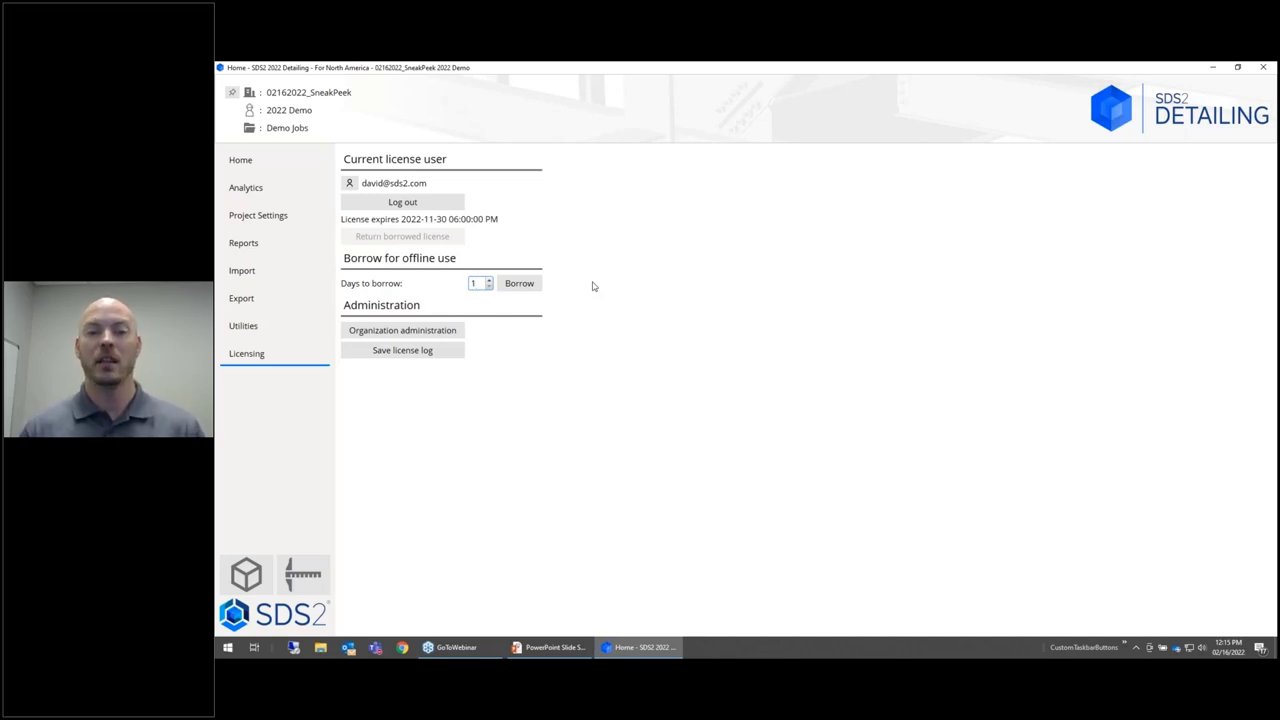
pyautogui.doubleClick(481, 283)
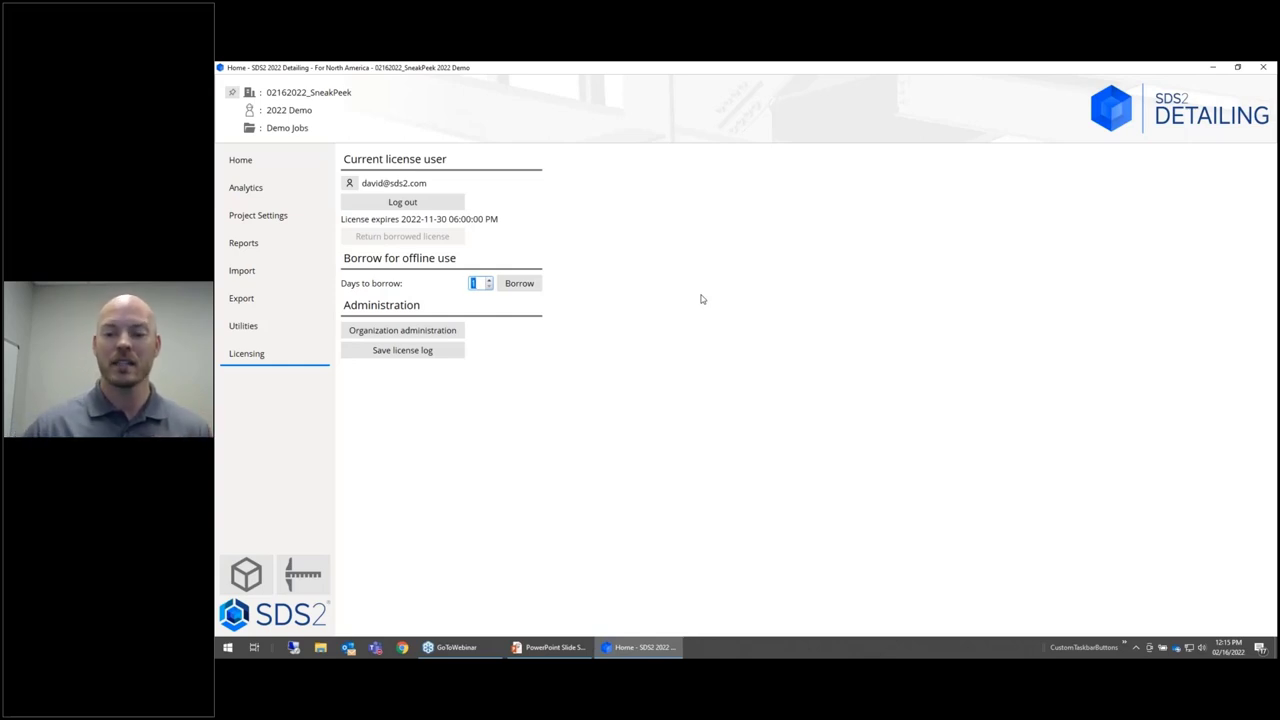
pyautogui.write('5')
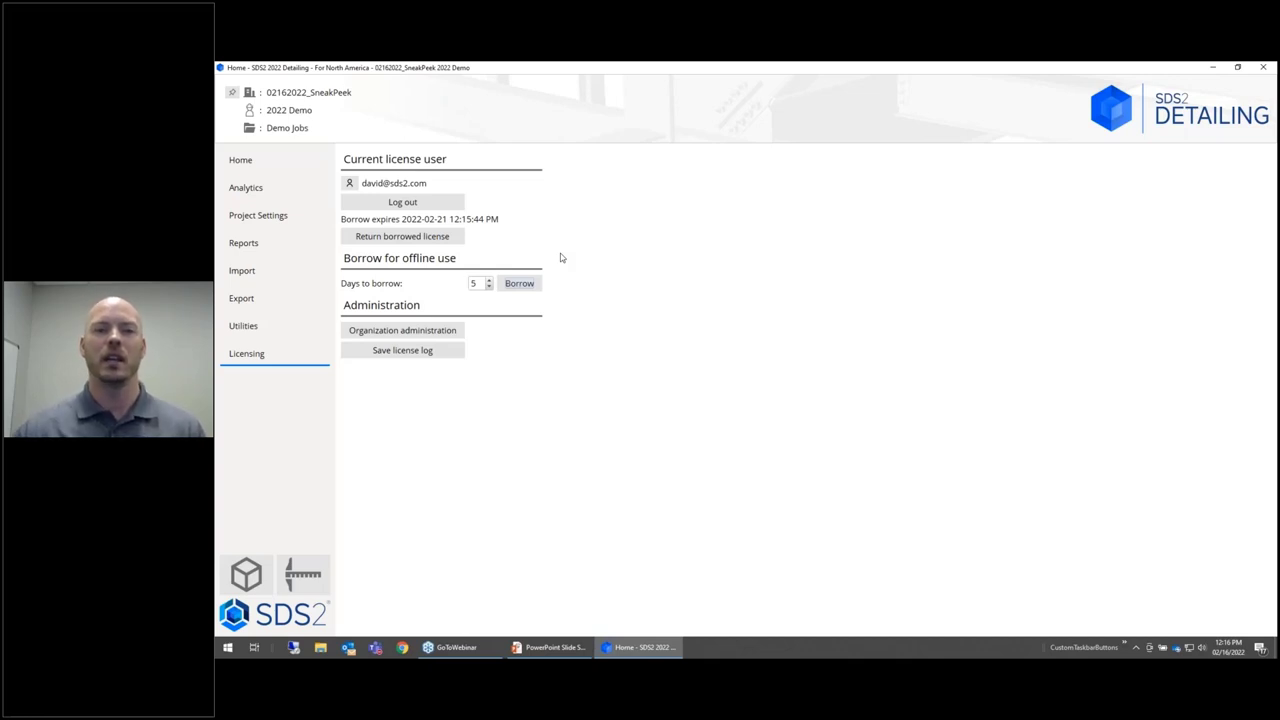
pyautogui.click(415, 240)
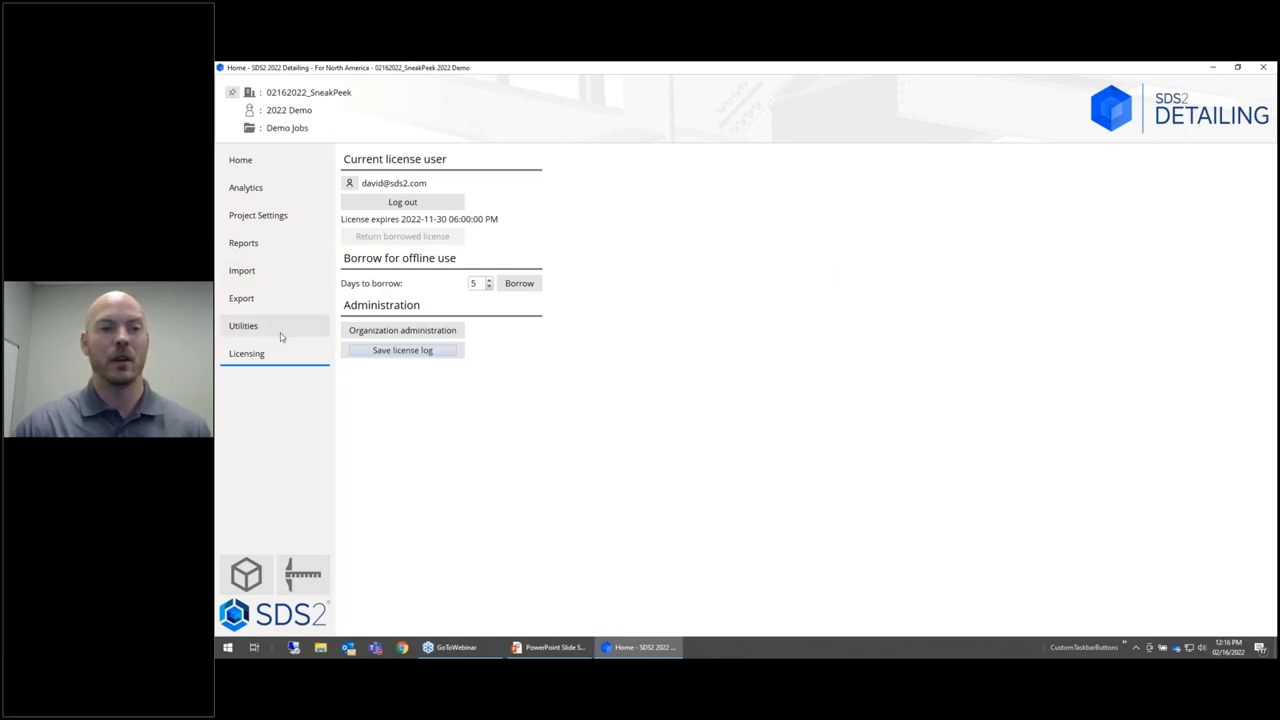
# - In User and Site Options, set the UI theme to Dark and the quick access sidebar icon size to Large
pyautogui.click(248, 327)
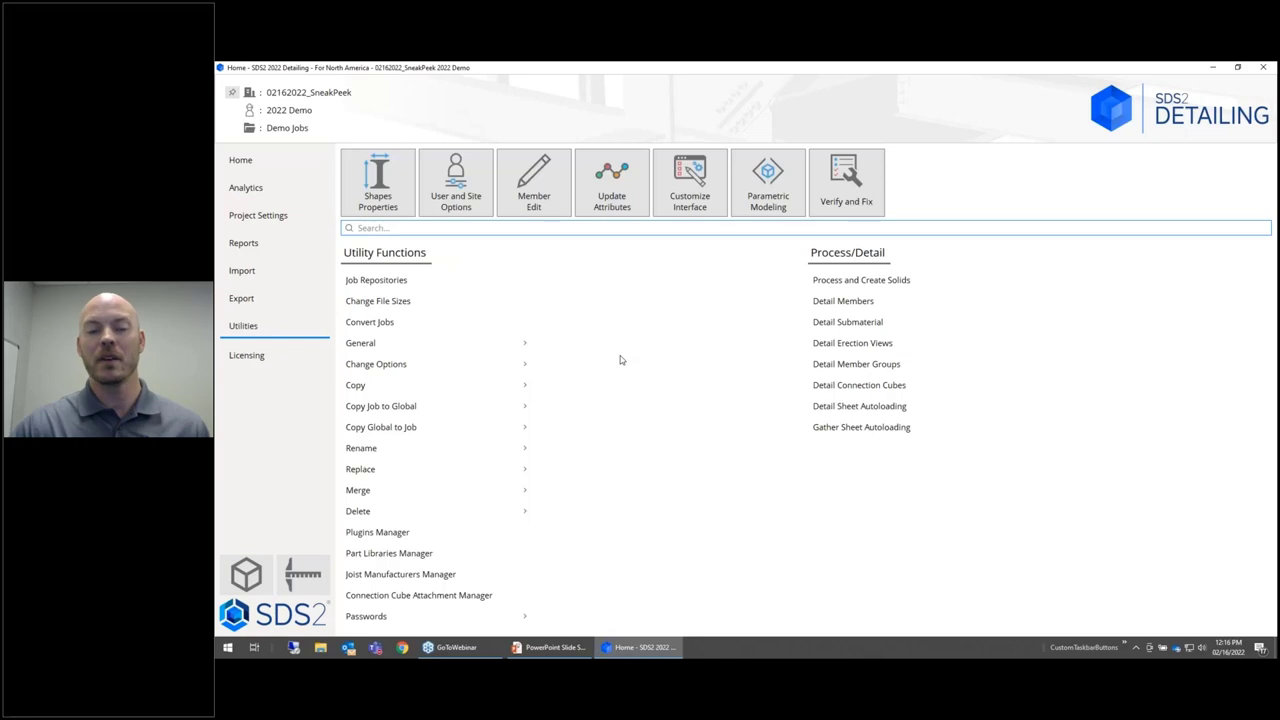
pyautogui.click(459, 183)
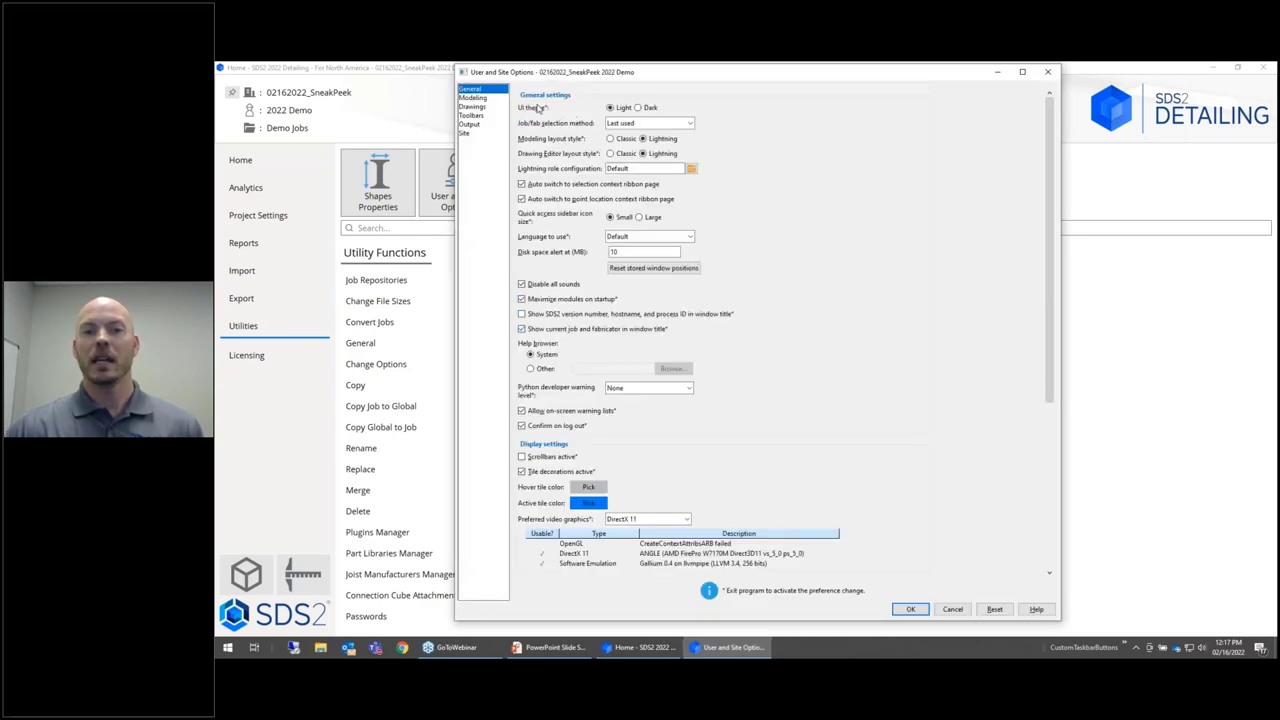
pyautogui.click(648, 108)
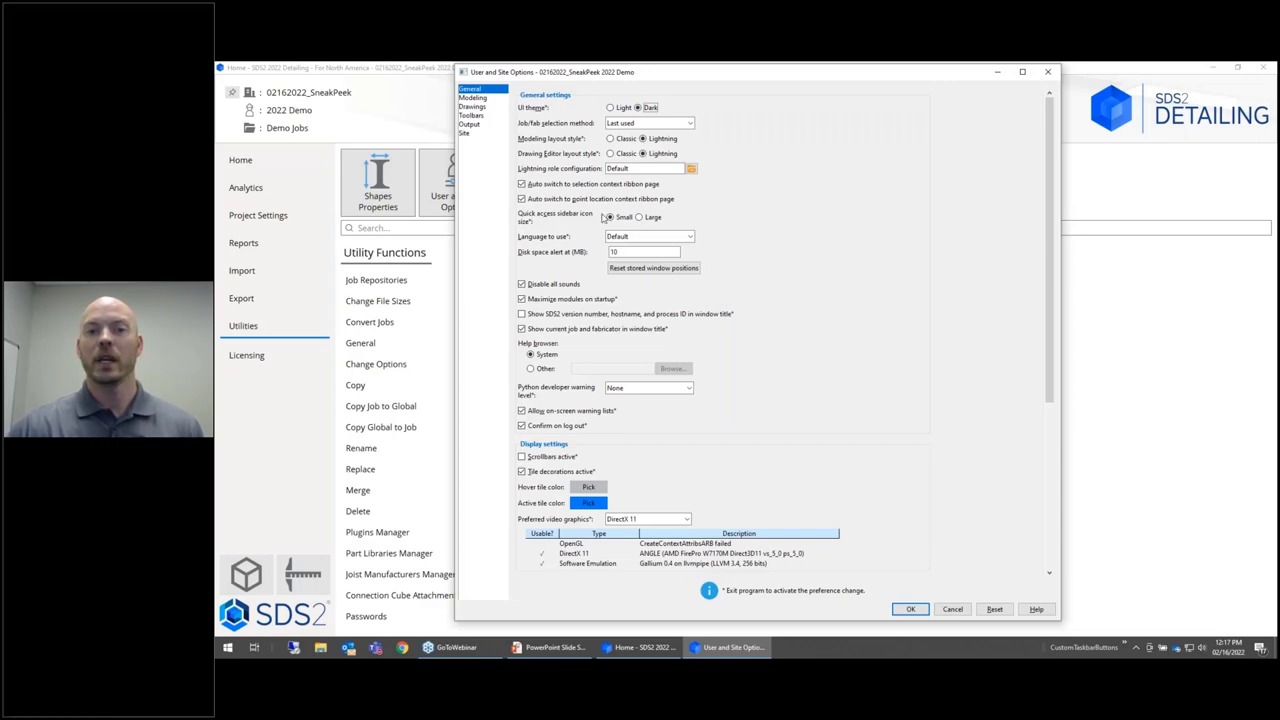
pyautogui.click(645, 220)
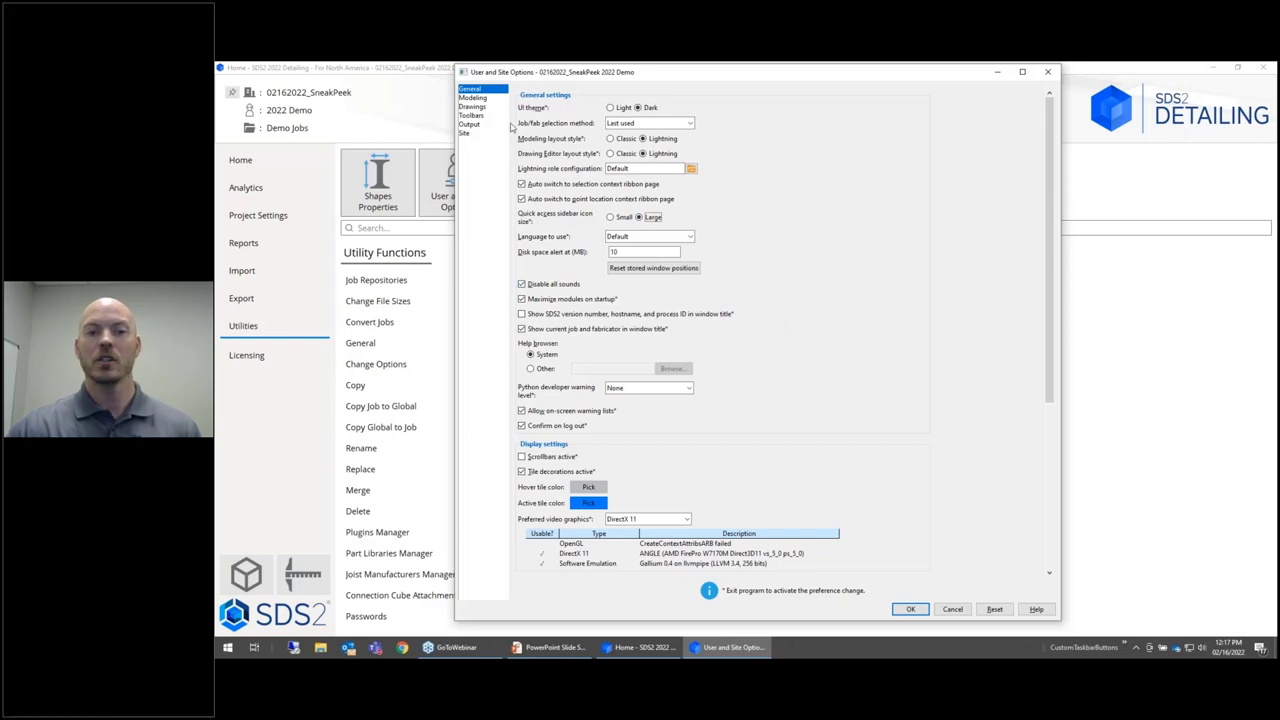
# - Apply the Dark Mode preset color palette to the Modeling color settings and save the options
pyautogui.click(481, 99)
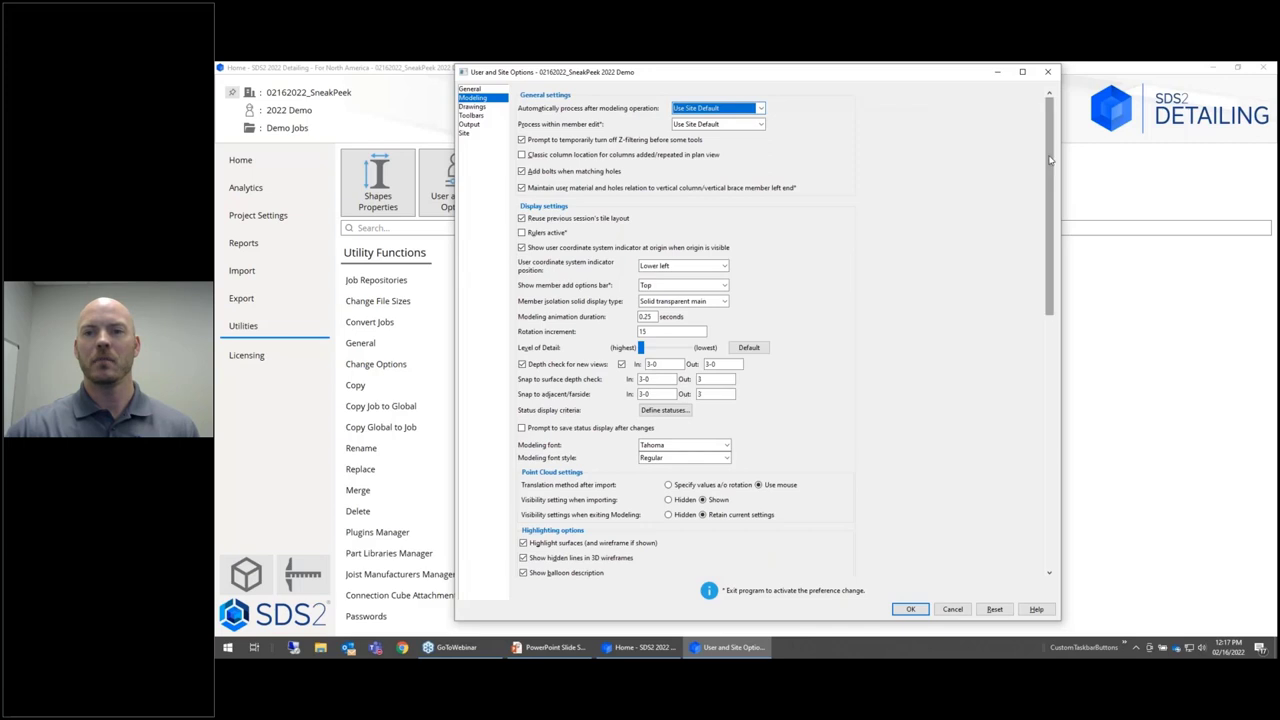
pyautogui.moveTo(1050, 162); pyautogui.dragTo(1052, 380)
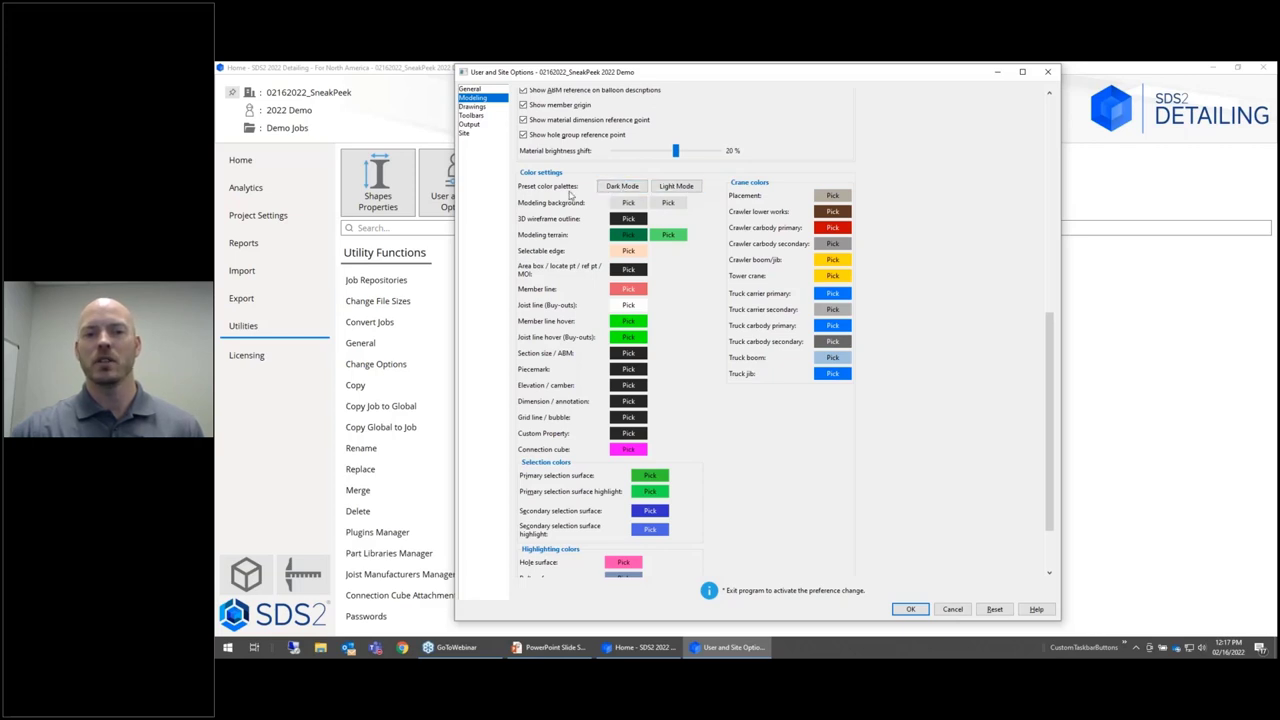
pyautogui.click(630, 190)
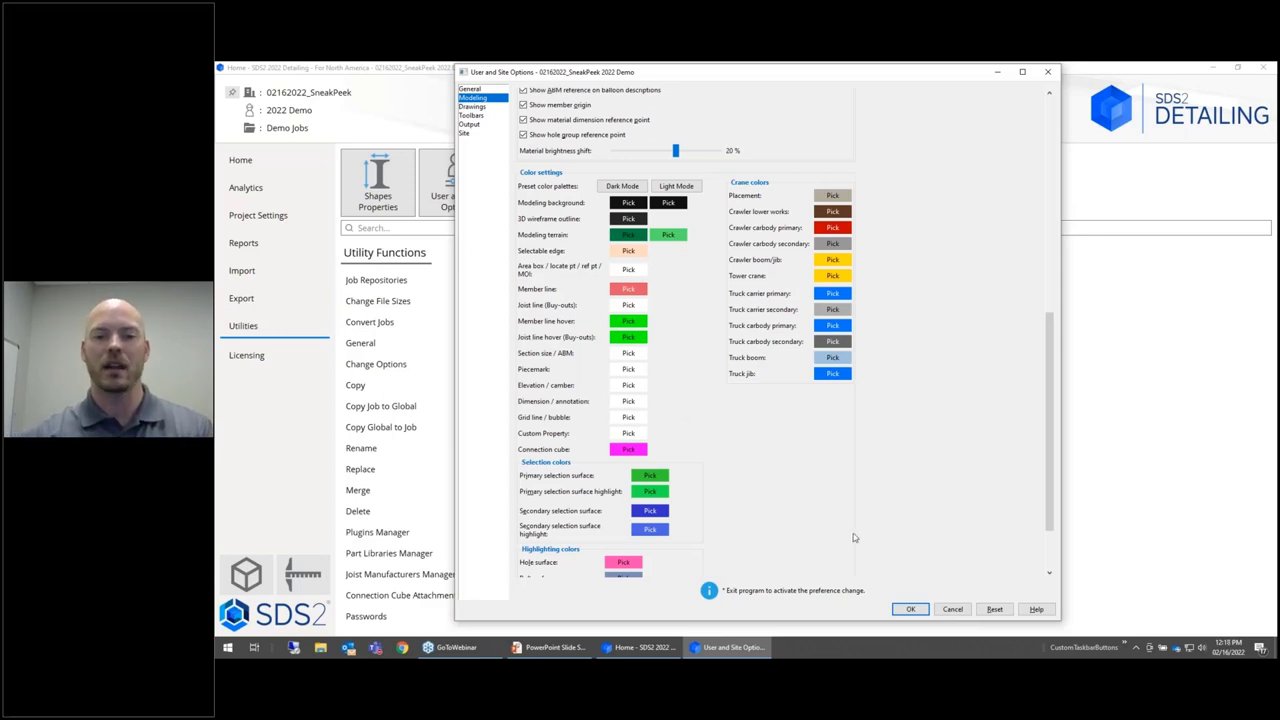
pyautogui.click(910, 609)
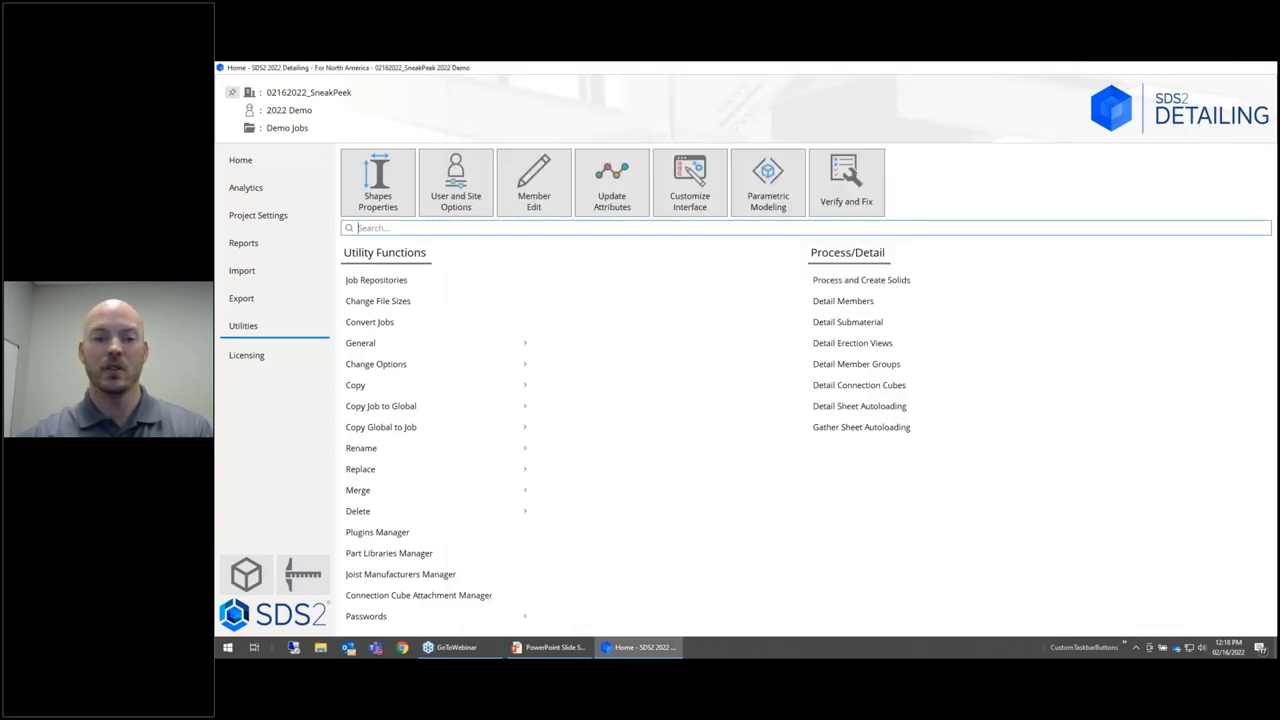
# - Switch to the slide show, reveal the Windows taskbar and launch SDS2 2022 for North America
pyautogui.hotkey('alt', 'Tab')
pyautogui.rightClick(652, 529)
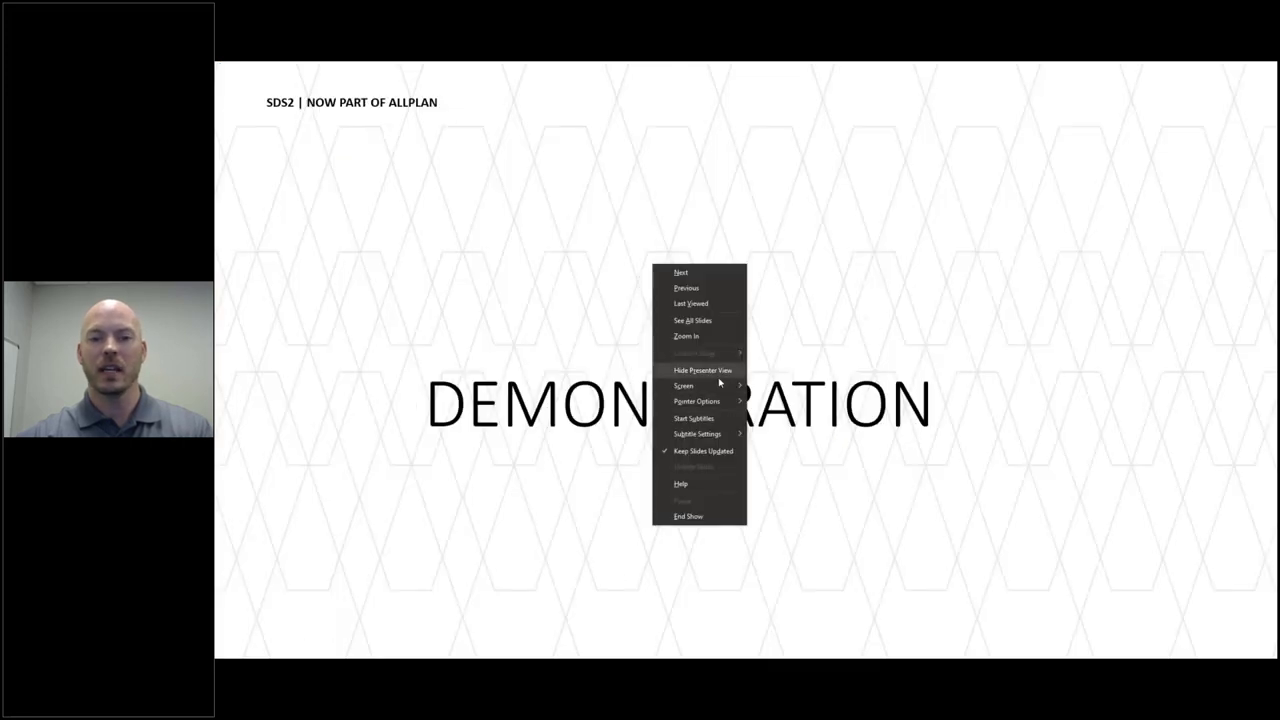
pyautogui.moveTo(717, 393)
pyautogui.click(779, 438)
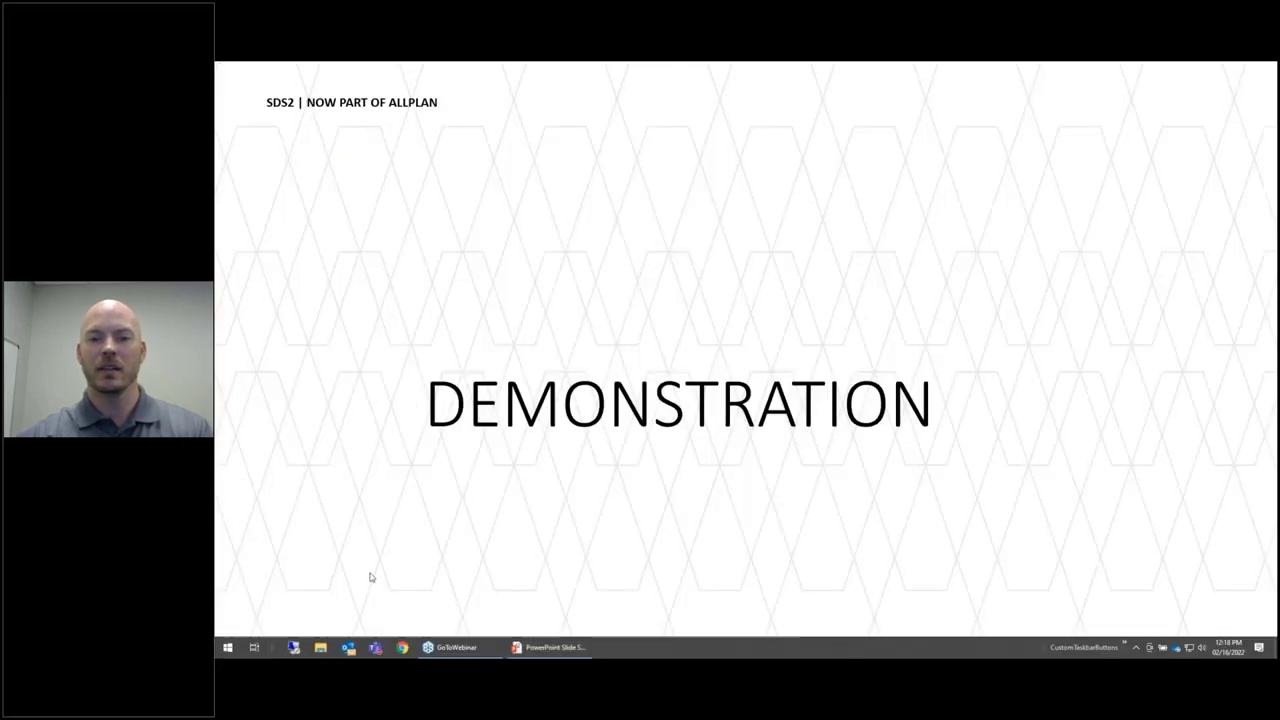
pyautogui.click(230, 650)
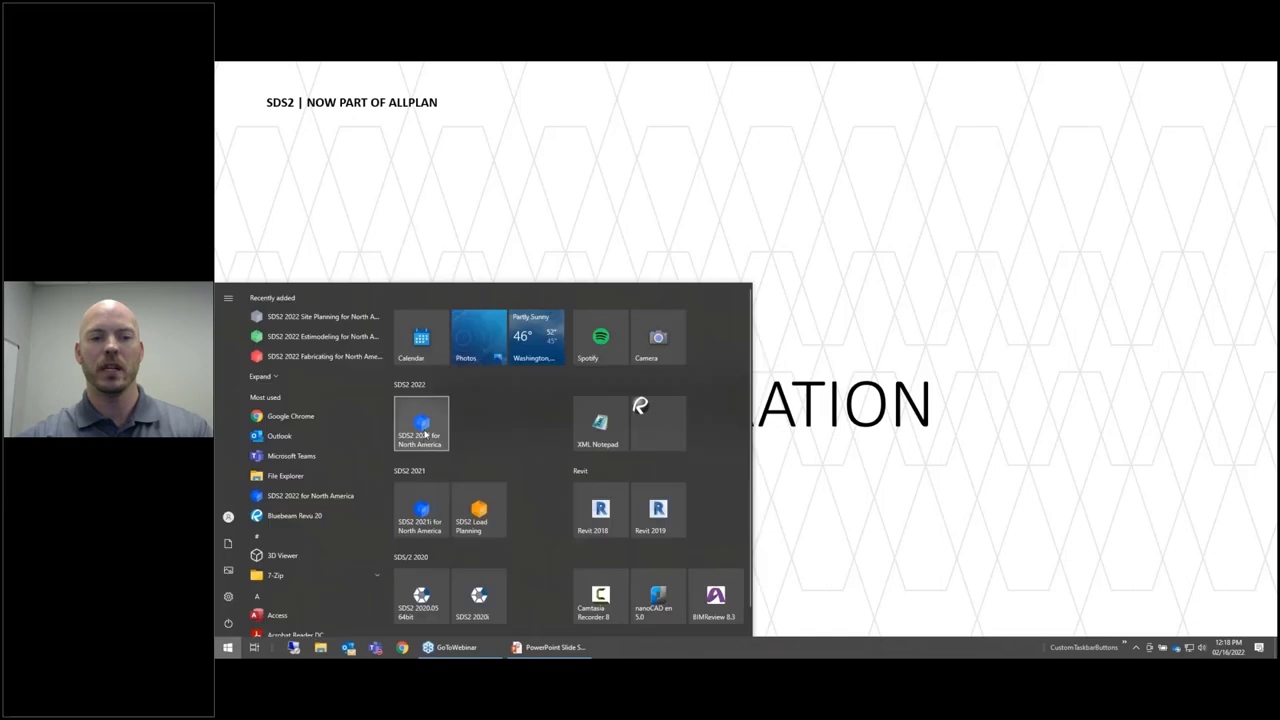
pyautogui.click(737, 430)
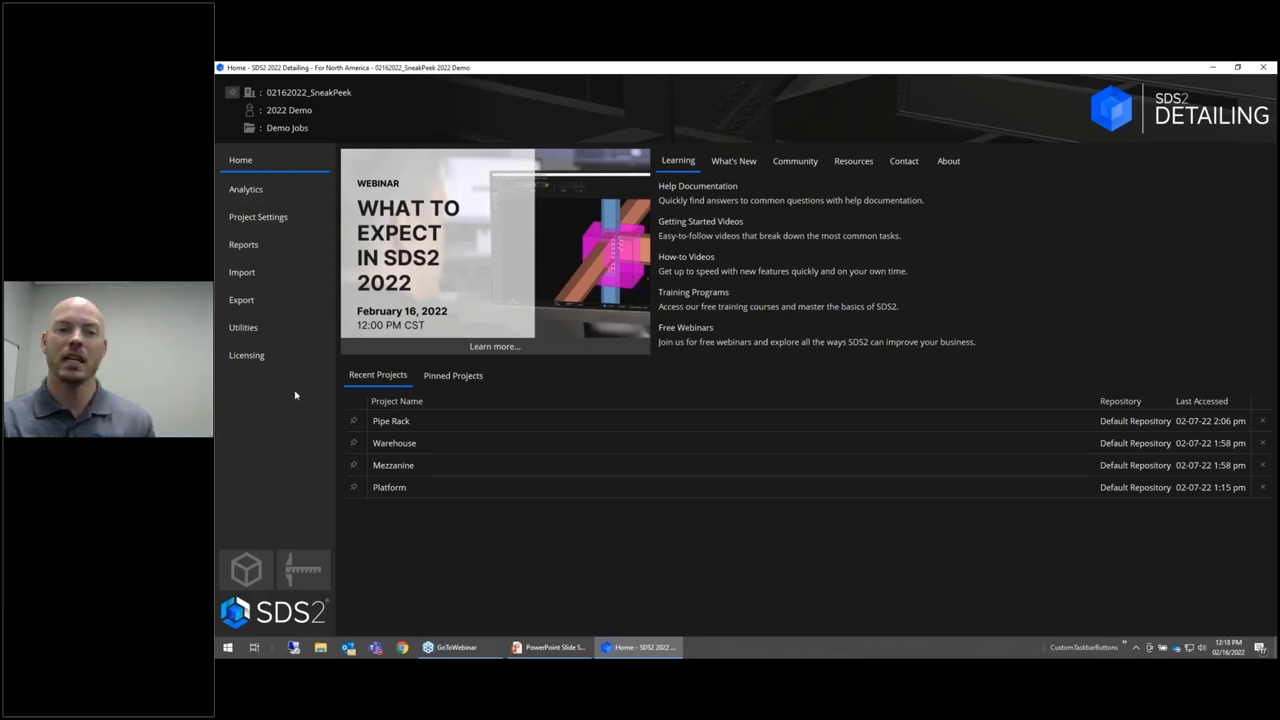
# - Check the licensing options, return to the home page and open the current job in Modeling
pyautogui.click(247, 355)
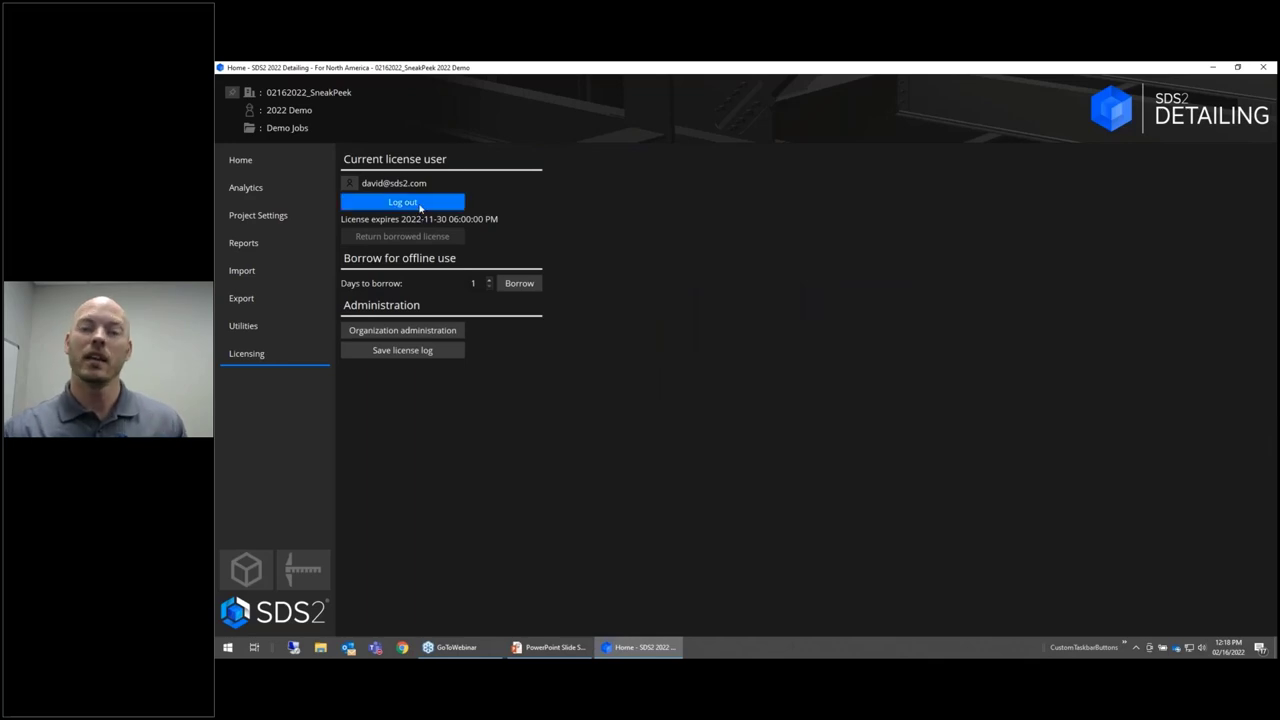
pyautogui.click(272, 163)
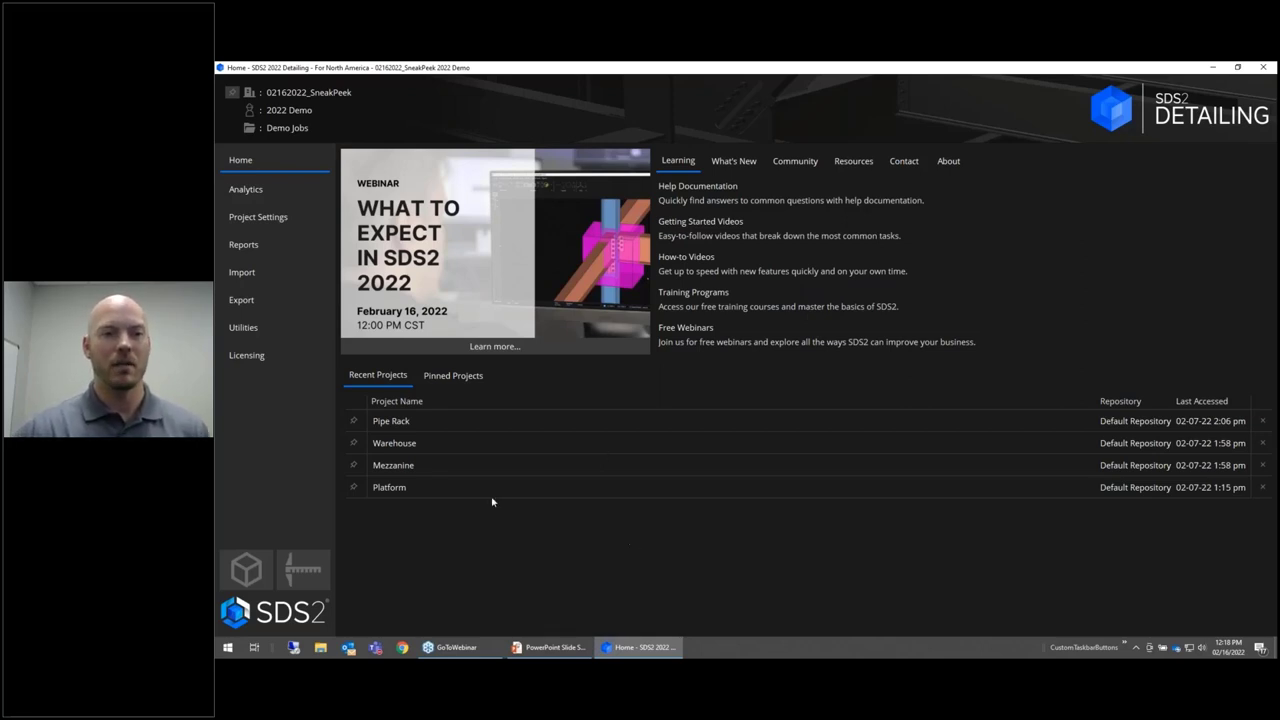
pyautogui.click(250, 568)
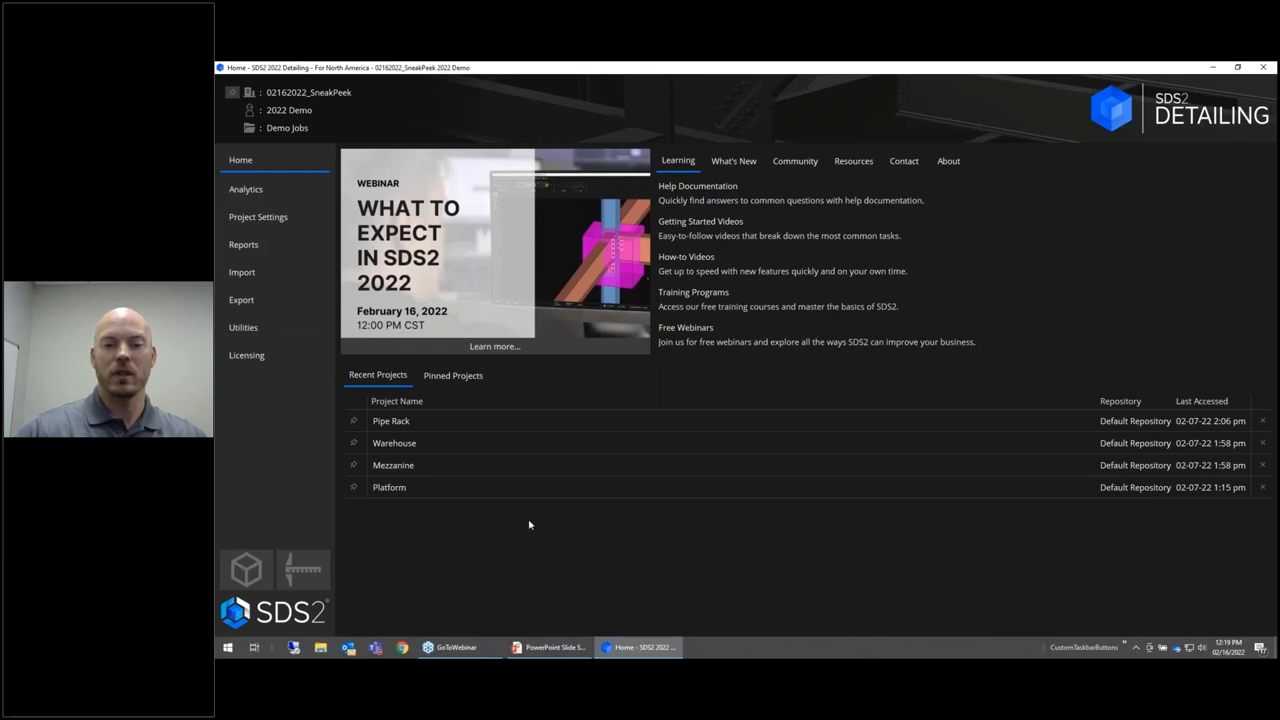
pyautogui.click(246, 570)
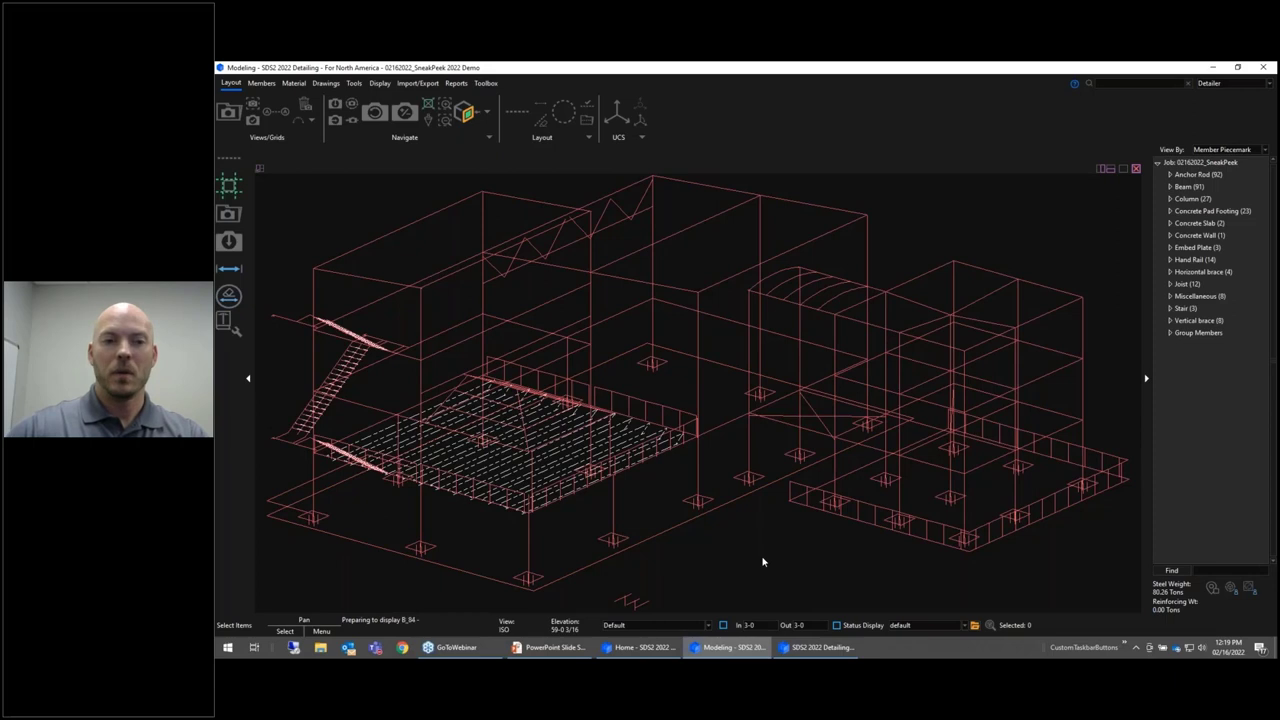
pyautogui.moveTo(800, 647)
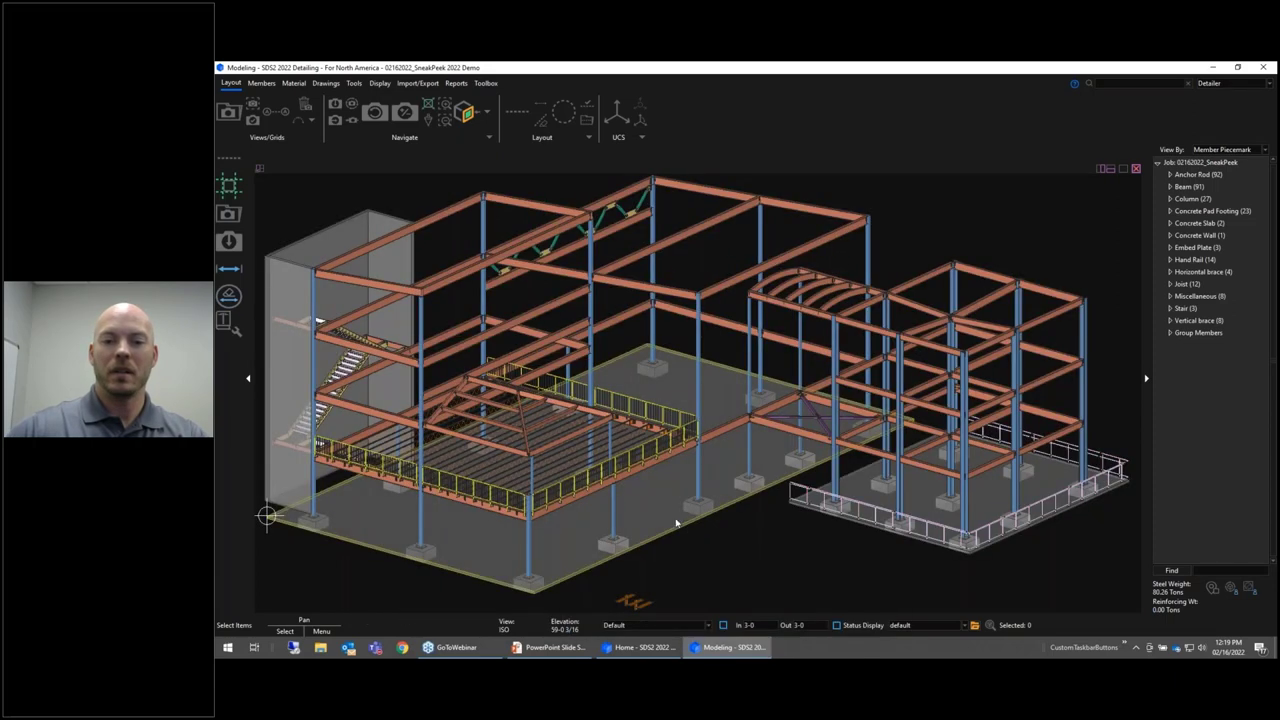
# - Hide the two concrete slabs beneath the steel structure
pyautogui.click(723, 529)
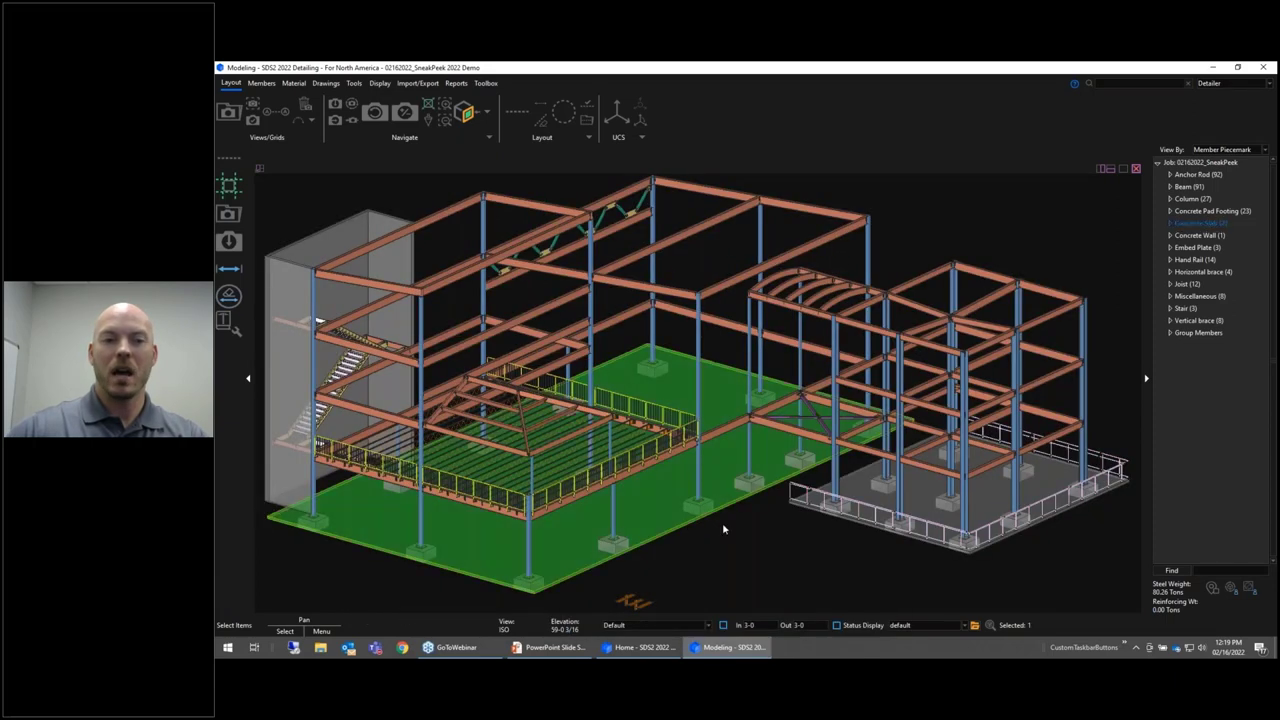
pyautogui.keyDown('shift'); pyautogui.click(867, 489); pyautogui.keyUp('shift')
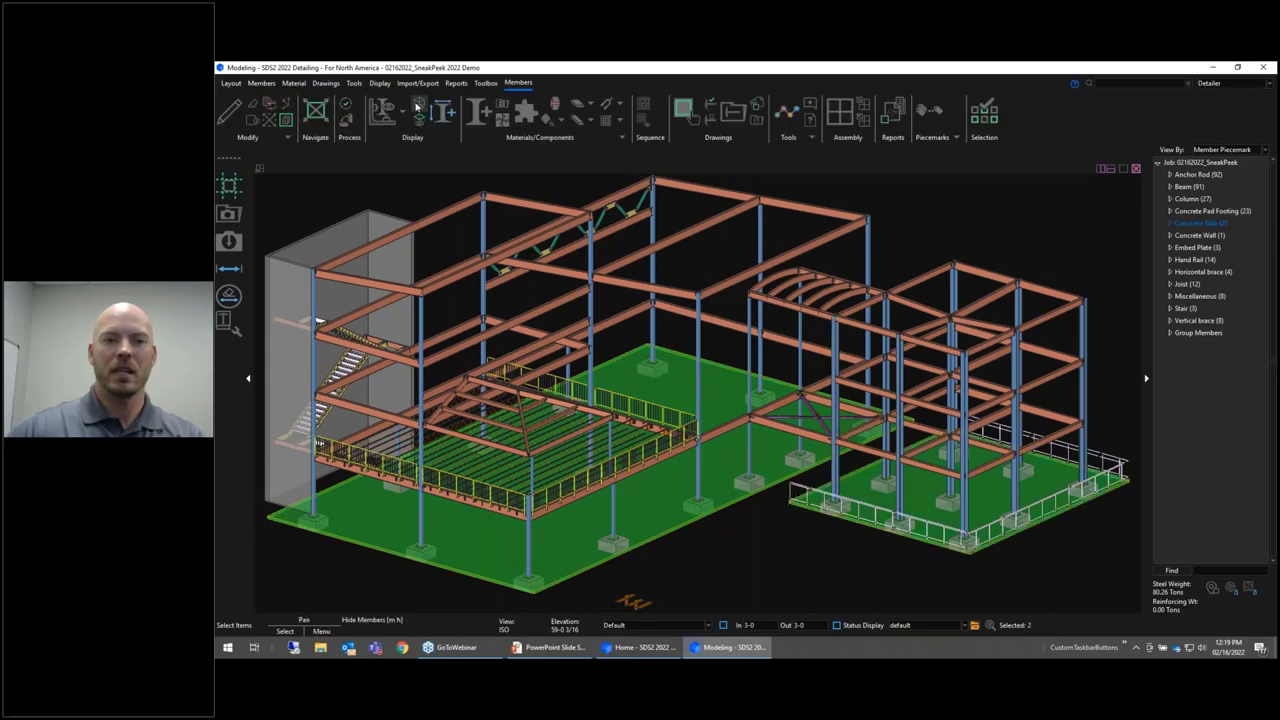
pyautogui.press('h')
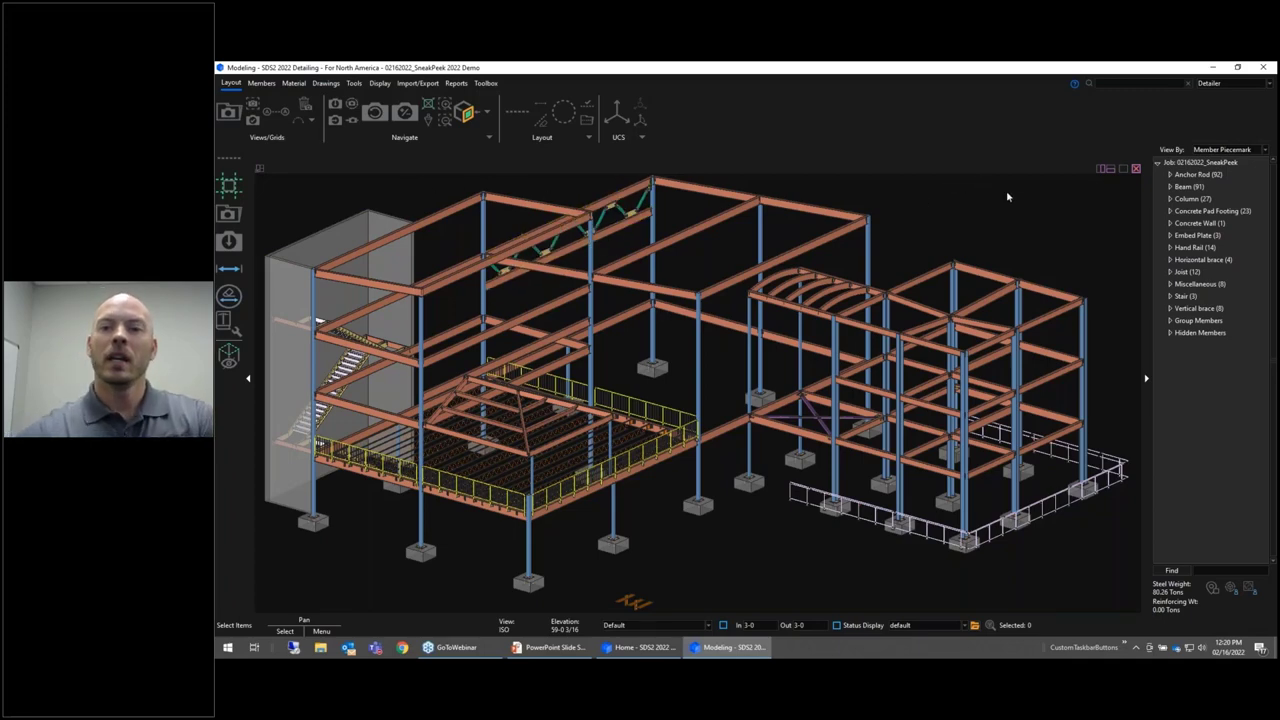
# - Search the modeling commands for "column" and clear the search
pyautogui.click(1122, 84)
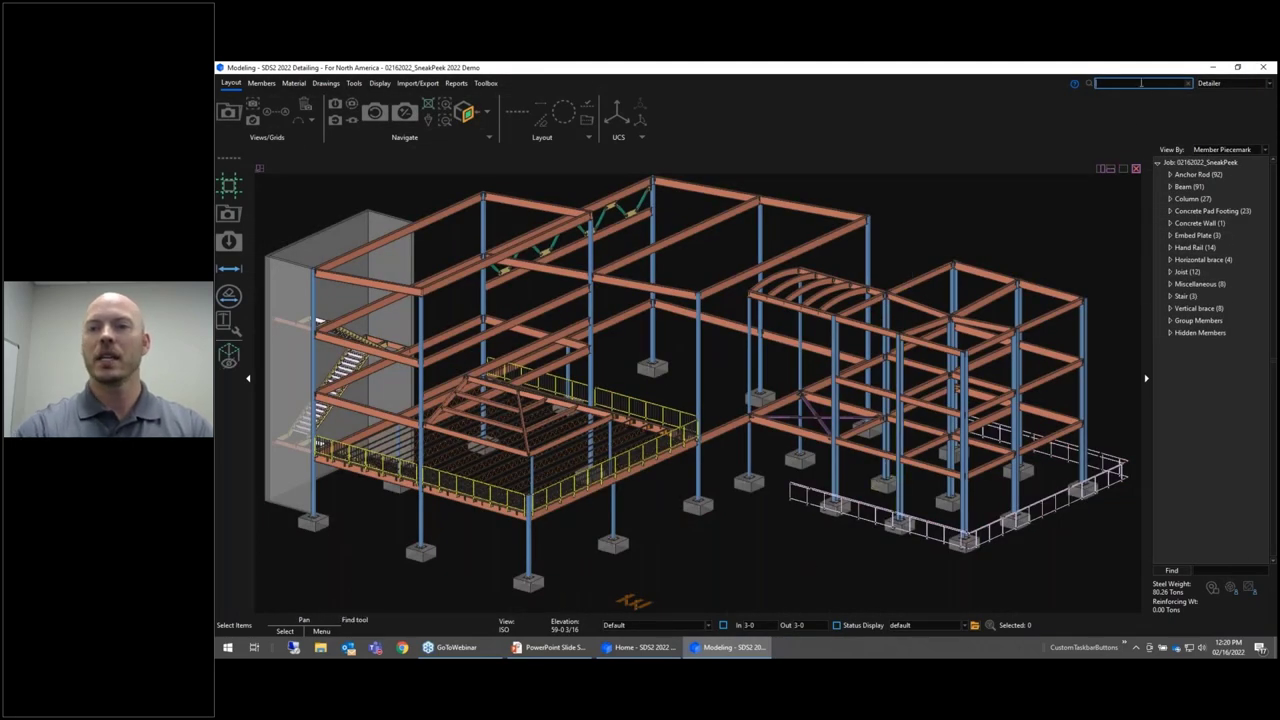
pyautogui.click(1141, 83)
pyautogui.write('column')
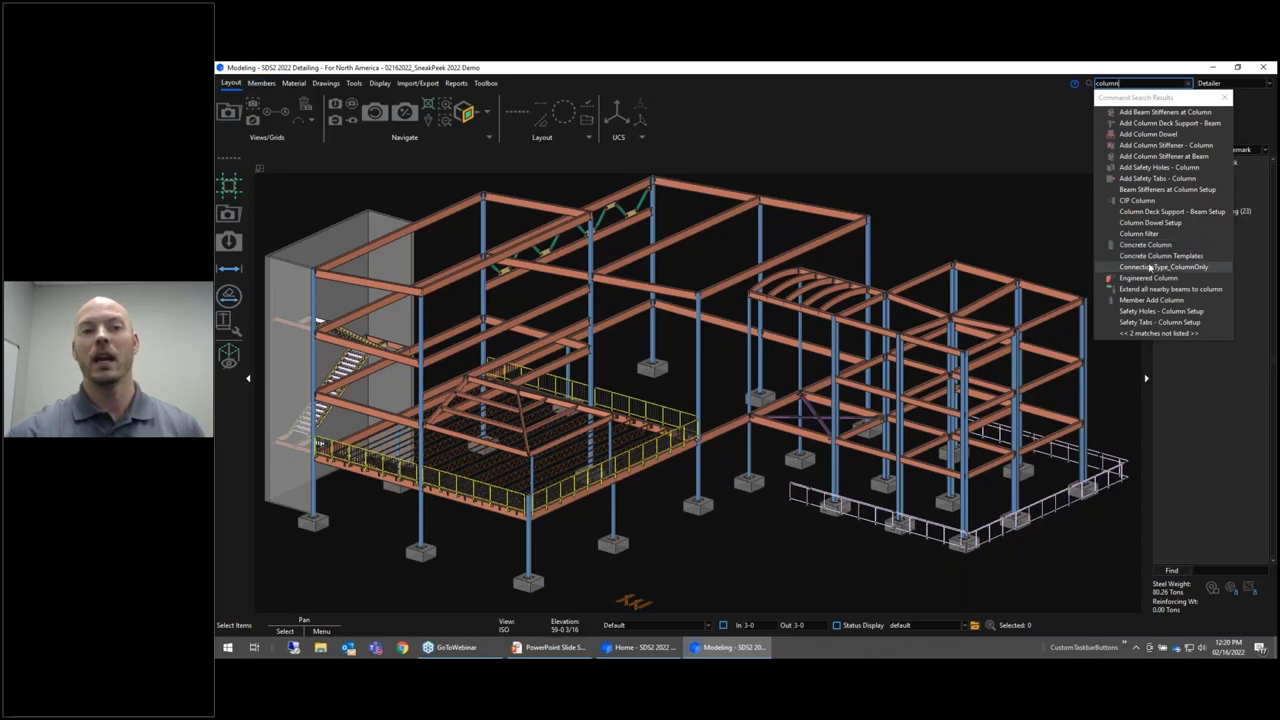
pyautogui.click(1187, 83)
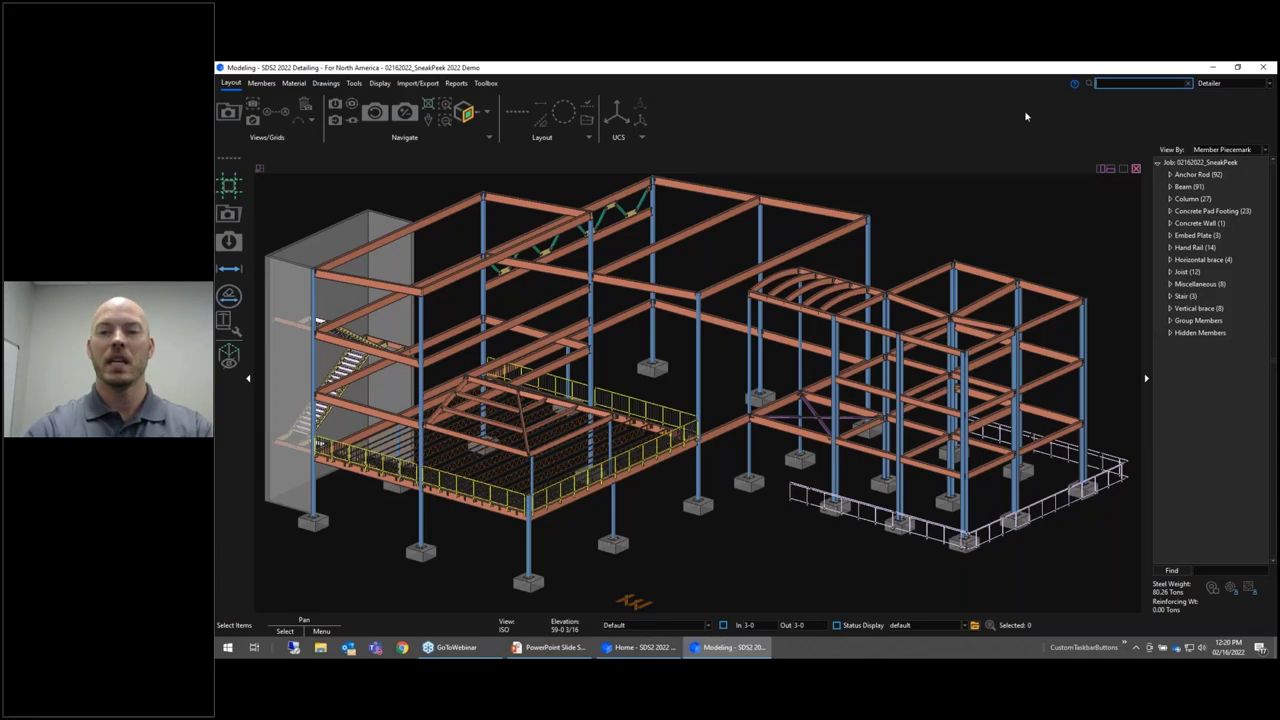
# - Search the modeling commands for "construction line" and dismiss the results
pyautogui.write('constructio')
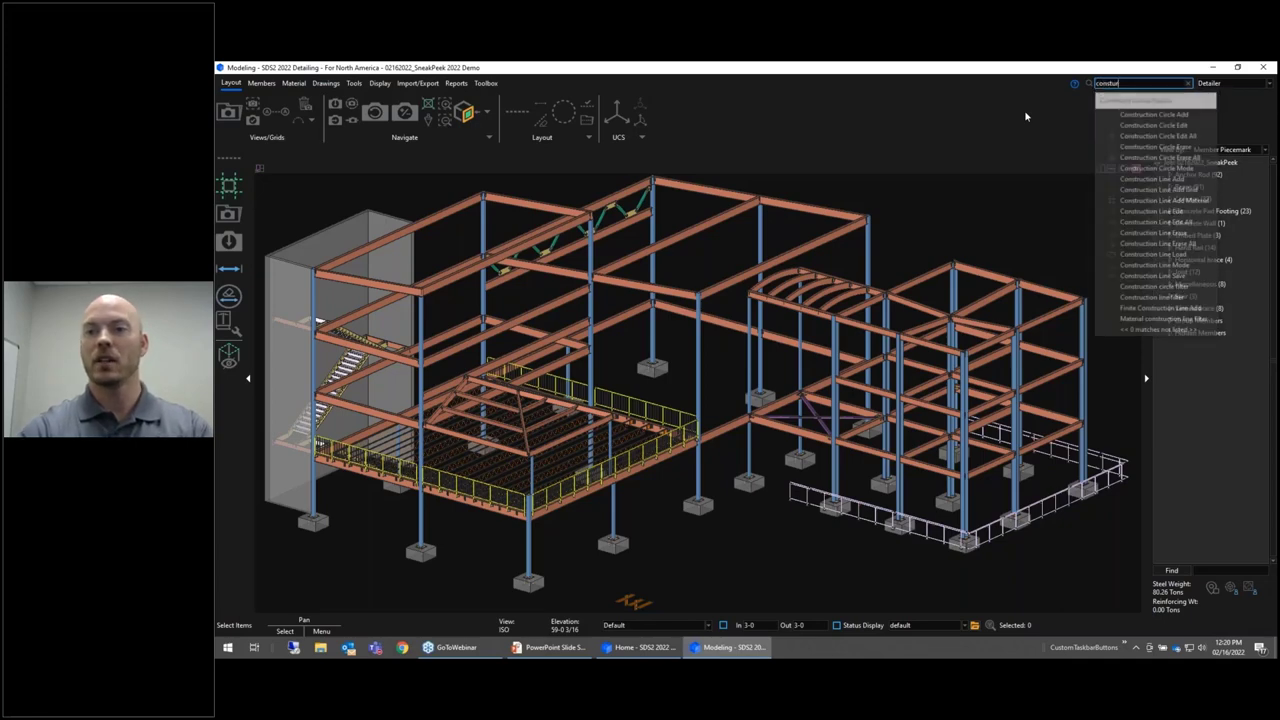
pyautogui.write('n line')
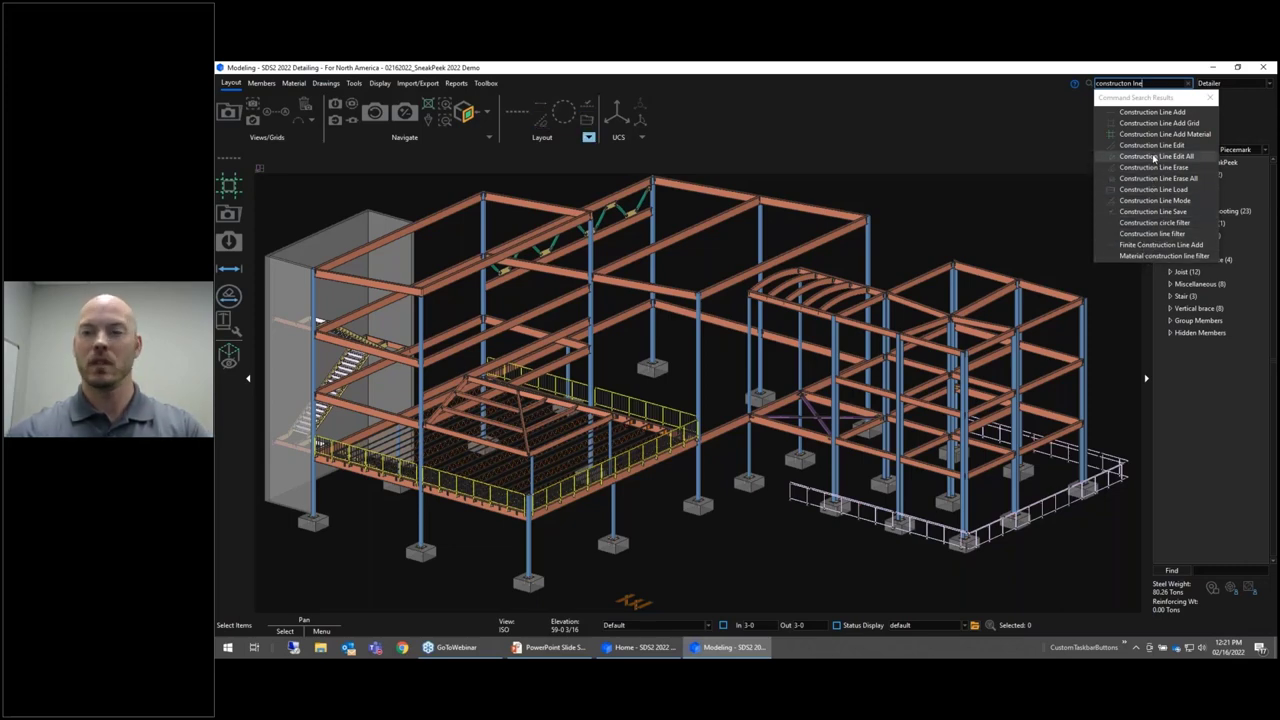
pyautogui.click(1010, 206)
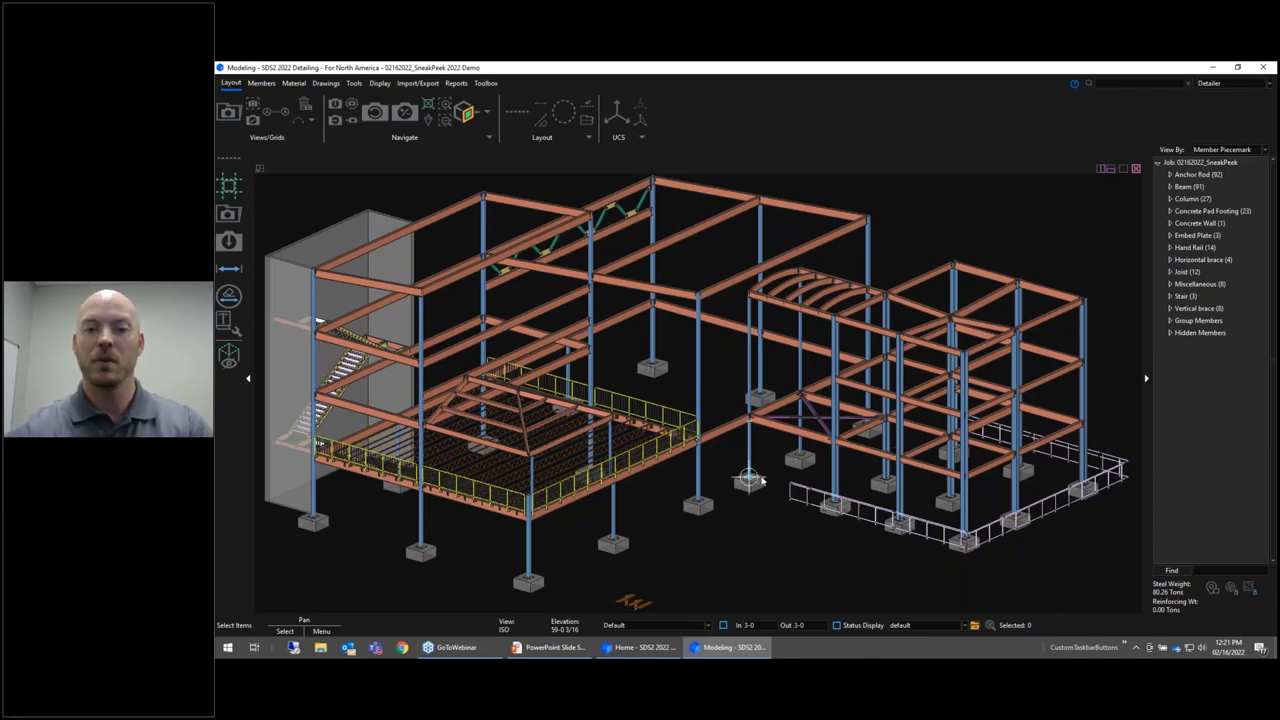
# - Open an elevation view on the beam surface at the vertical braces and examine an upper gusset plate up close
pyautogui.scroll(10, 601, 216)
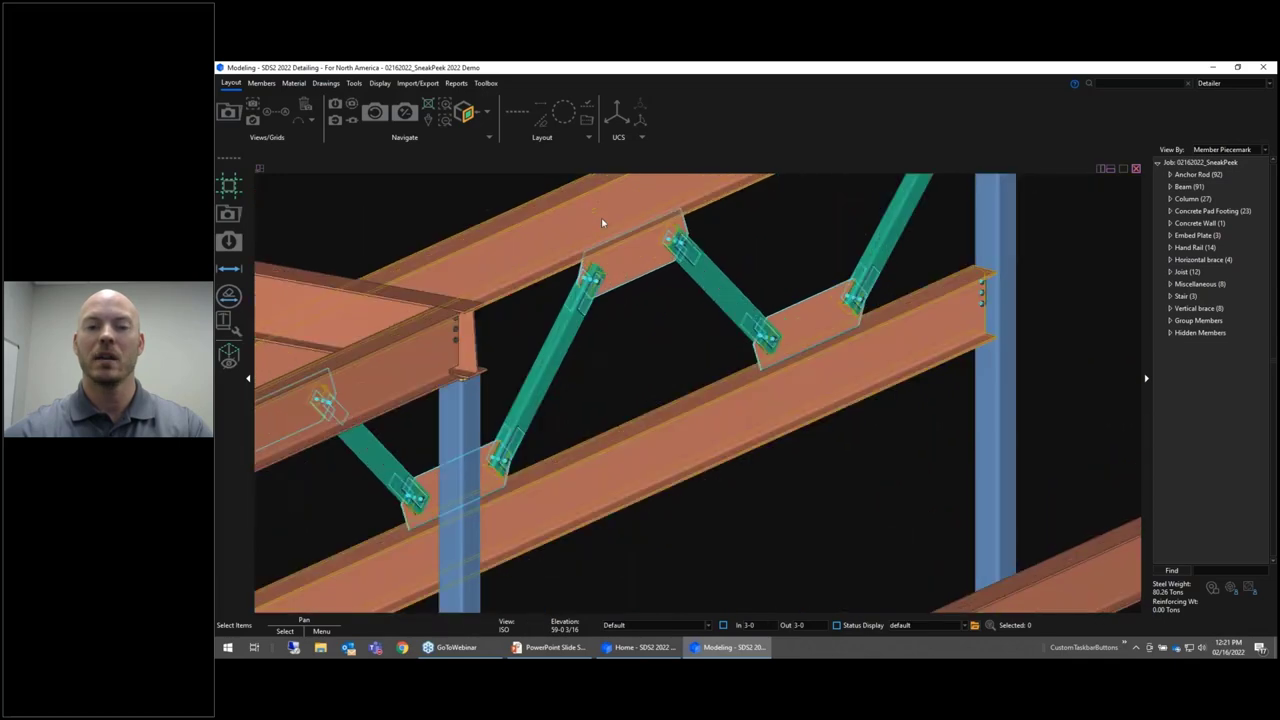
pyautogui.scroll(3, 600, 320)
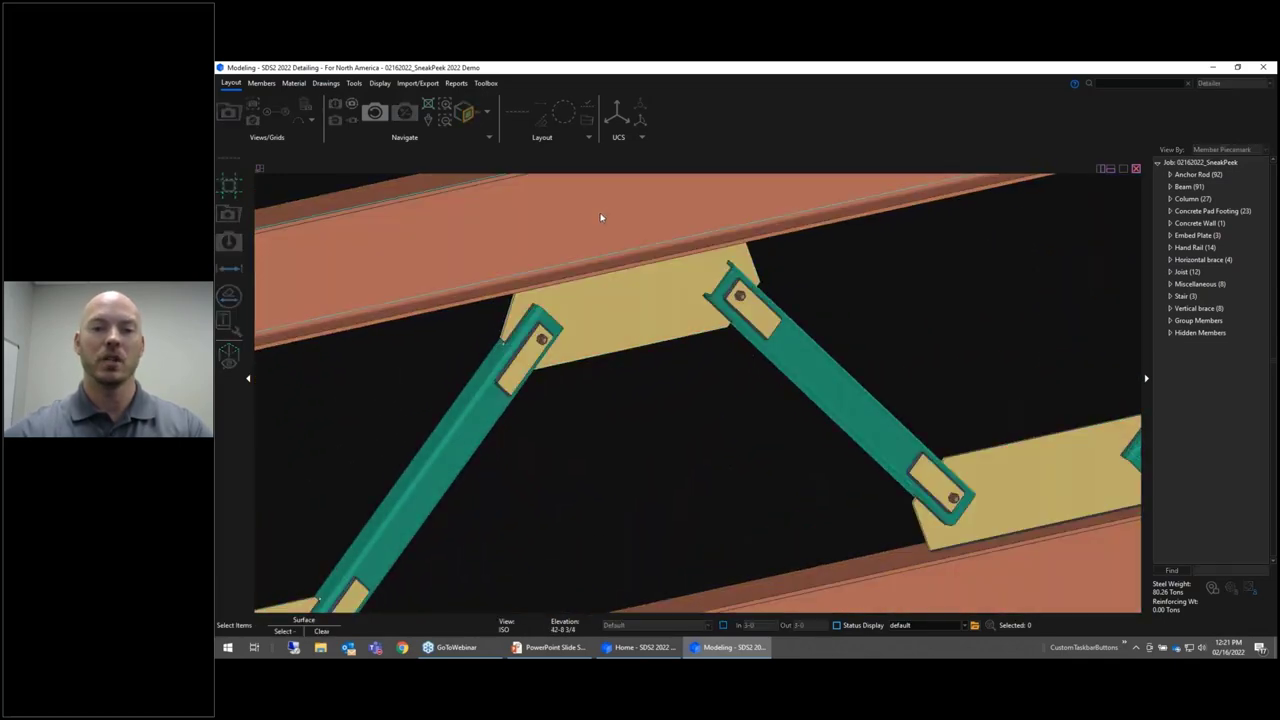
pyautogui.press('F5')
pyautogui.scroll(5, 686, 449)
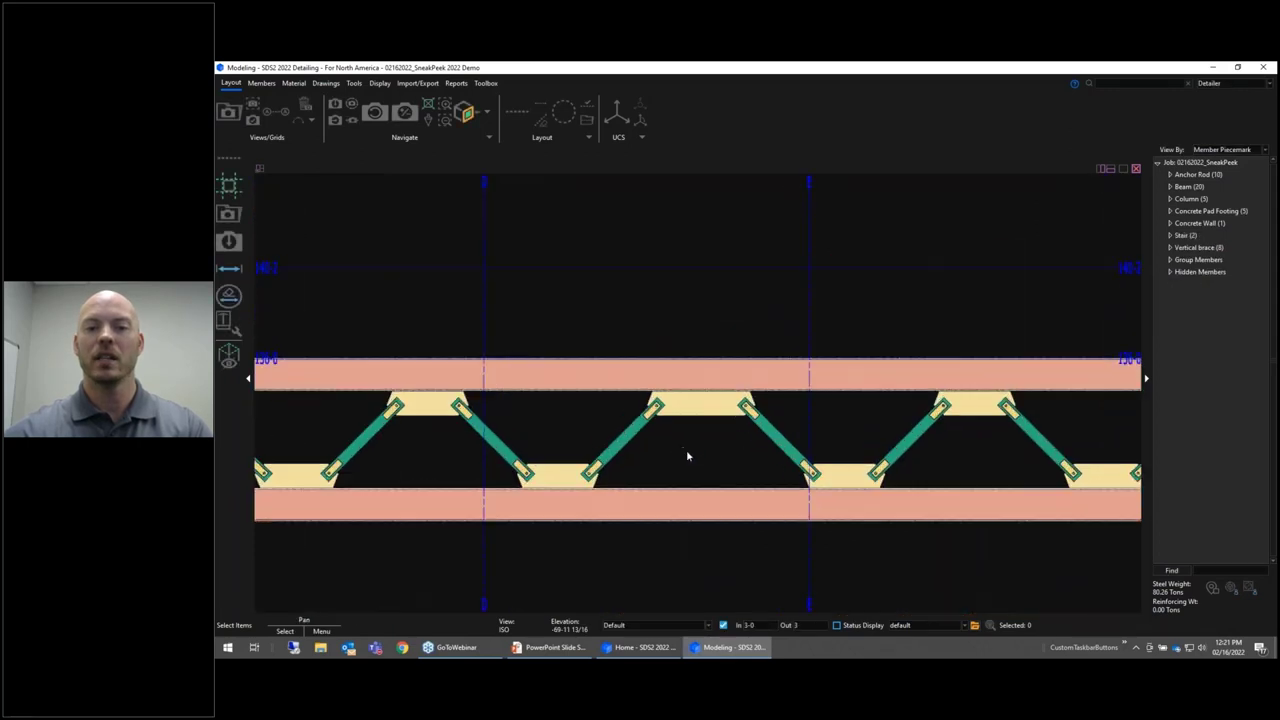
pyautogui.scroll(4, 675, 428)
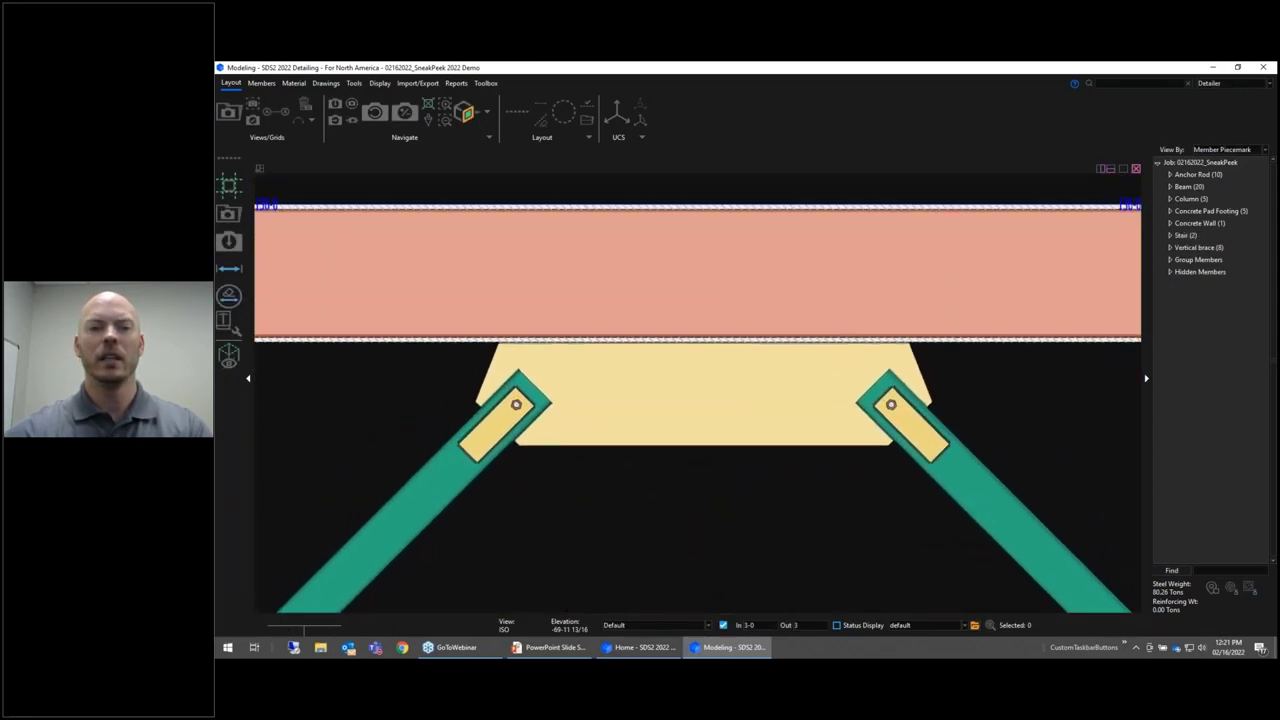
# - Add construction lines along the edges of the upper gusset plate and the left-hand brace
pyautogui.click(229, 241)
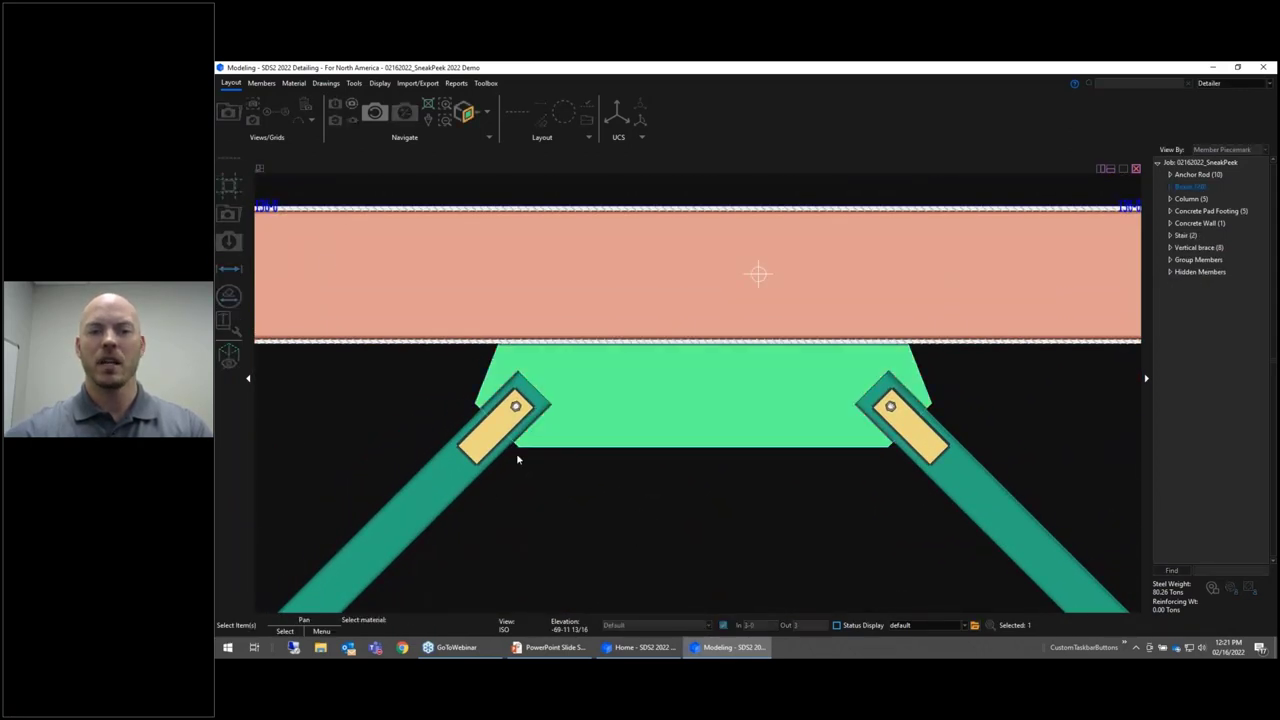
pyautogui.scroll(3, 451, 408)
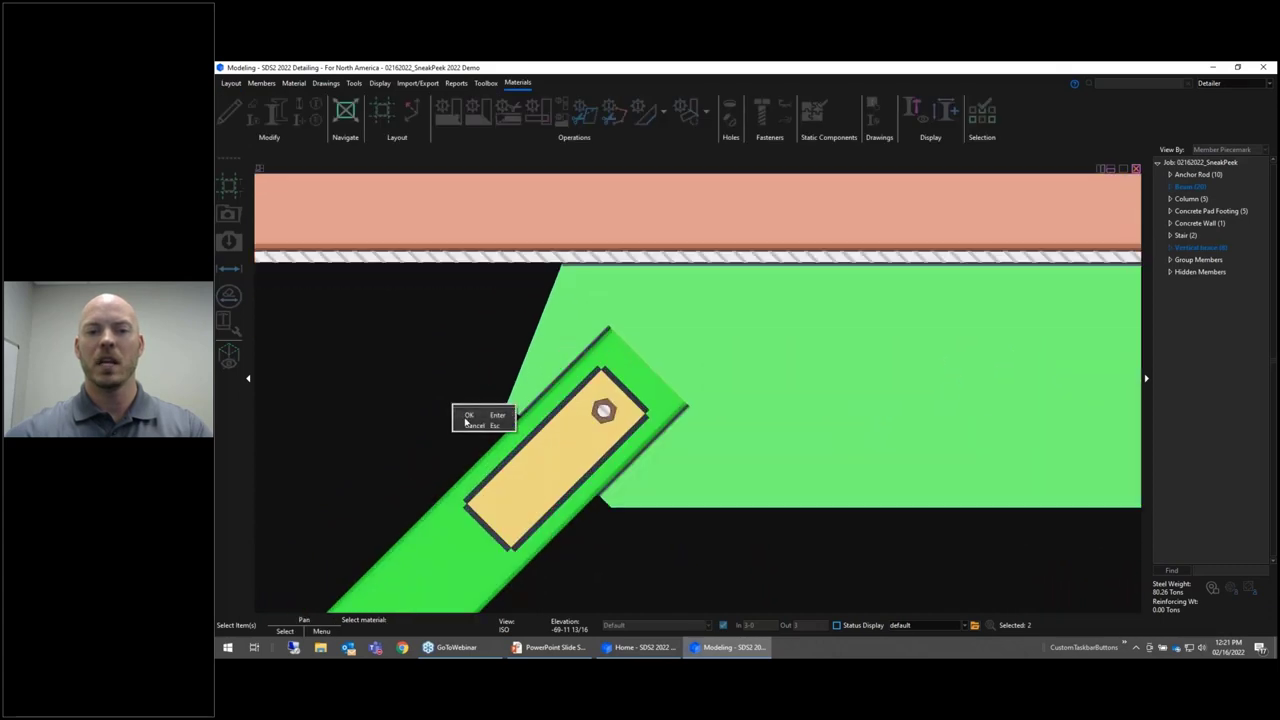
pyautogui.press('Escape')
pyautogui.moveTo(420, 406); pyautogui.dragTo(446, 307, button='middle')
# - Dimension the gusset plate's shoulder from its outer corner to the edge of the left-hand brace
pyautogui.click(230, 268)
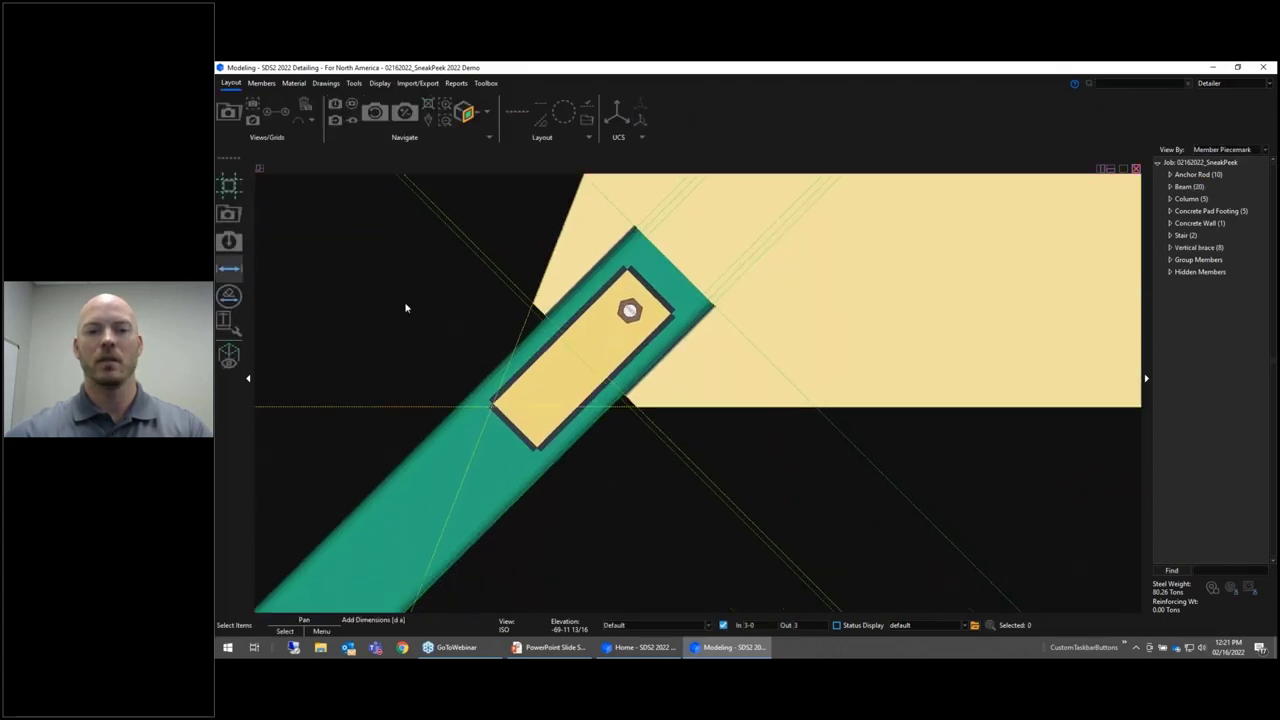
pyautogui.click(537, 308)
pyautogui.scroll(5, 534, 300)
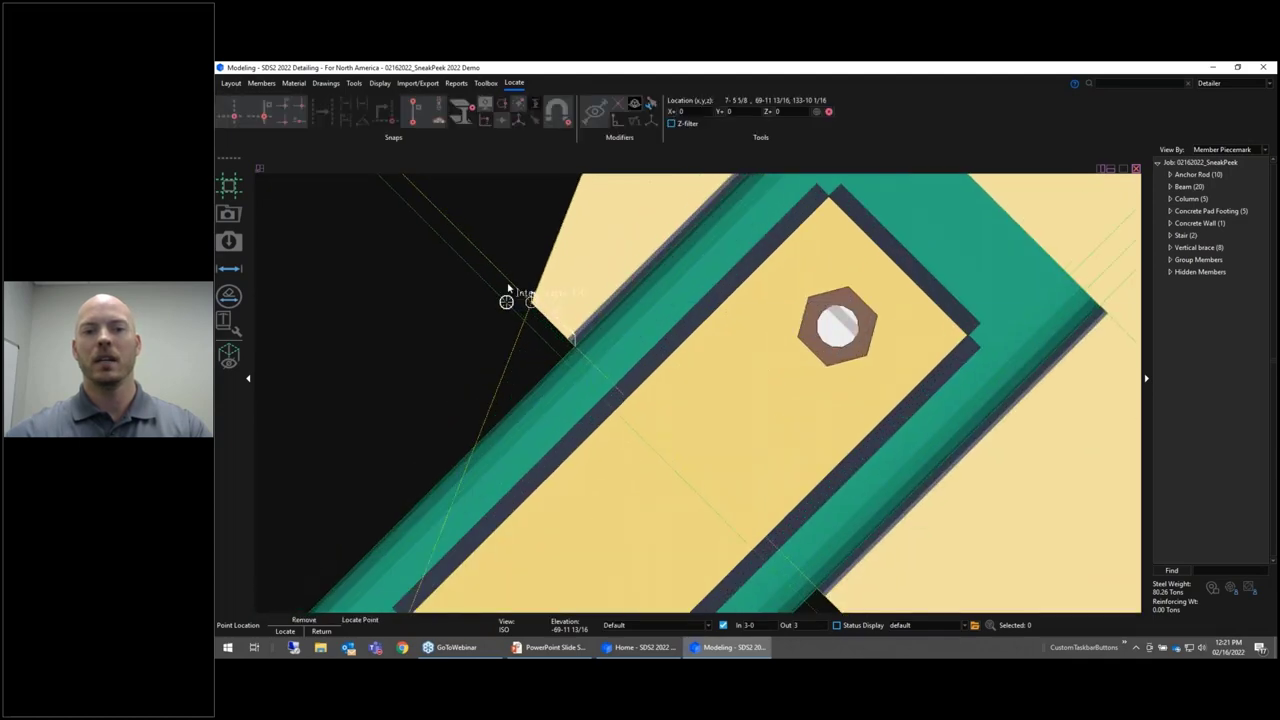
pyautogui.scroll(2, 560, 300)
pyautogui.scroll(-3, 600, 329)
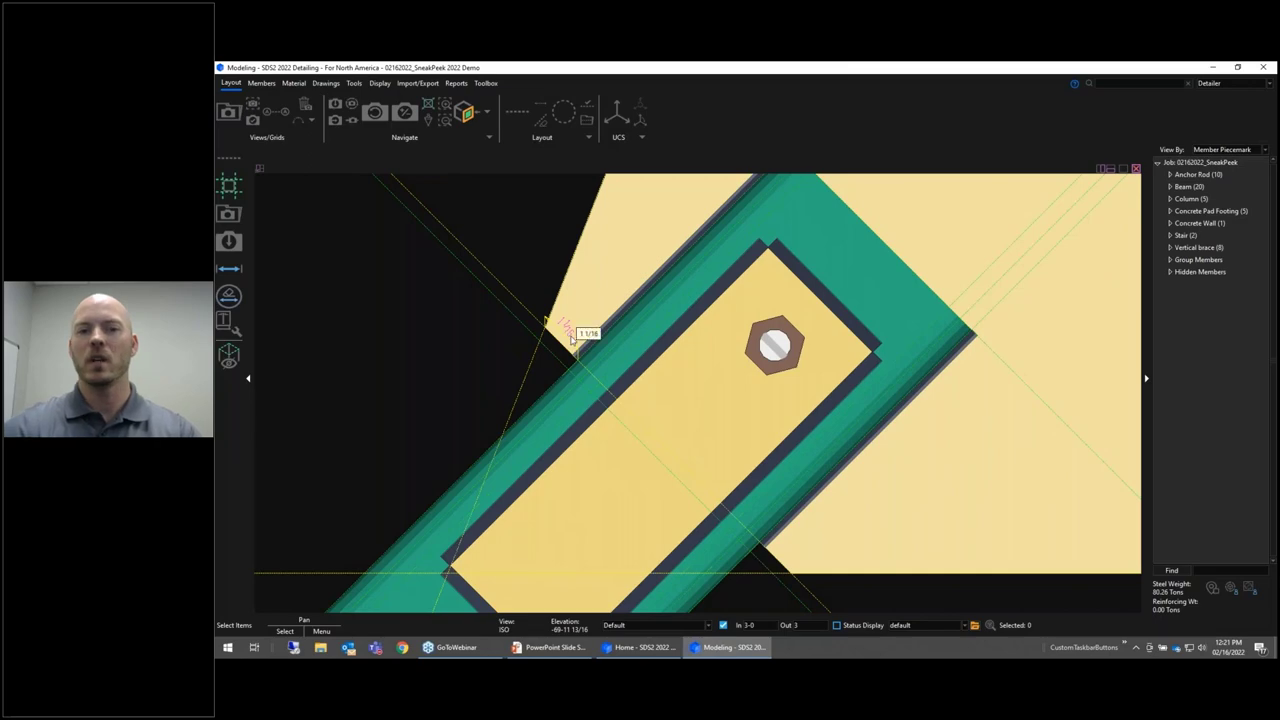
pyautogui.scroll(-3, 494, 326)
pyautogui.scroll(-2, 488, 338)
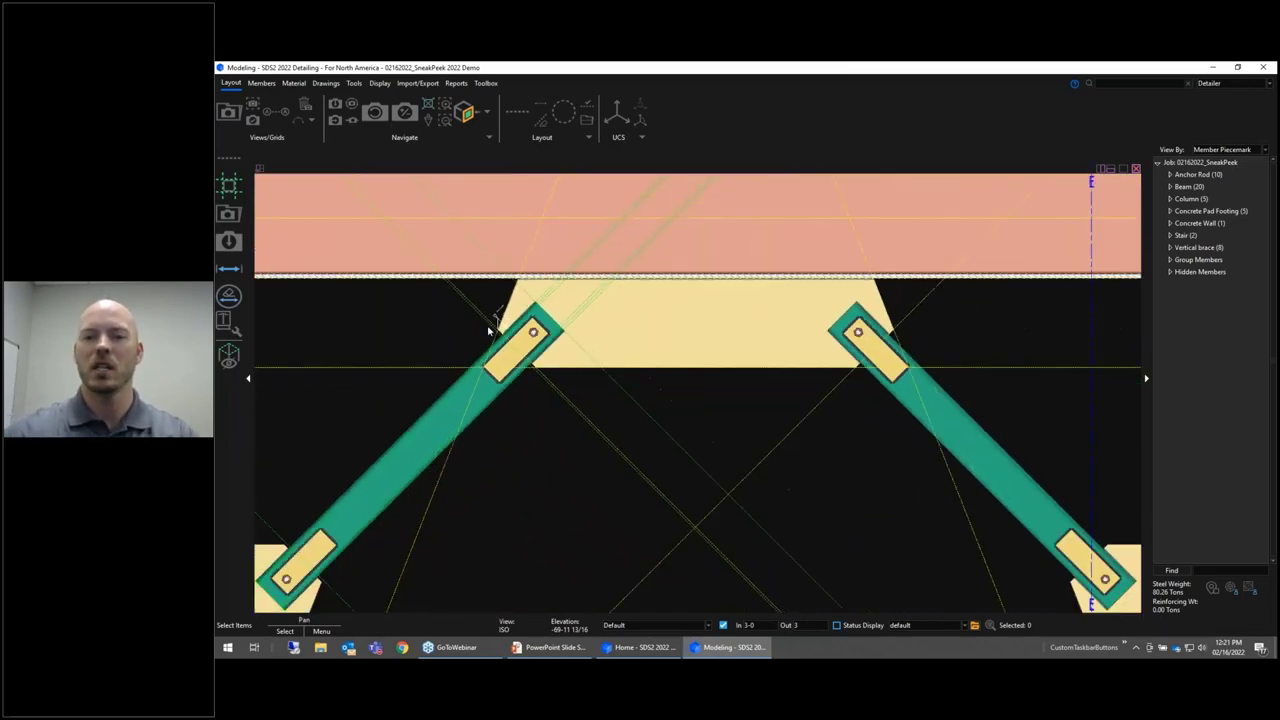
pyautogui.scroll(-3, 718, 448)
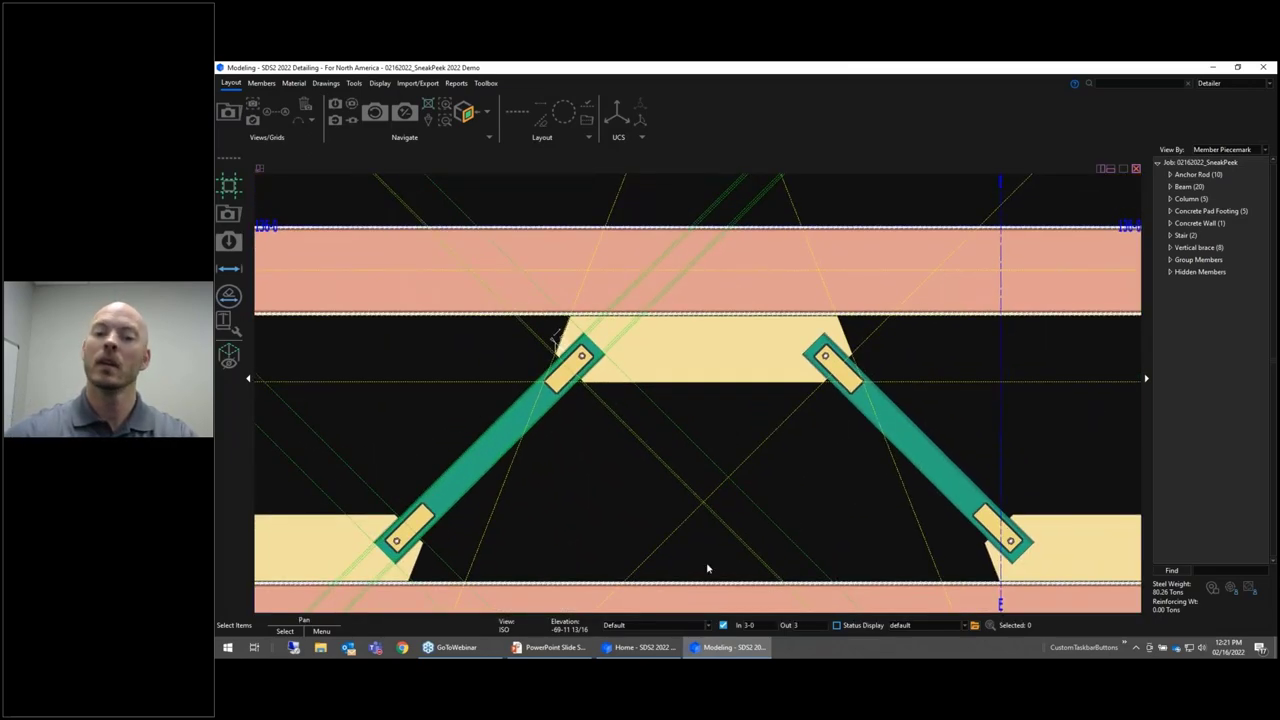
# - Switch to the Home window, search the project settings for "should" and open the gusset plate's minimum shoulder width settings
pyautogui.click(633, 650)
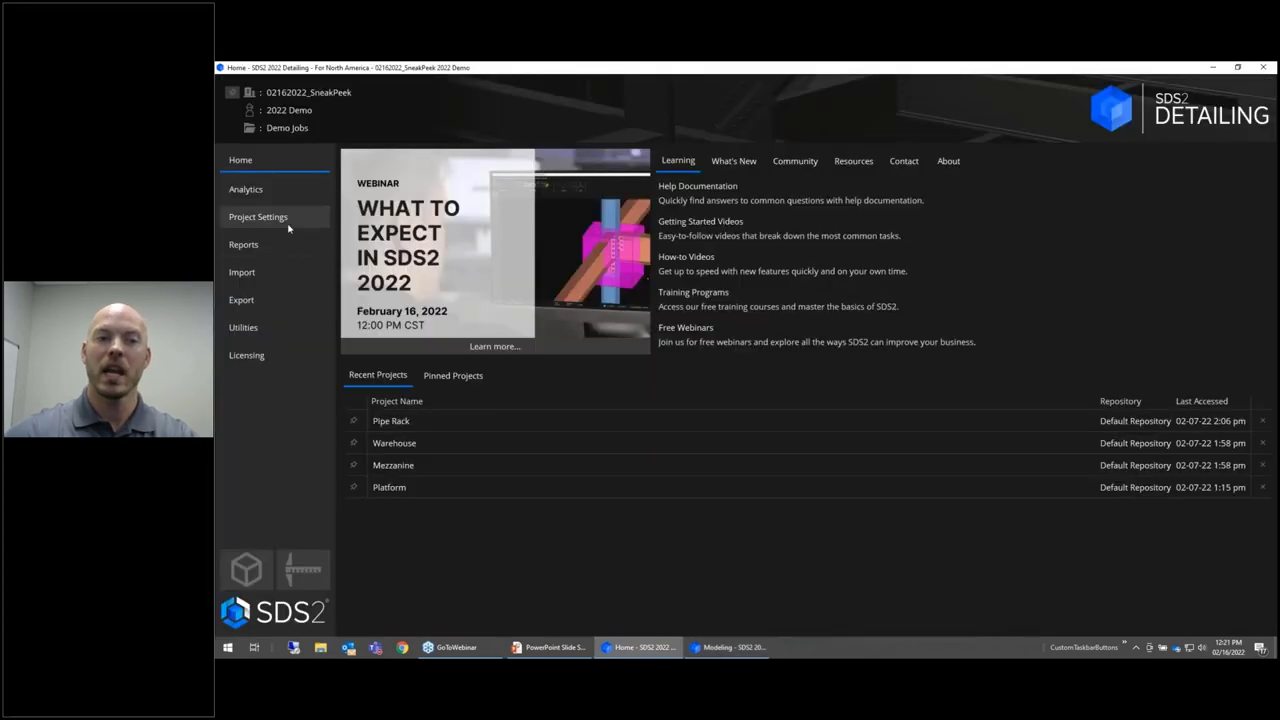
pyautogui.click(286, 218)
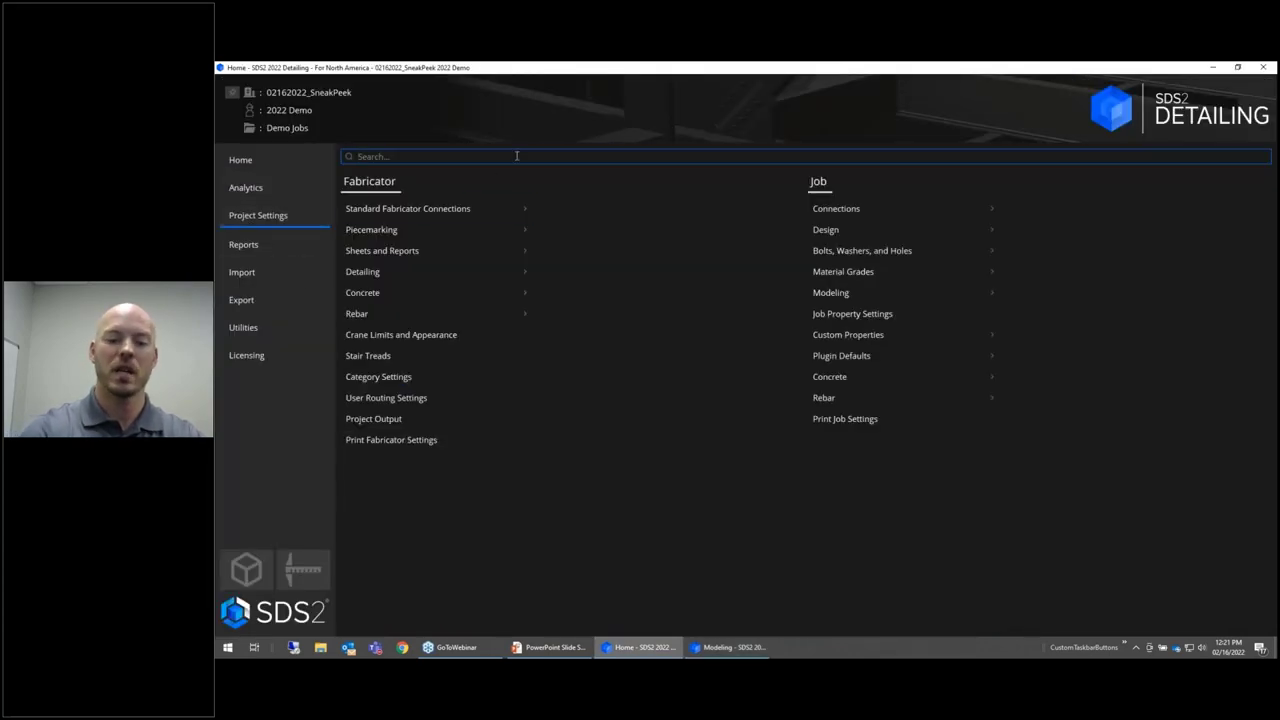
pyautogui.click(517, 156)
pyautogui.write('should')
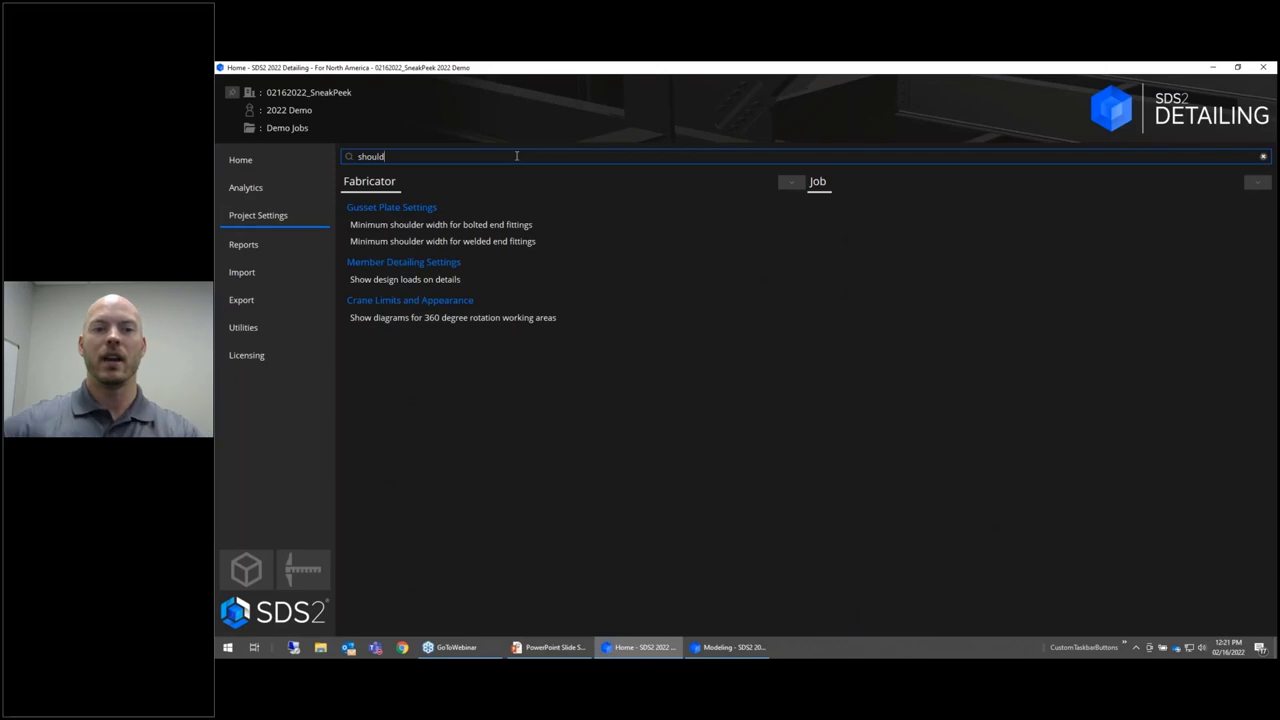
pyautogui.click(425, 238)
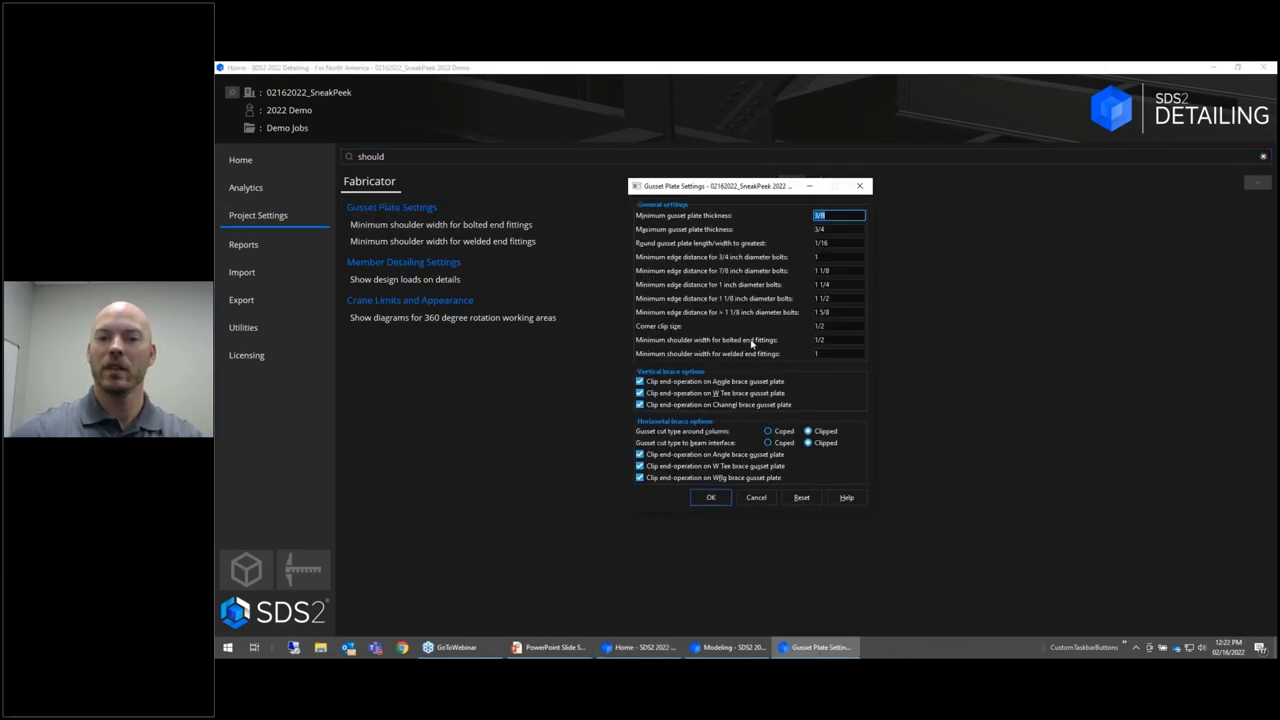
# - Set the minimum shoulder width for welded end fittings to 1 1/2 and save the gusset plate settings
pyautogui.doubleClick(843, 353)
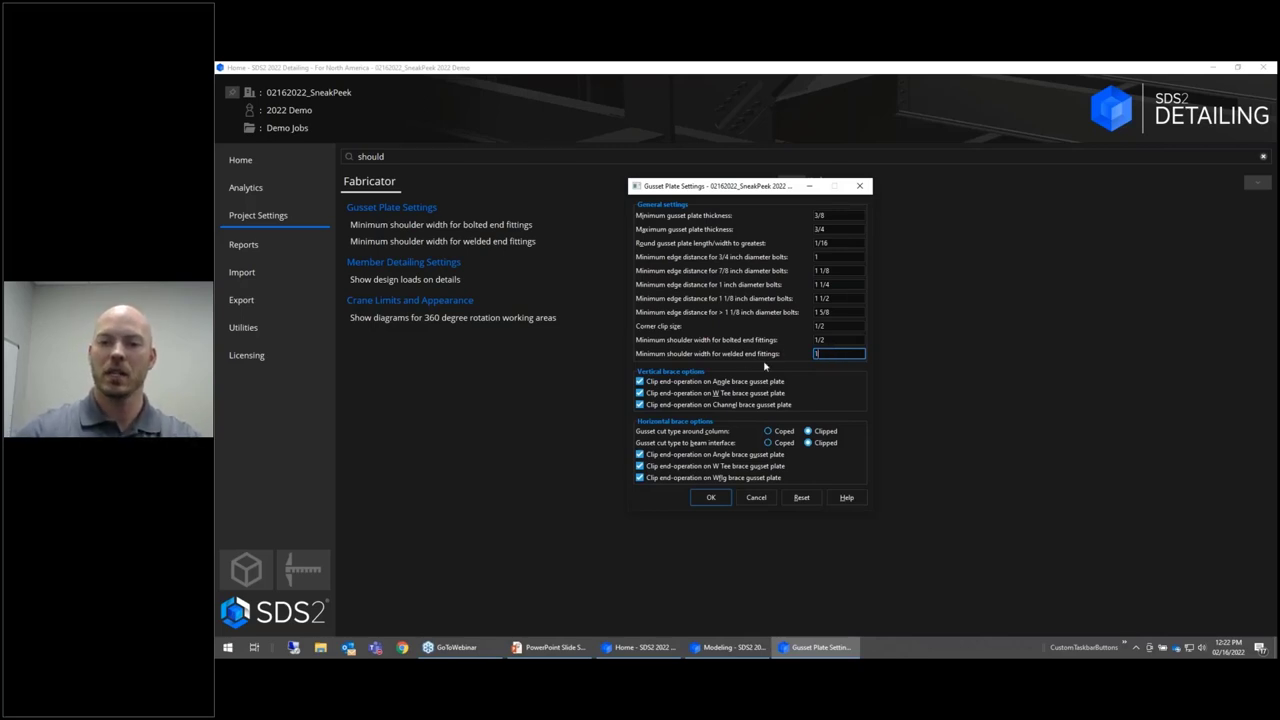
pyautogui.press('Tab')
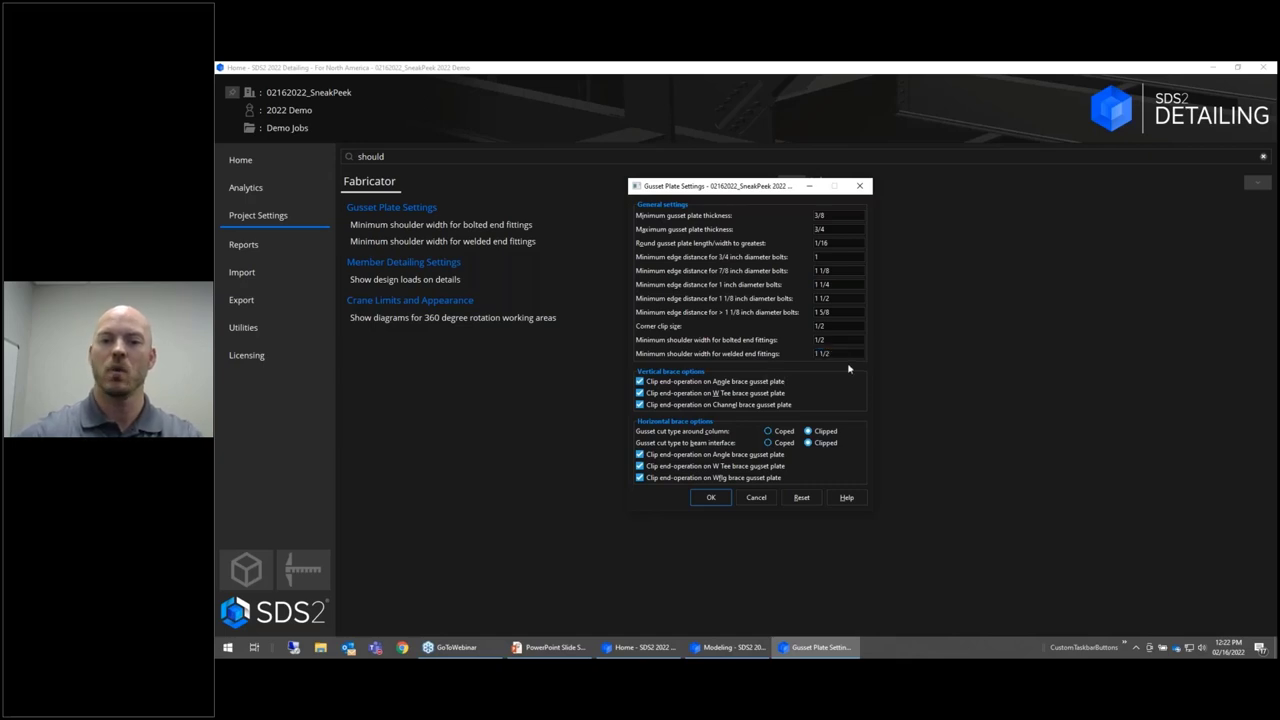
pyautogui.click(711, 497)
# - Return to the Modeling window, select the truss beams and vertical braces, mark them for processing and process them
pyautogui.click(726, 648)
pyautogui.scroll(-3, 742, 300)
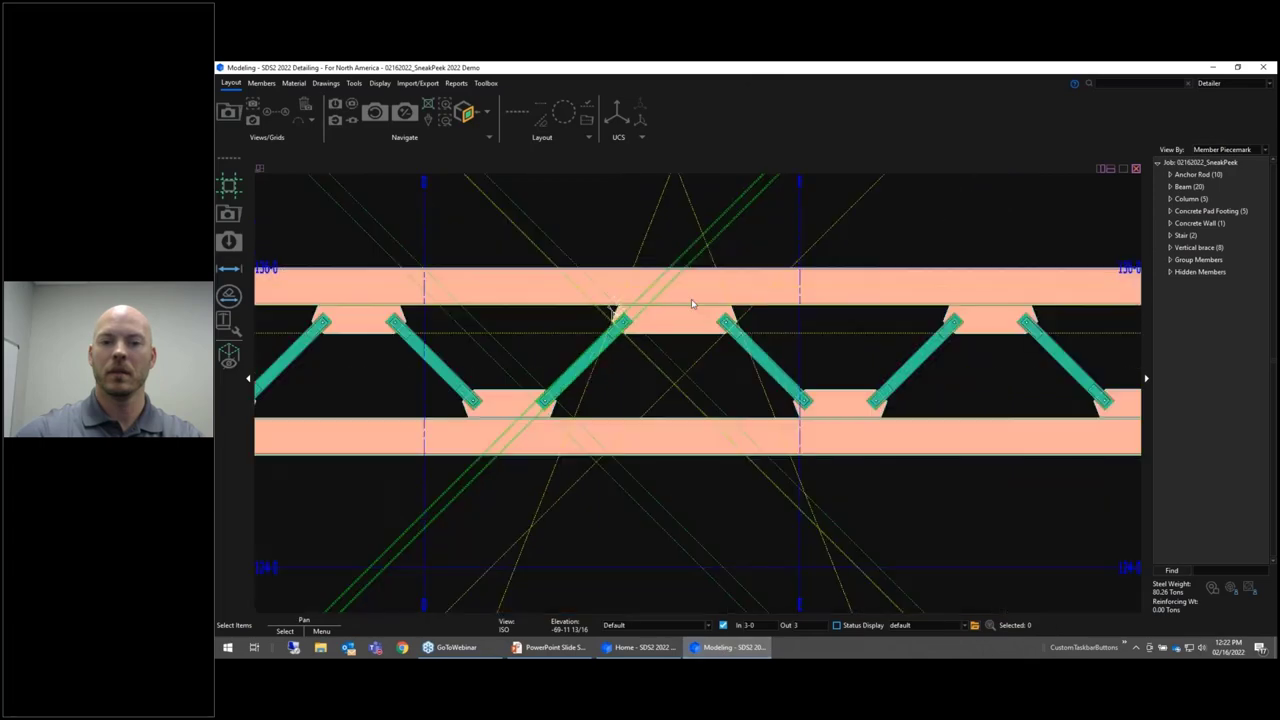
pyautogui.moveTo(876, 229); pyautogui.dragTo(420, 531)
pyautogui.rightClick(742, 507)
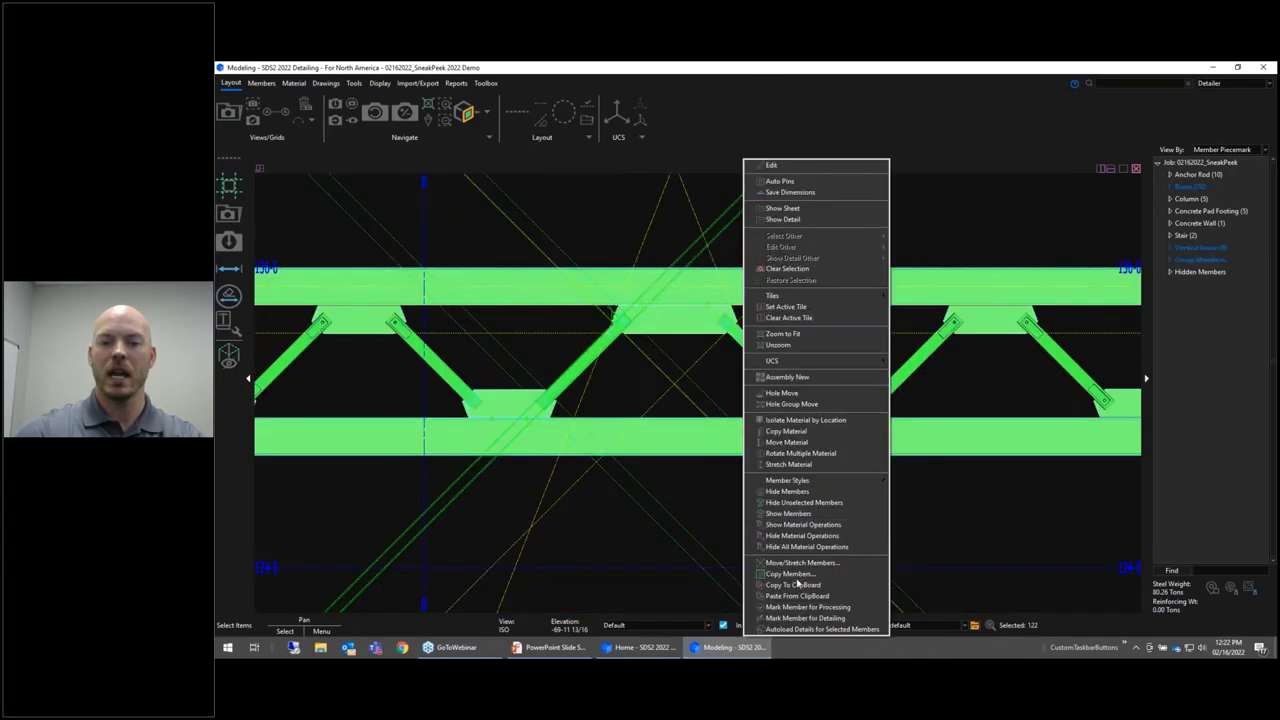
pyautogui.click(800, 608)
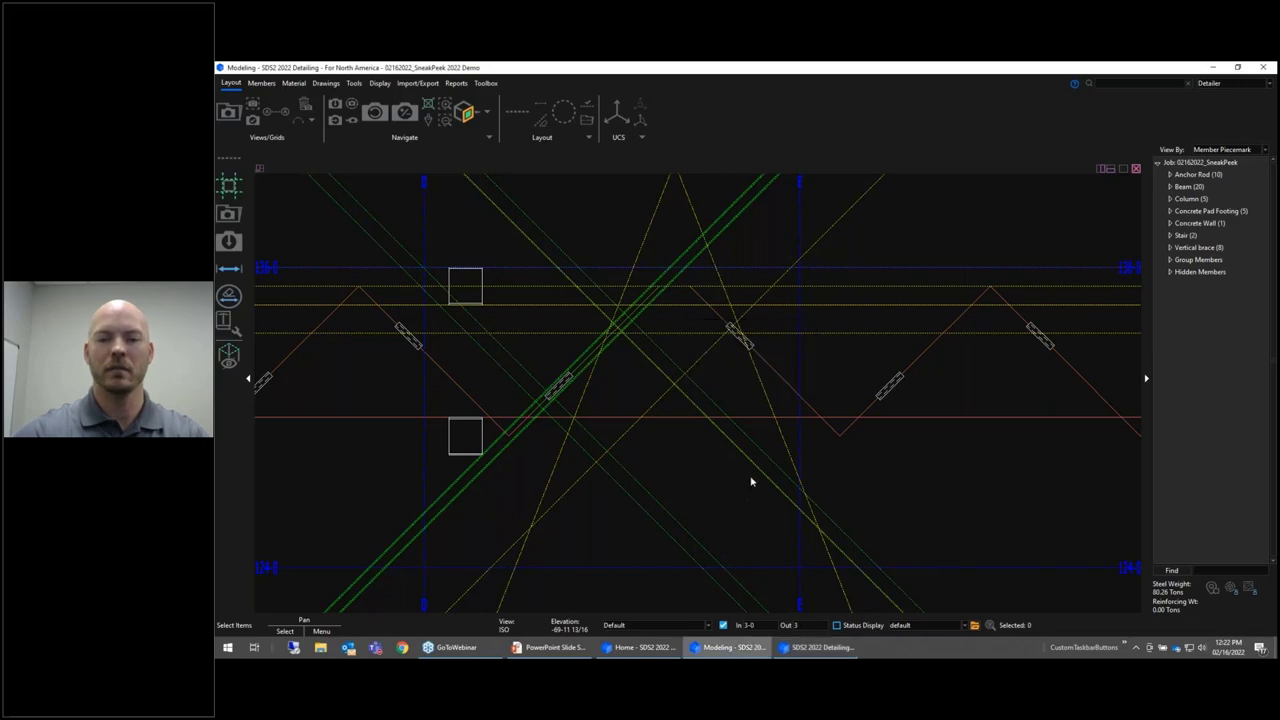
pyautogui.click(747, 389)
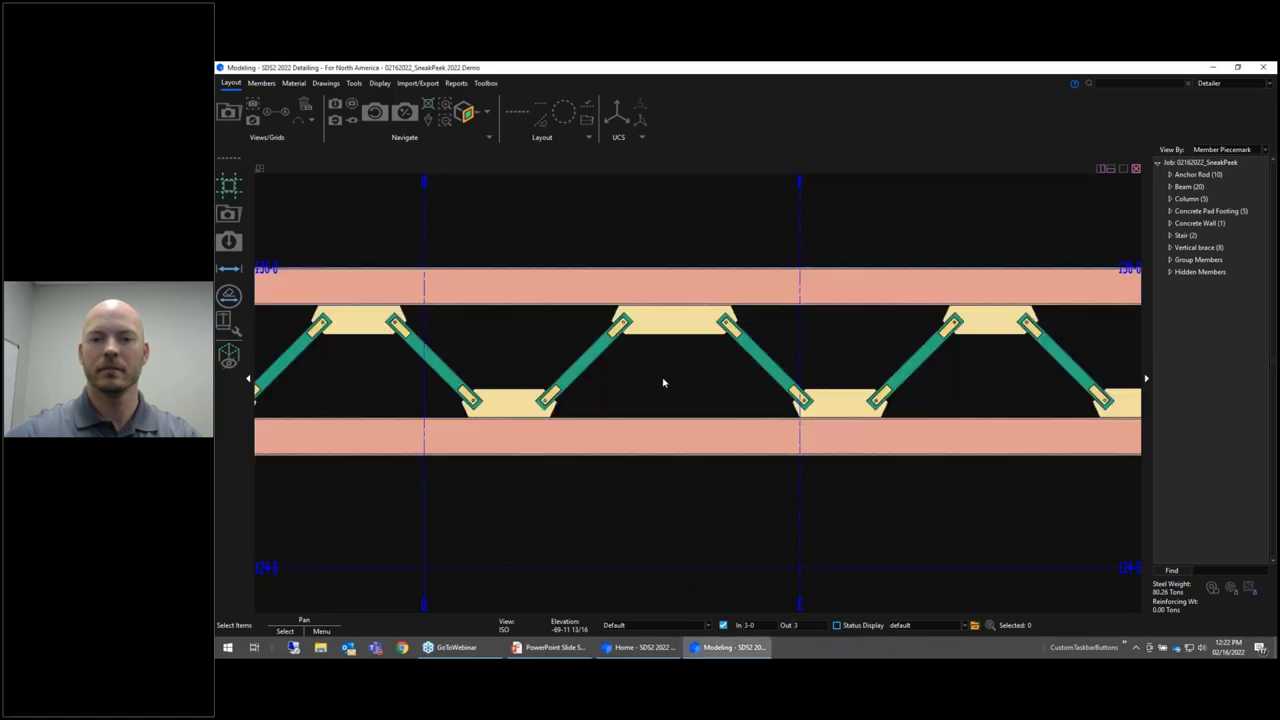
# - Add construction lines from the reprocessed upper gusset plate and its left-hand brace
pyautogui.scroll(8, 620, 325)
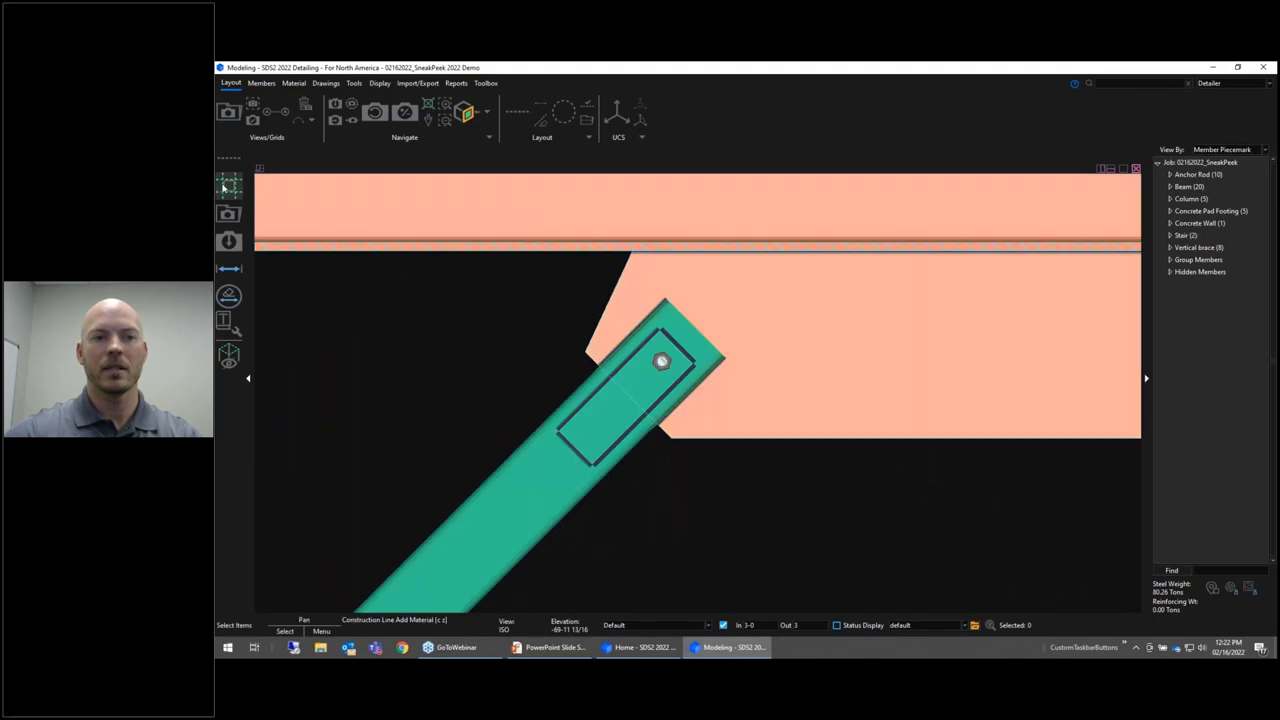
pyautogui.click(226, 186)
pyautogui.click(700, 275)
pyautogui.click(600, 465)
pyautogui.rightClick(688, 489)
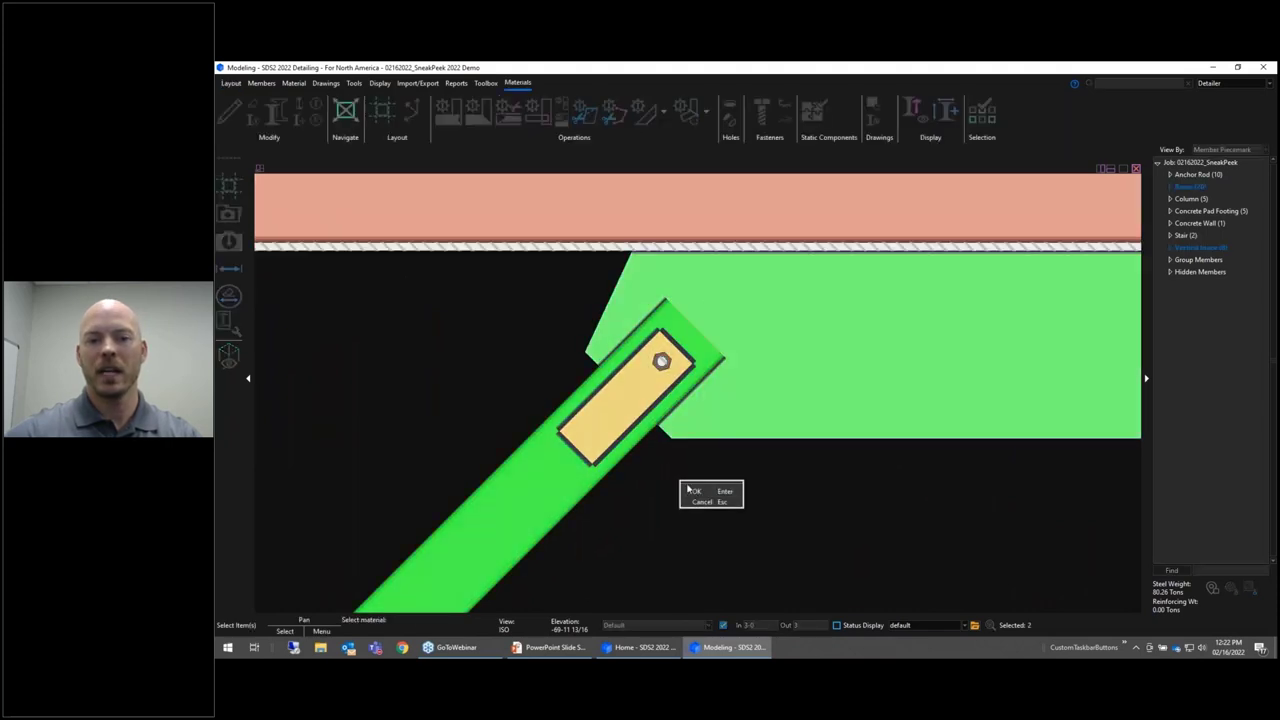
pyautogui.click(693, 491)
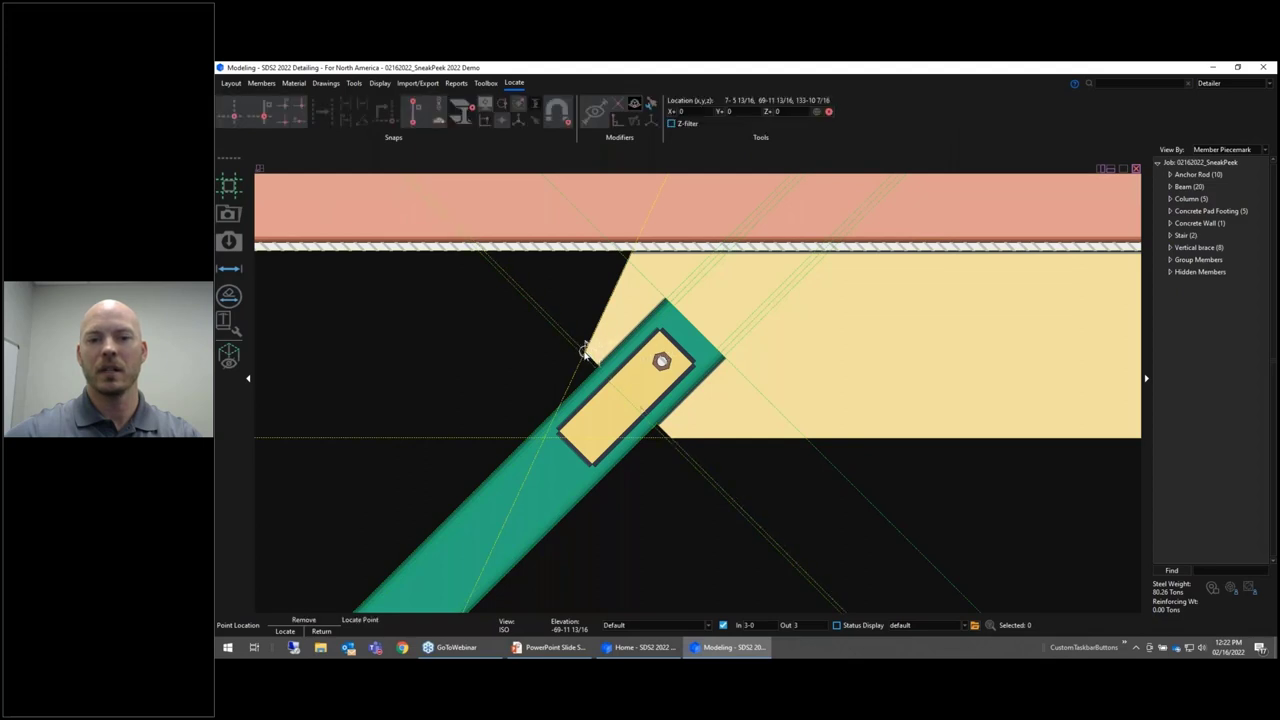
# - Dimension the reprocessed gusset plate's shoulder between its outer corner and the brace edge
pyautogui.scroll(3, 585, 350)
pyautogui.click(587, 349)
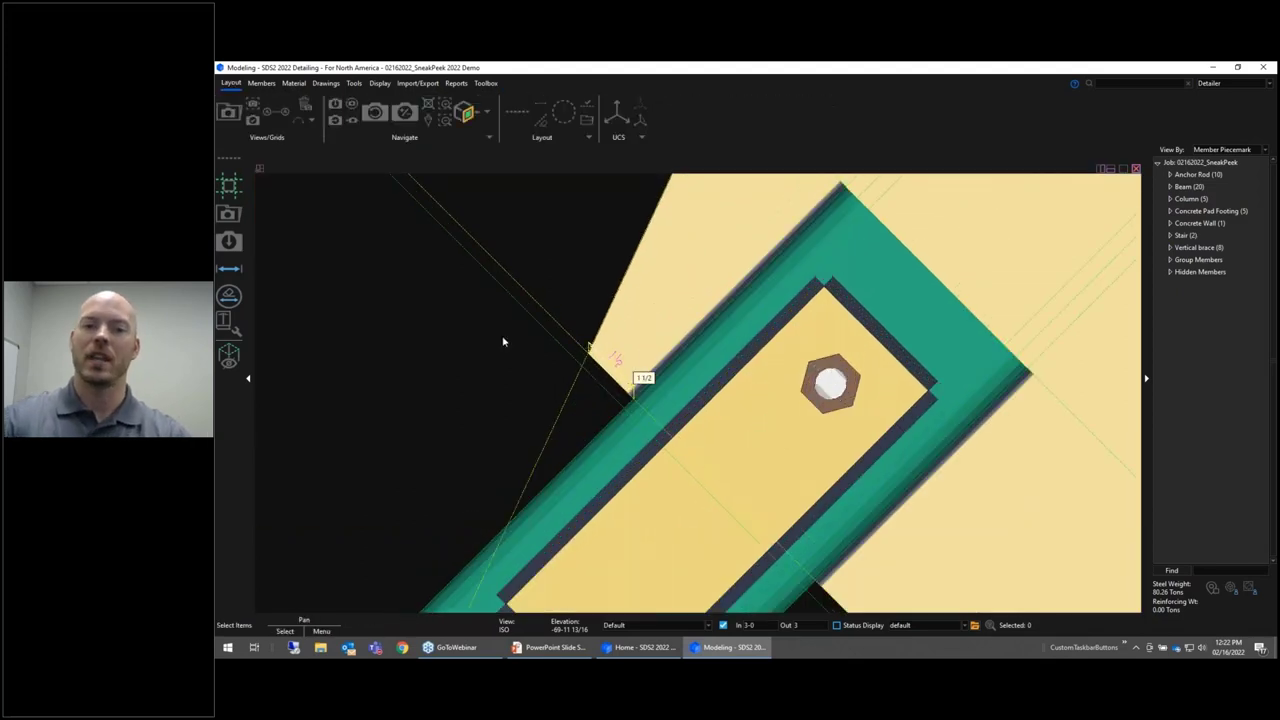
pyautogui.scroll(-4, 457, 323)
pyautogui.scroll(-2, 470, 318)
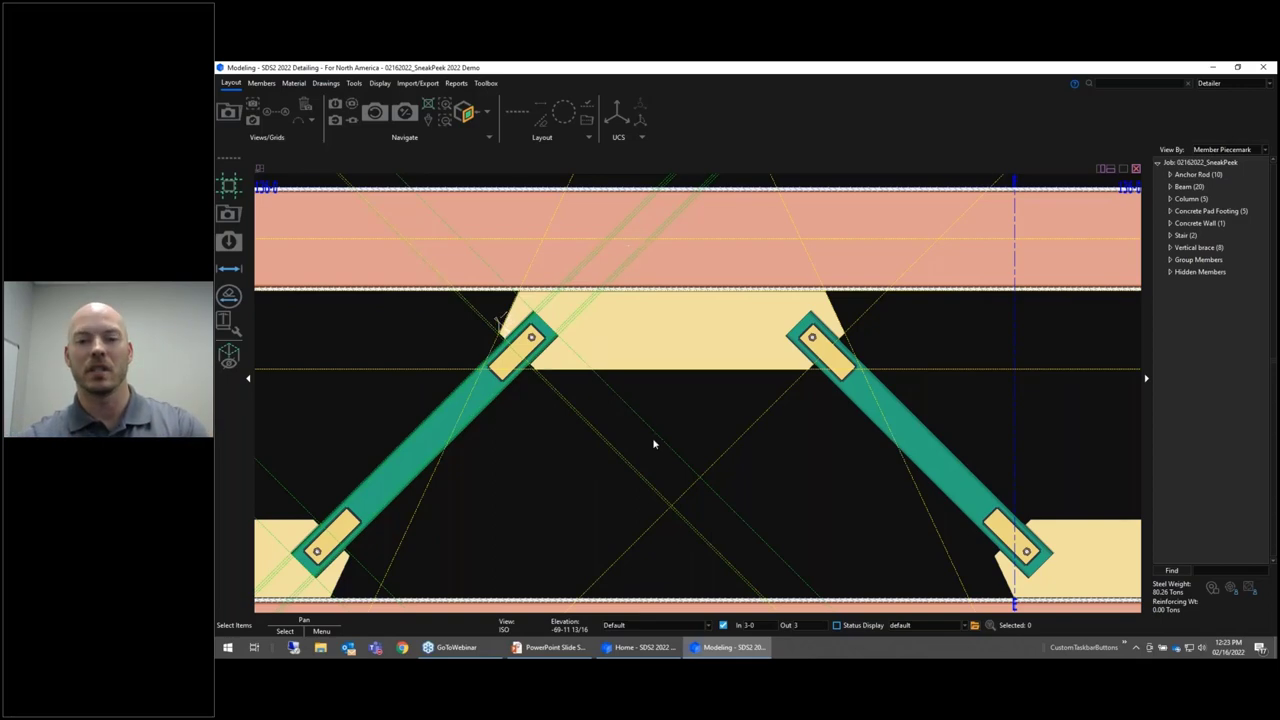
# - Delete the construction lines and the shoulder dimension from the elevation view
pyautogui.press('Delete')
pyautogui.click(749, 388)
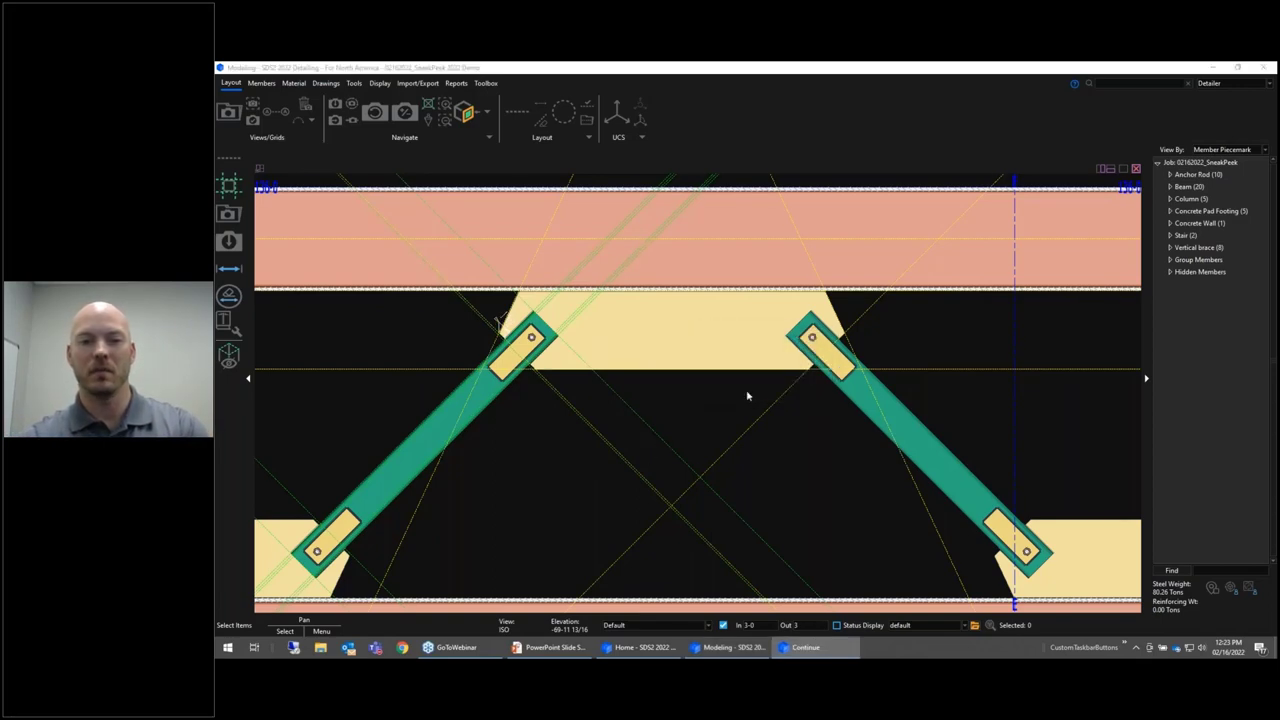
pyautogui.scroll(-3, 543, 298)
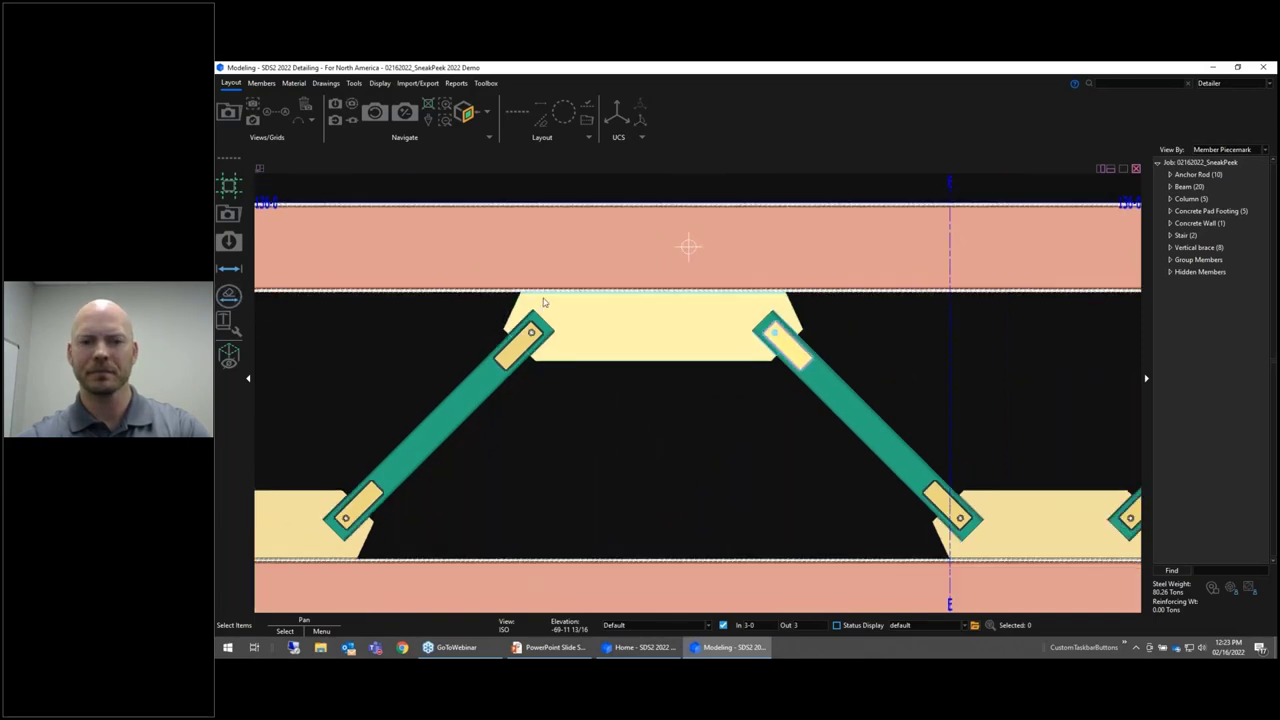
# - Return to the full 3D model, open a joist bolted to the beam below the railing and review its right-end input connection types
pyautogui.scroll(-5, 635, 302)
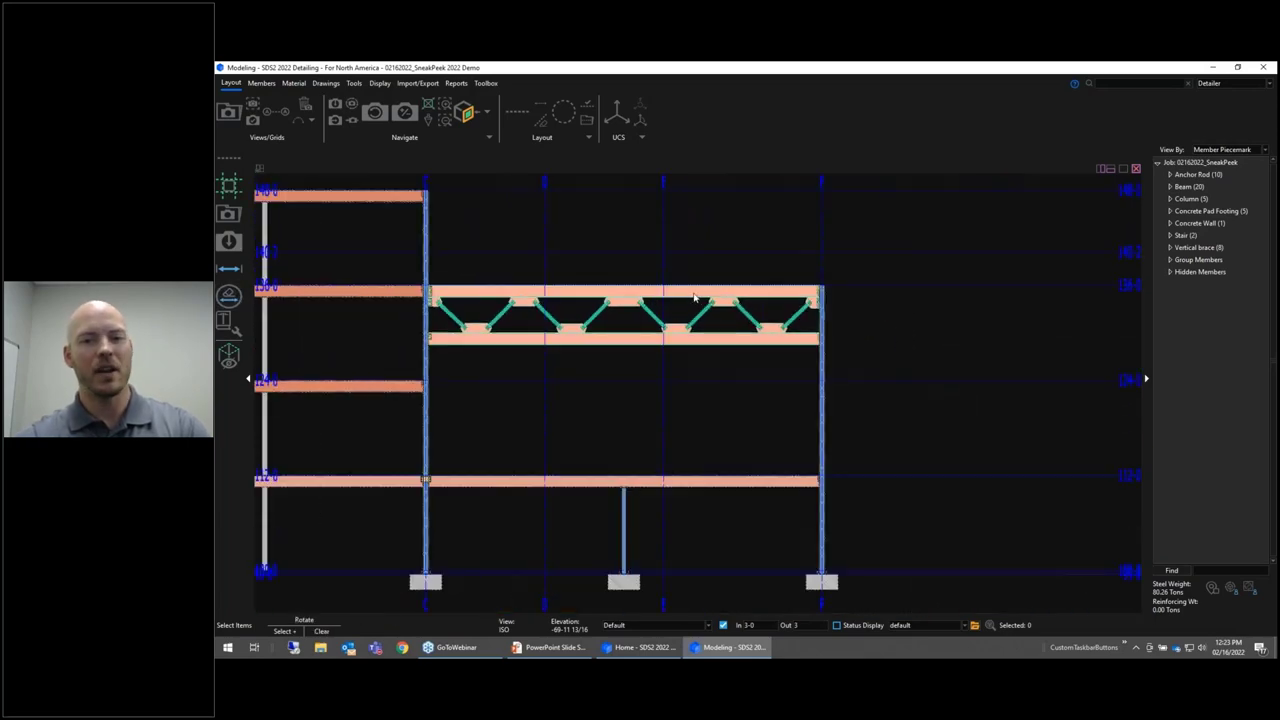
pyautogui.moveTo(697, 300); pyautogui.dragTo(875, 390, button='middle')
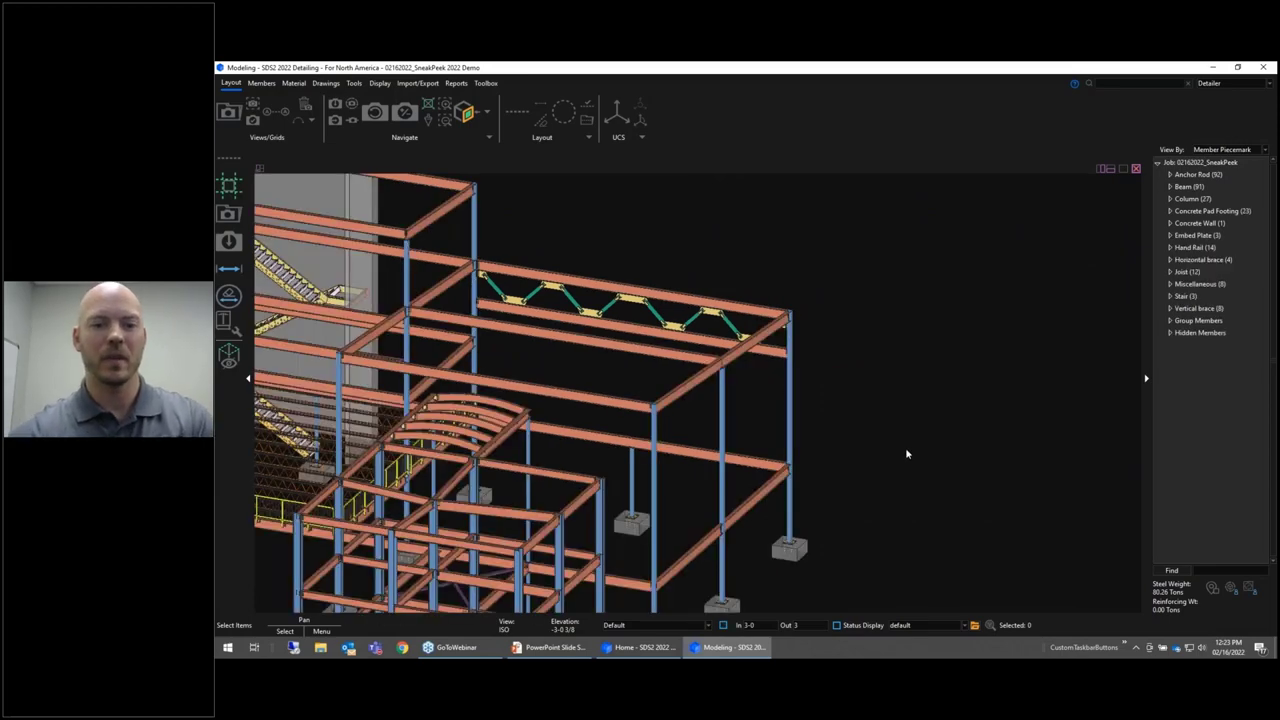
pyautogui.scroll(-4, 907, 452)
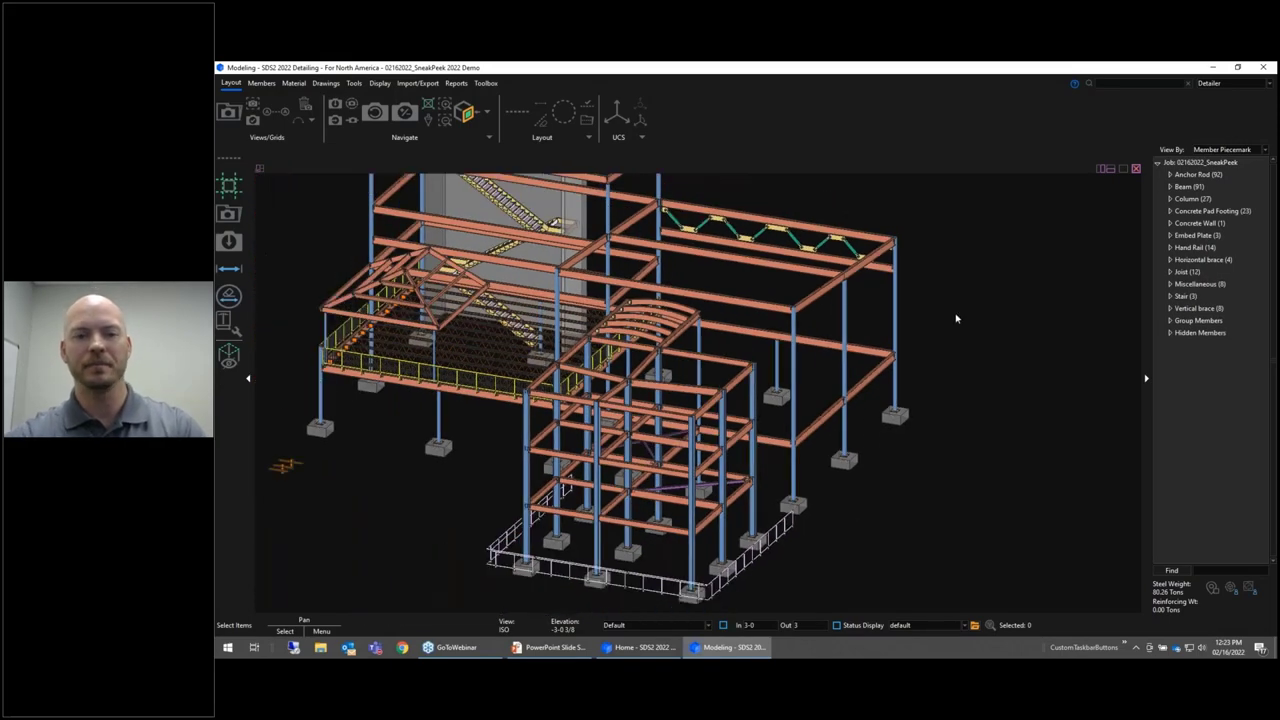
pyautogui.scroll(5, 555, 373)
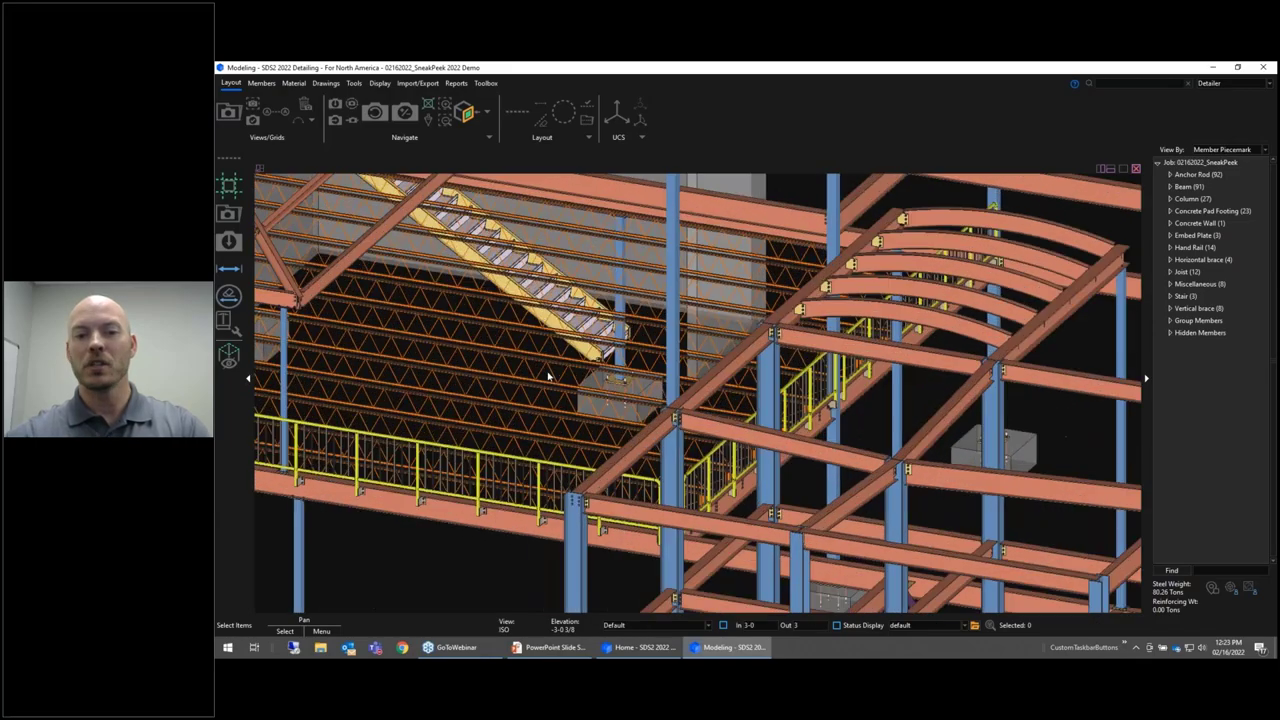
pyautogui.scroll(8, 555, 373)
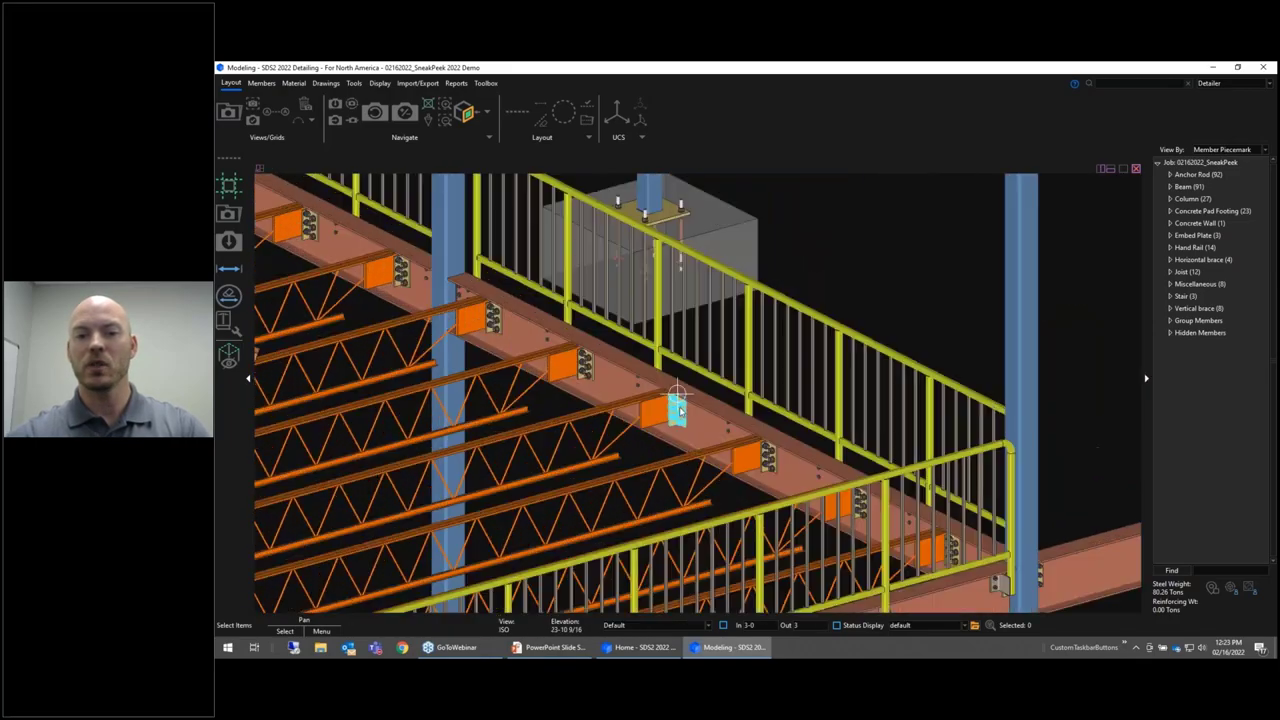
pyautogui.keyDown('shift'); pyautogui.moveTo(622, 407); pyautogui.dragTo(671, 388, button='middle'); pyautogui.keyUp('shift')
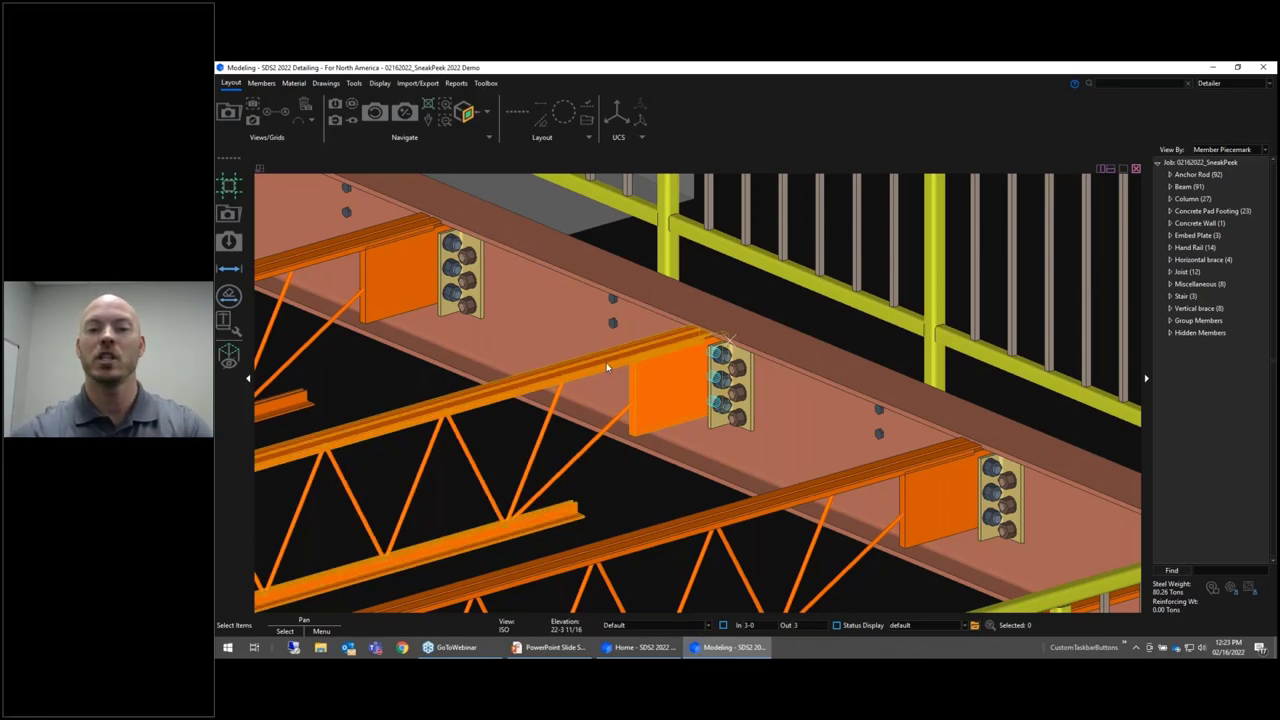
pyautogui.click(620, 462)
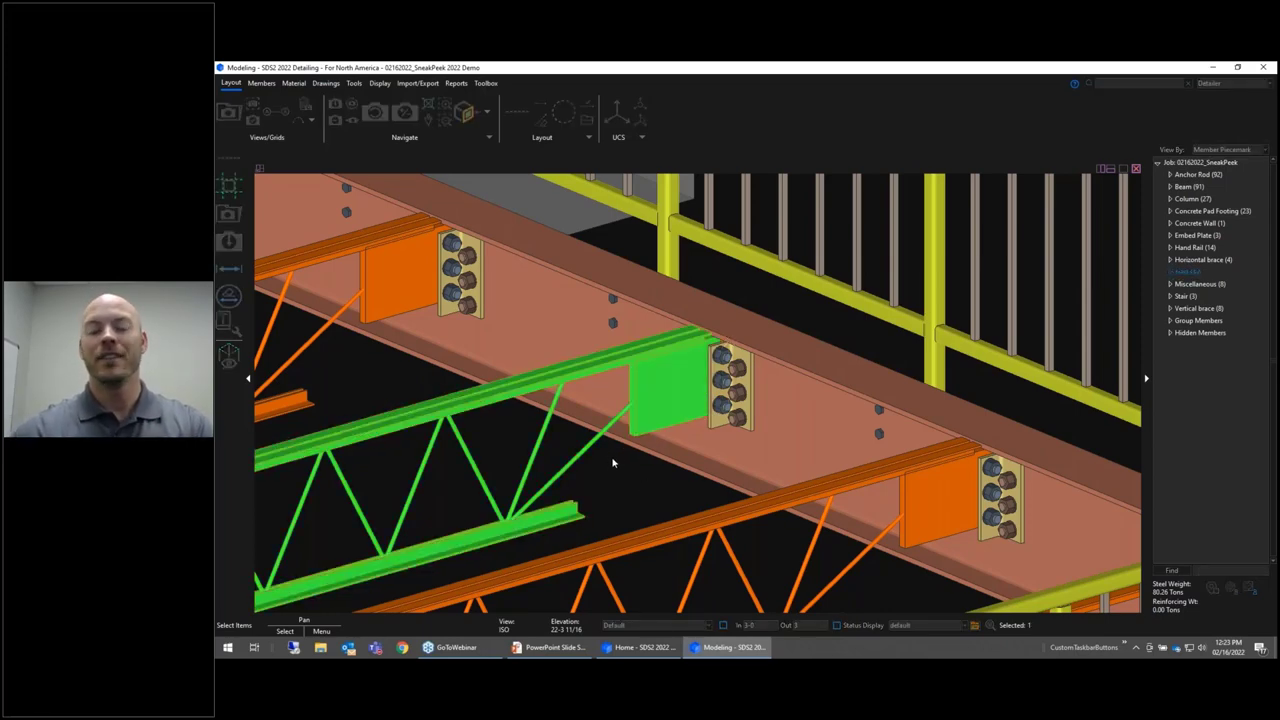
pyautogui.doubleClick(619, 446)
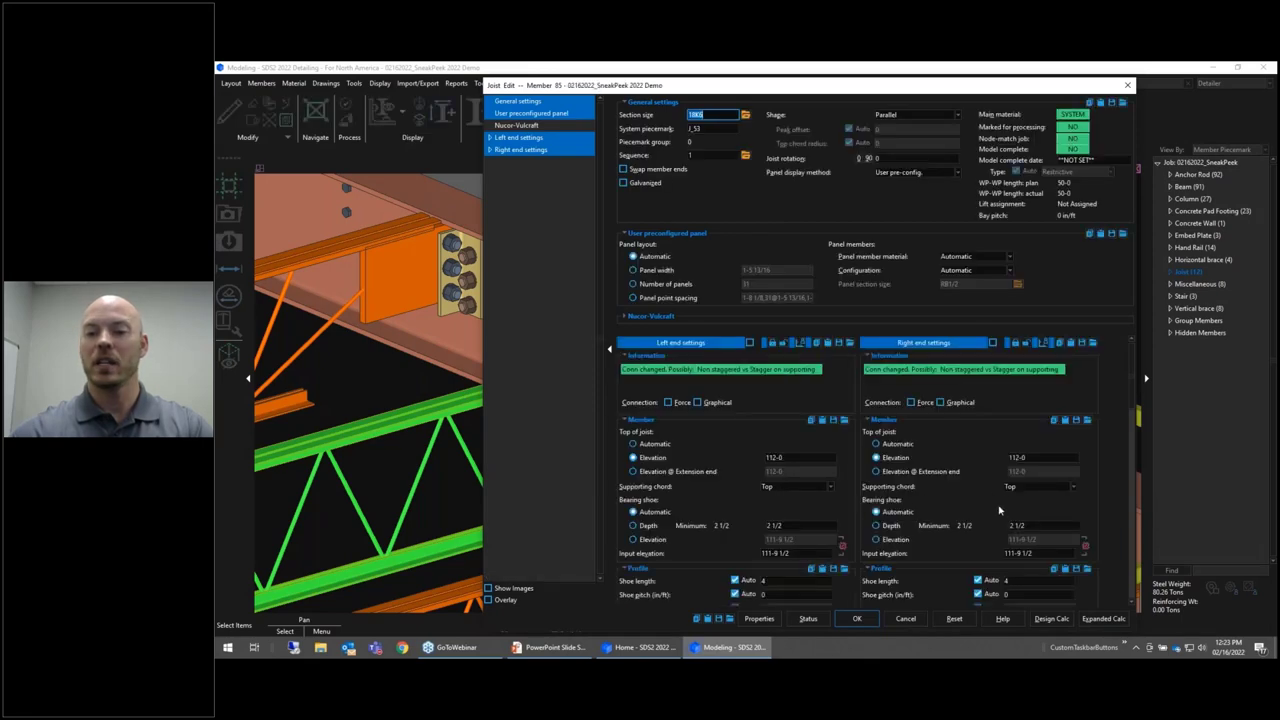
pyautogui.scroll(-5, 998, 511)
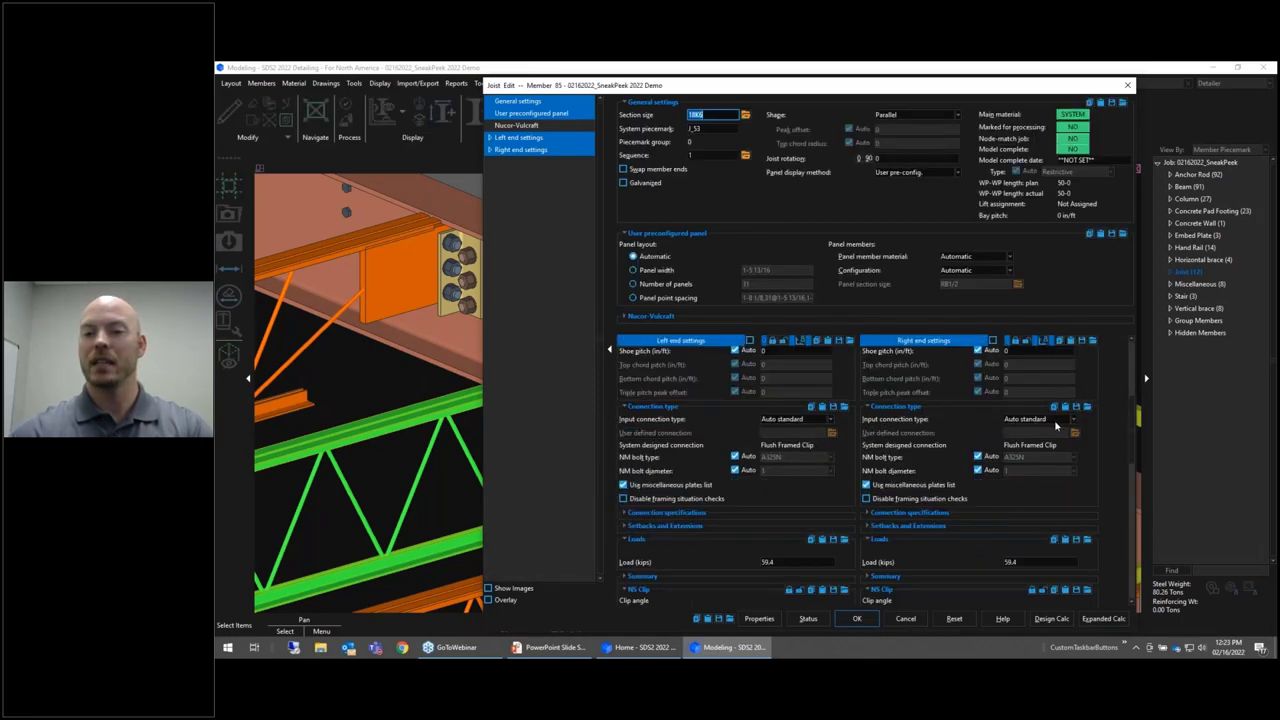
pyautogui.click(1056, 422)
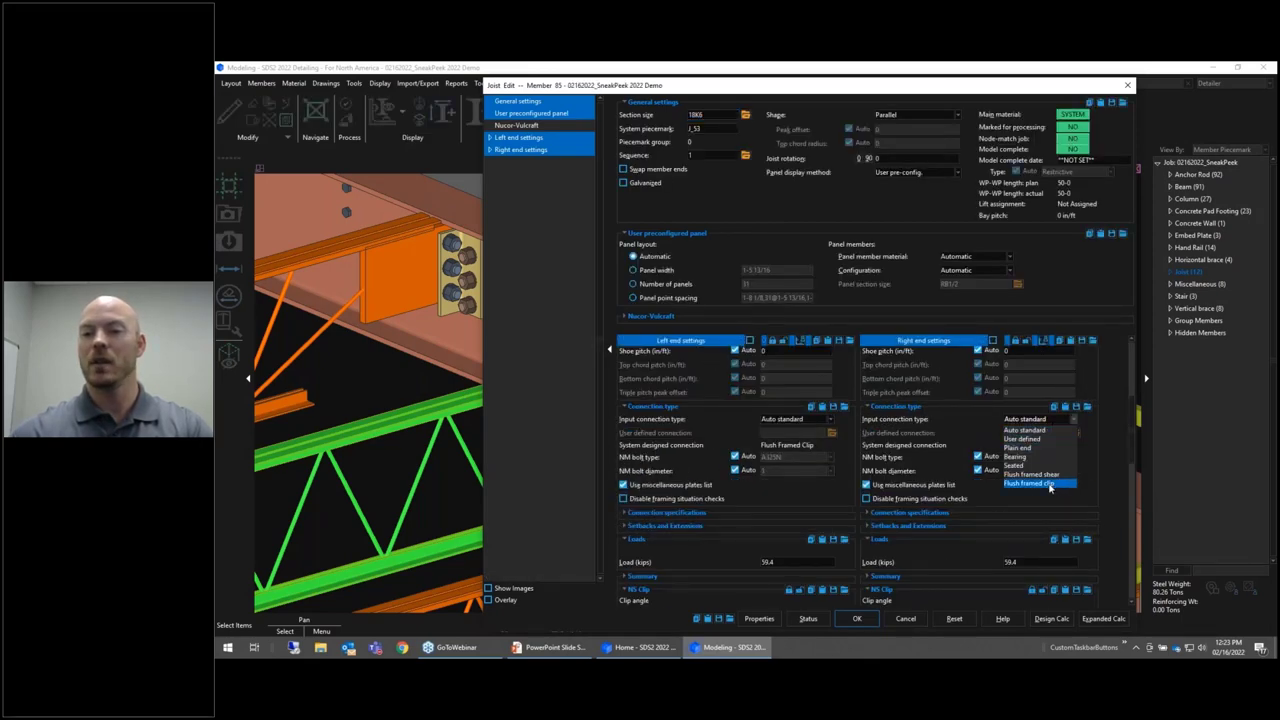
pyautogui.click(1051, 429)
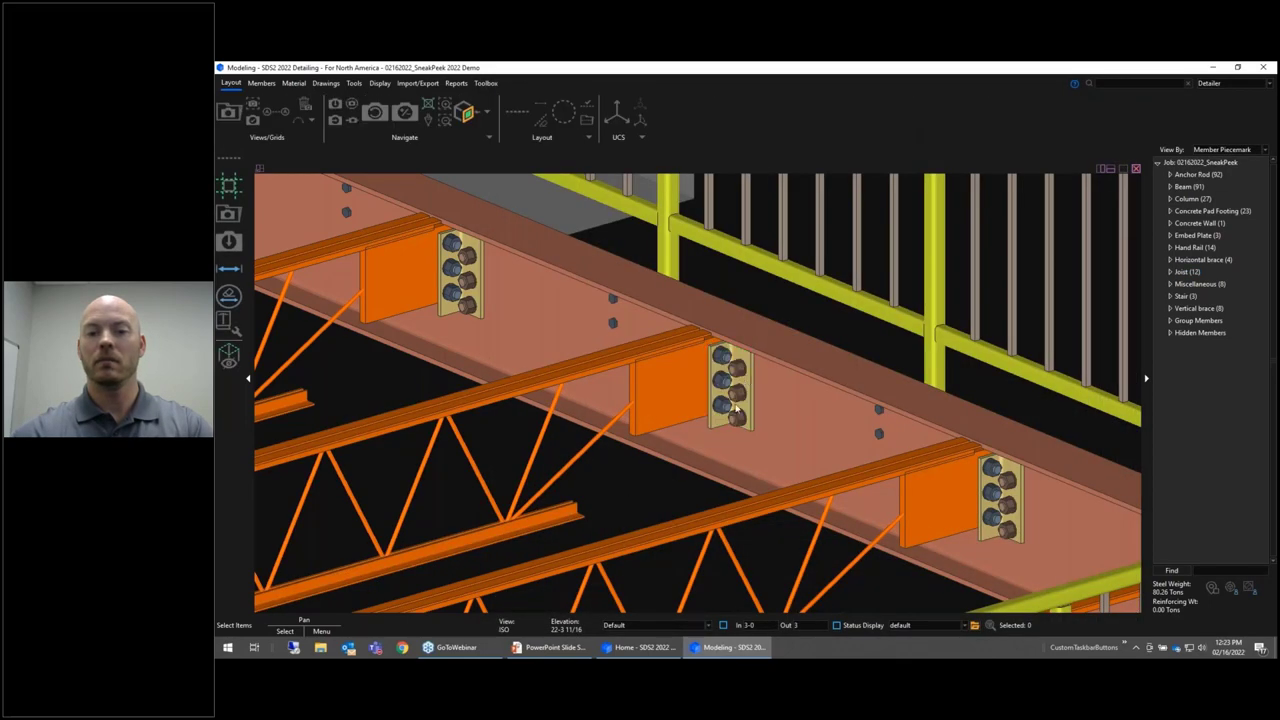
# - Review the flush framed clip settings of the joist's right-end connection and close them without changes
pyautogui.doubleClick(730, 385)
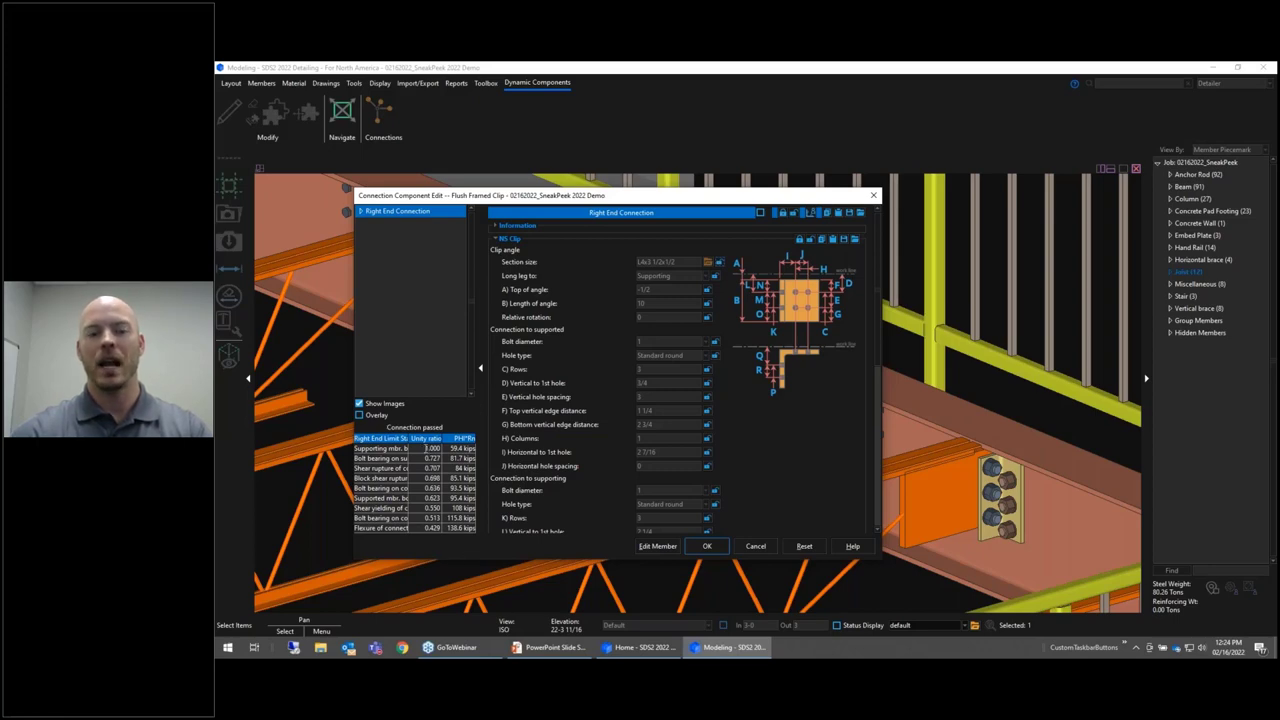
pyautogui.click(753, 547)
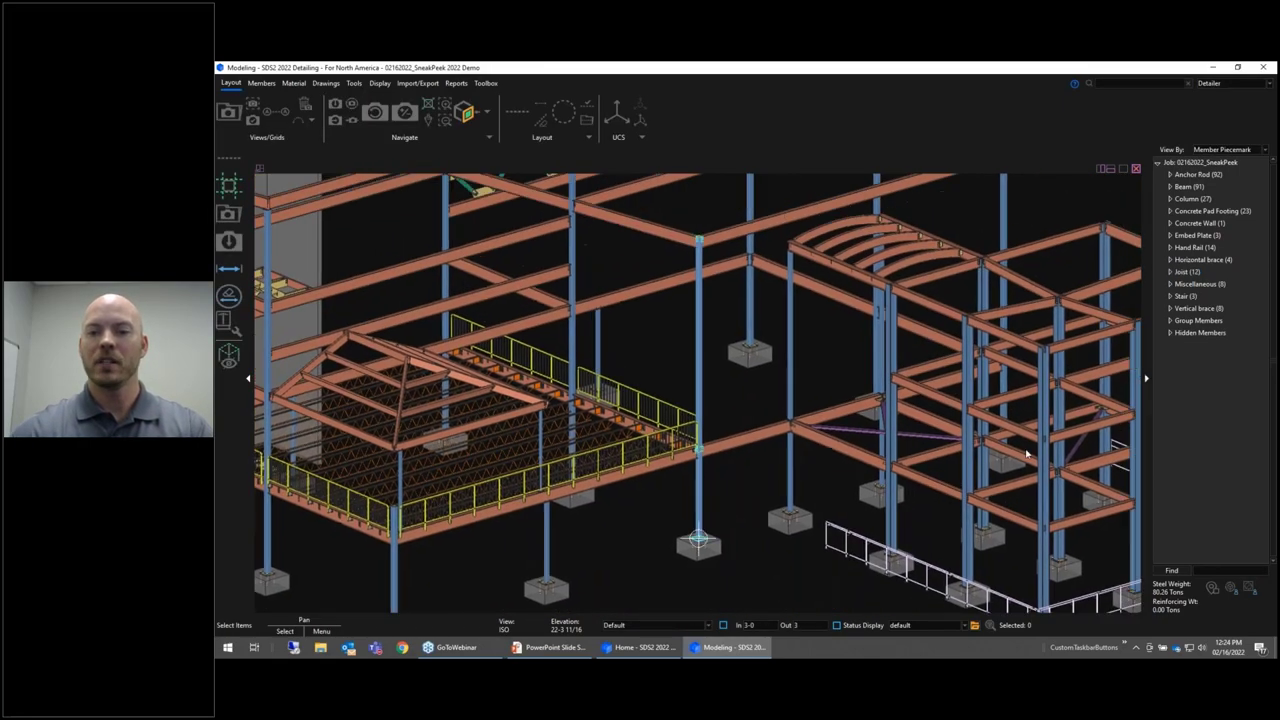
# - Isolate the column and the three beams framing into it by hiding all unselected members
pyautogui.scroll(5, 800, 470)
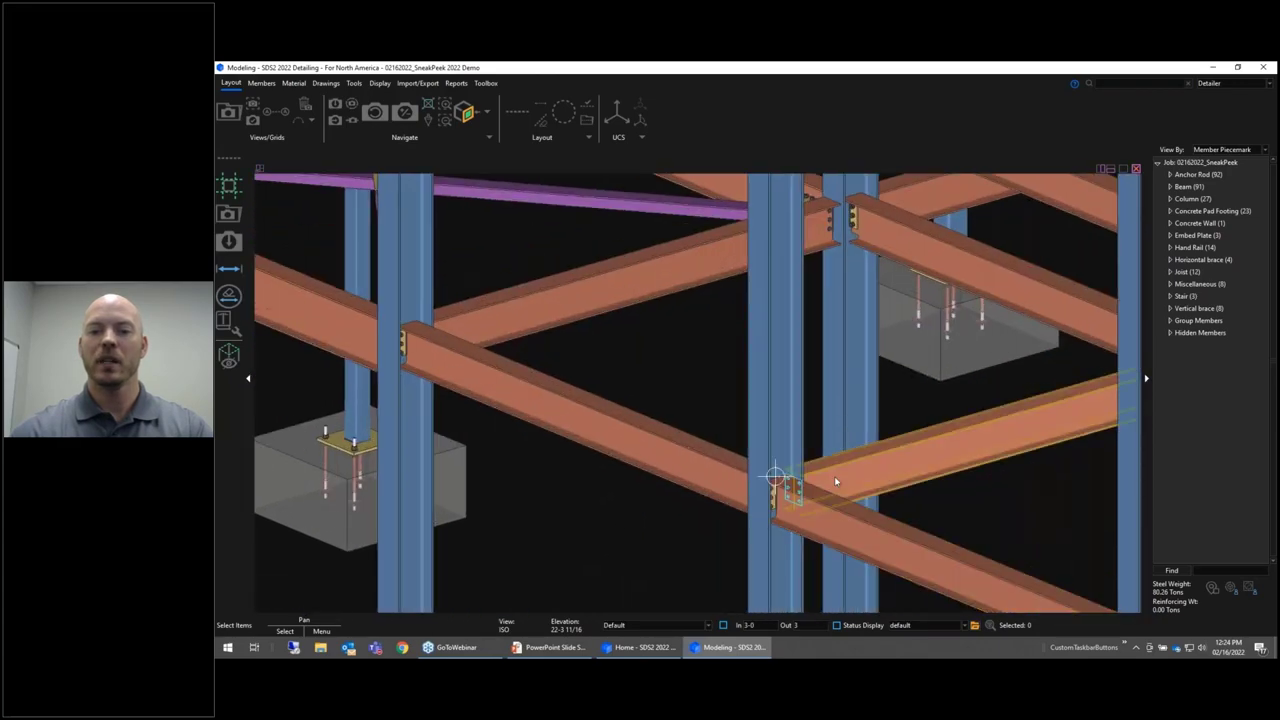
pyautogui.moveTo(834, 481); pyautogui.dragTo(663, 486, button='middle')
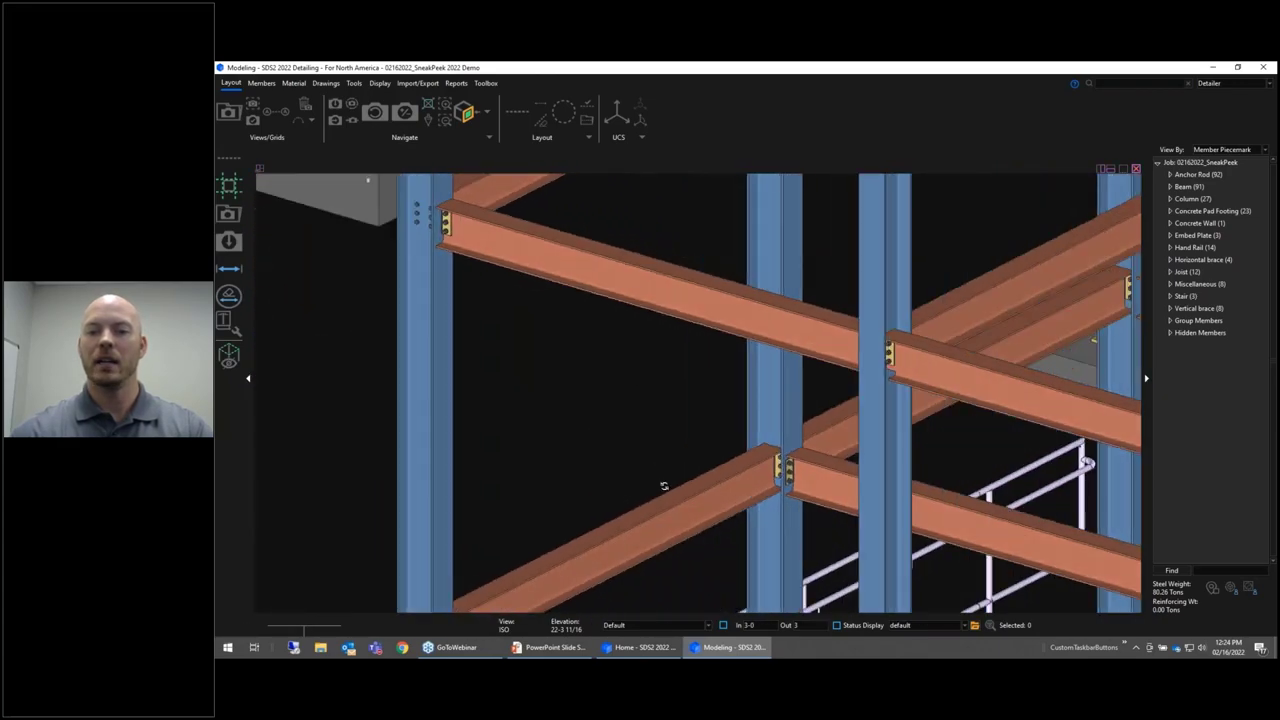
pyautogui.scroll(5, 663, 486)
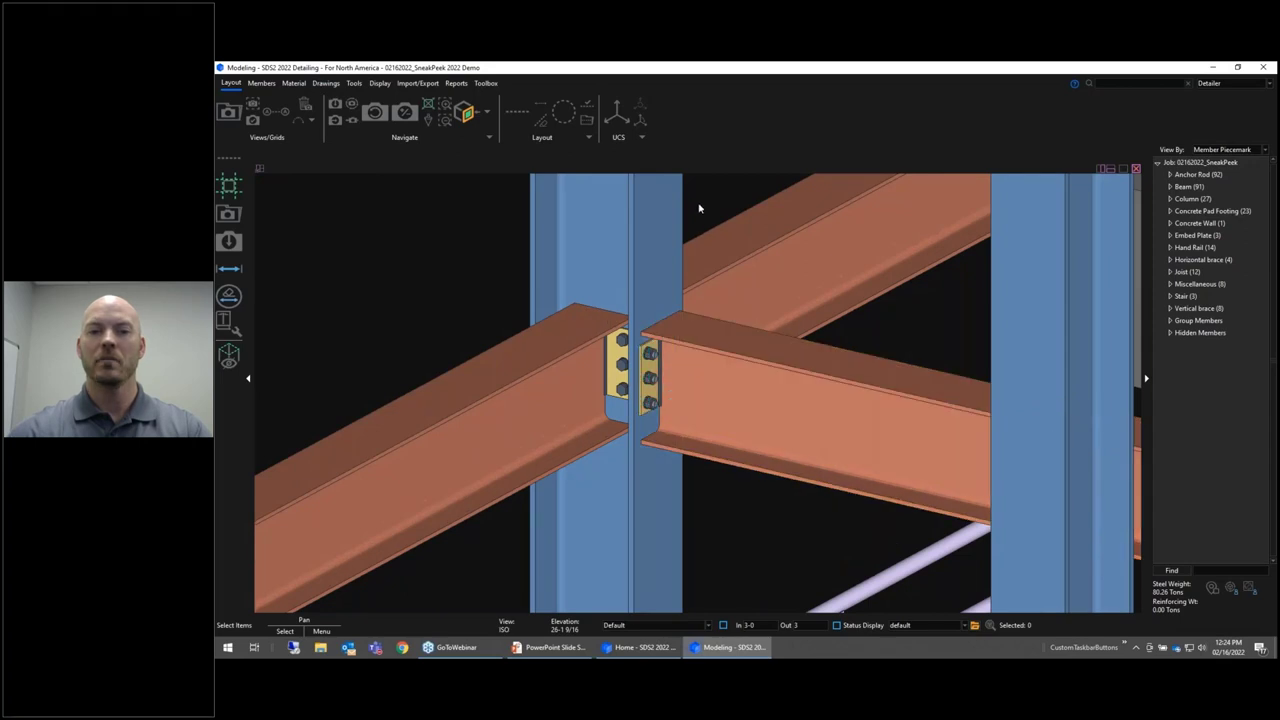
pyautogui.moveTo(700, 208); pyautogui.dragTo(506, 452)
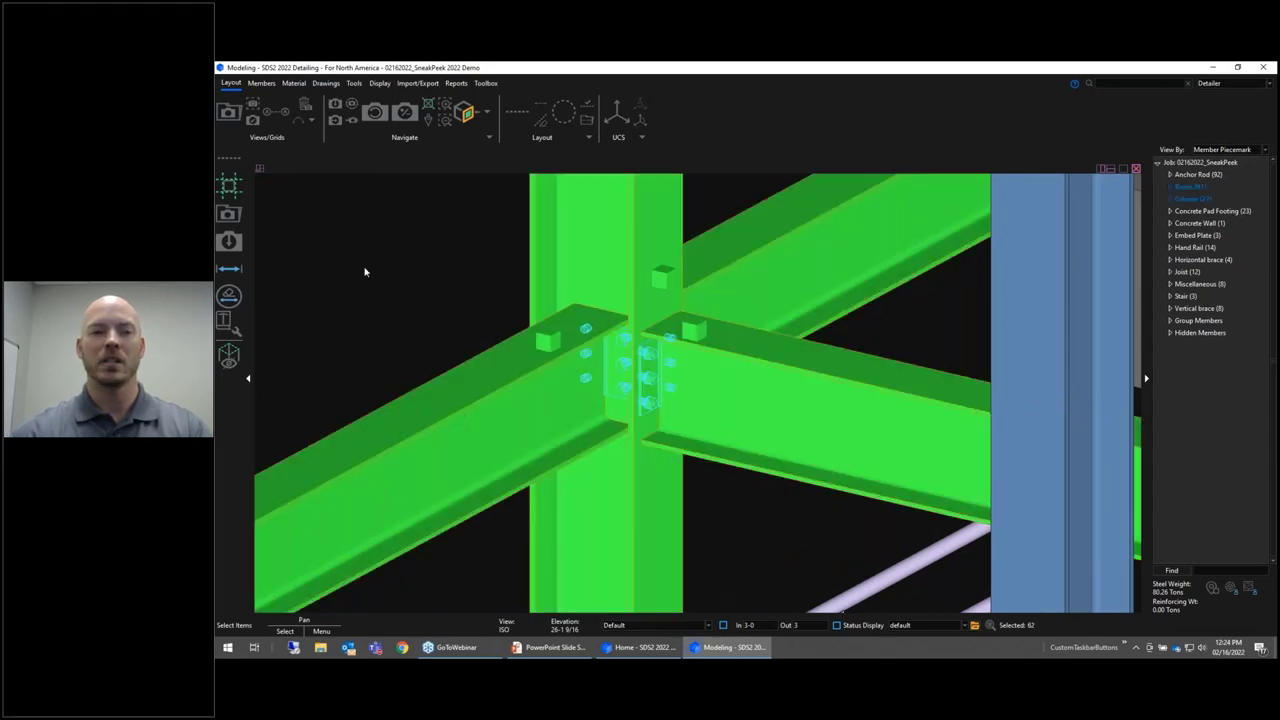
pyautogui.press('Escape')
pyautogui.moveTo(709, 198); pyautogui.dragTo(482, 410)
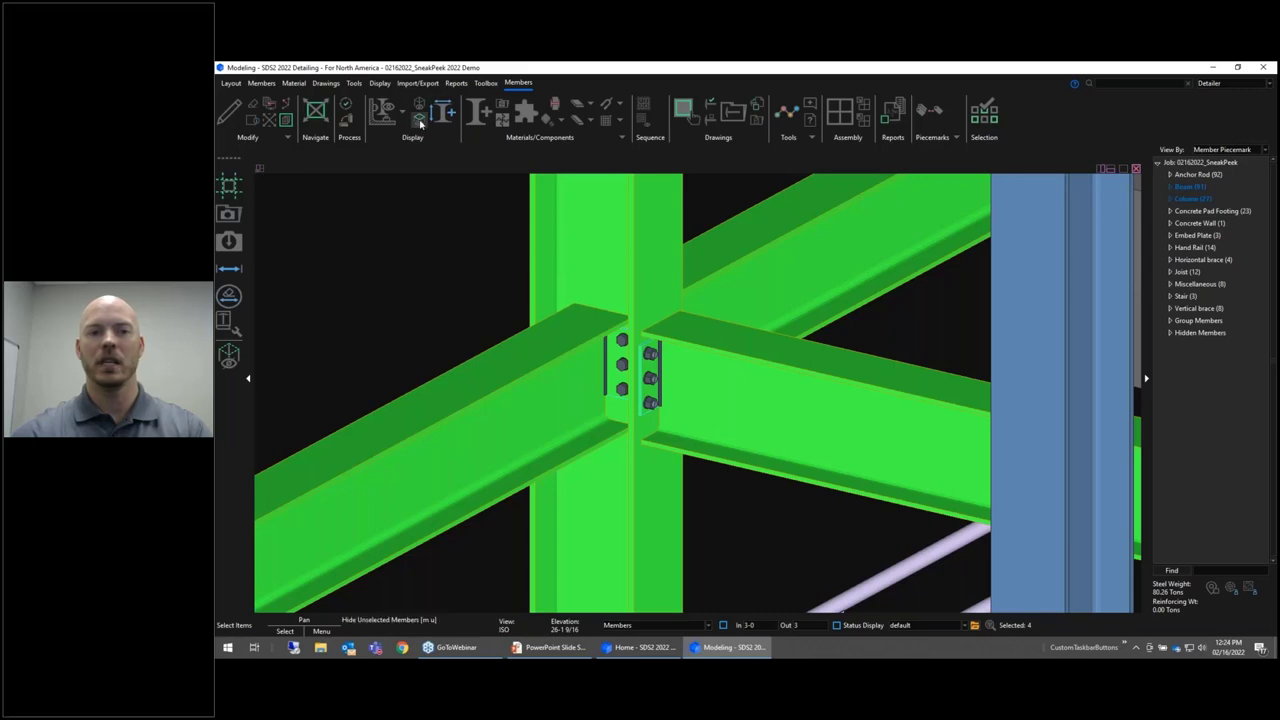
pyautogui.click(421, 122)
# - Display the isolated column and its three beams as Solid Transparent
pyautogui.moveTo(695, 280); pyautogui.dragTo(469, 392, button='middle')
pyautogui.hotkey('ctrl', 'a')
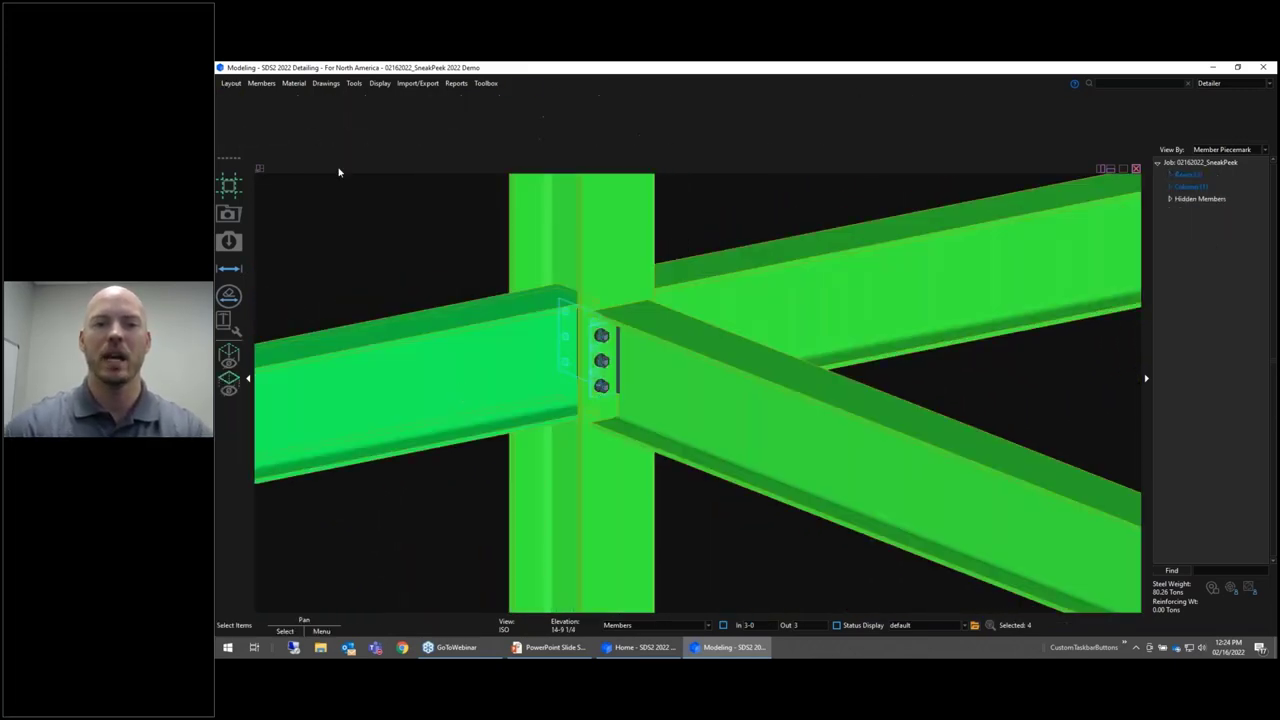
pyautogui.click(405, 112)
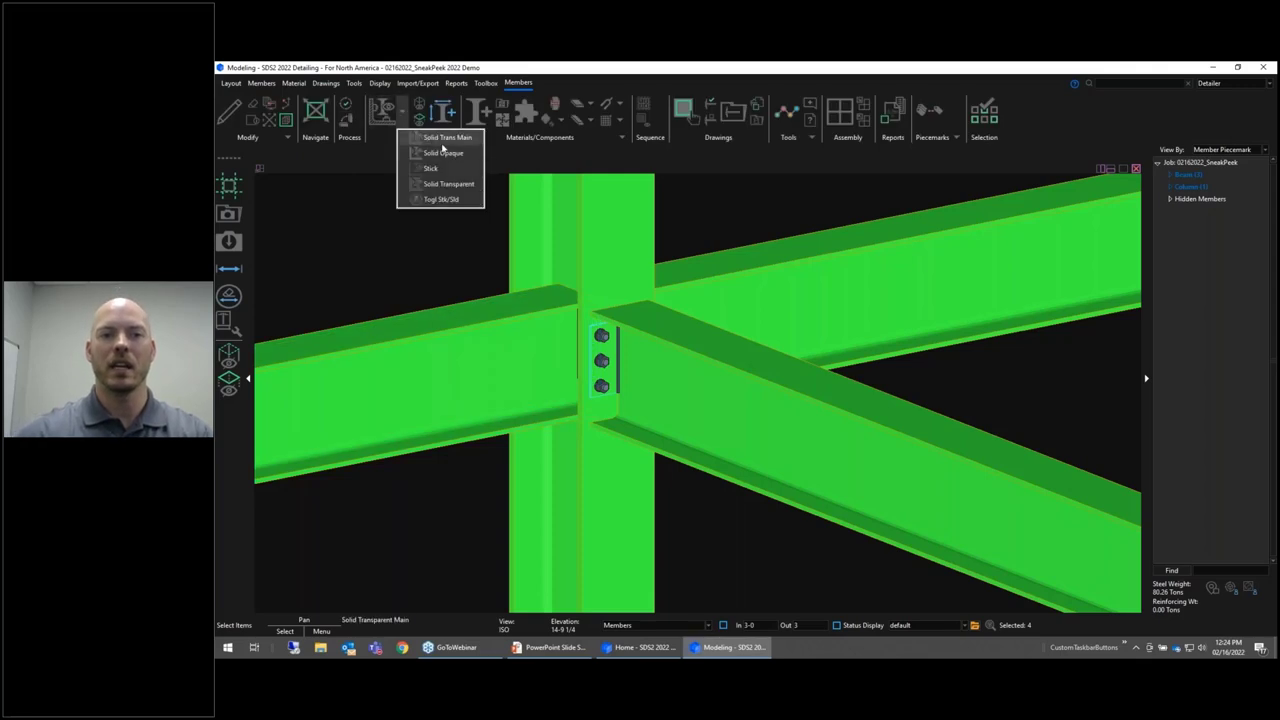
pyautogui.click(445, 184)
pyautogui.click(411, 271)
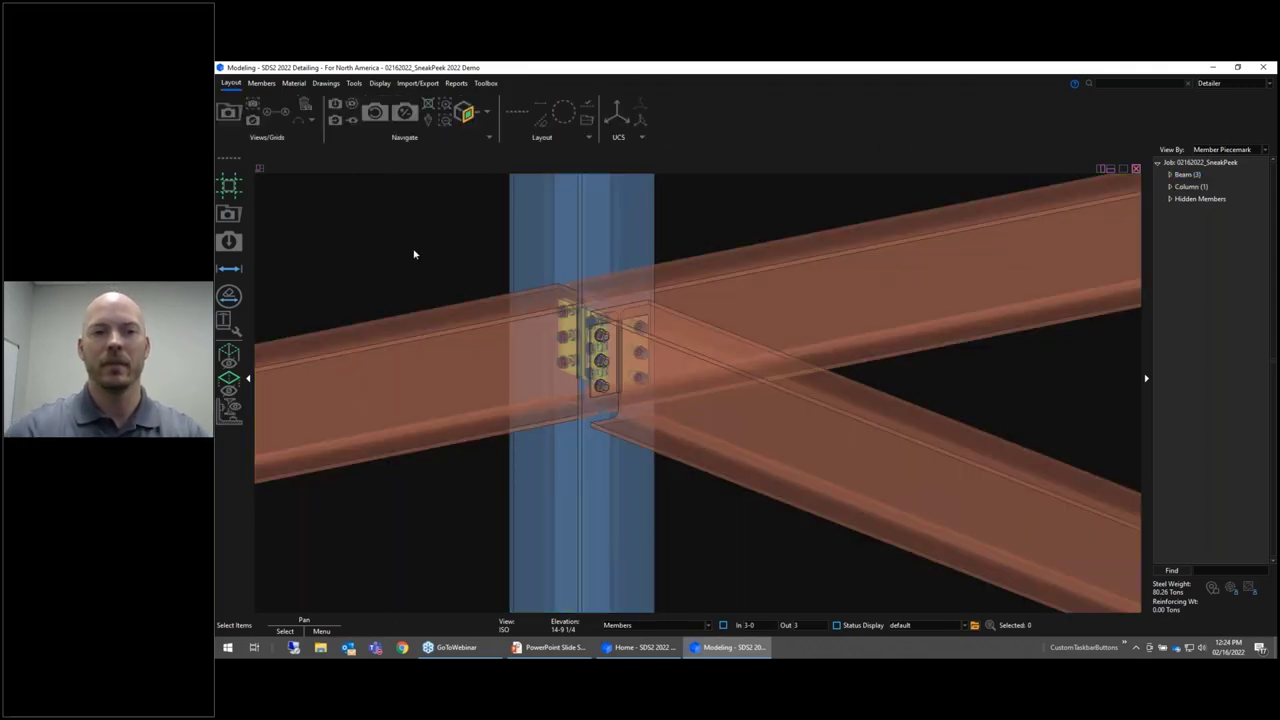
# - Switch the column and its three beams to the Solid Transparent Main display
pyautogui.moveTo(737, 234); pyautogui.dragTo(429, 449)
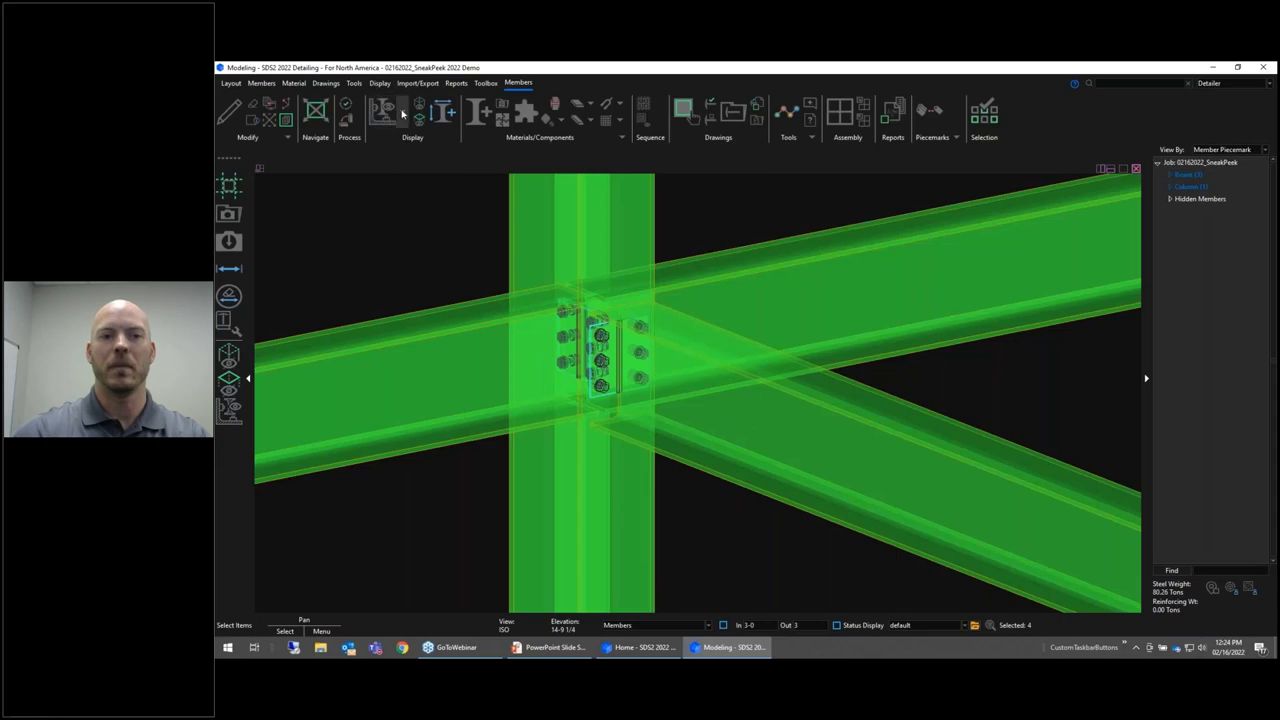
pyautogui.click(405, 112)
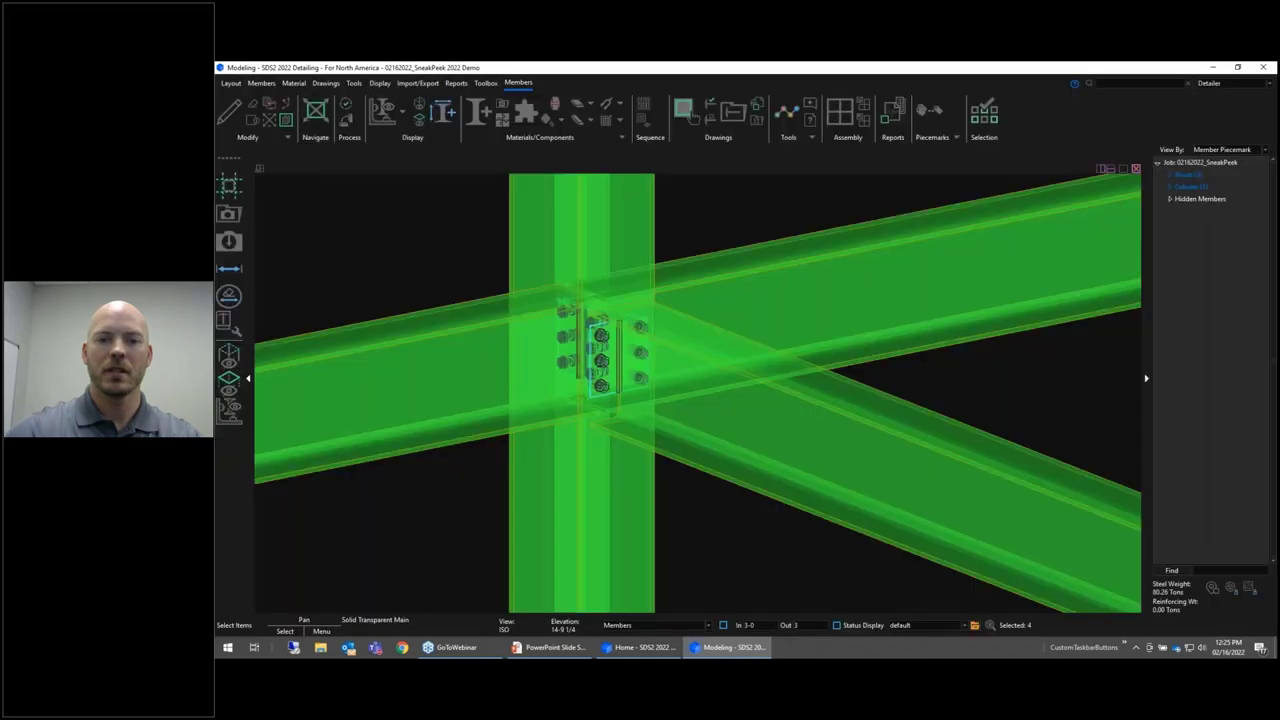
pyautogui.click(469, 289)
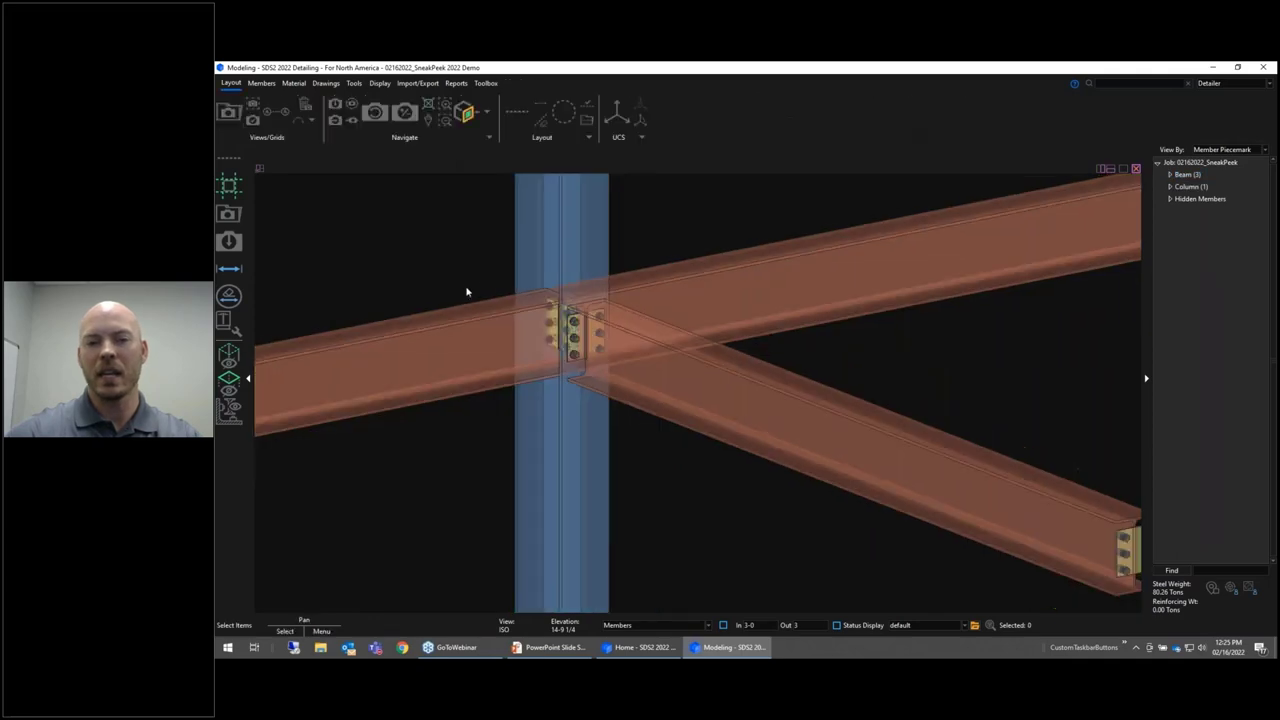
pyautogui.scroll(3, 469, 289)
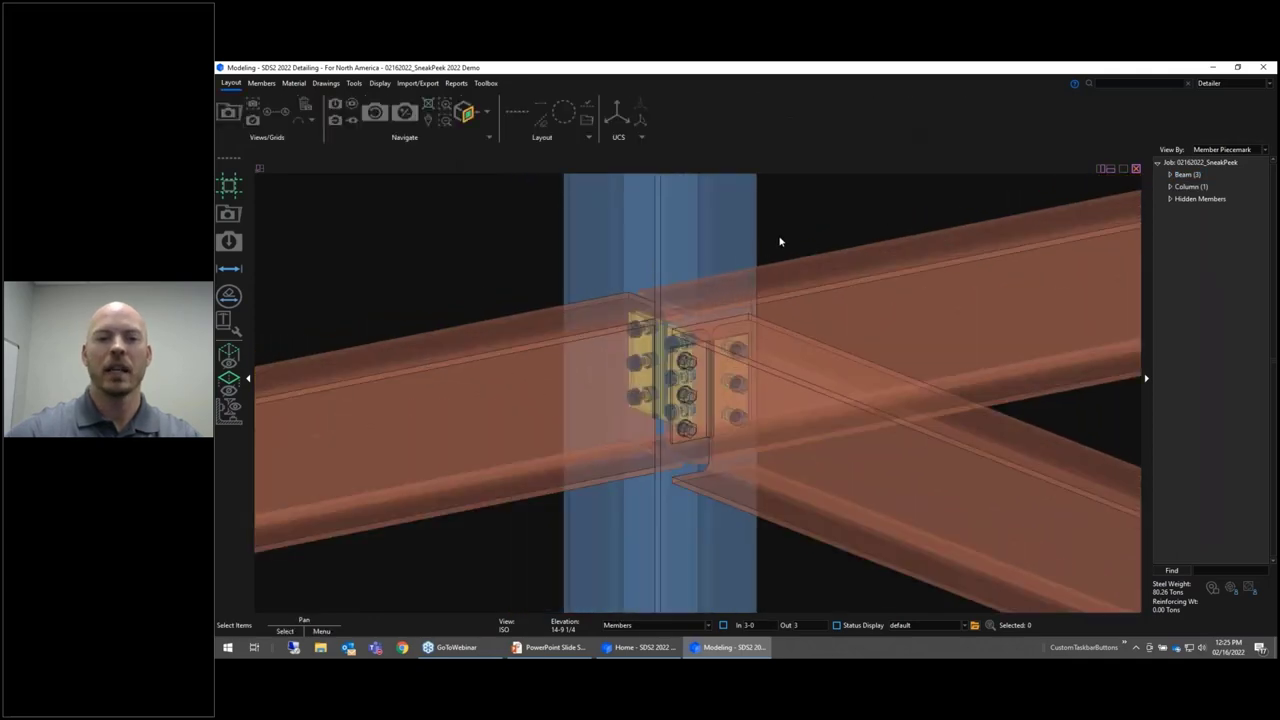
pyautogui.moveTo(780, 241); pyautogui.dragTo(542, 402)
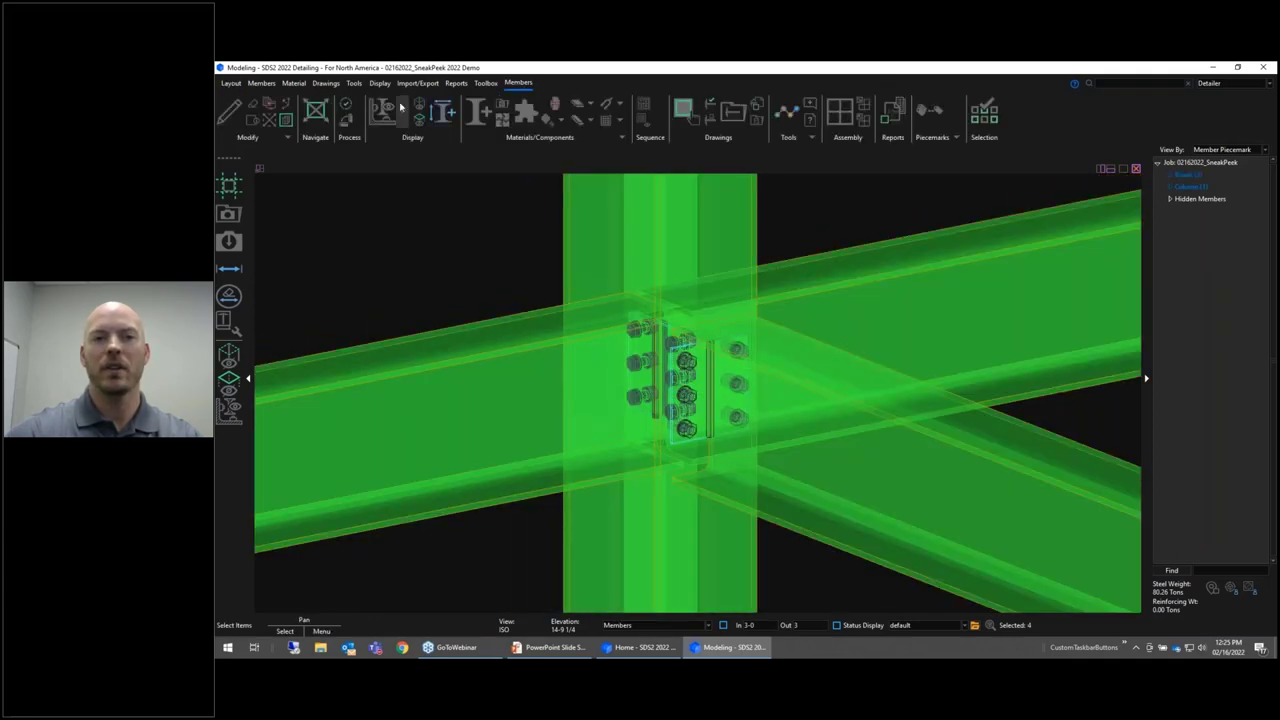
pyautogui.click(463, 265)
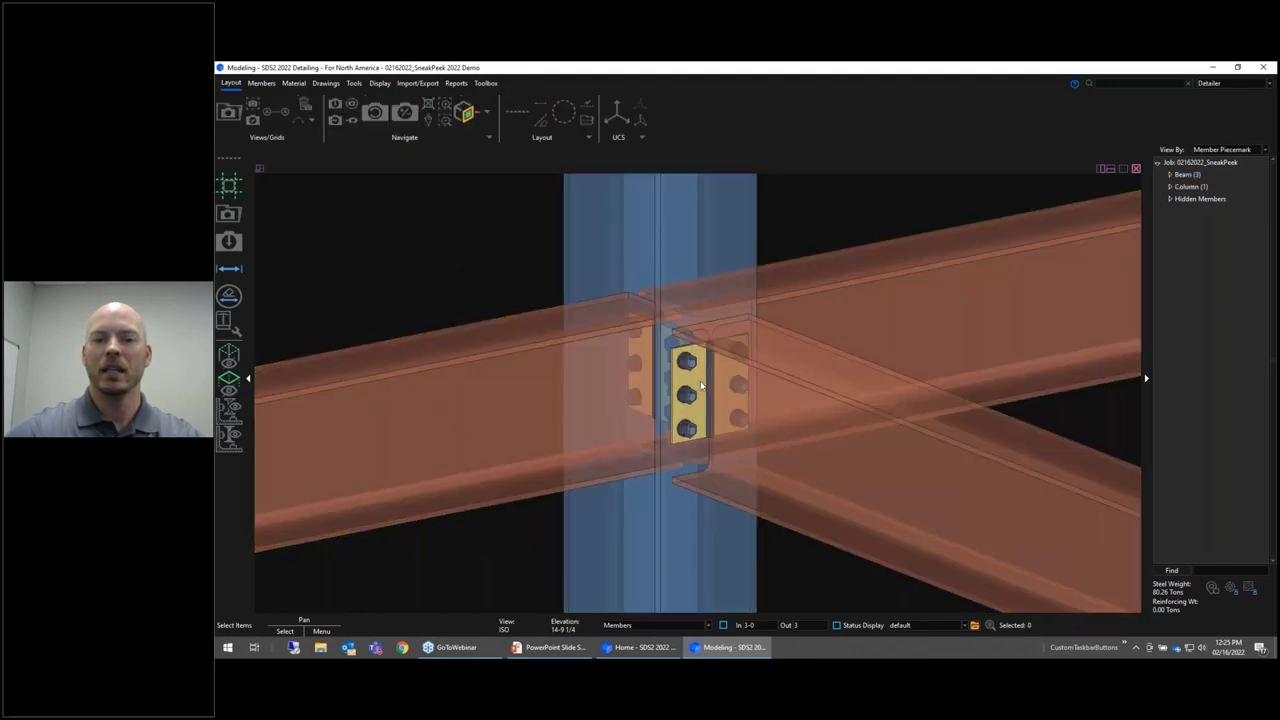
# - Override the automatic left-end shear load of the front beam at the column with 80 kips and apply the change
pyautogui.click(701, 385)
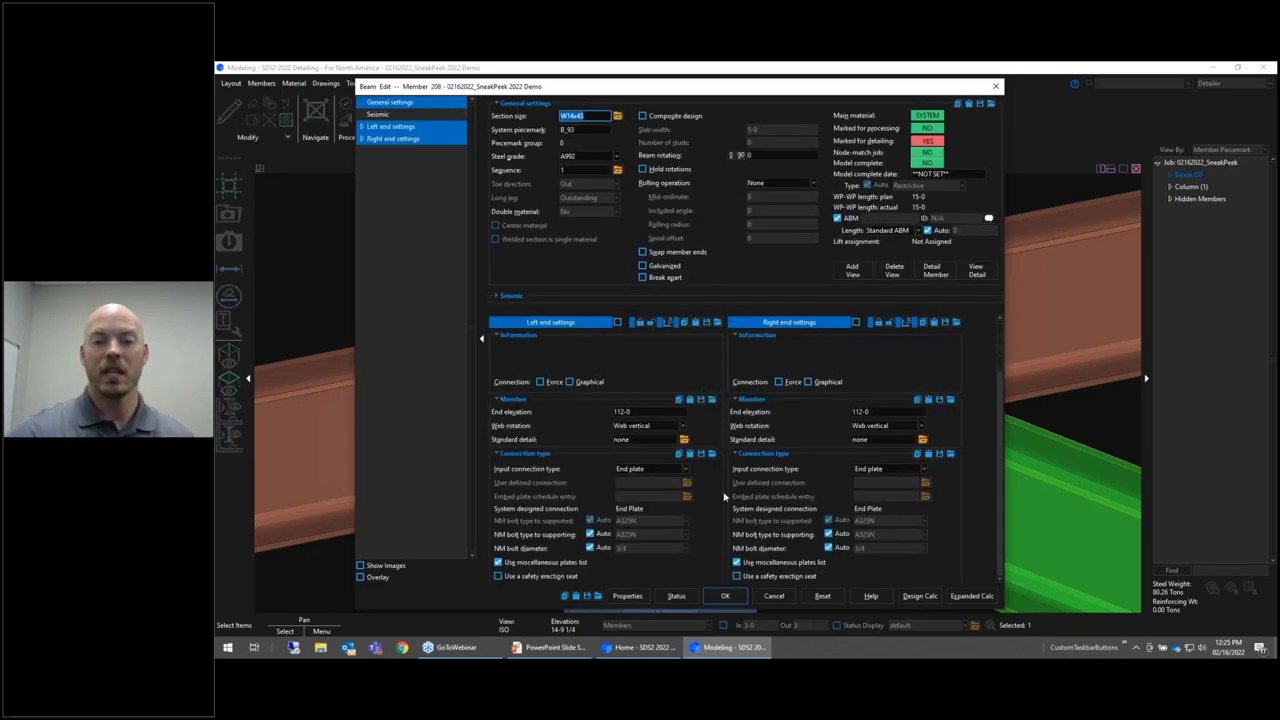
pyautogui.scroll(-5, 733, 494)
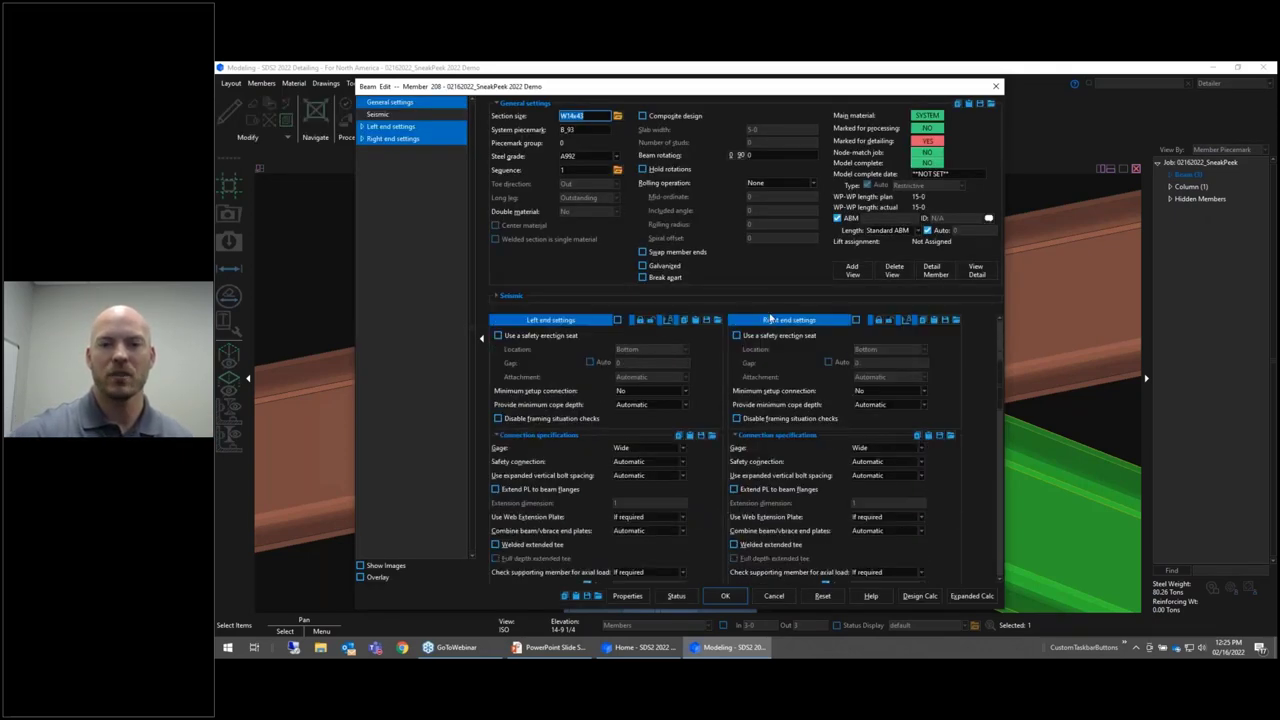
pyautogui.moveTo(819, 92); pyautogui.dragTo(596, 92)
pyautogui.scroll(-5, 482, 481)
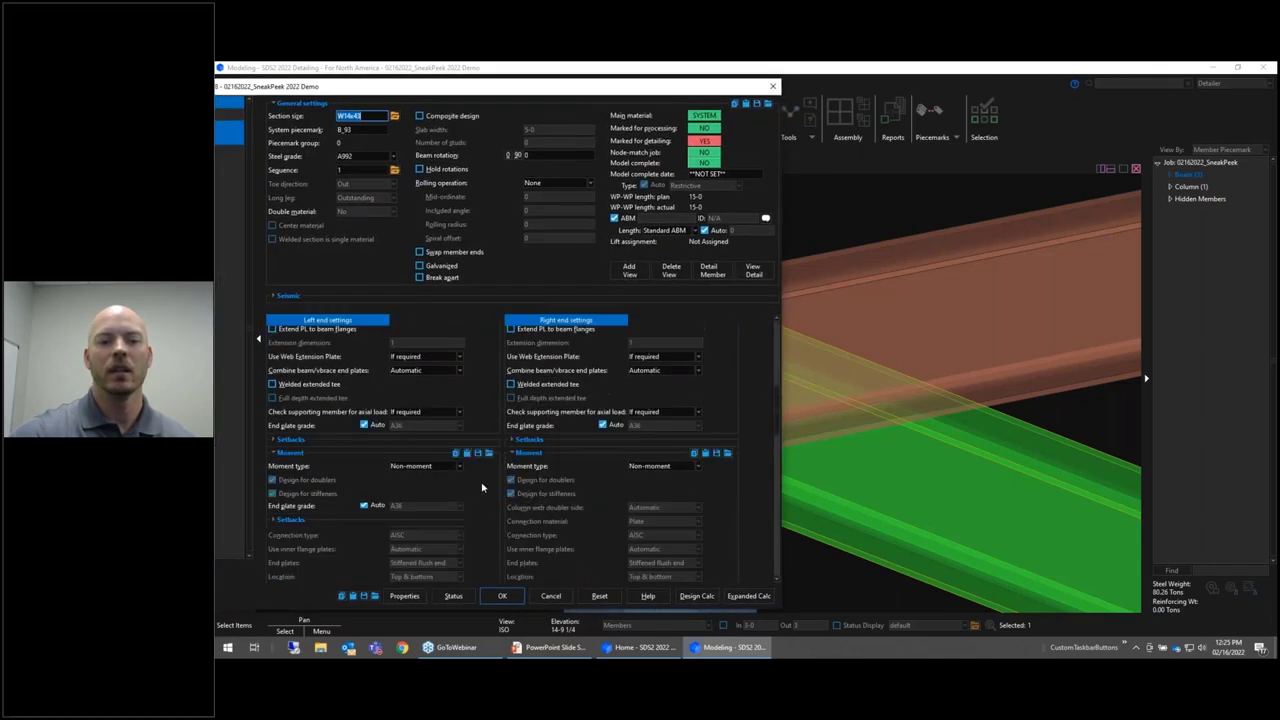
pyautogui.scroll(-5, 447, 492)
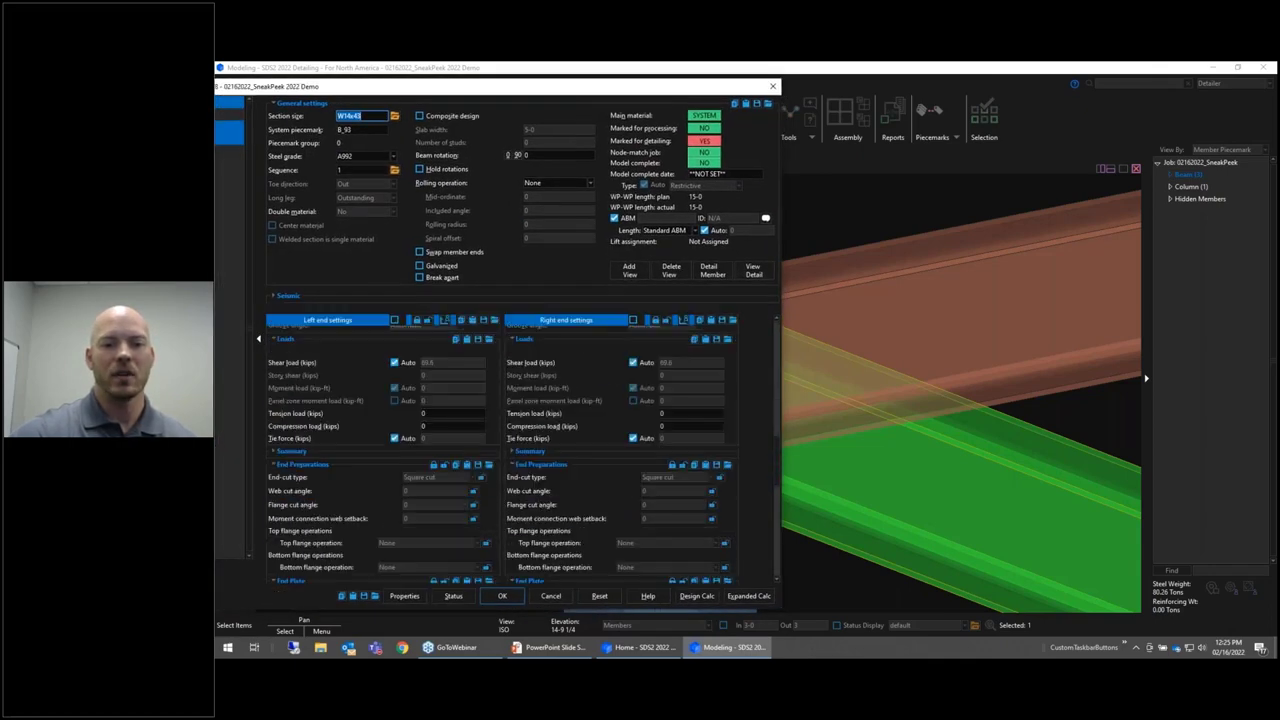
pyautogui.scroll(2, 417, 427)
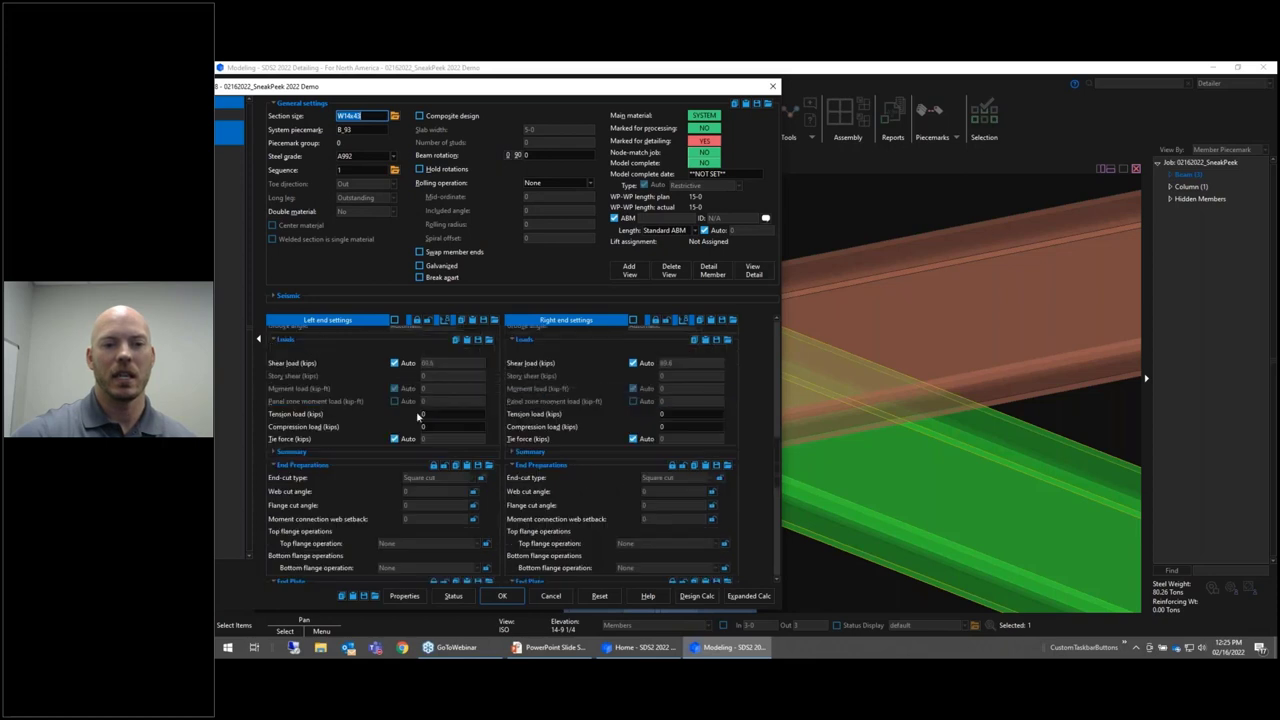
pyautogui.click(394, 362)
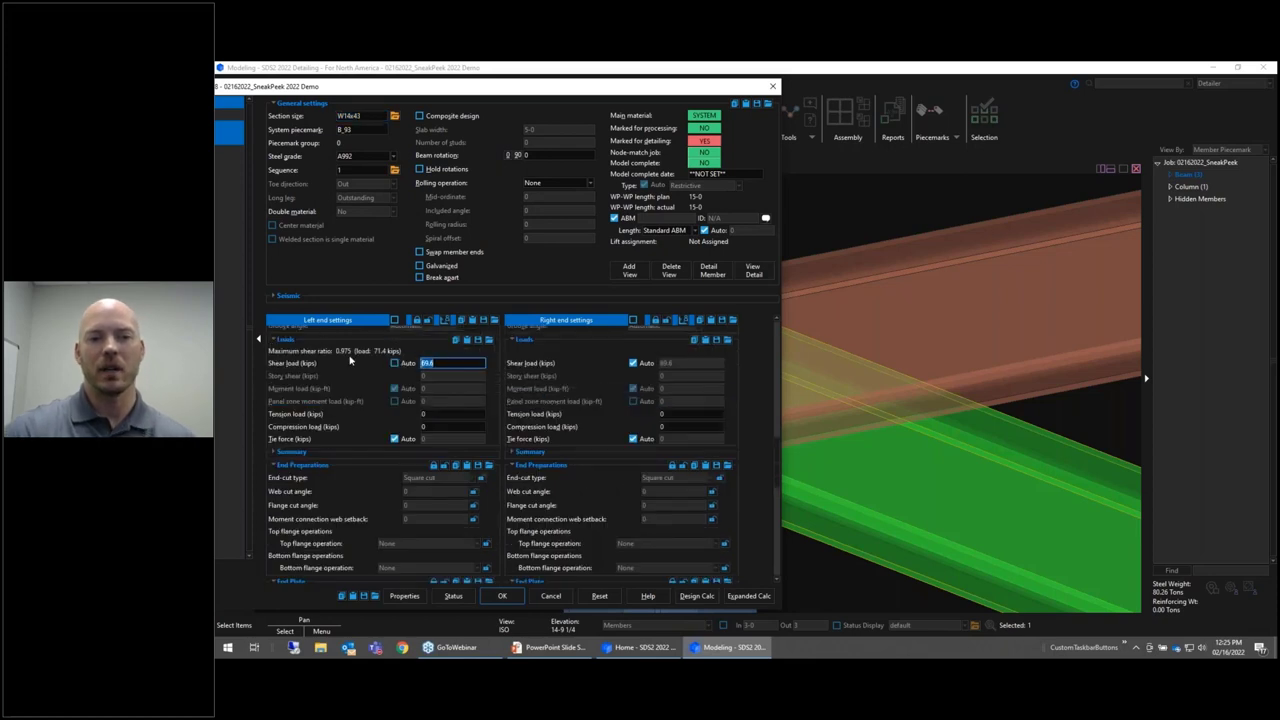
pyautogui.write('80')
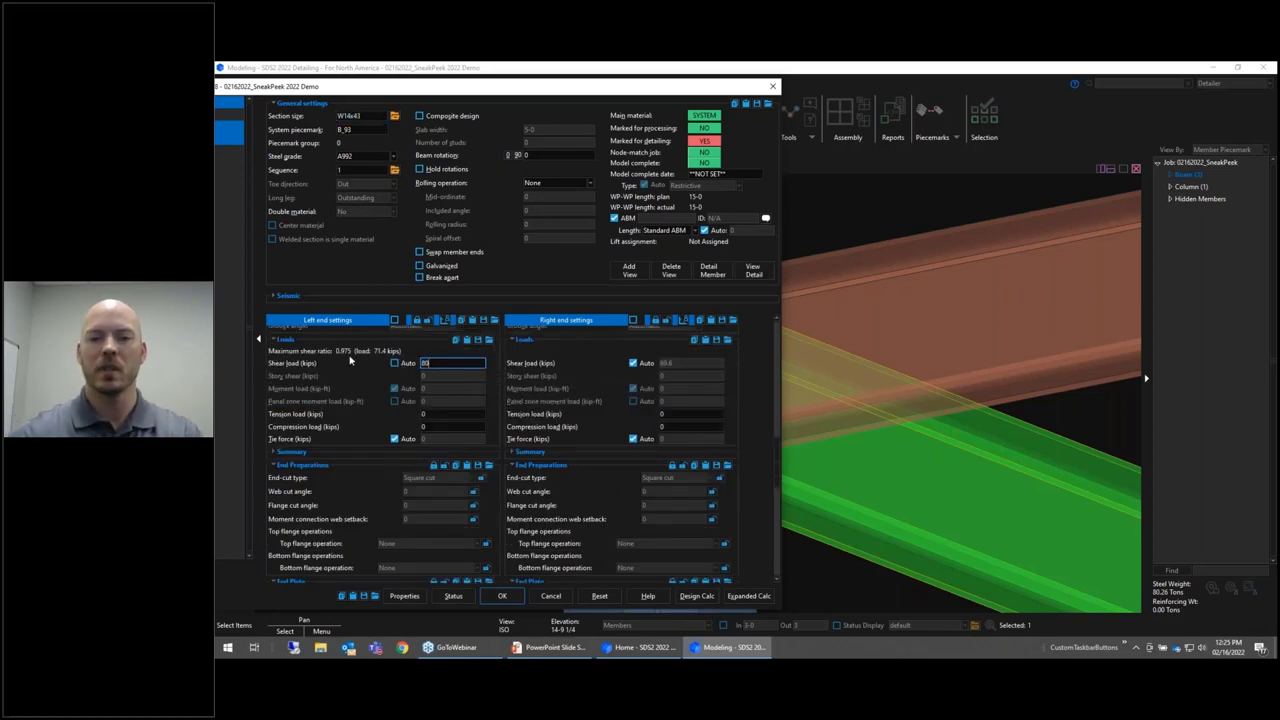
pyautogui.press('Return')
pyautogui.click(787, 389)
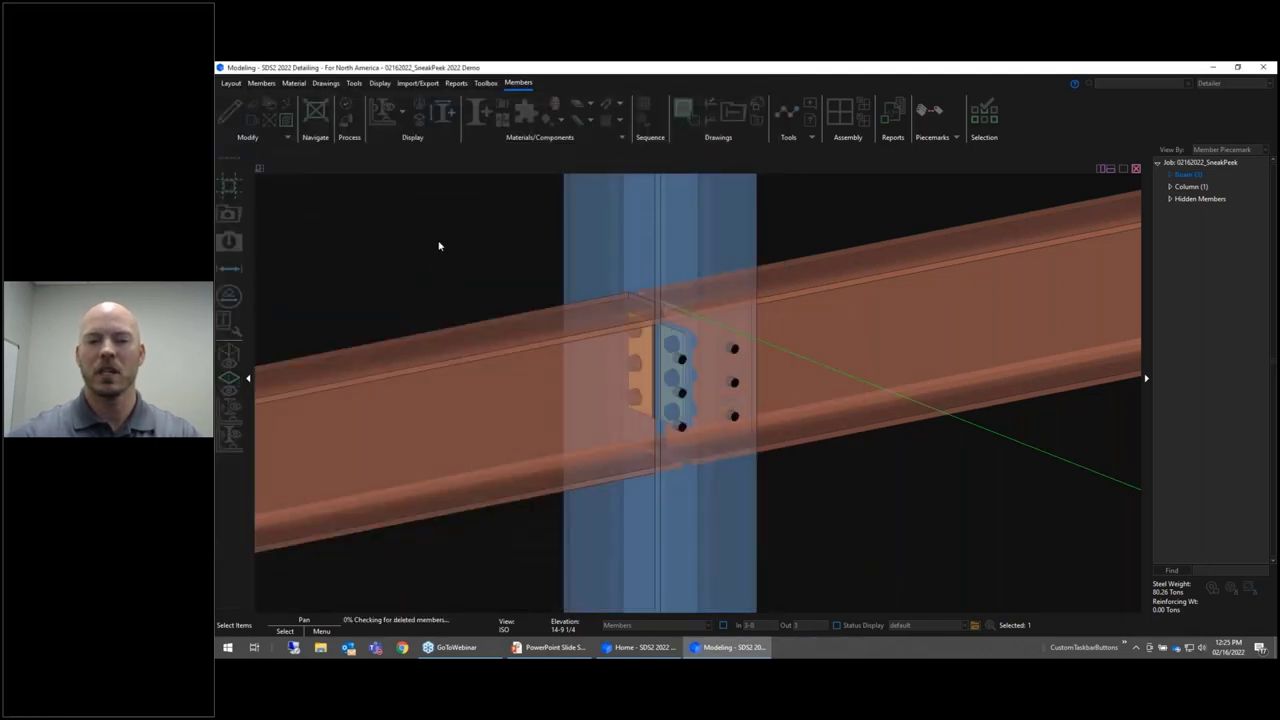
pyautogui.press('Escape')
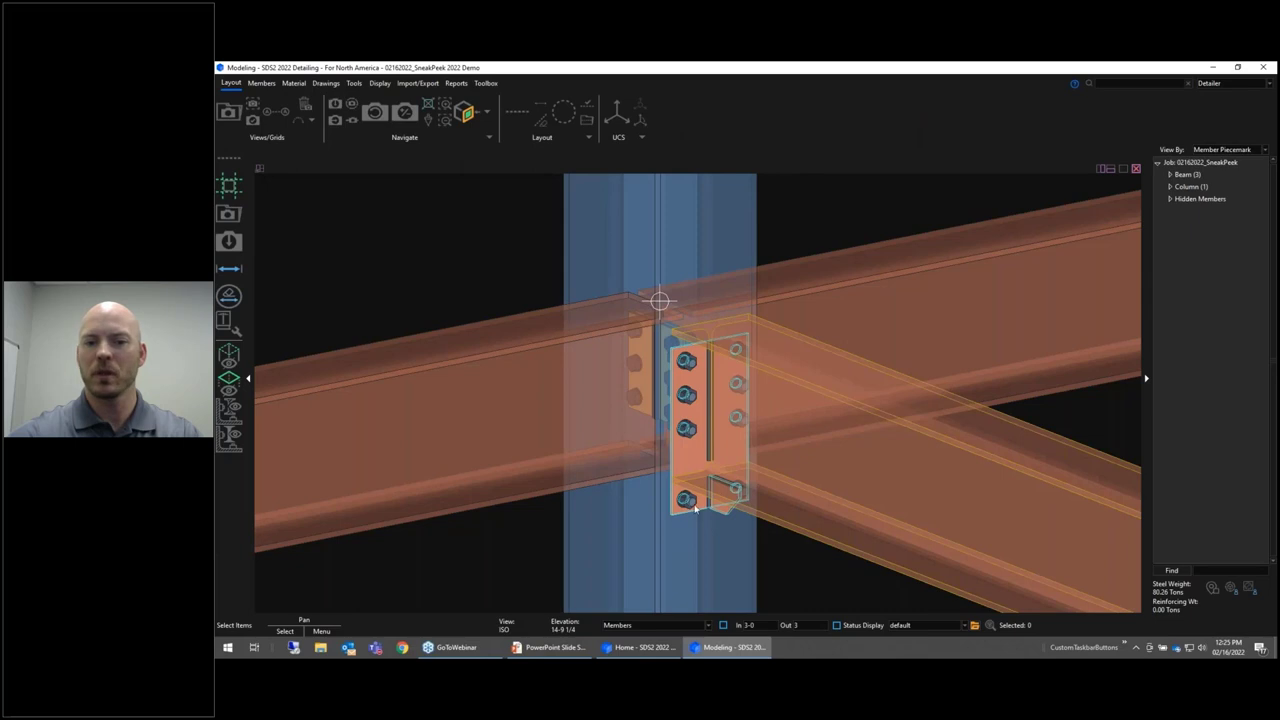
# - Open the right-end end plate connection of the beam on the column's opposite side and set its bolt rows to 5
pyautogui.moveTo(695, 510); pyautogui.dragTo(744, 444, button='middle')
pyautogui.scroll(-3, 787, 498)
pyautogui.moveTo(791, 506); pyautogui.dragTo(918, 550, button='middle')
pyautogui.moveTo(872, 512); pyautogui.dragTo(695, 337, button='middle')
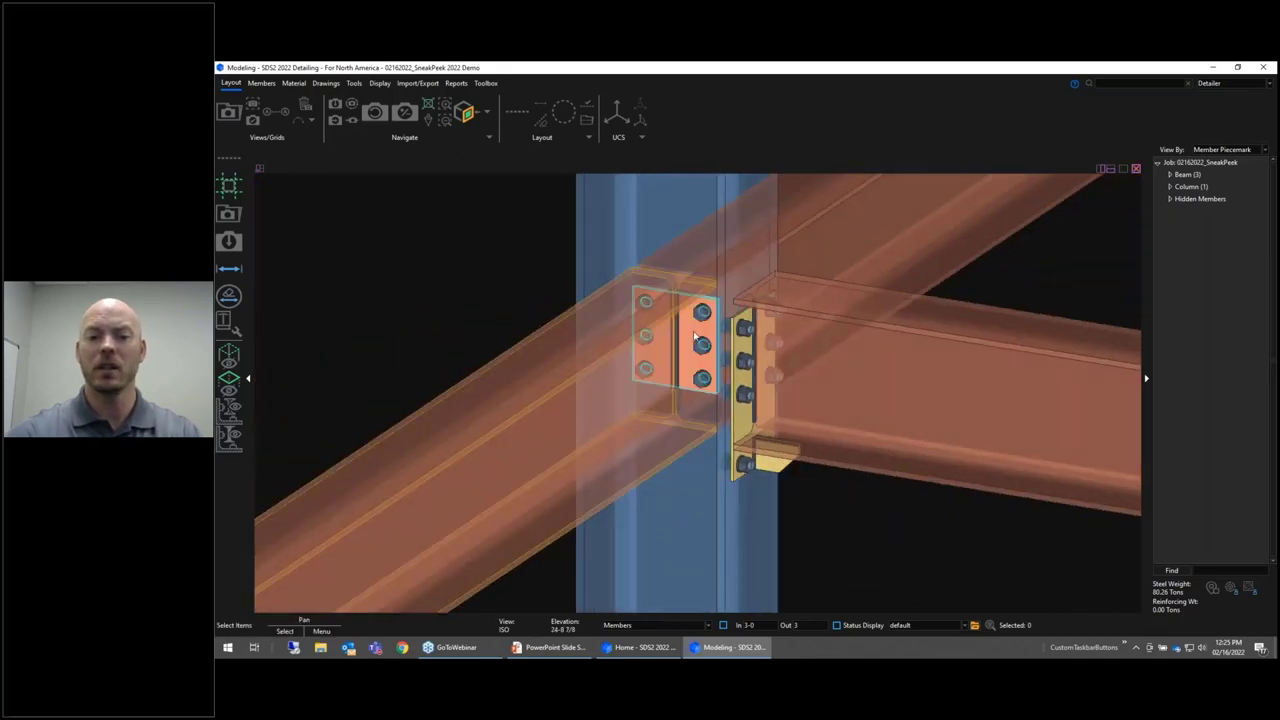
pyautogui.click(696, 335)
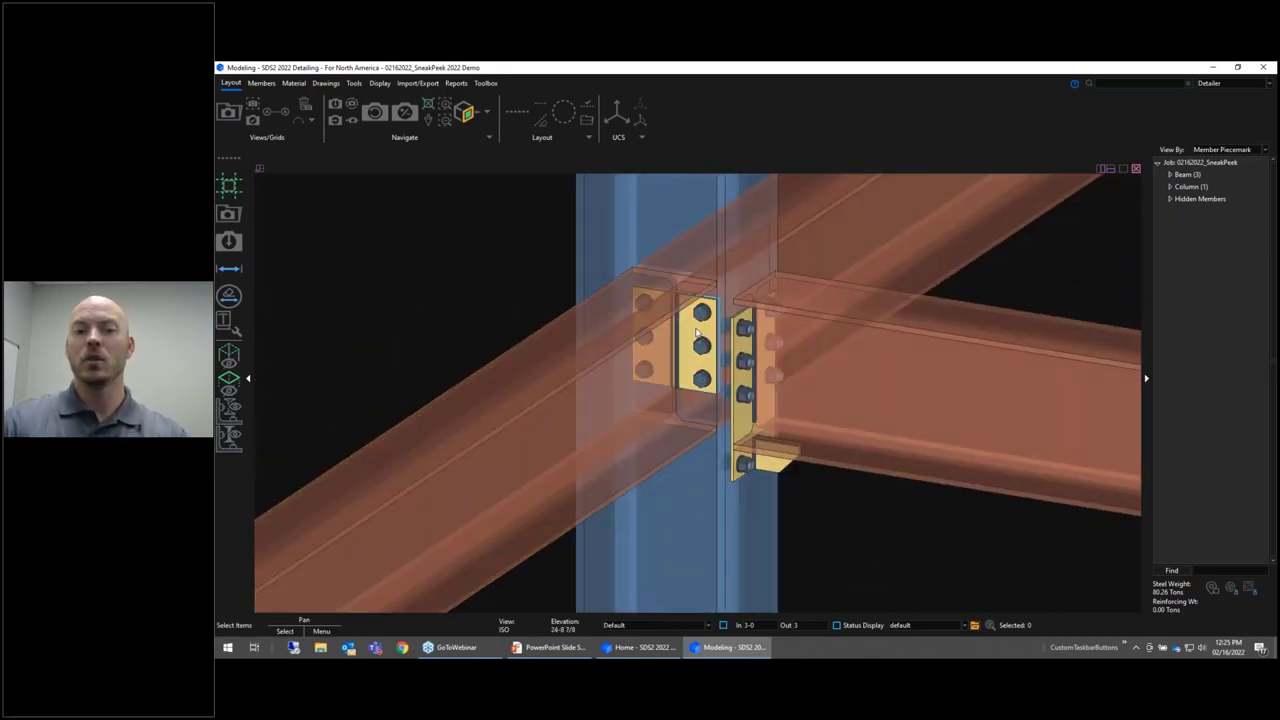
pyautogui.doubleClick(696, 335)
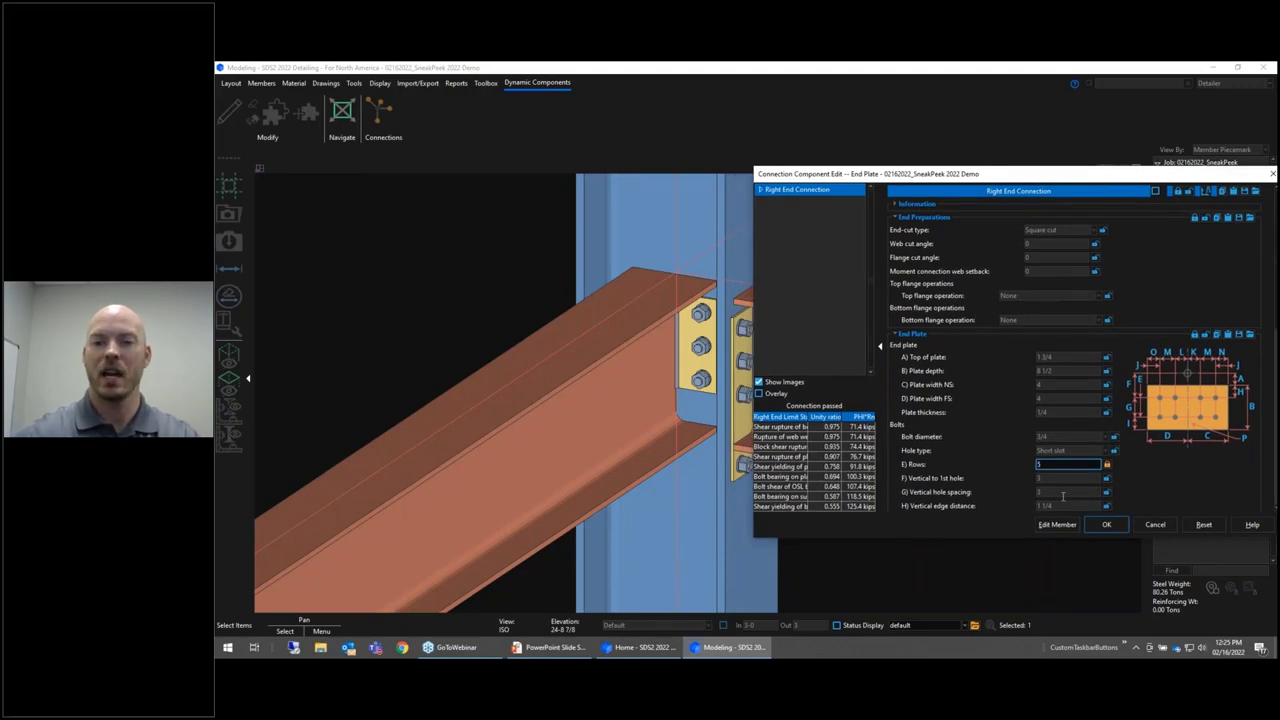
pyautogui.write('5')
pyautogui.press('Tab')
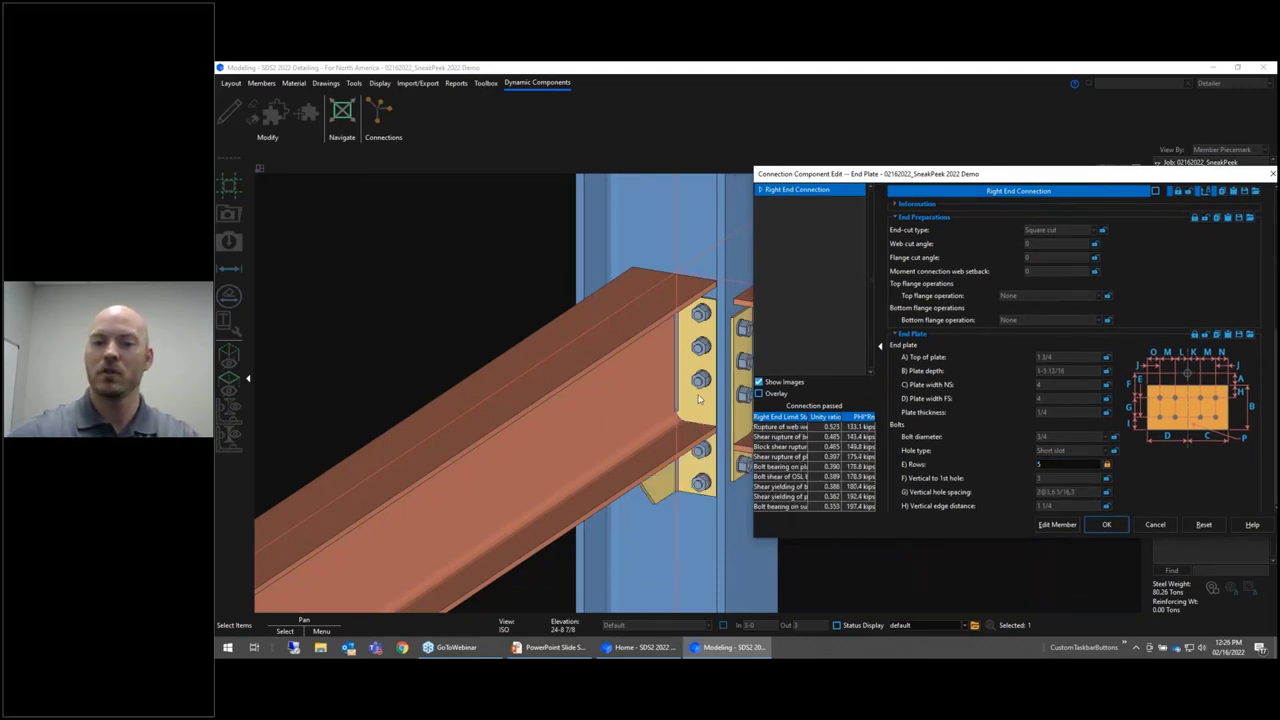
# - Set the end plate's vertical hole spacing to 3 and apply the connection changes to this beam only
pyautogui.click(1100, 492)
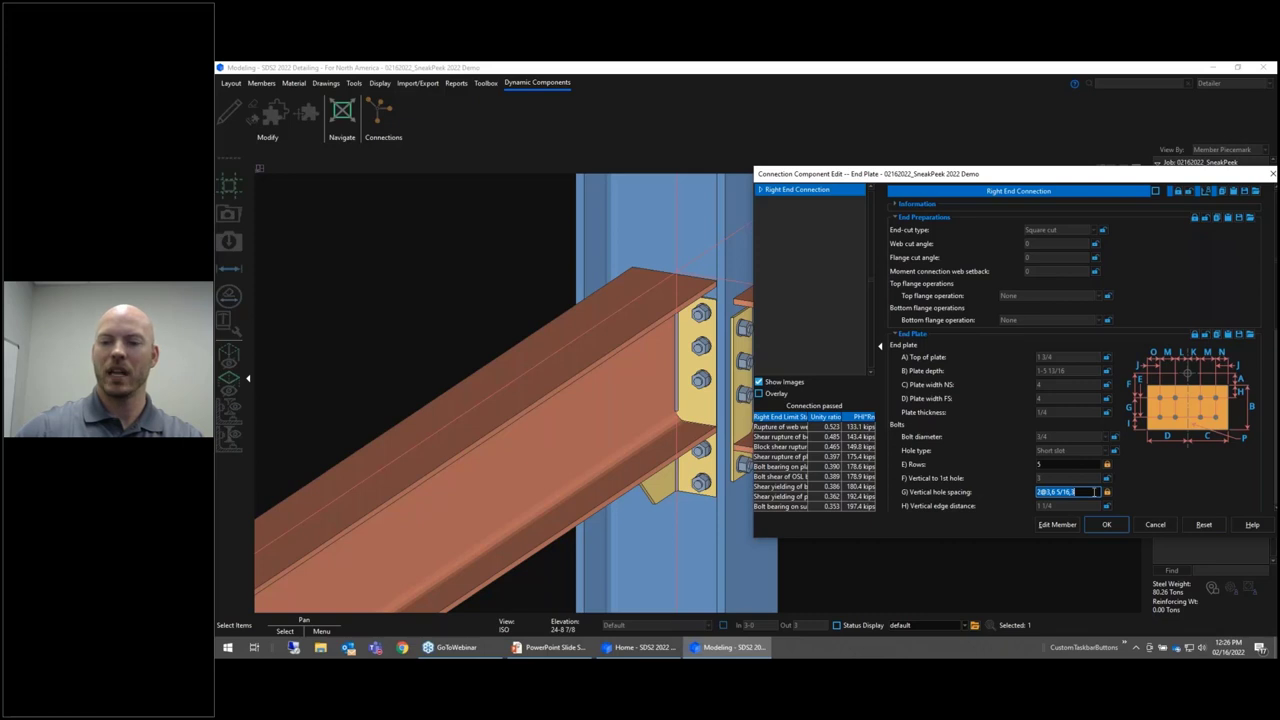
pyautogui.write('3')
pyautogui.press('Return')
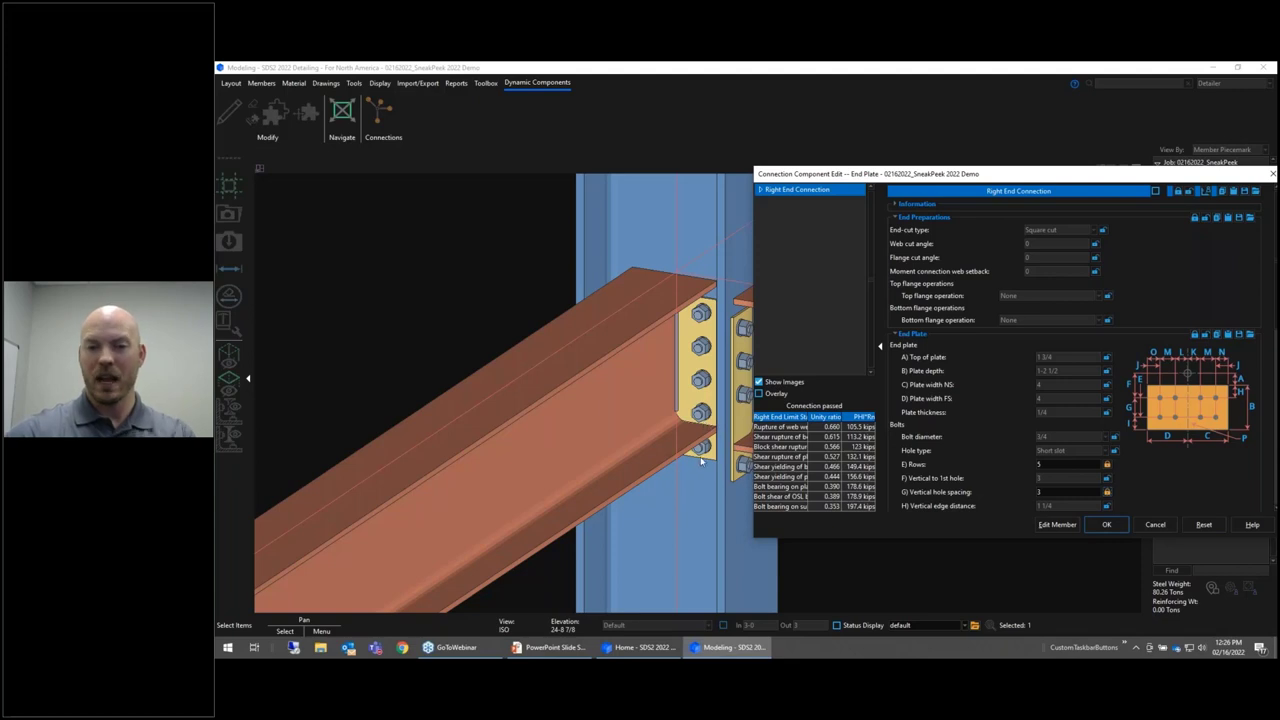
pyautogui.click(1106, 524)
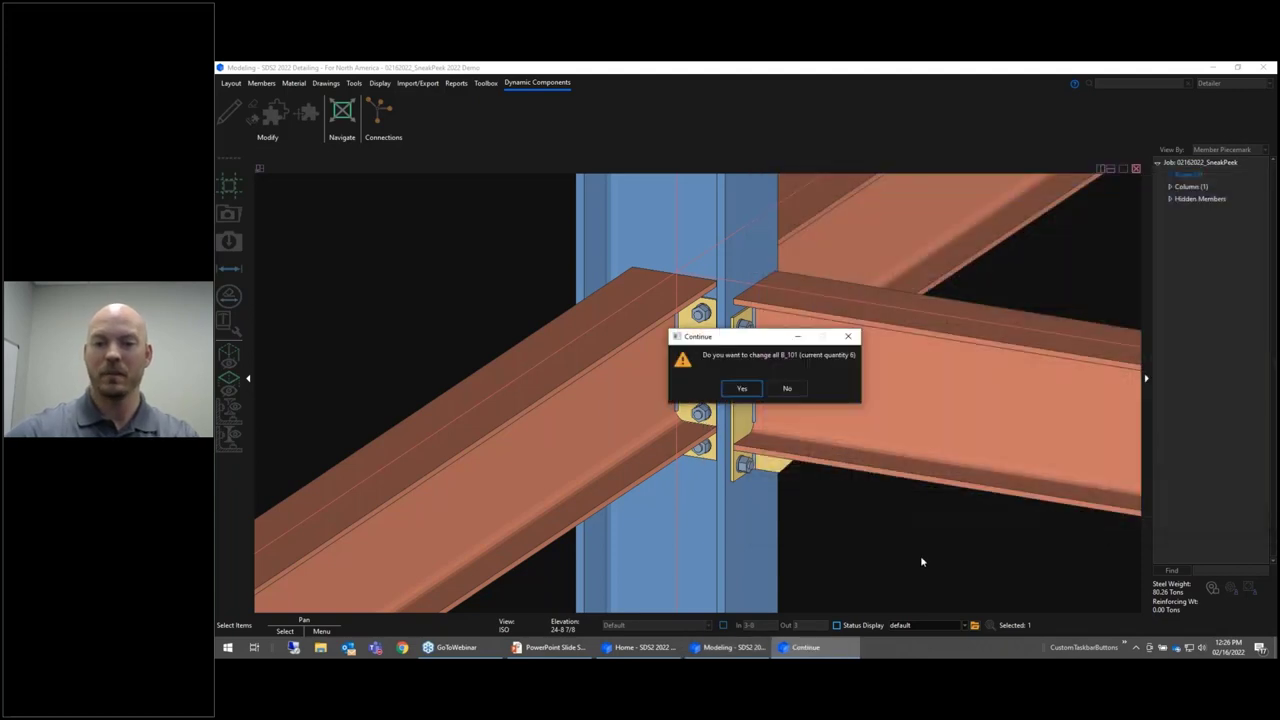
pyautogui.click(795, 392)
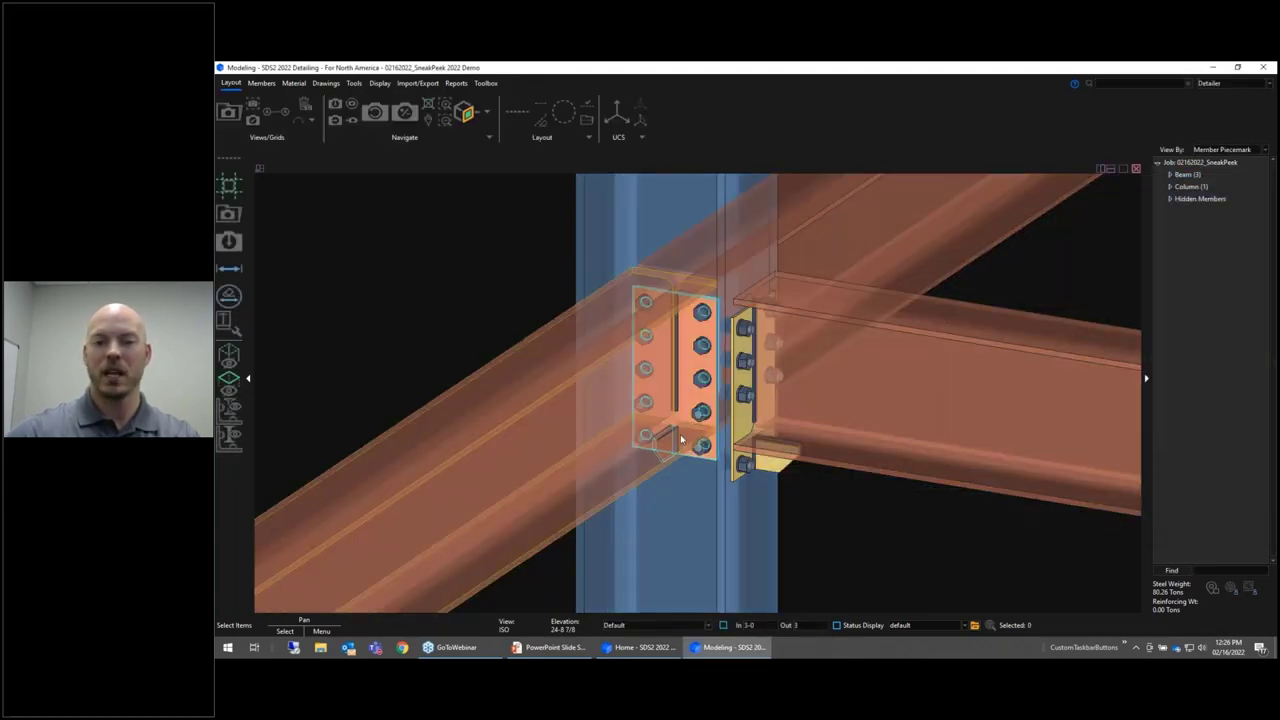
# - Open the beam framing opposite the five-row end plate connection and set its left end elevation to 112-2 1/2
pyautogui.moveTo(681, 440); pyautogui.dragTo(689, 355, button='middle')
pyautogui.click(689, 355)
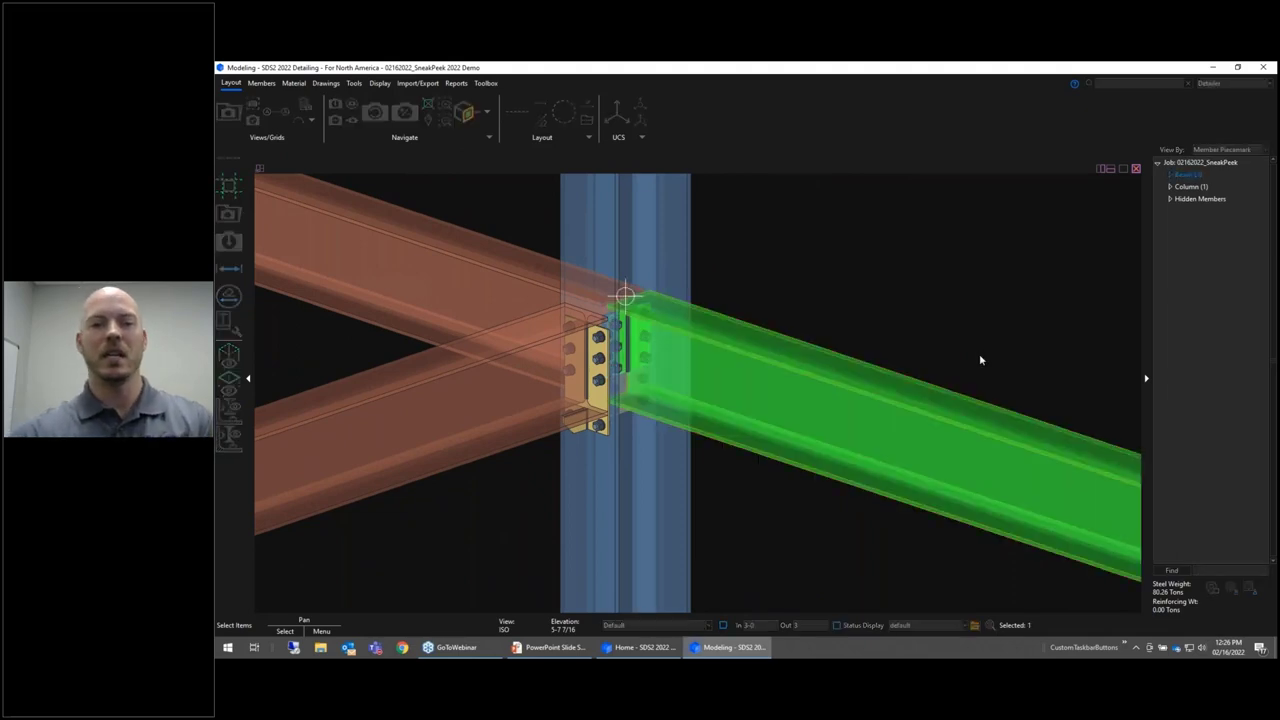
pyautogui.doubleClick(980, 360)
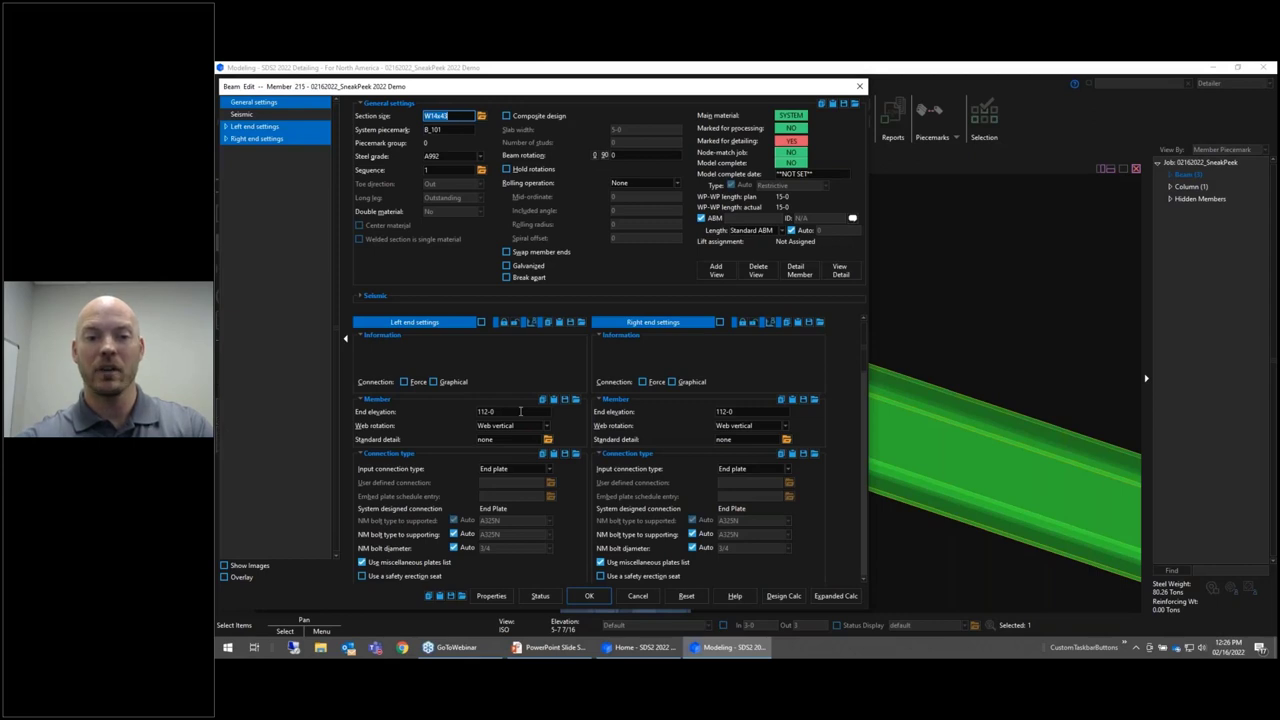
pyautogui.click(520, 411)
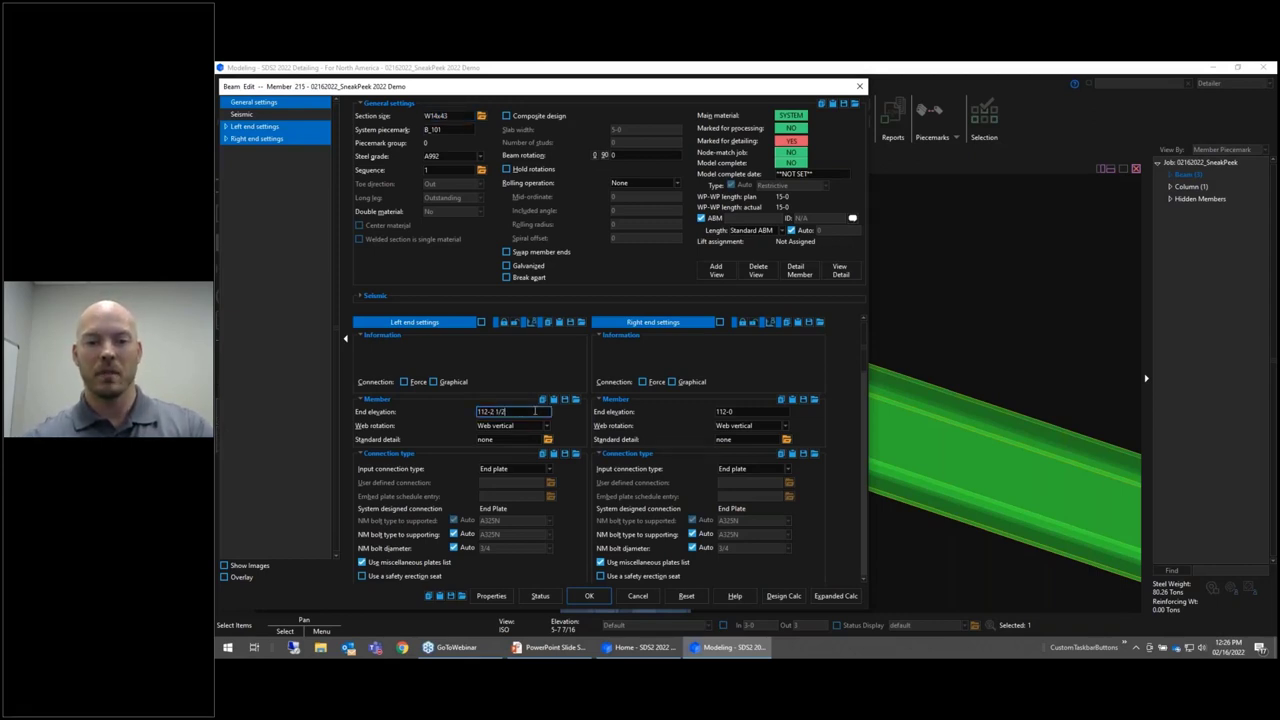
pyautogui.press('Tab')
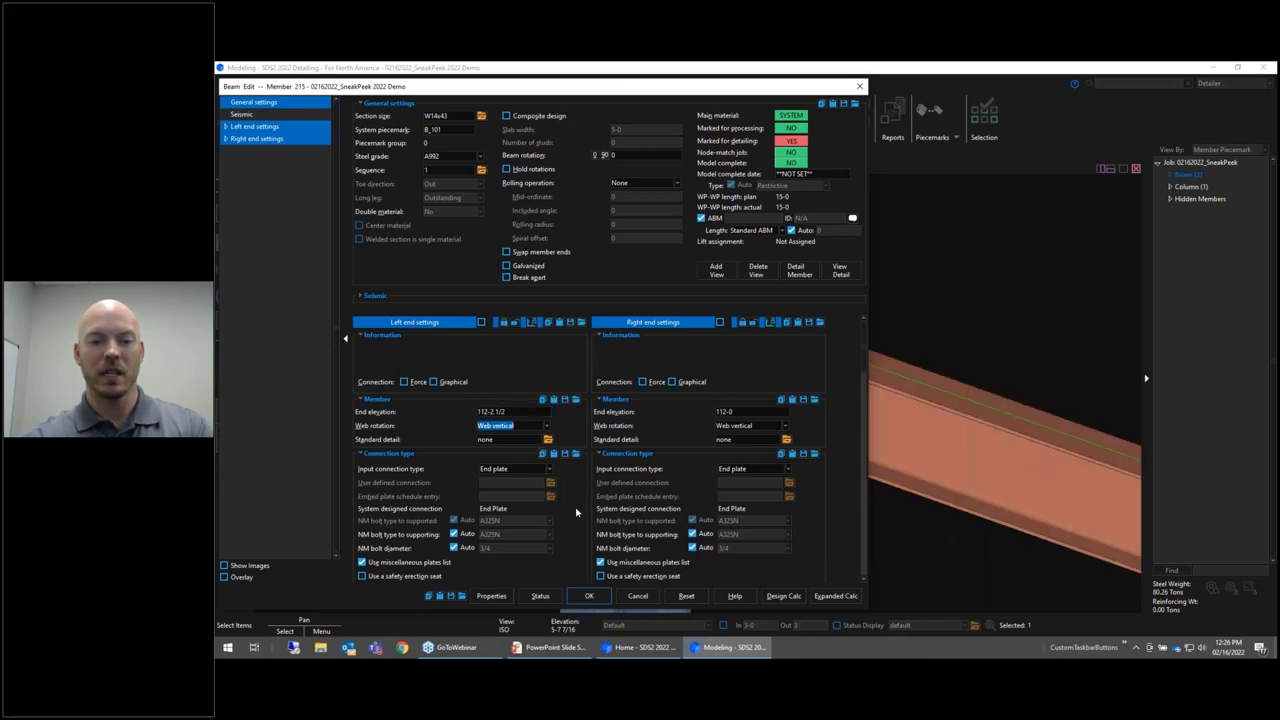
# - Override the beam's automatic left-end shear load with 80 kips and apply the edits to this beam only
pyautogui.scroll(-6, 576, 512)
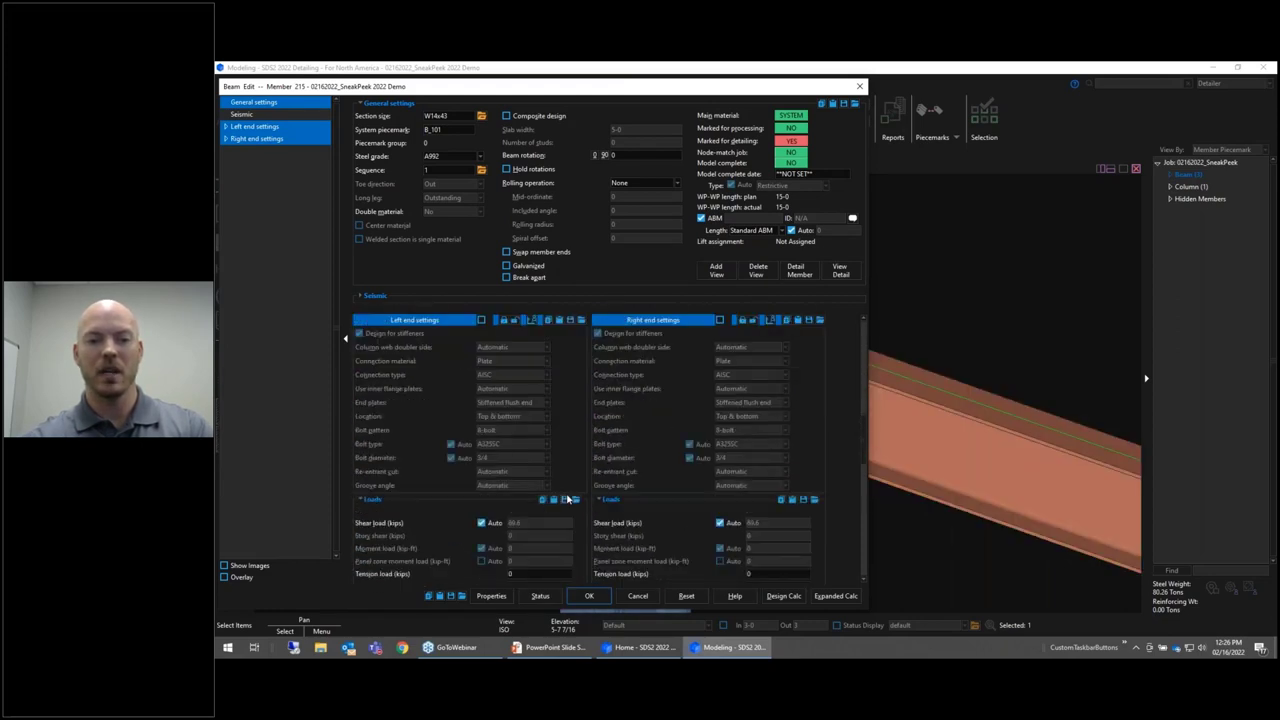
pyautogui.scroll(-3, 567, 498)
pyautogui.click(481, 442)
pyautogui.click(553, 442)
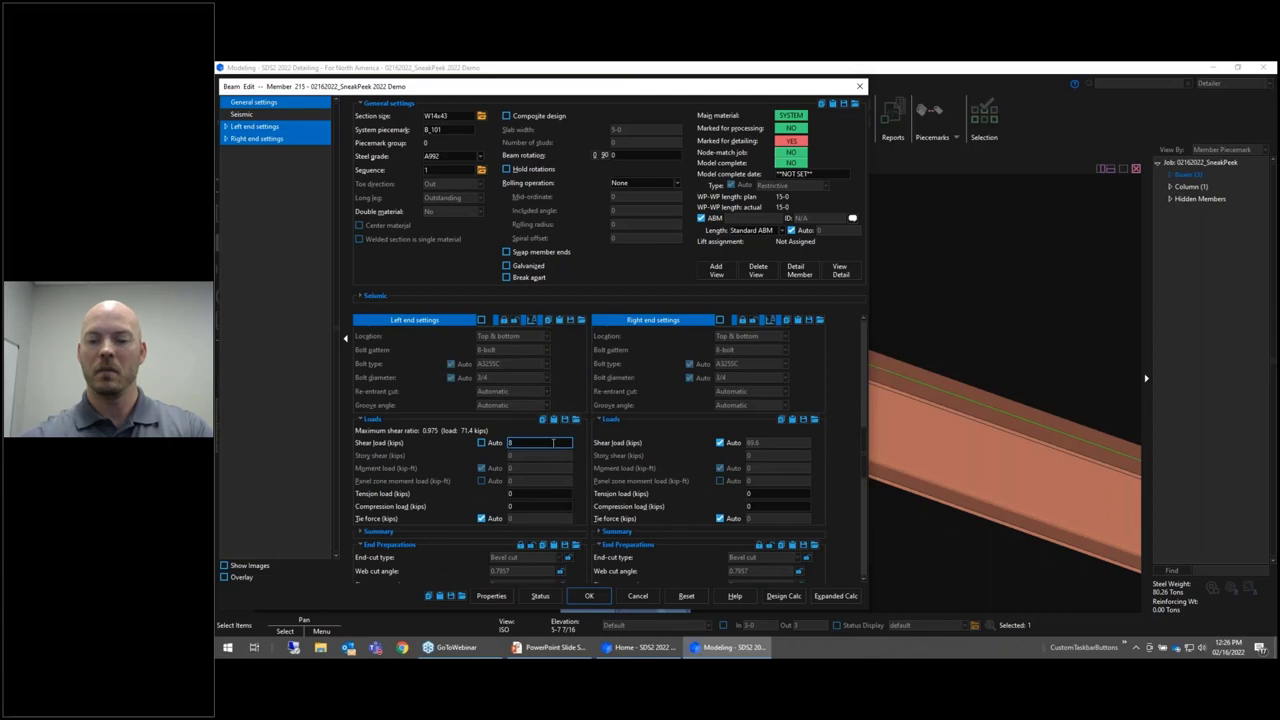
pyautogui.press('Tab')
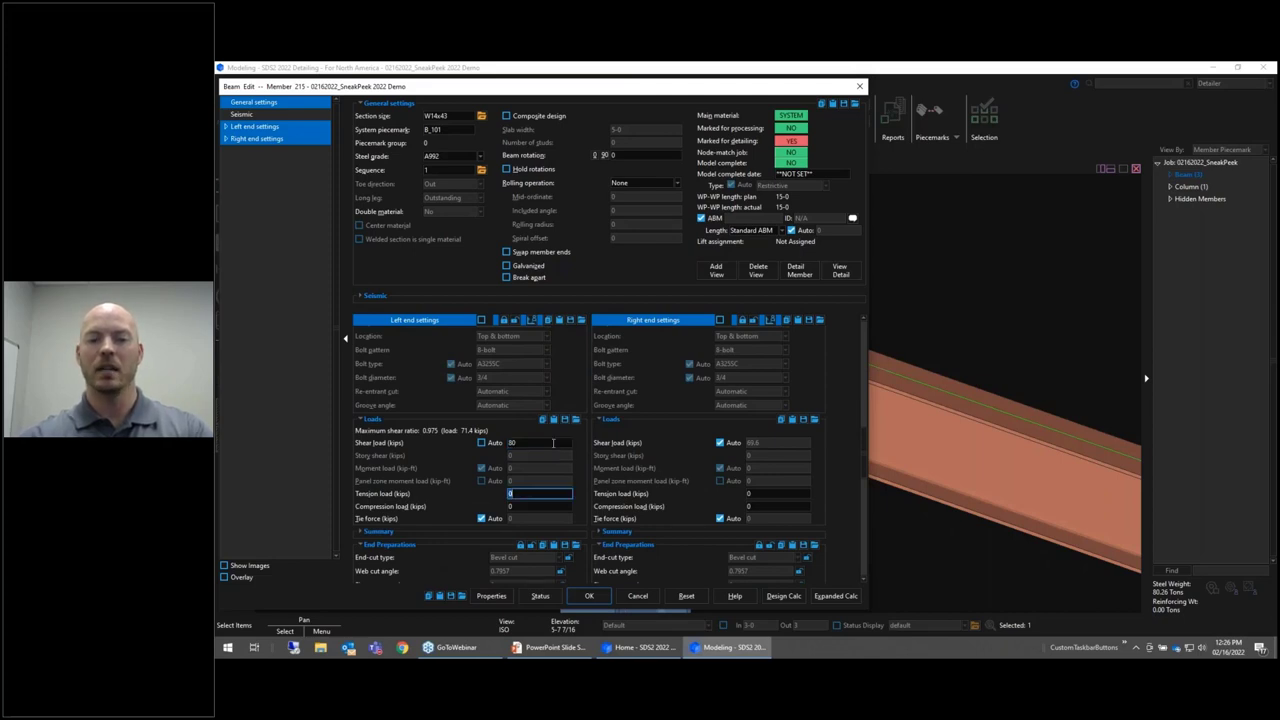
pyautogui.click(589, 596)
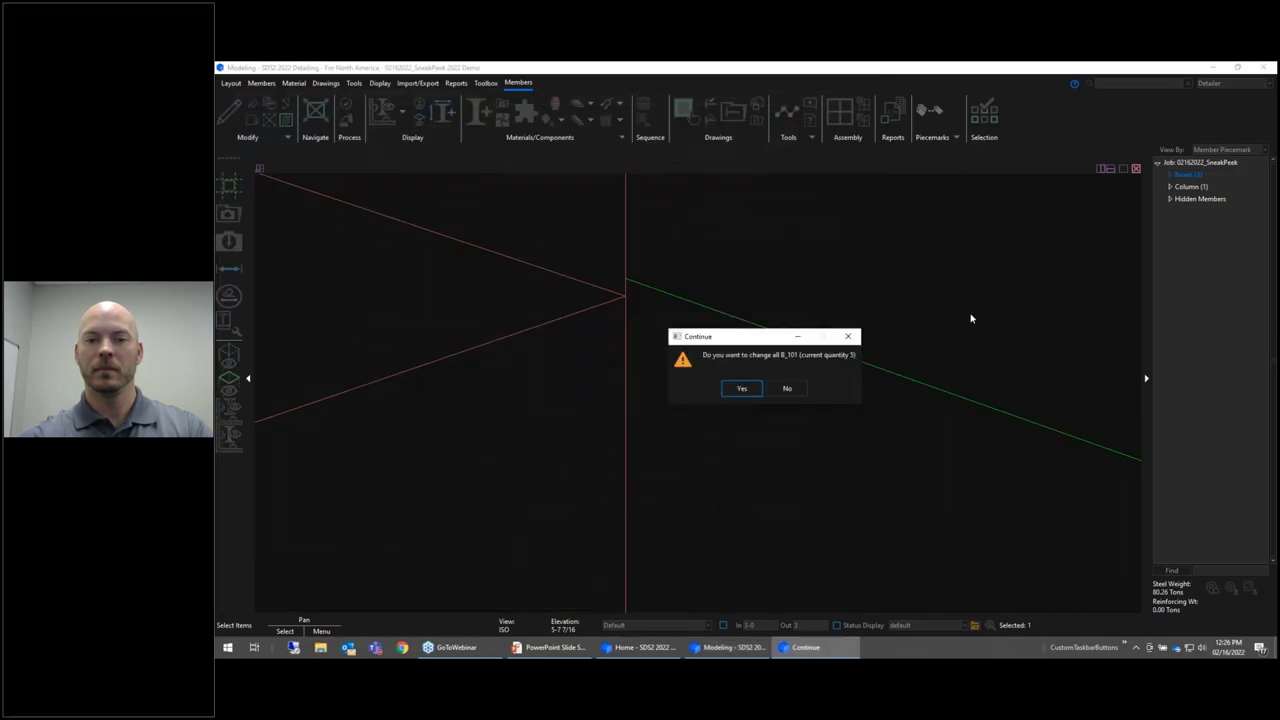
pyautogui.click(786, 388)
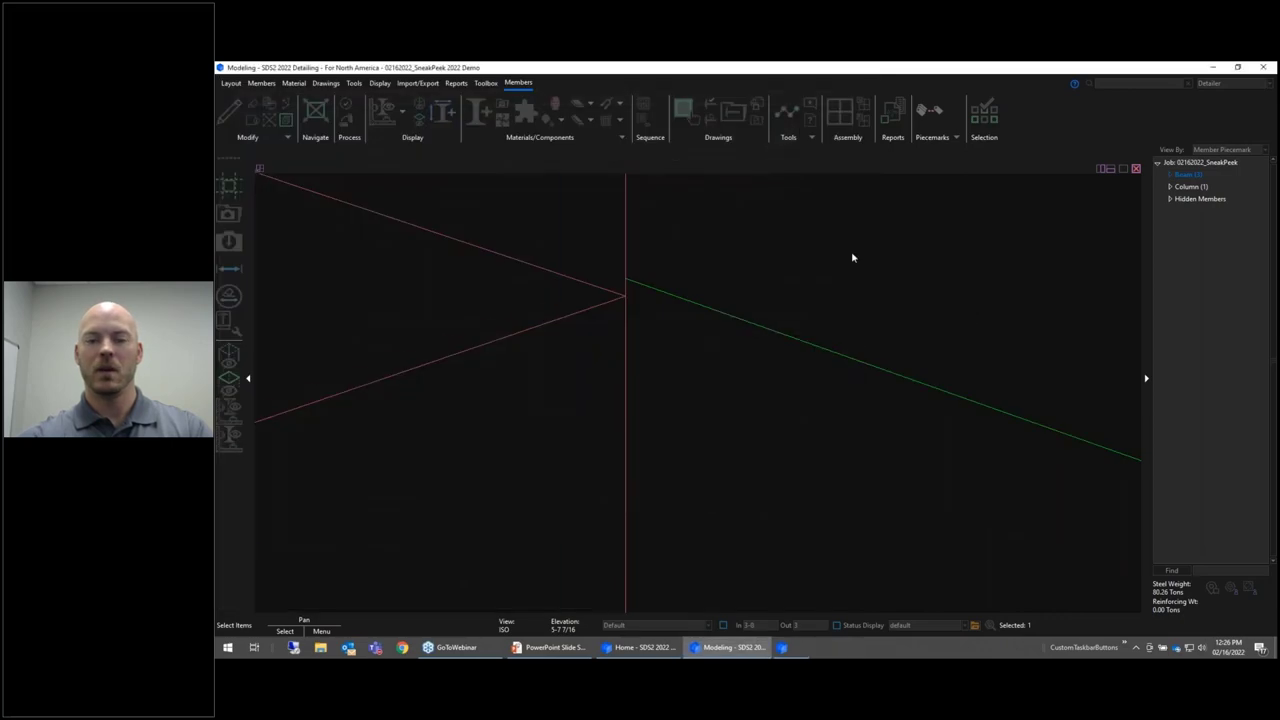
# - Open the beam across the column web, unlock its right-end connection design and apply the change
pyautogui.scroll(6, 636, 323)
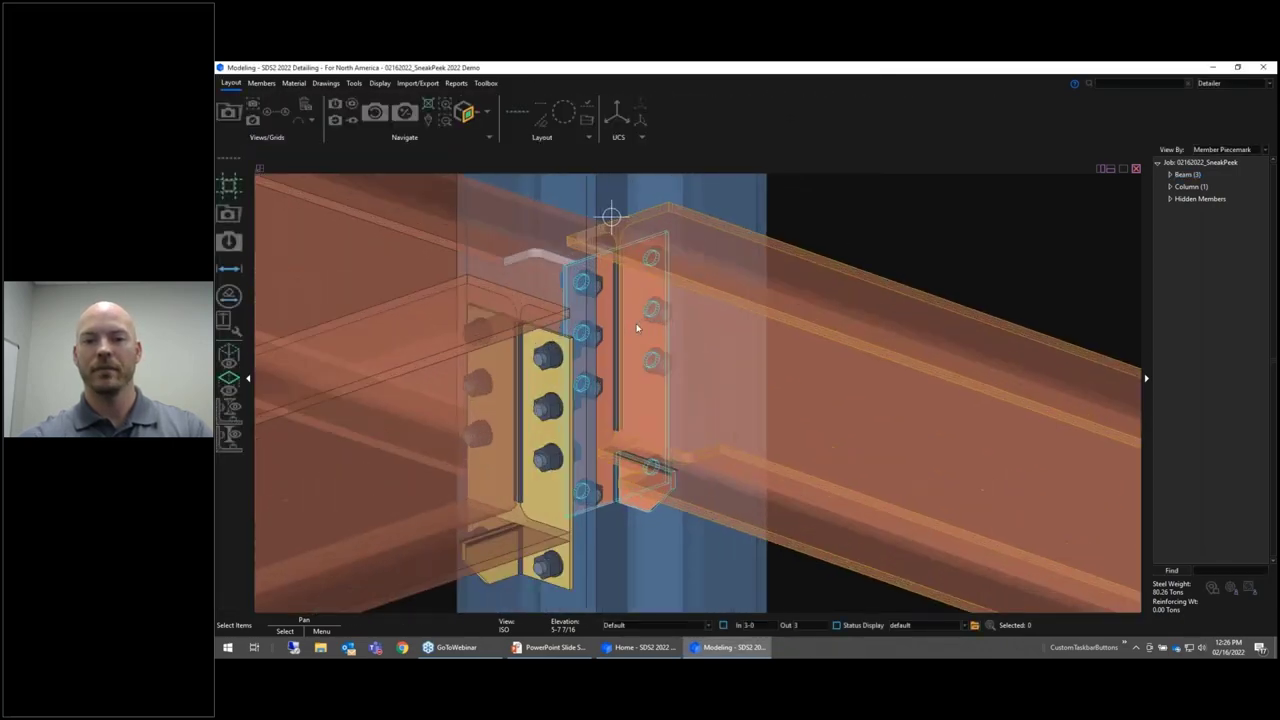
pyautogui.scroll(-2, 603, 334)
pyautogui.moveTo(603, 334); pyautogui.dragTo(871, 329, button='middle')
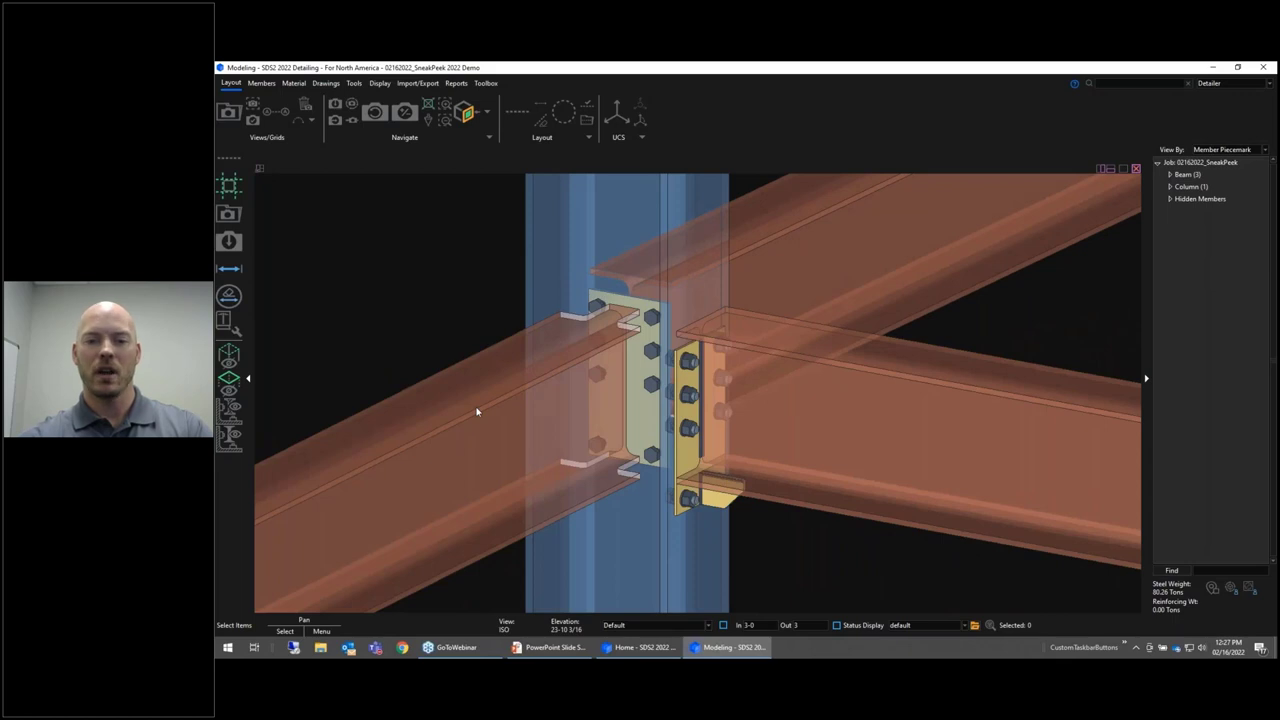
pyautogui.click(480, 409)
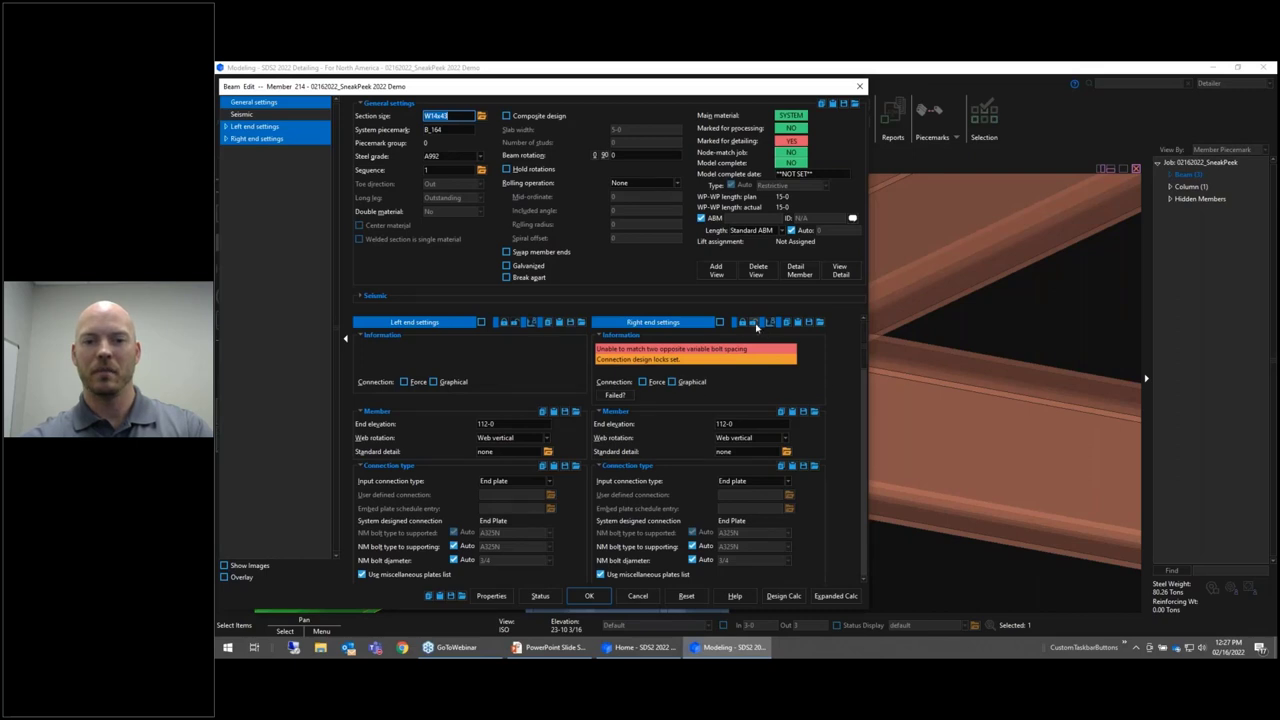
pyautogui.click(590, 596)
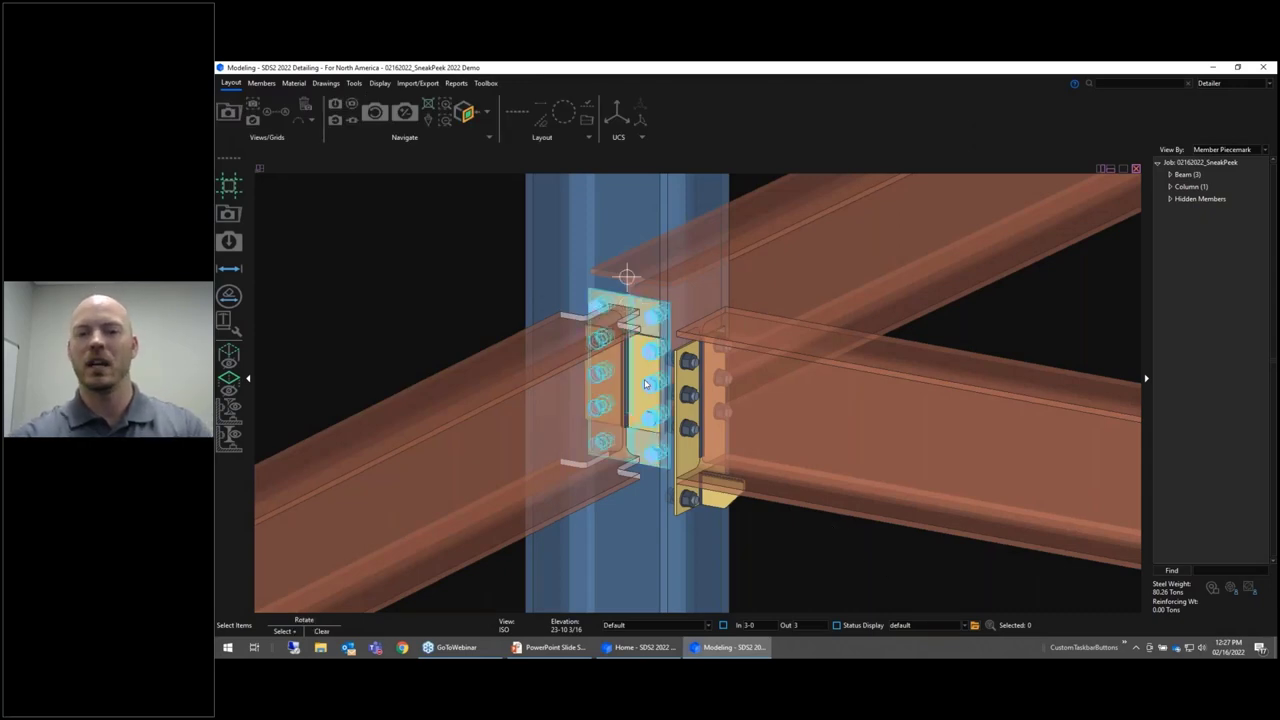
# - Generate the expanded connection calculation for the beam with the raised left end and save it as B_165[215]_calc.pdf
pyautogui.moveTo(645, 384); pyautogui.dragTo(610, 348, button='middle')
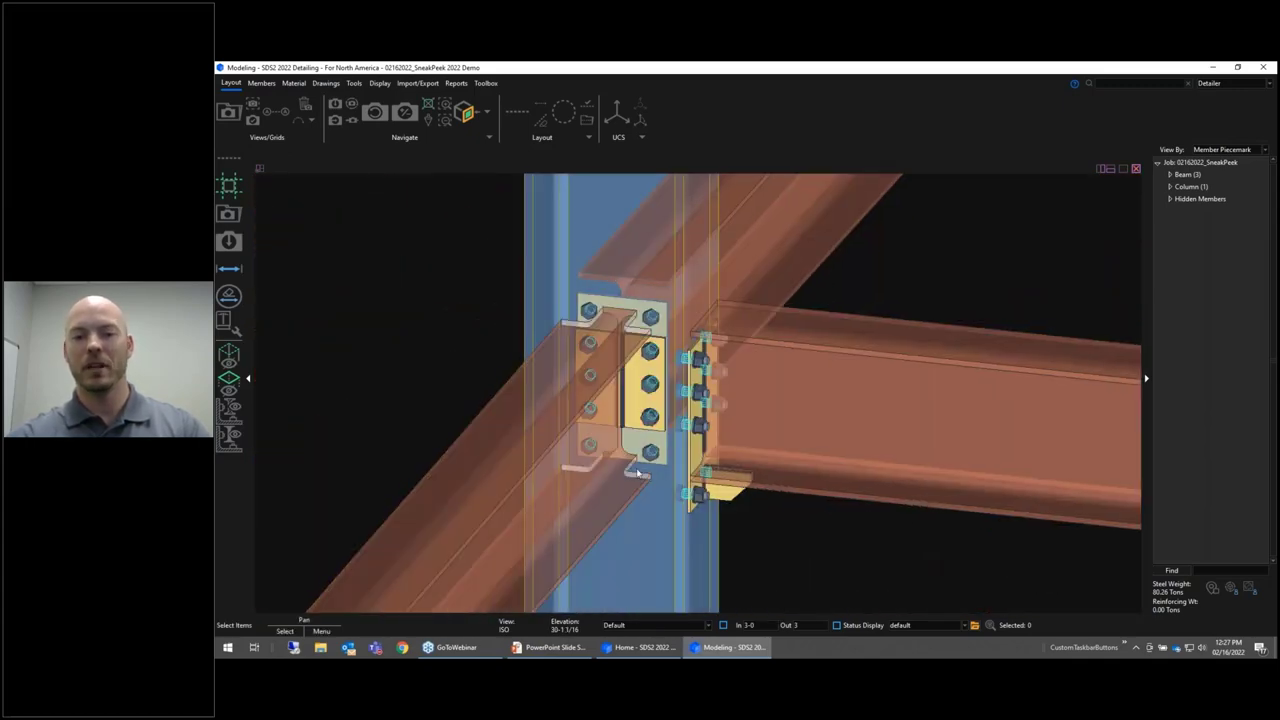
pyautogui.scroll(-3, 638, 453)
pyautogui.moveTo(638, 453); pyautogui.dragTo(411, 351, button='middle')
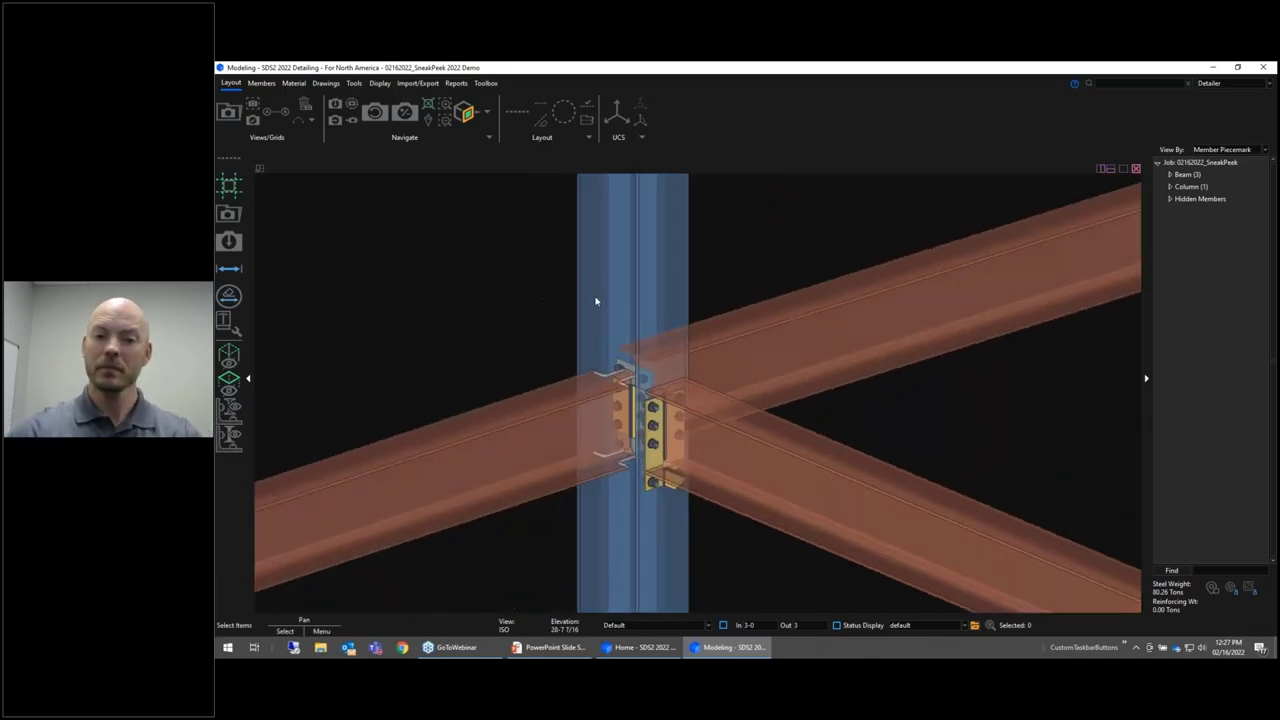
pyautogui.moveTo(771, 357); pyautogui.dragTo(817, 320, button='middle')
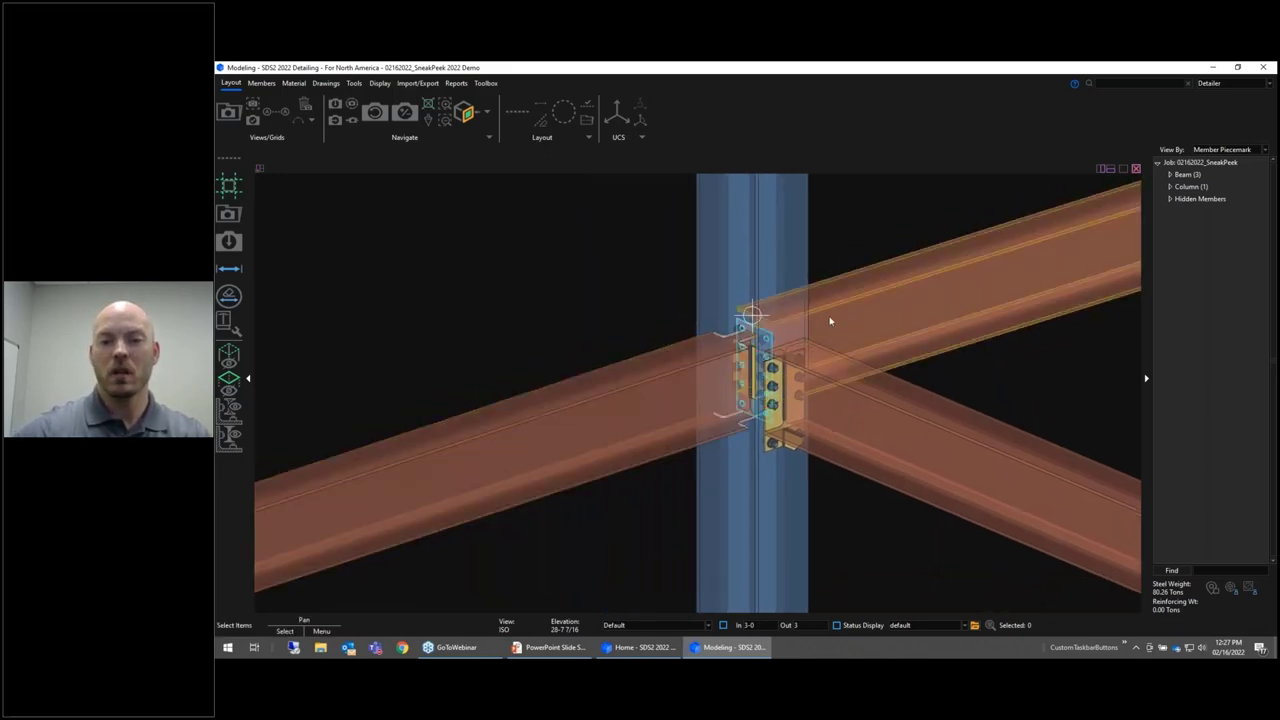
pyautogui.click(858, 376)
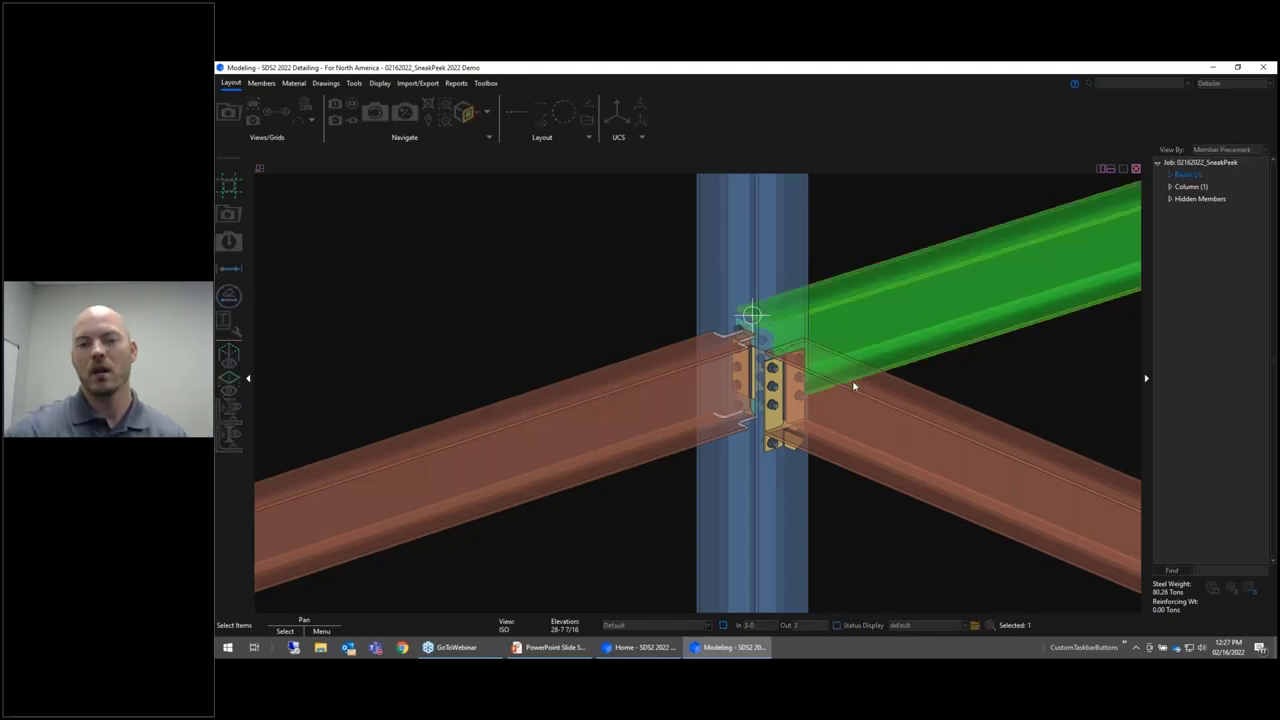
pyautogui.doubleClick(854, 386)
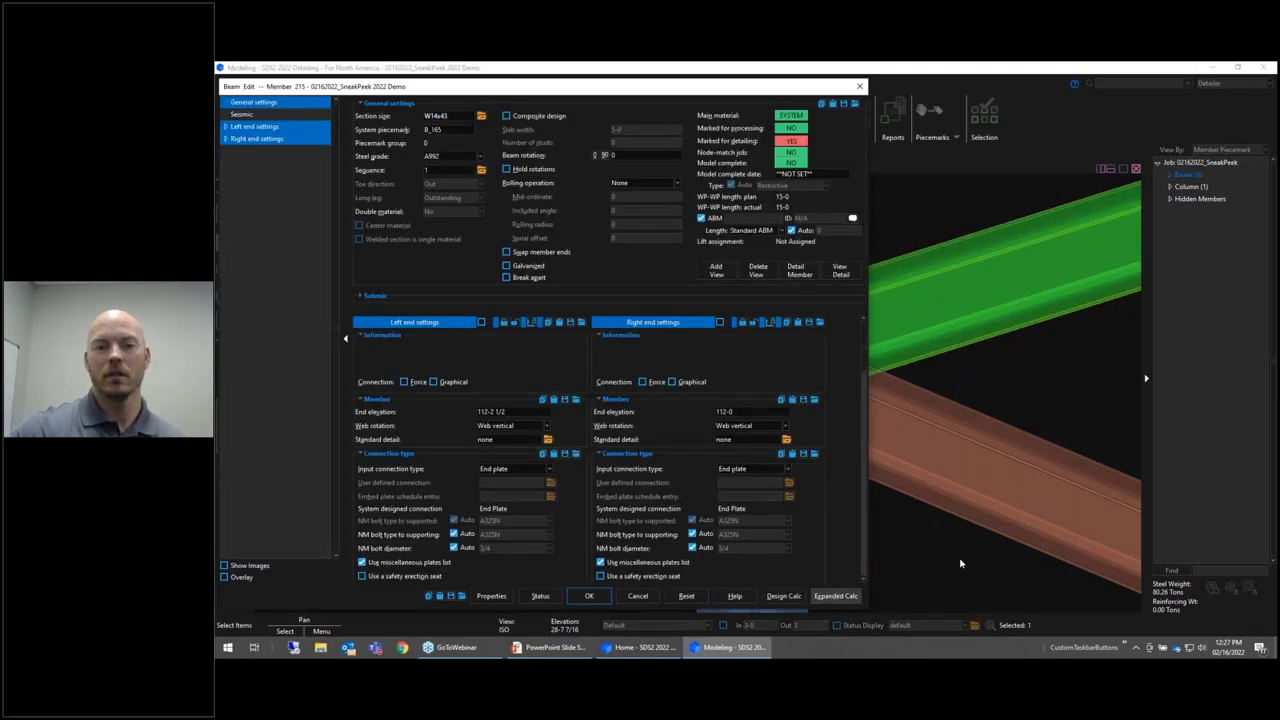
pyautogui.click(835, 595)
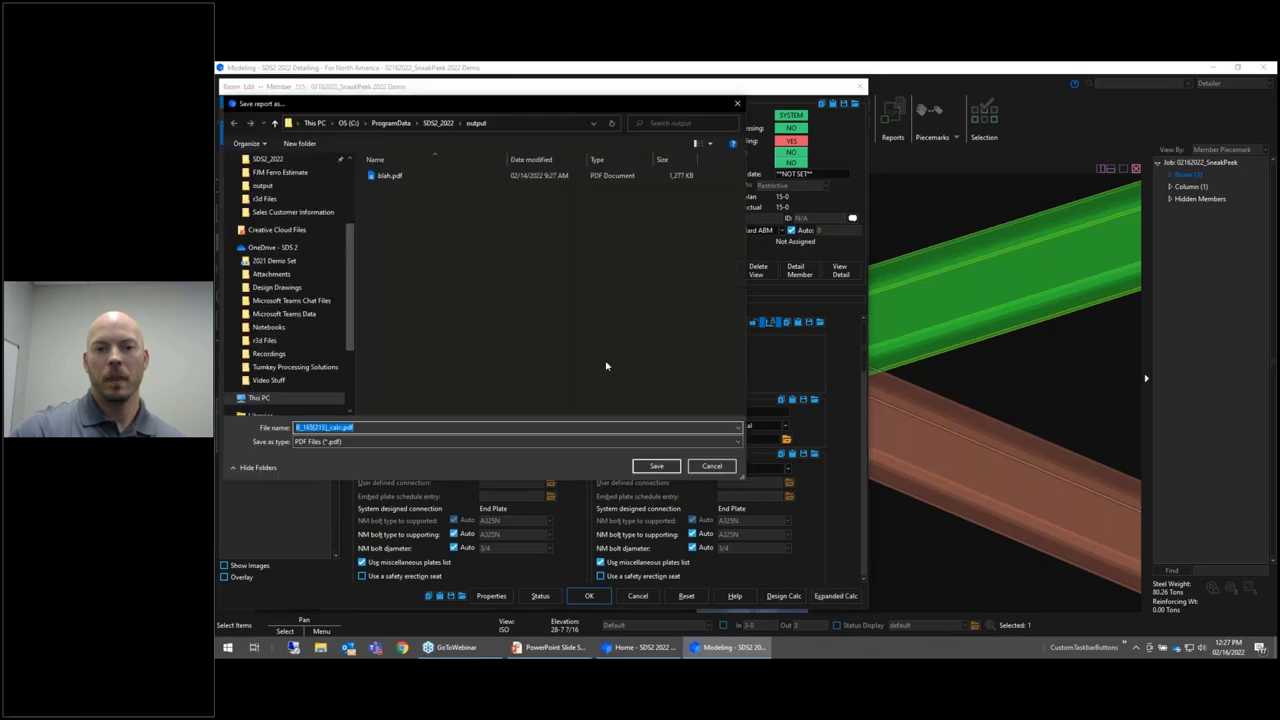
pyautogui.click(640, 467)
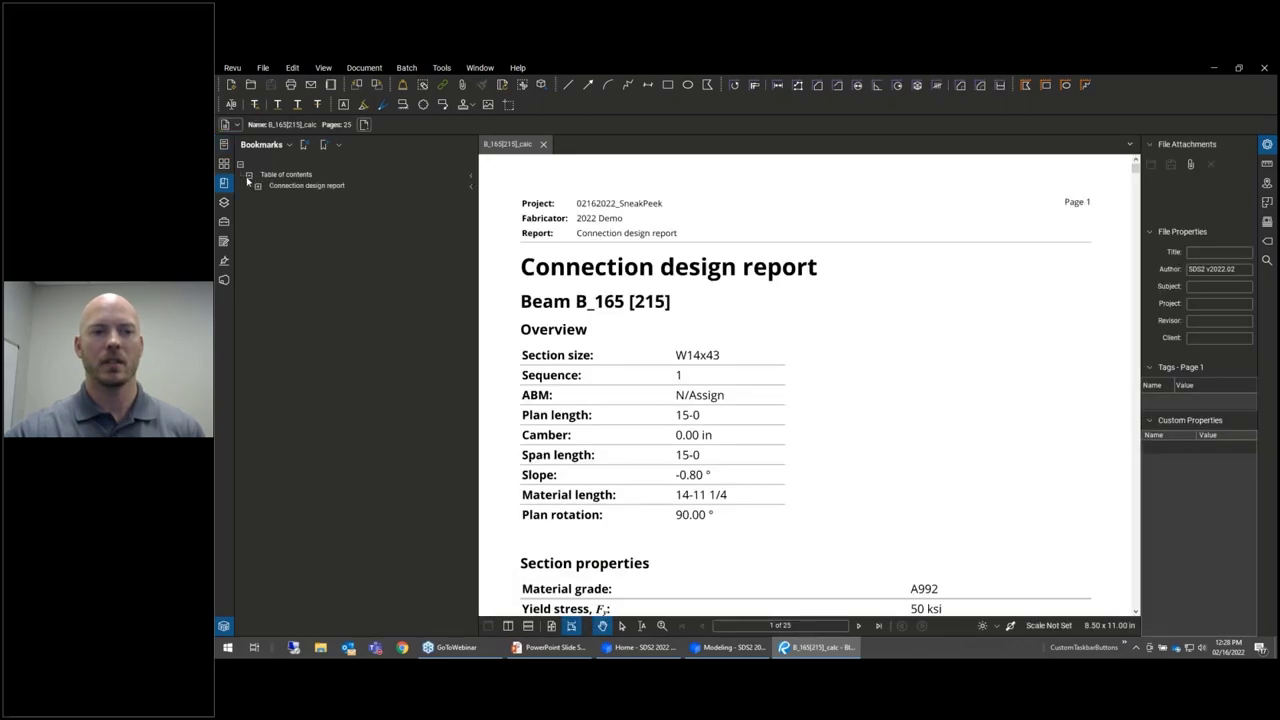
# - Examine the left-end connection strength check in the design report, including connection details and the design strength summary's capacities
pyautogui.click(257, 186)
pyautogui.click(266, 197)
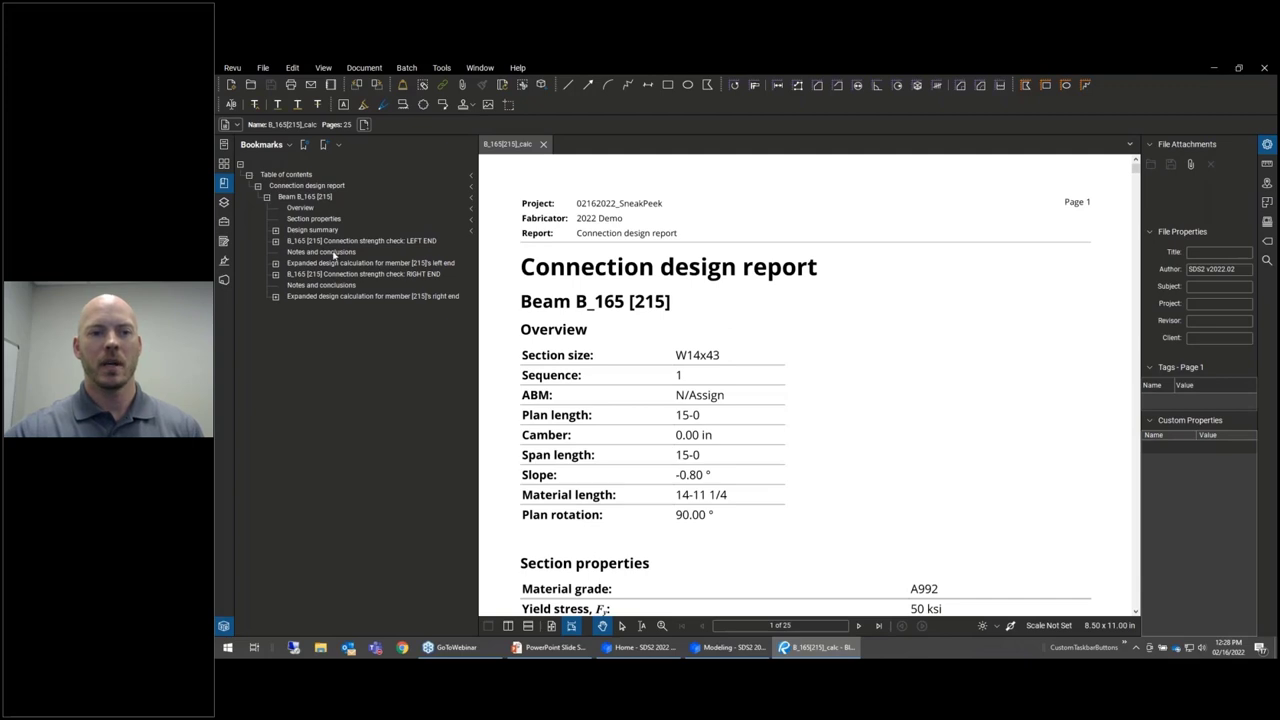
pyautogui.click(401, 243)
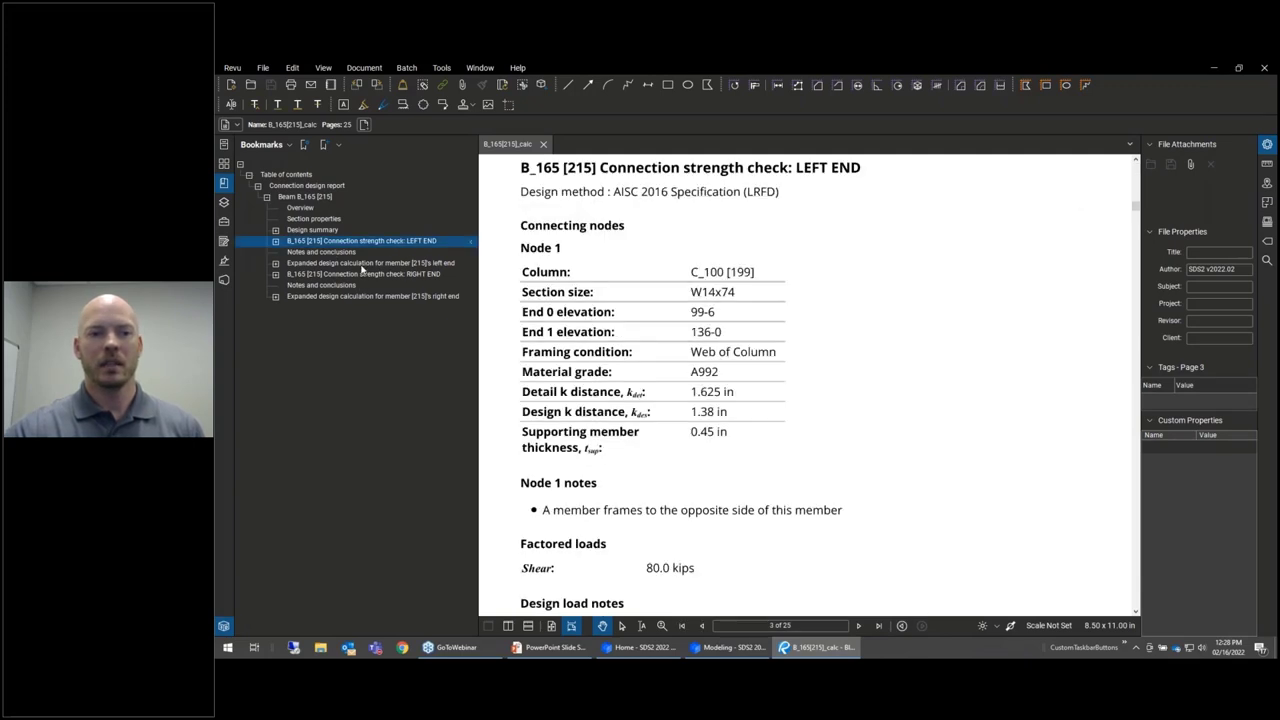
pyautogui.scroll(-10, 843, 368)
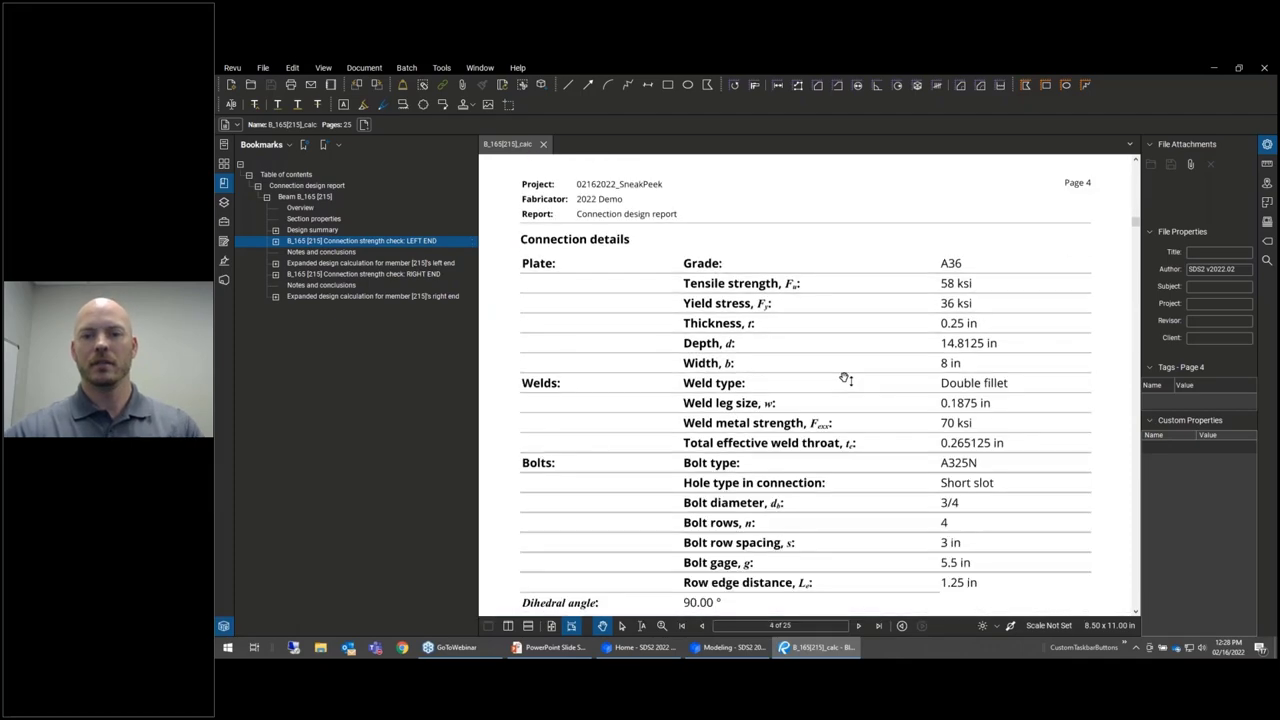
pyautogui.keyDown('ctrl'); pyautogui.scroll(-2, 843, 381); pyautogui.keyUp('ctrl')
pyautogui.scroll(-6, 843, 381)
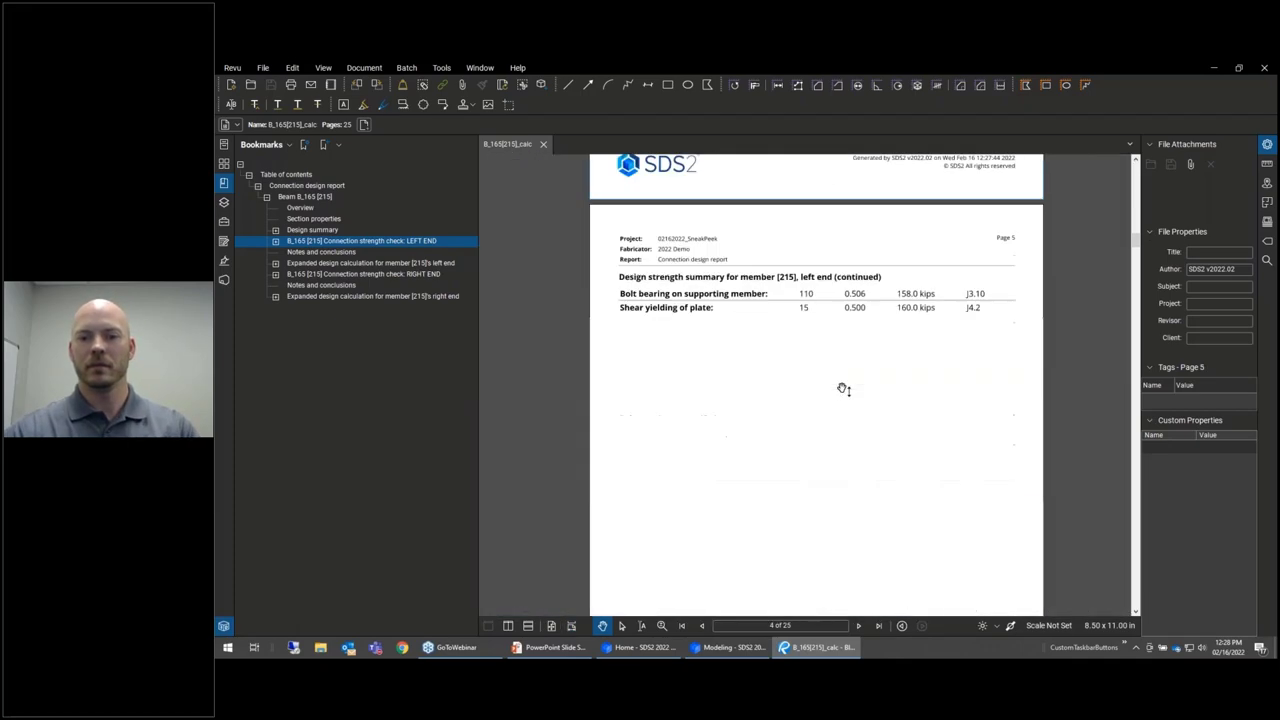
pyautogui.scroll(3, 843, 385)
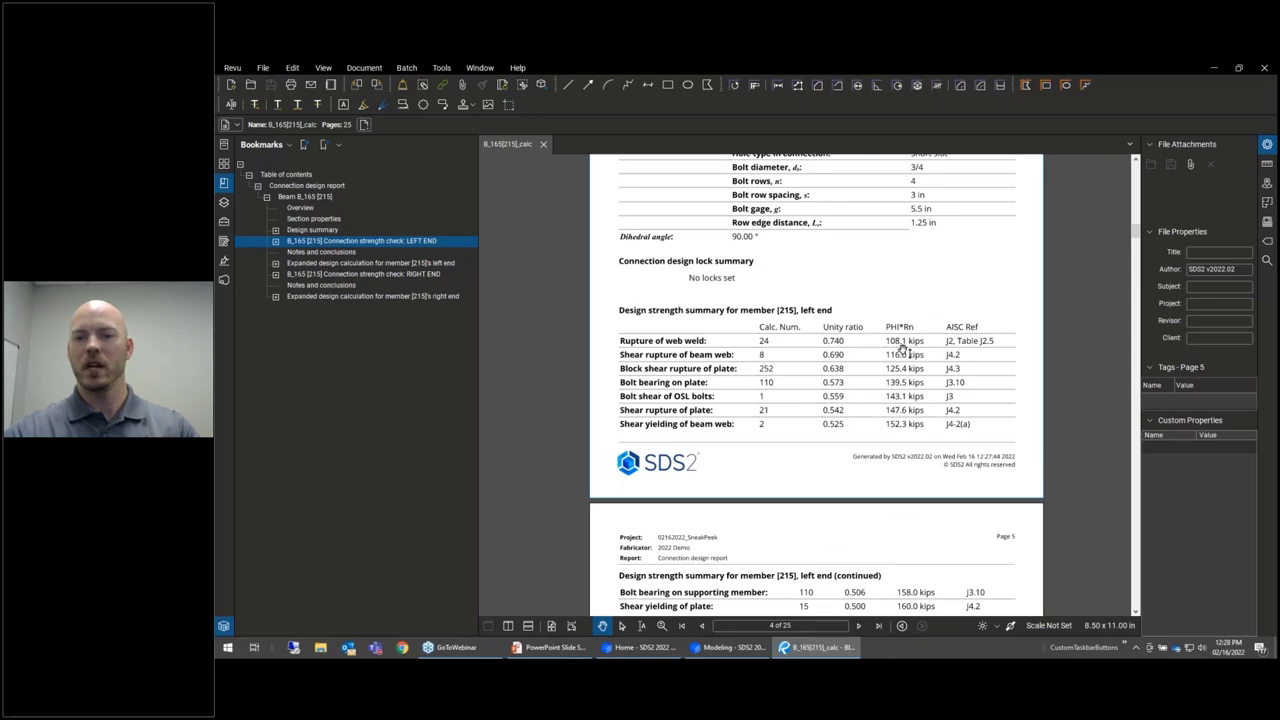
pyautogui.scroll(-1, 764, 472)
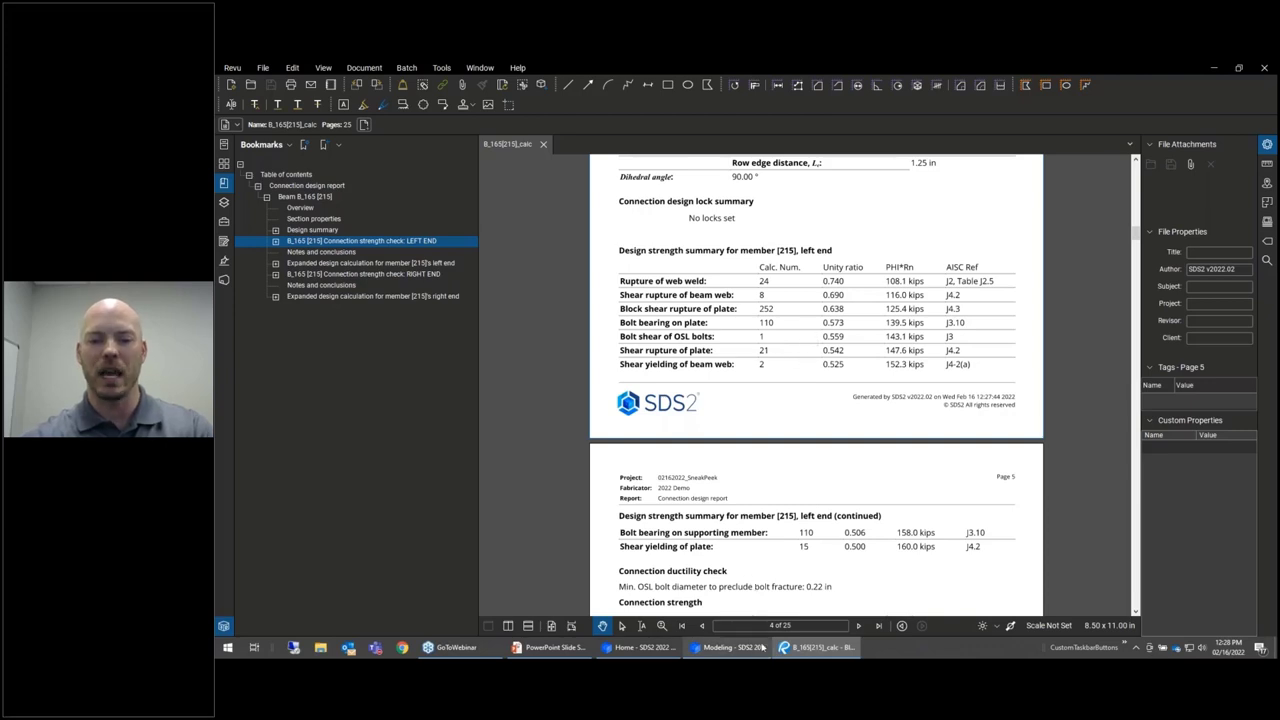
# - Switch to the SDS2 Home window, search the project settings for "limit stat" and open the Show limit state capacities setting
pyautogui.moveTo(643, 654)
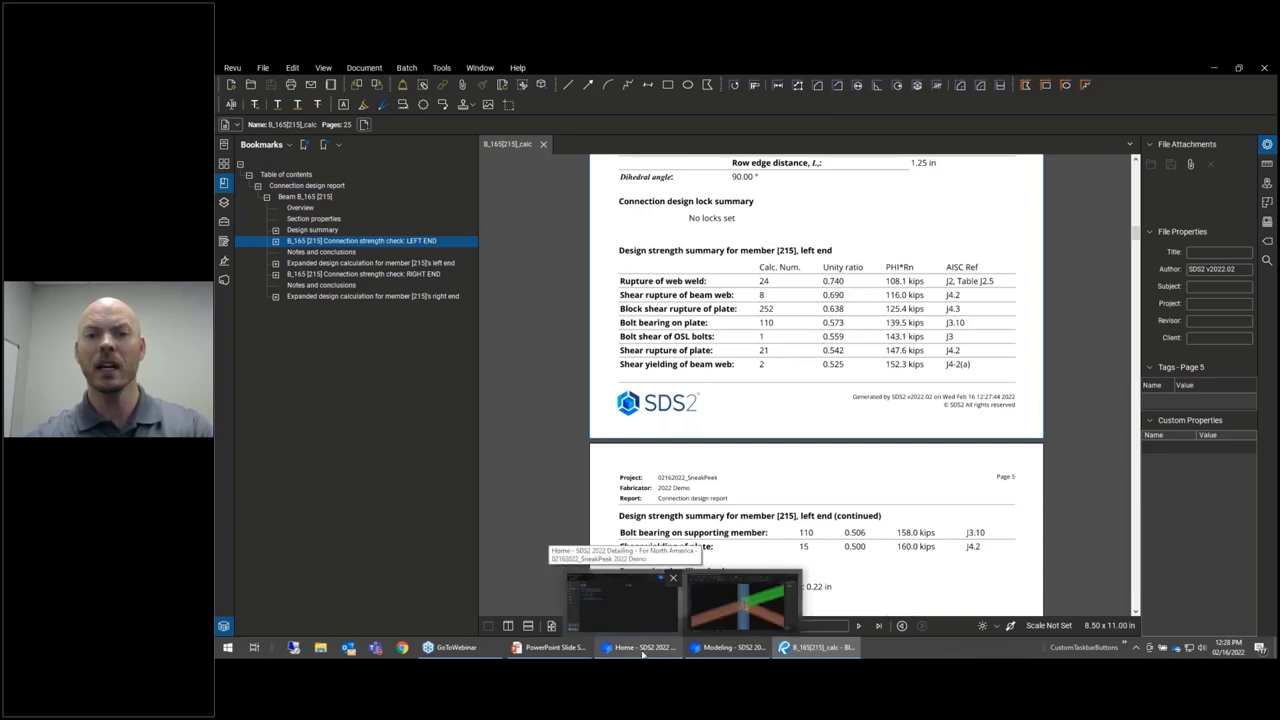
pyautogui.click(643, 654)
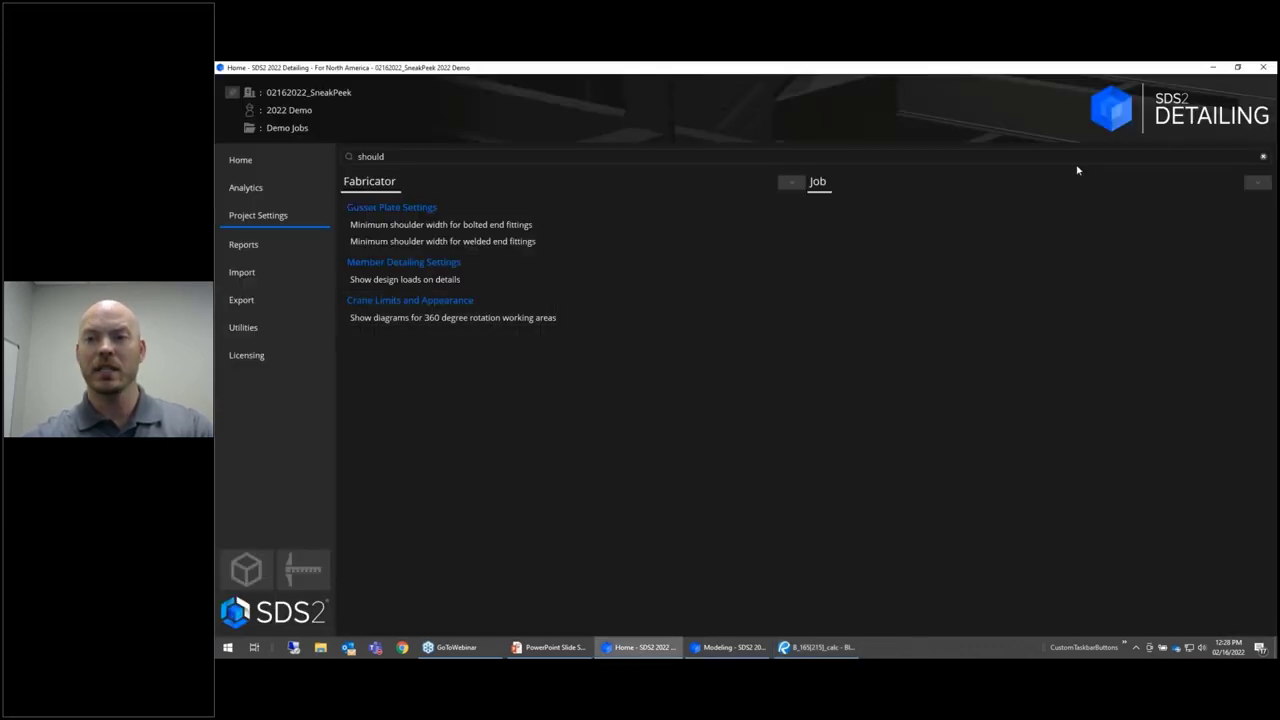
pyautogui.doubleClick(372, 157)
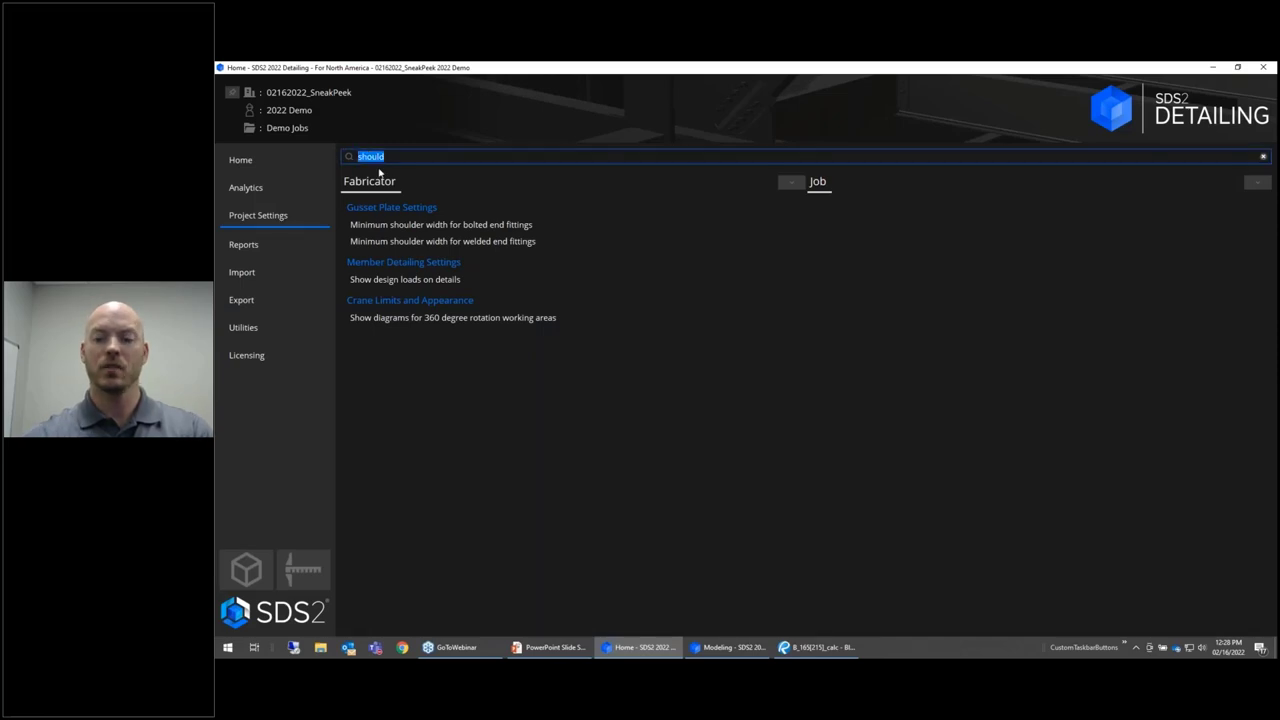
pyautogui.press('BackSpace')
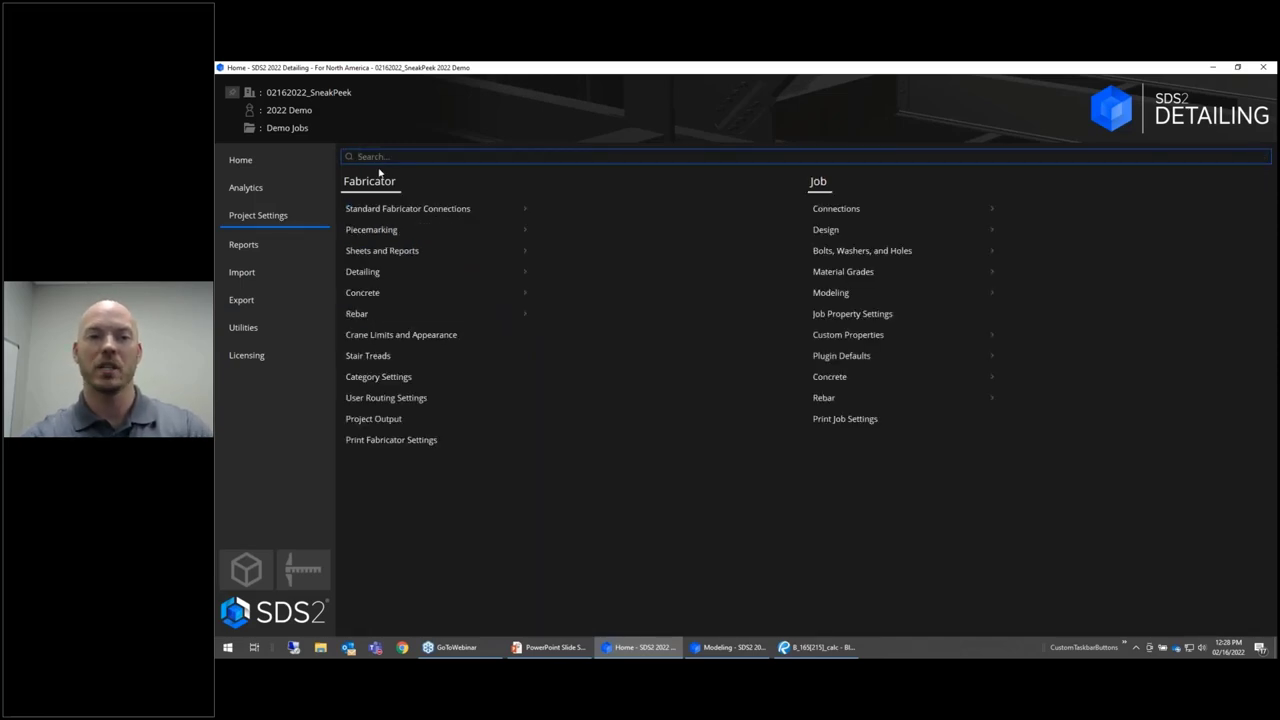
pyautogui.write('limit stat')
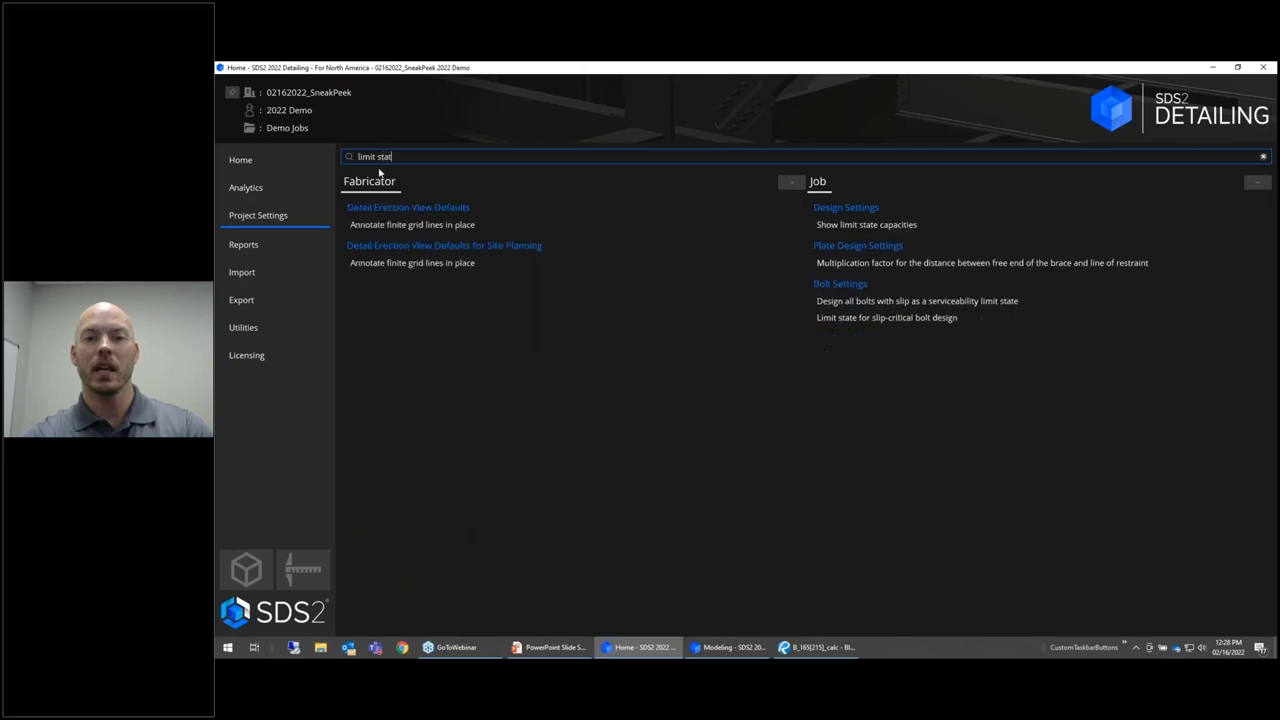
pyautogui.click(866, 224)
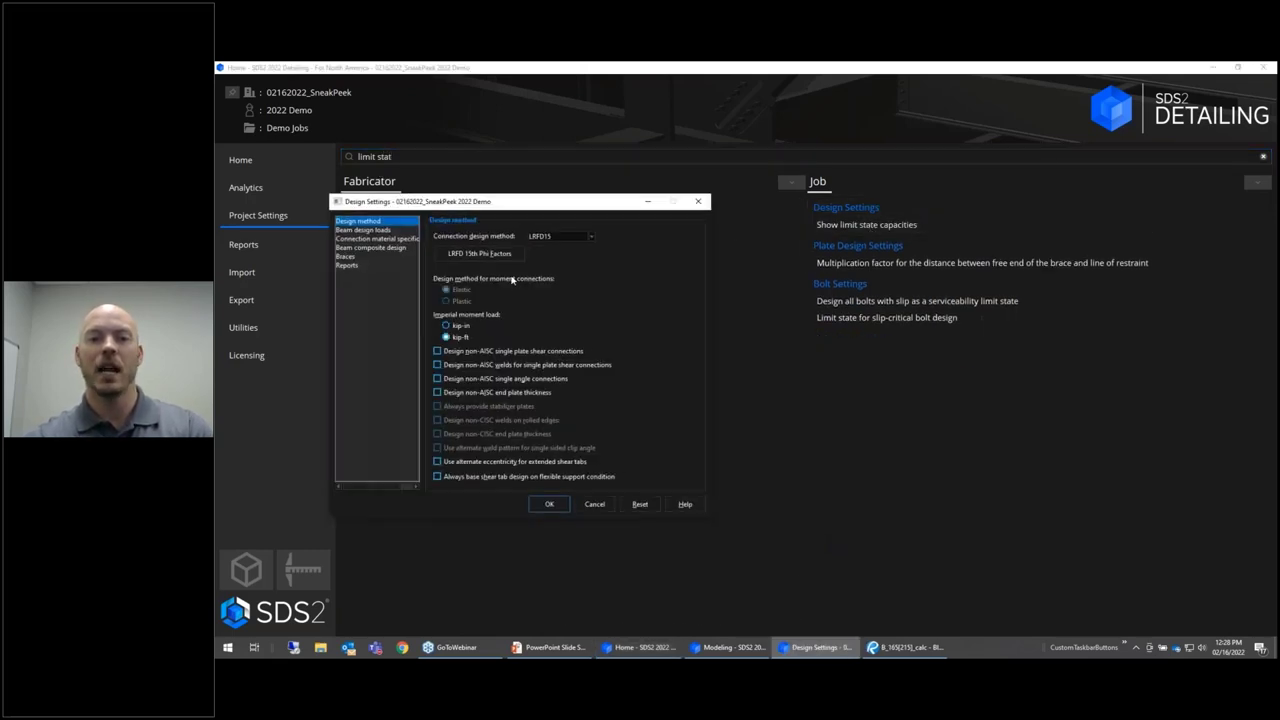
# - Confirm the Design Settings with Show limit state capacities enabled for reports, and return to the Modeling window
pyautogui.click(357, 267)
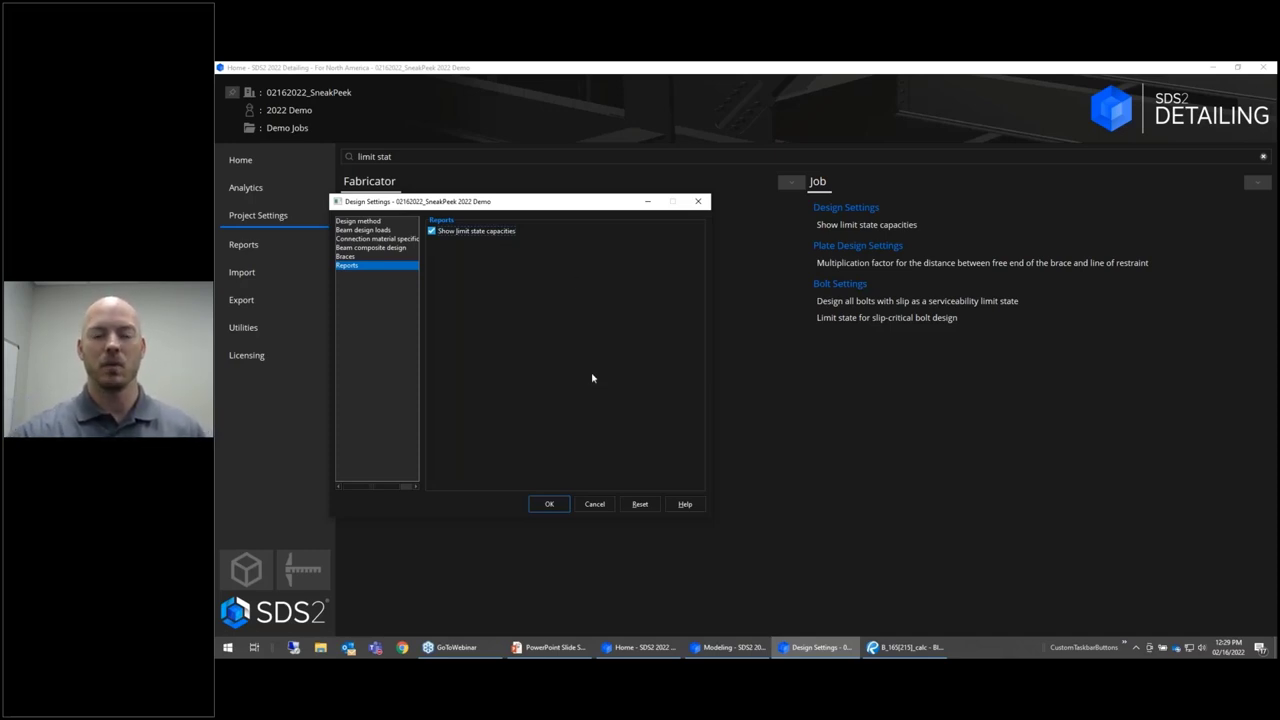
pyautogui.click(549, 504)
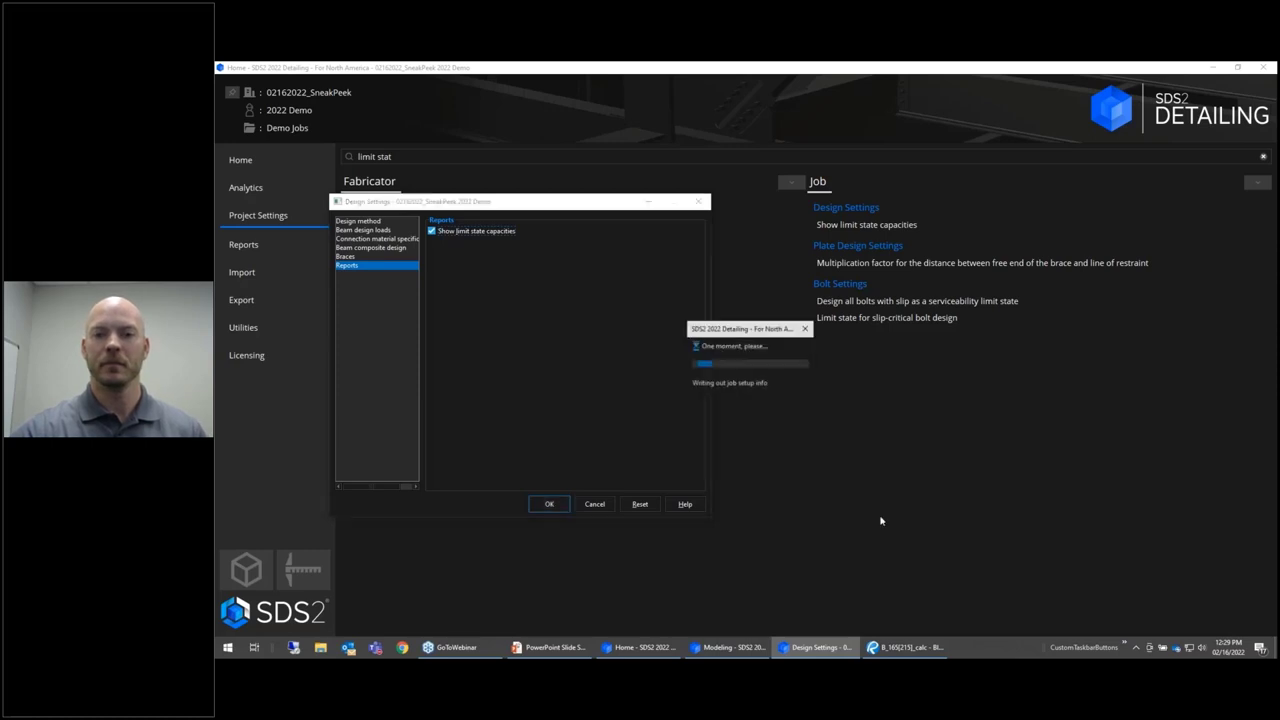
pyautogui.click(735, 640)
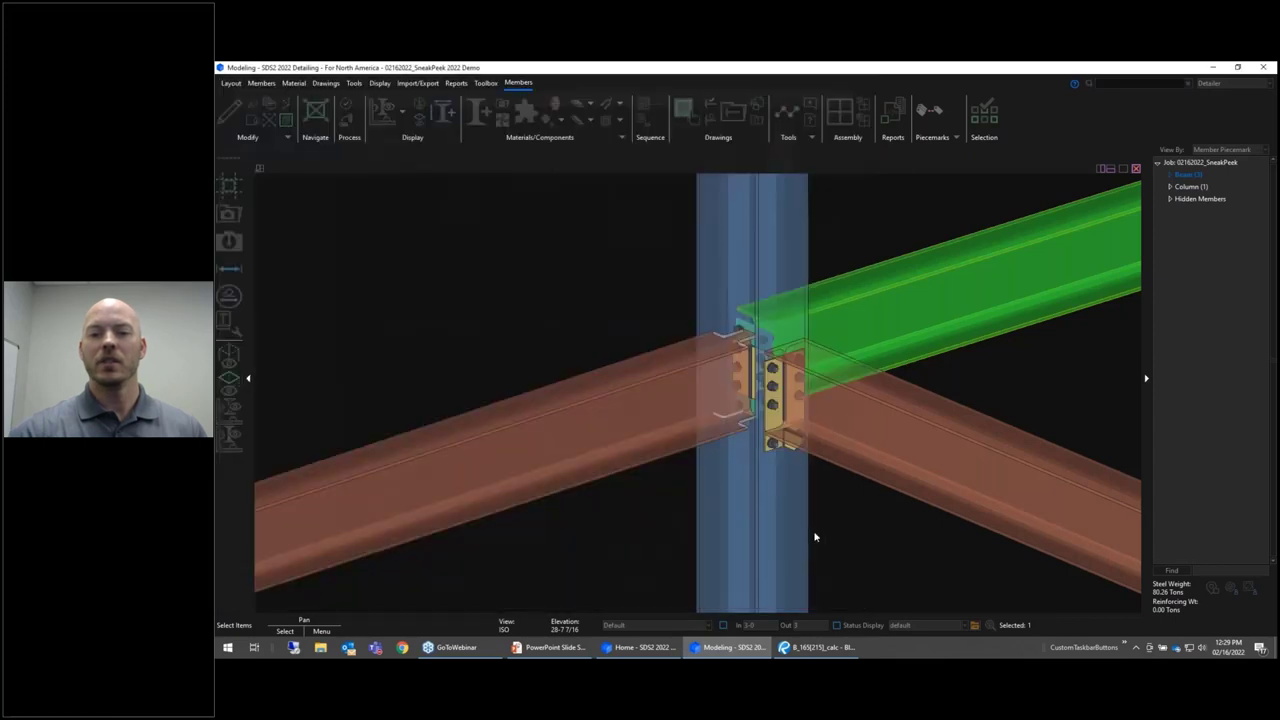
# - Clear the beam selection and limit the selectable items to Connection Components
pyautogui.click(862, 531)
pyautogui.moveTo(862, 531); pyautogui.dragTo(993, 521, button='middle')
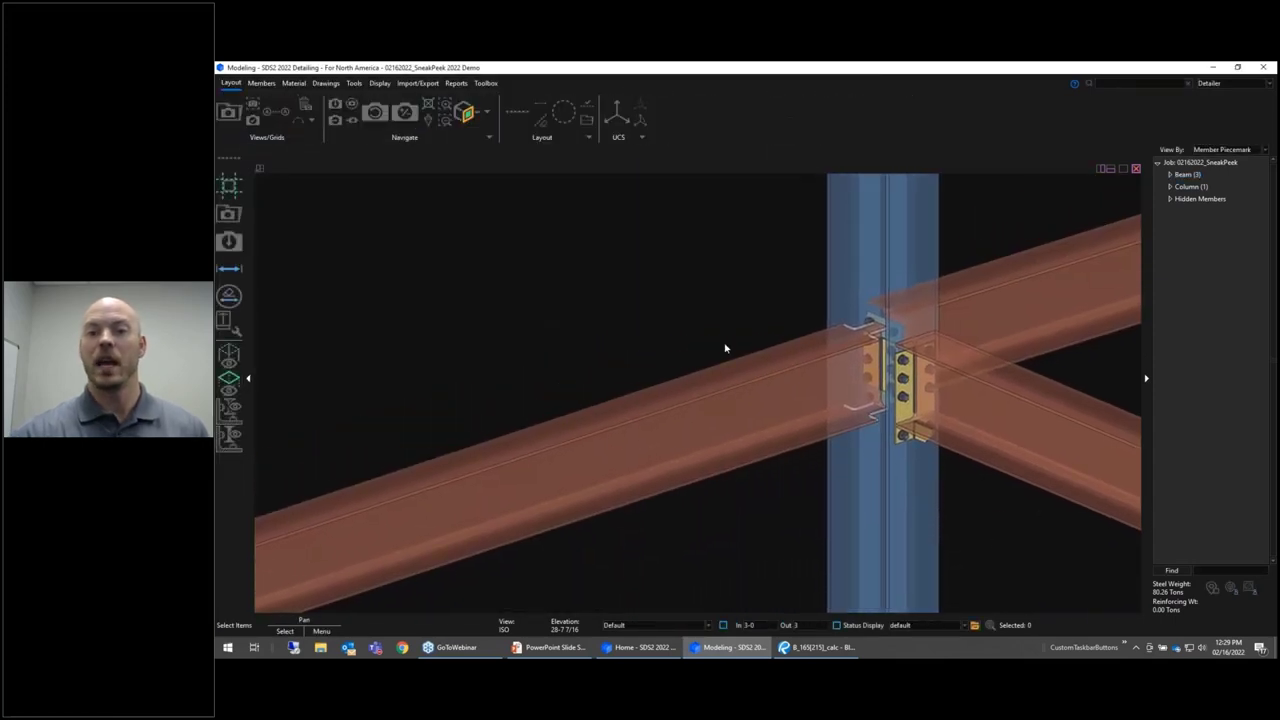
pyautogui.scroll(1, 740, 330)
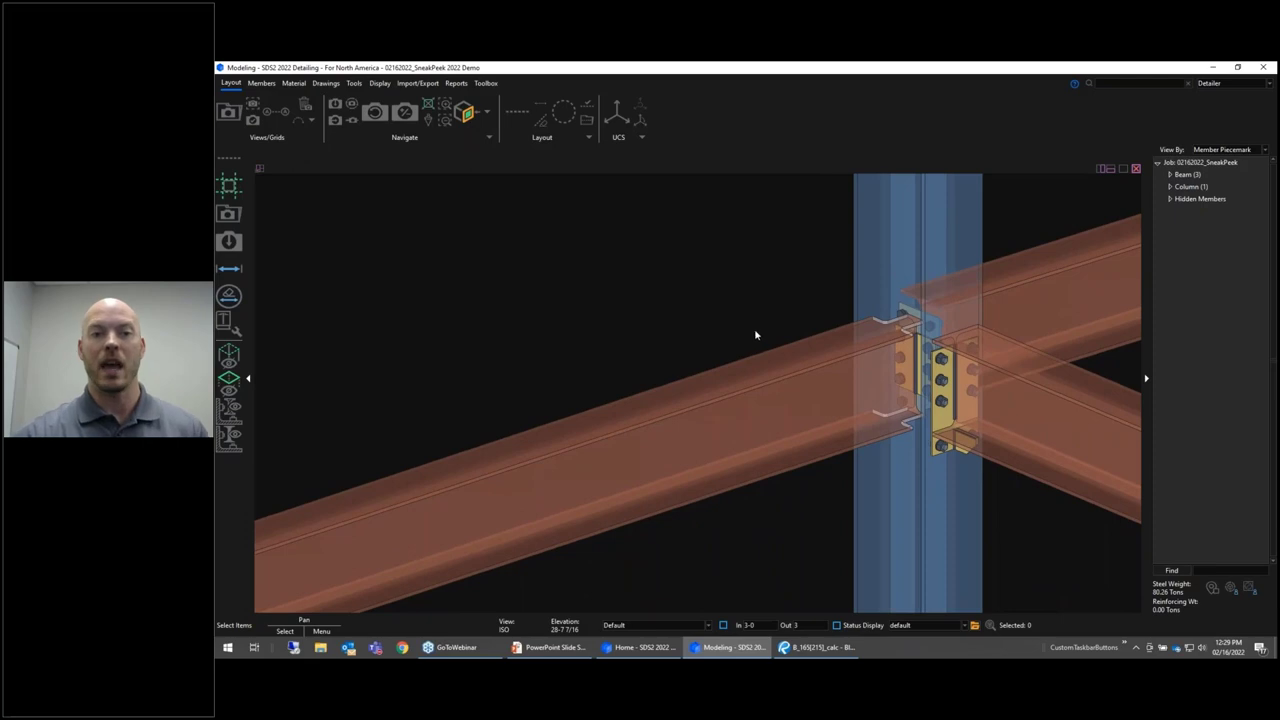
pyautogui.moveTo(752, 313); pyautogui.dragTo(749, 323, button='middle')
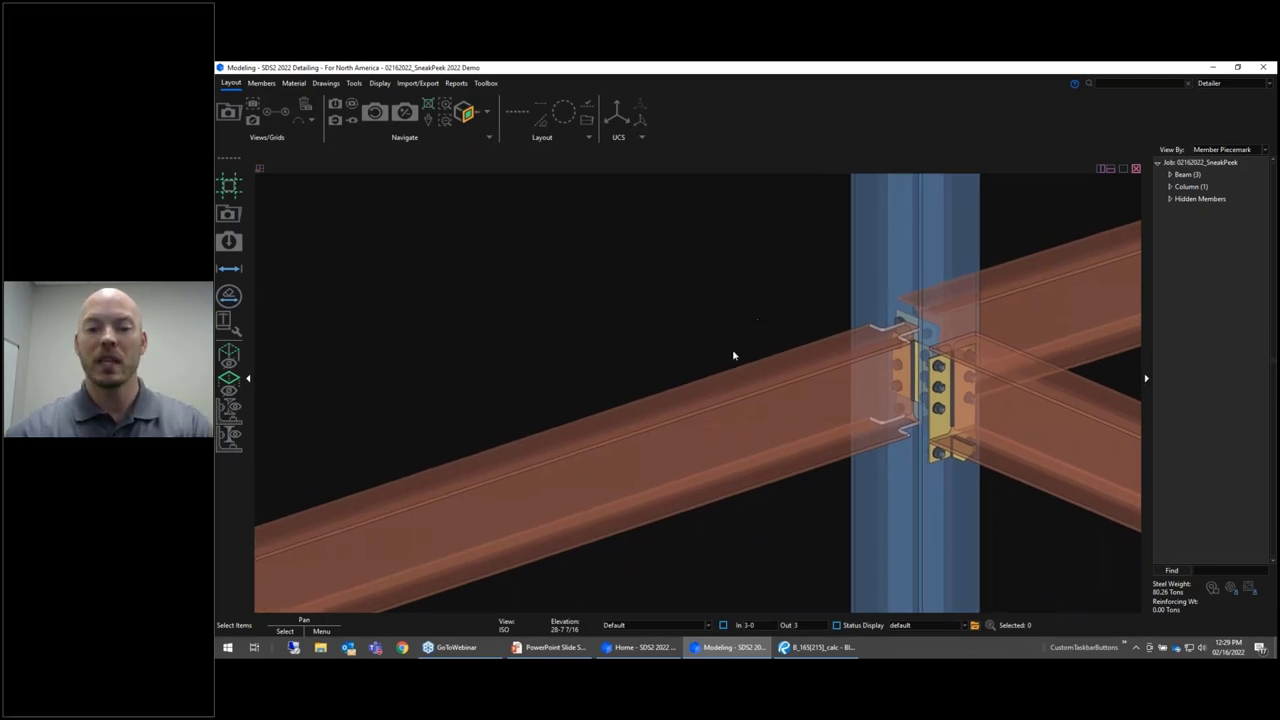
pyautogui.click(662, 629)
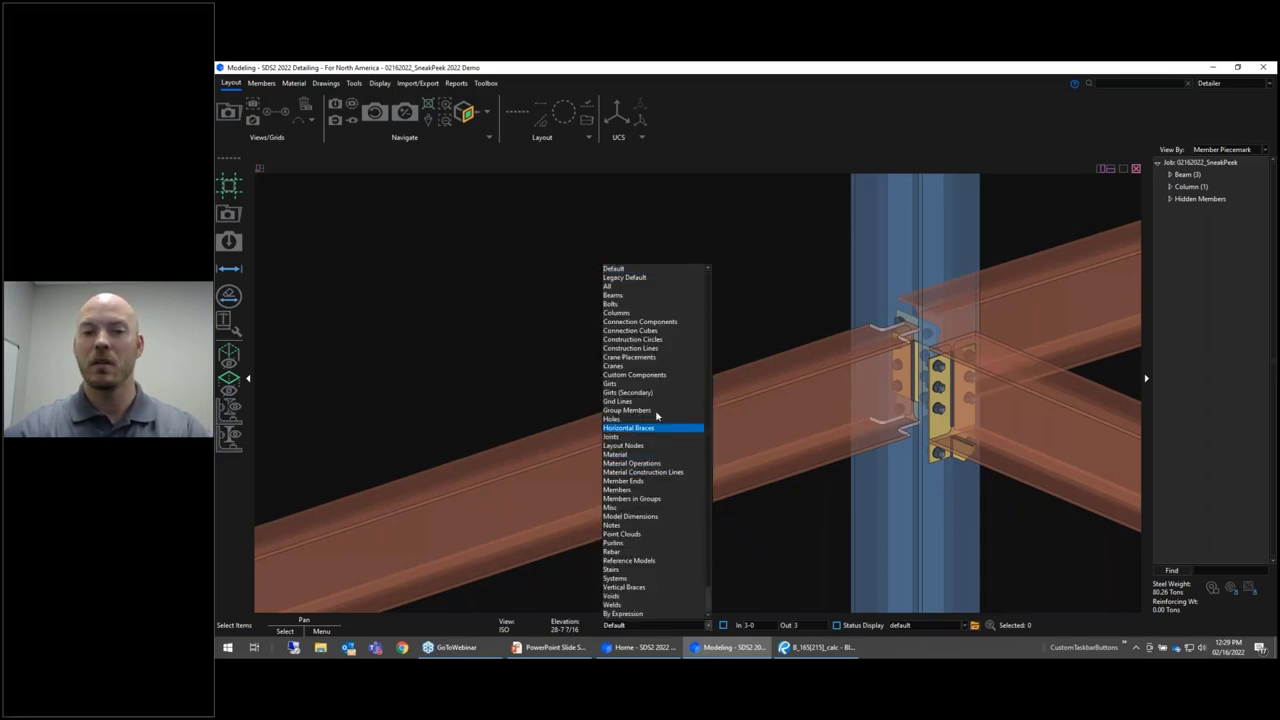
pyautogui.click(662, 322)
# - Create a connection cube from the two end plate connection components that share the column web
pyautogui.moveTo(1042, 222); pyautogui.dragTo(710, 558)
pyautogui.moveTo(1031, 230); pyautogui.dragTo(962, 476)
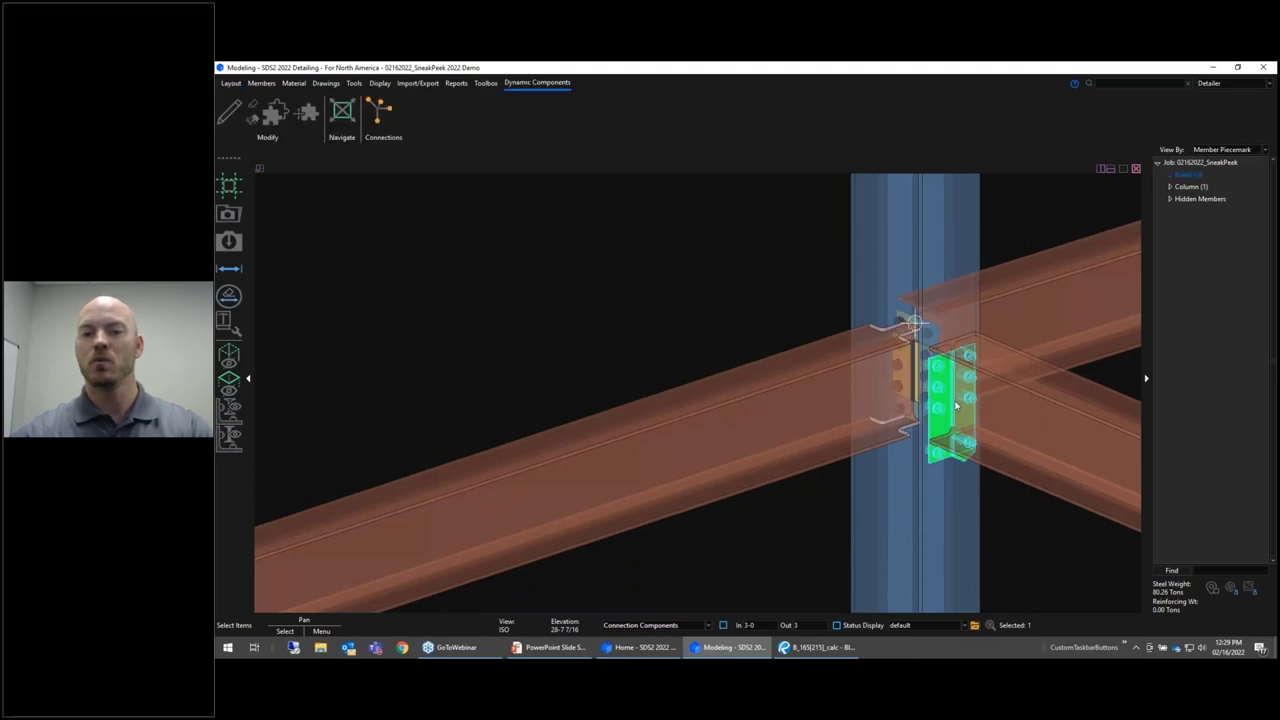
pyautogui.moveTo(955, 407); pyautogui.dragTo(565, 368, button='middle')
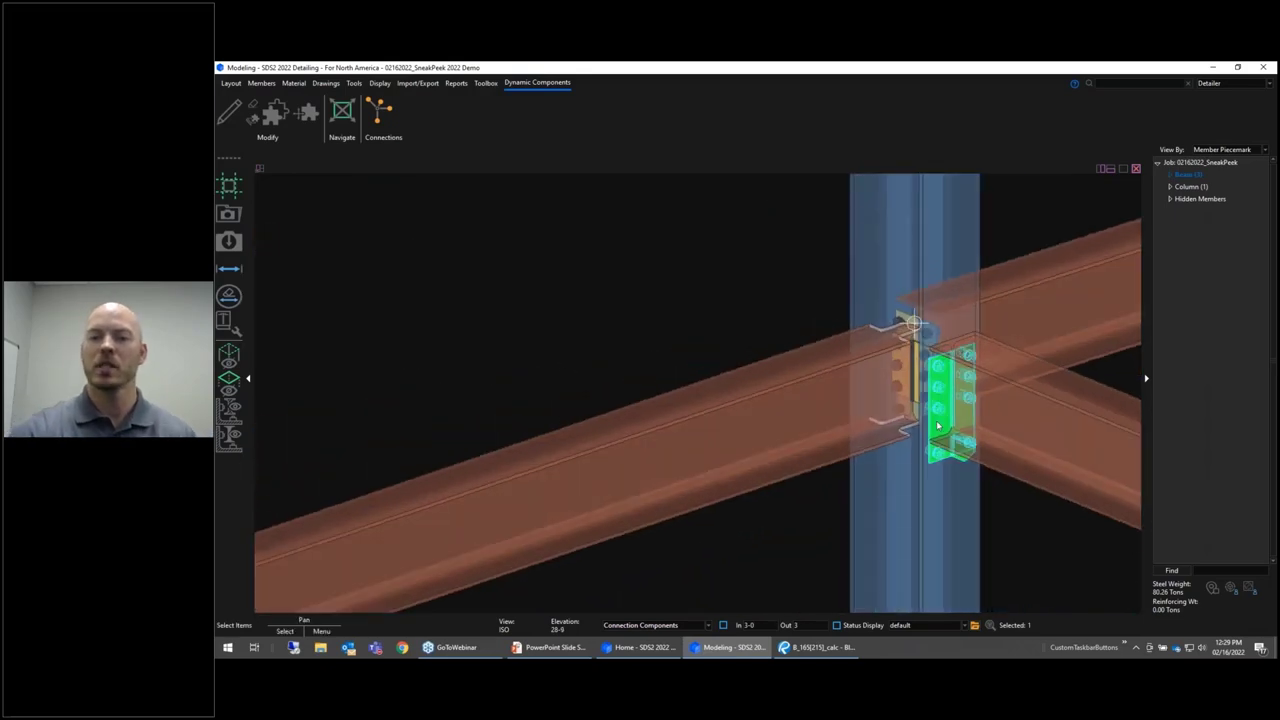
pyautogui.moveTo(1016, 240); pyautogui.dragTo(814, 522)
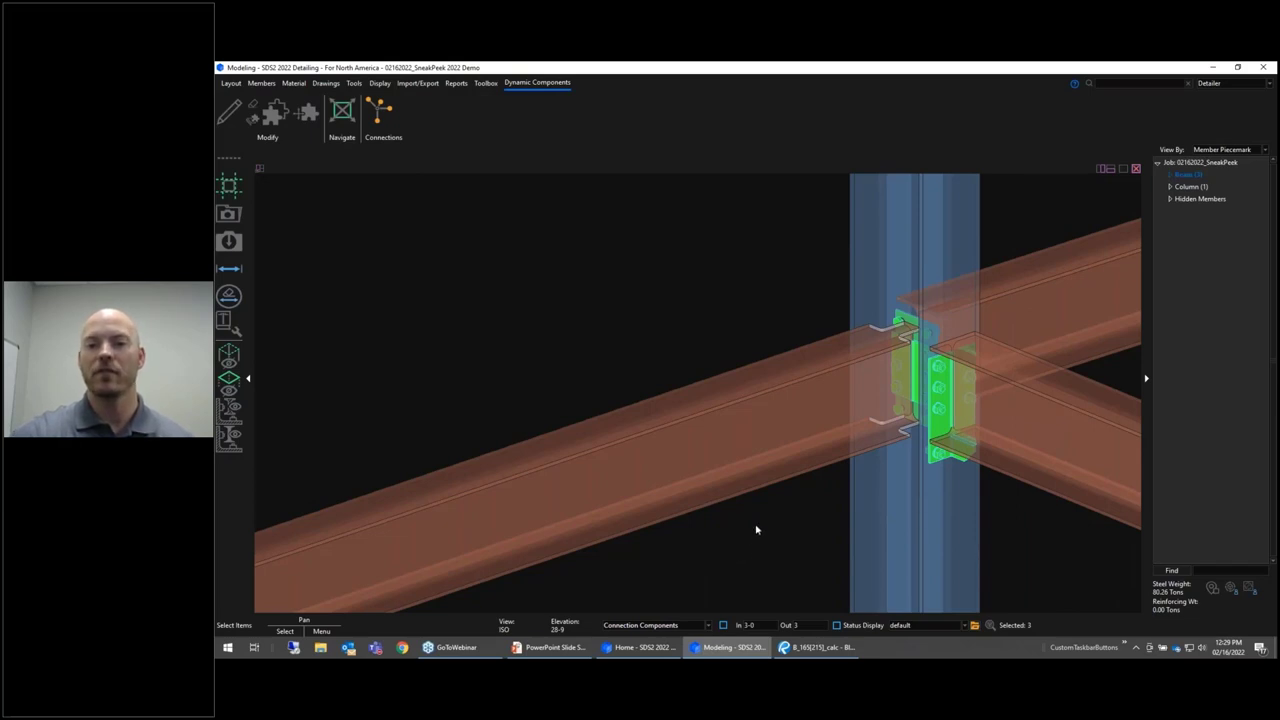
pyautogui.click(920, 372)
pyautogui.keyDown('shift'); pyautogui.moveTo(920, 372); pyautogui.dragTo(634, 494, button='middle'); pyautogui.keyUp('shift')
pyautogui.keyDown('shift'); pyautogui.click(921, 363); pyautogui.keyUp('shift')
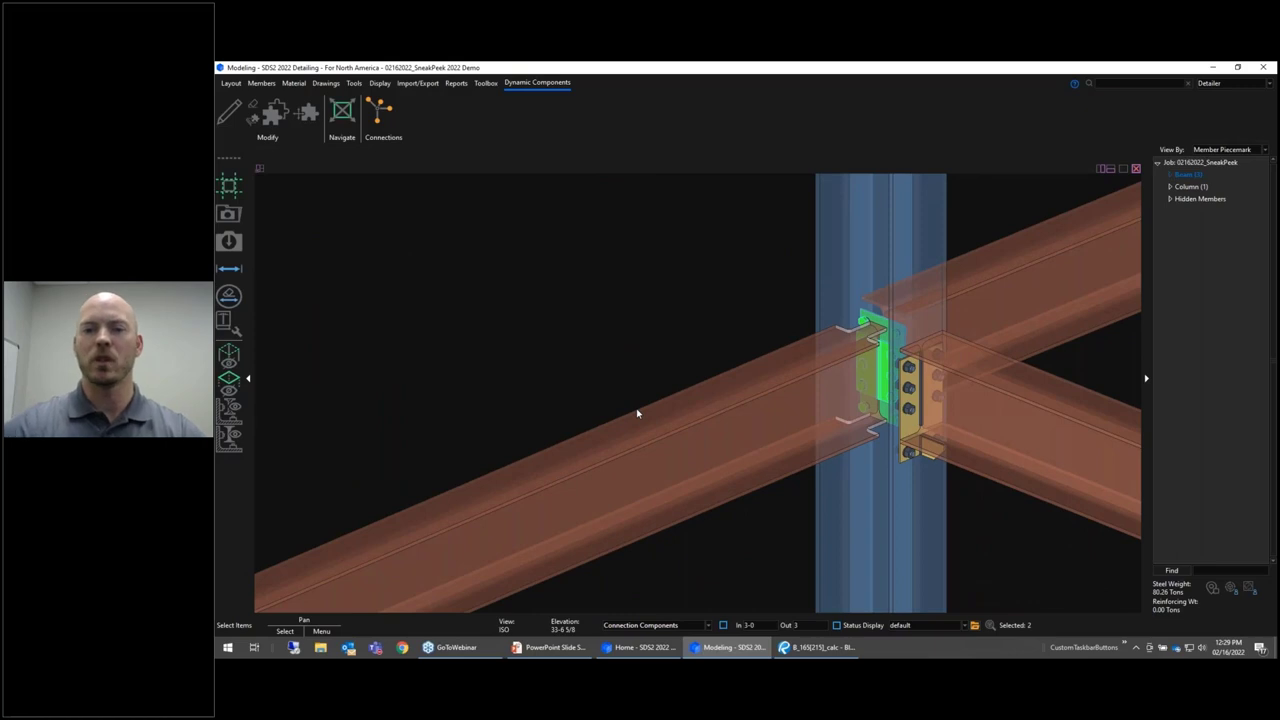
pyautogui.keyDown('shift'); pyautogui.moveTo(654, 334); pyautogui.dragTo(510, 273, button='middle'); pyautogui.keyUp('shift')
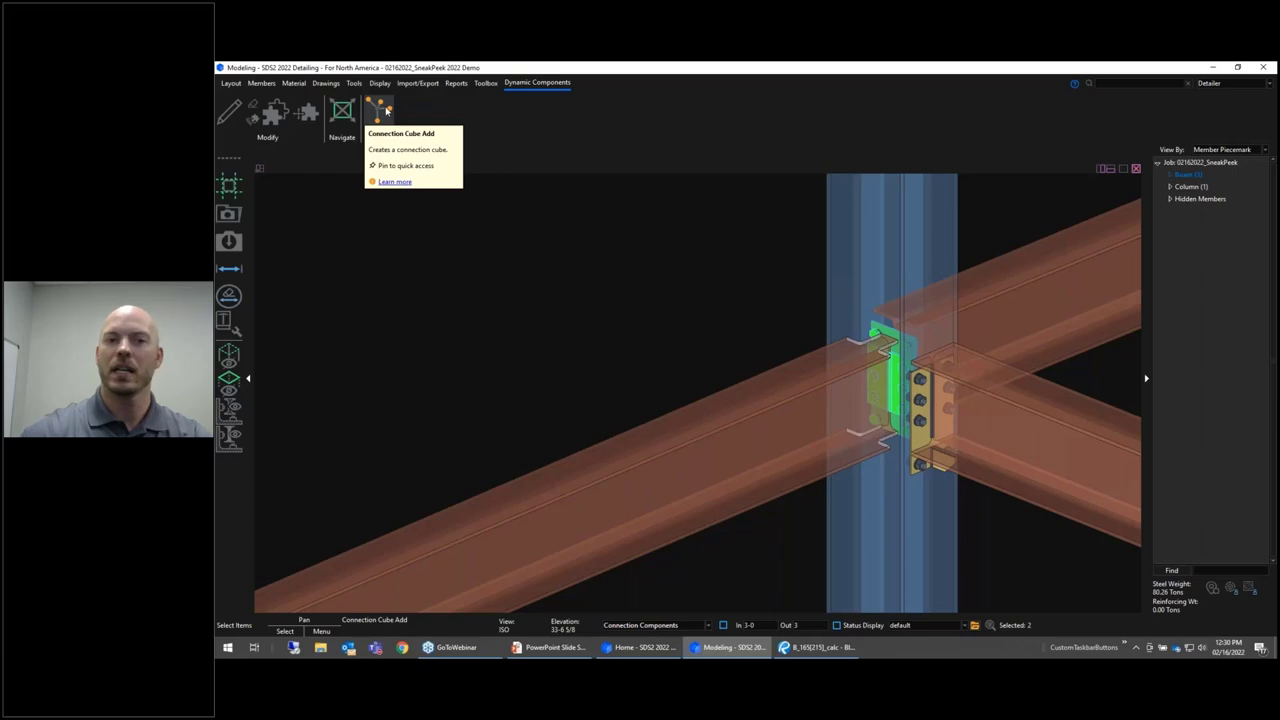
pyautogui.click(386, 111)
pyautogui.keyDown('shift'); pyautogui.moveTo(720, 294); pyautogui.dragTo(513, 311, button='middle'); pyautogui.keyUp('shift')
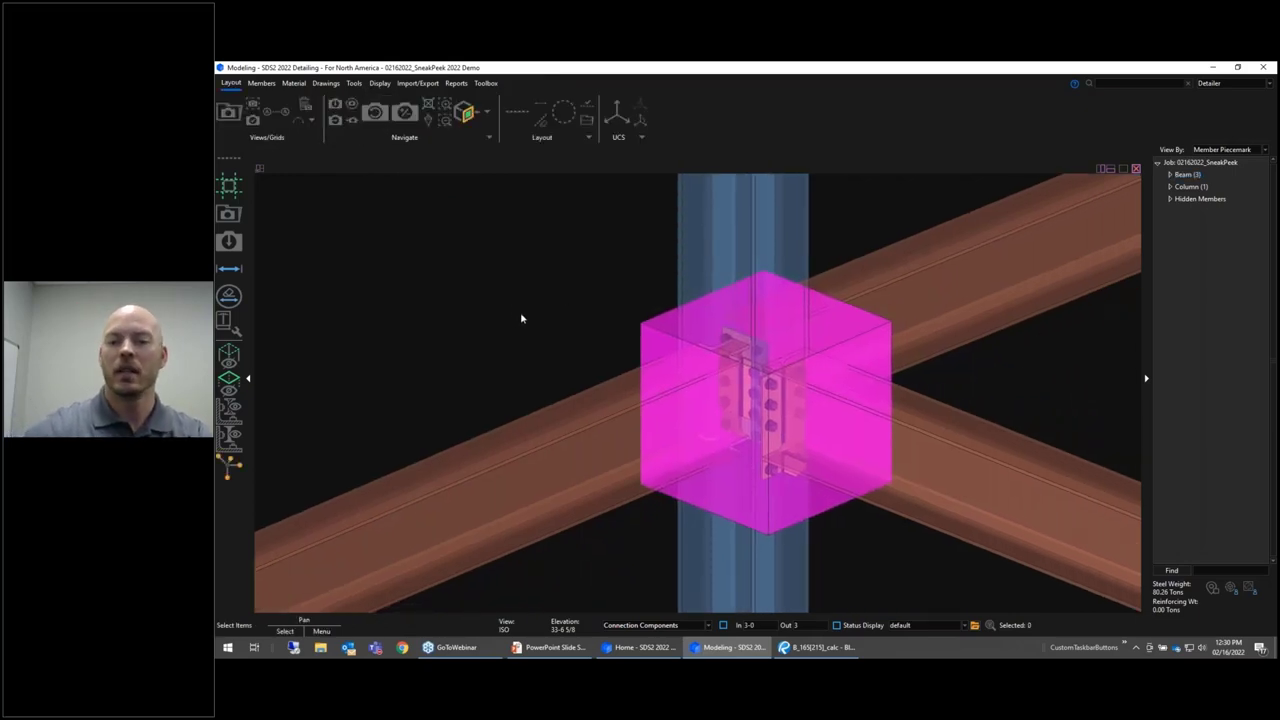
# - Hide the connection cubes through the display options, and show them again
pyautogui.hotkey('ctrl', 'd')
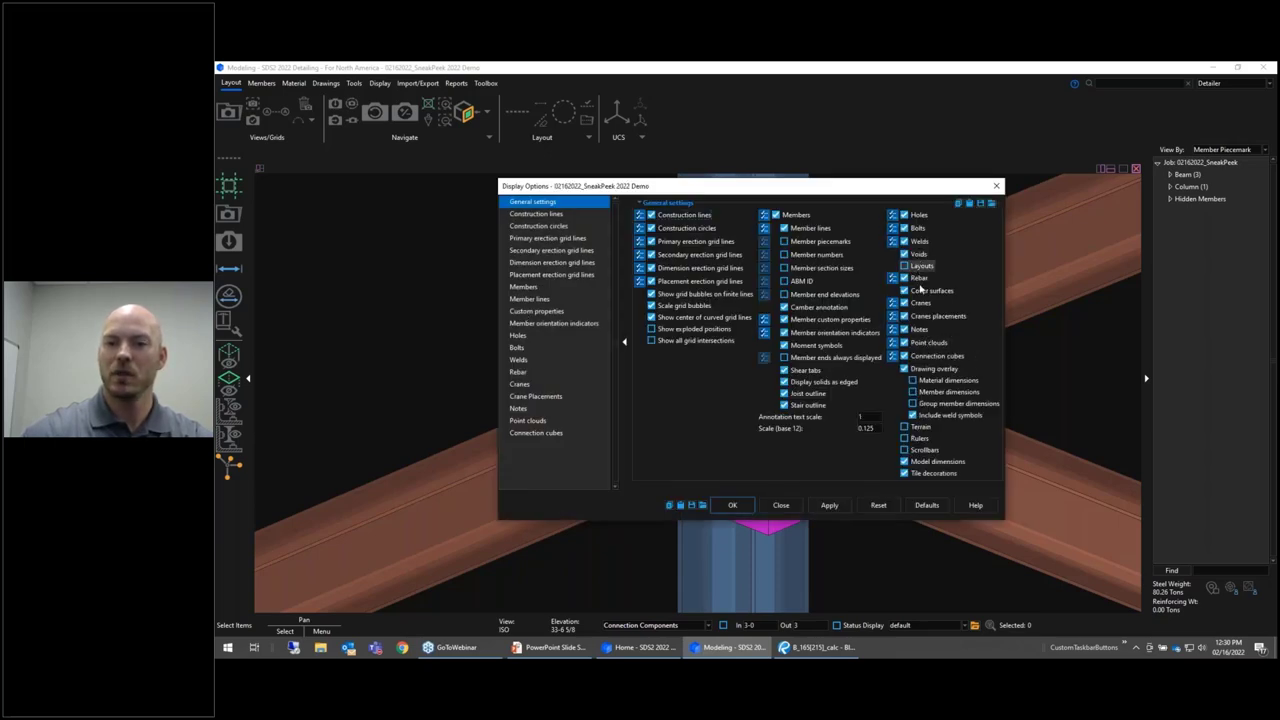
pyautogui.click(904, 356)
pyautogui.click(830, 506)
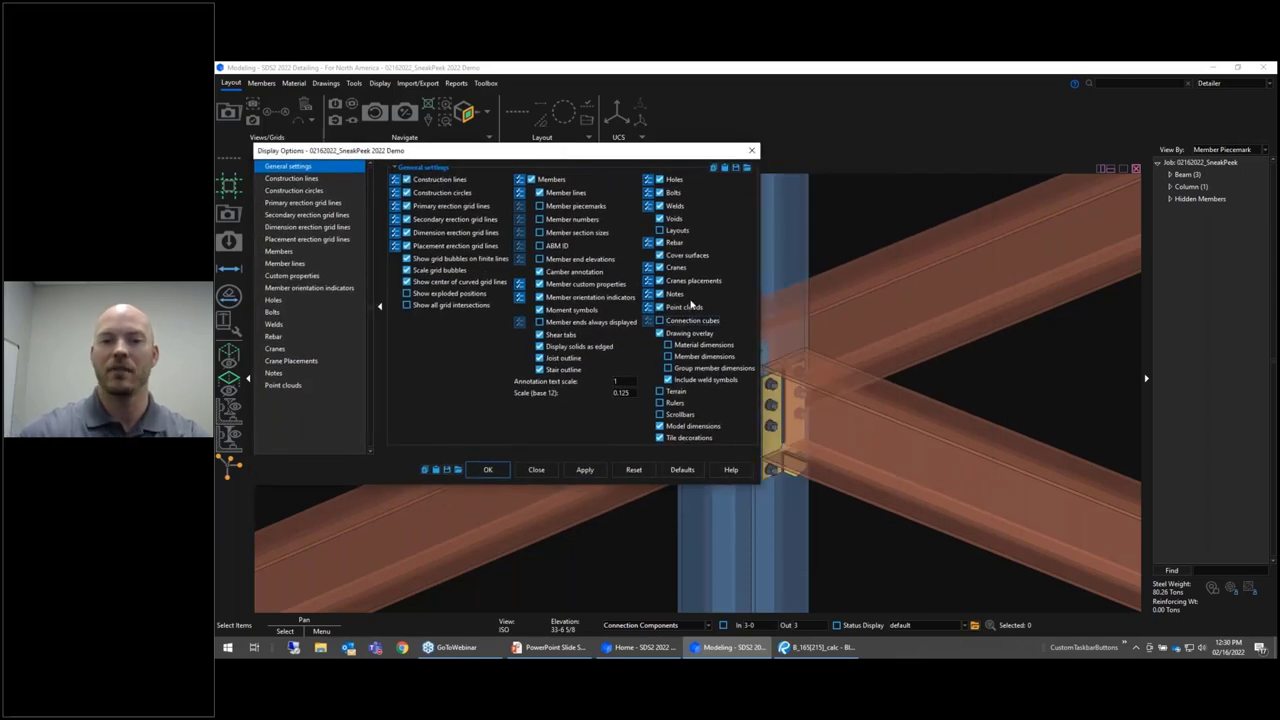
pyautogui.click(660, 320)
pyautogui.click(587, 471)
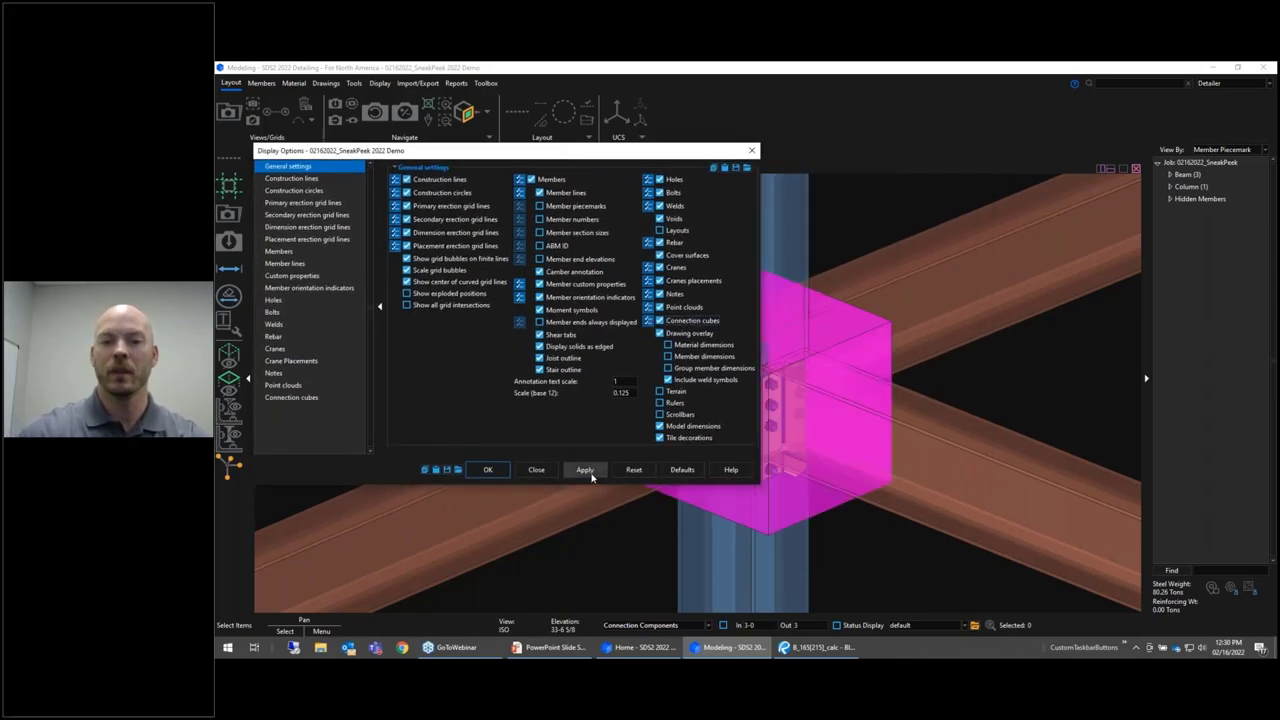
pyautogui.click(488, 471)
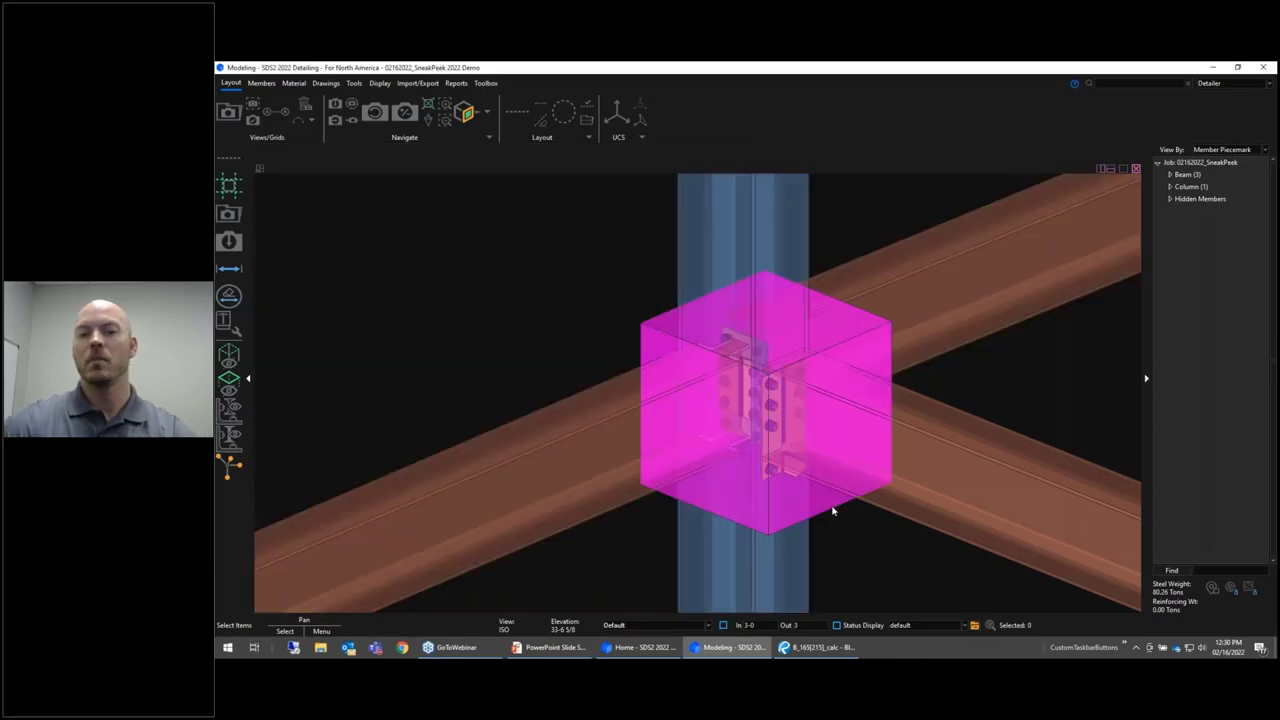
# - Open the new connection cube for editing and set its nickname to "End Plate Shared Connection"
pyautogui.doubleClick(836, 514)
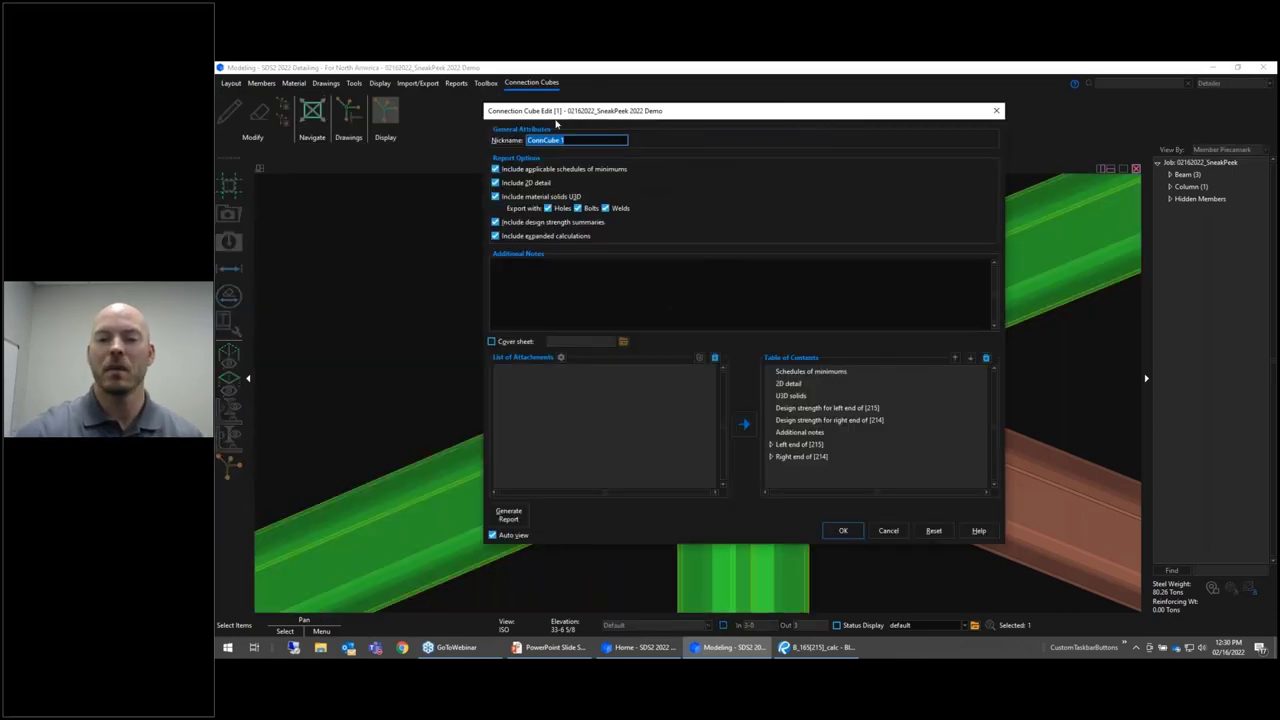
pyautogui.moveTo(777, 117); pyautogui.dragTo(545, 157)
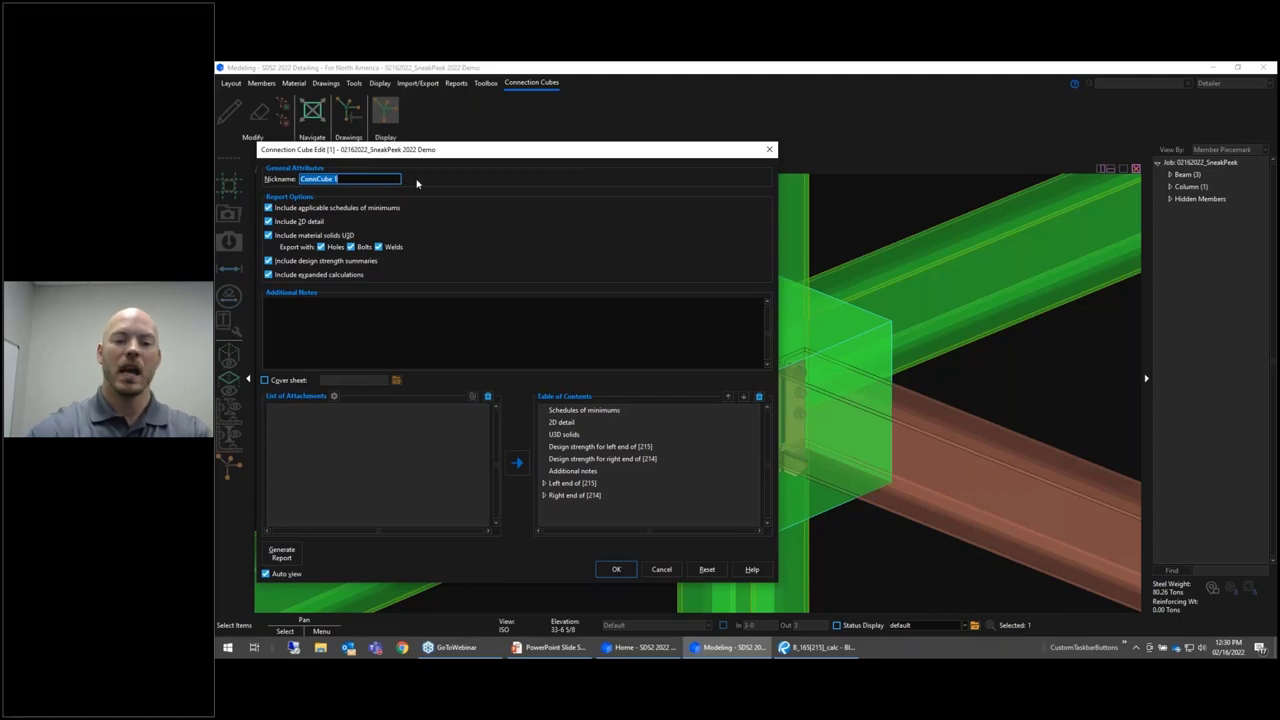
pyautogui.write('End Plate Shared')
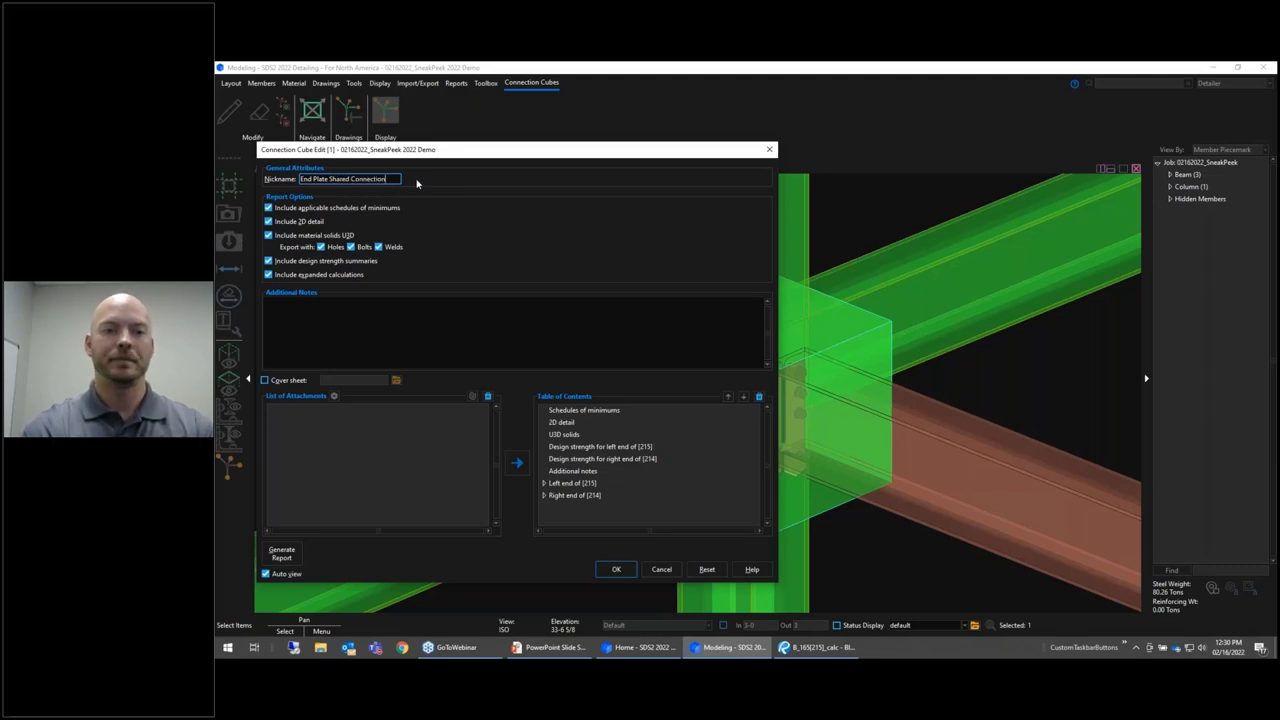
pyautogui.press('Tab')
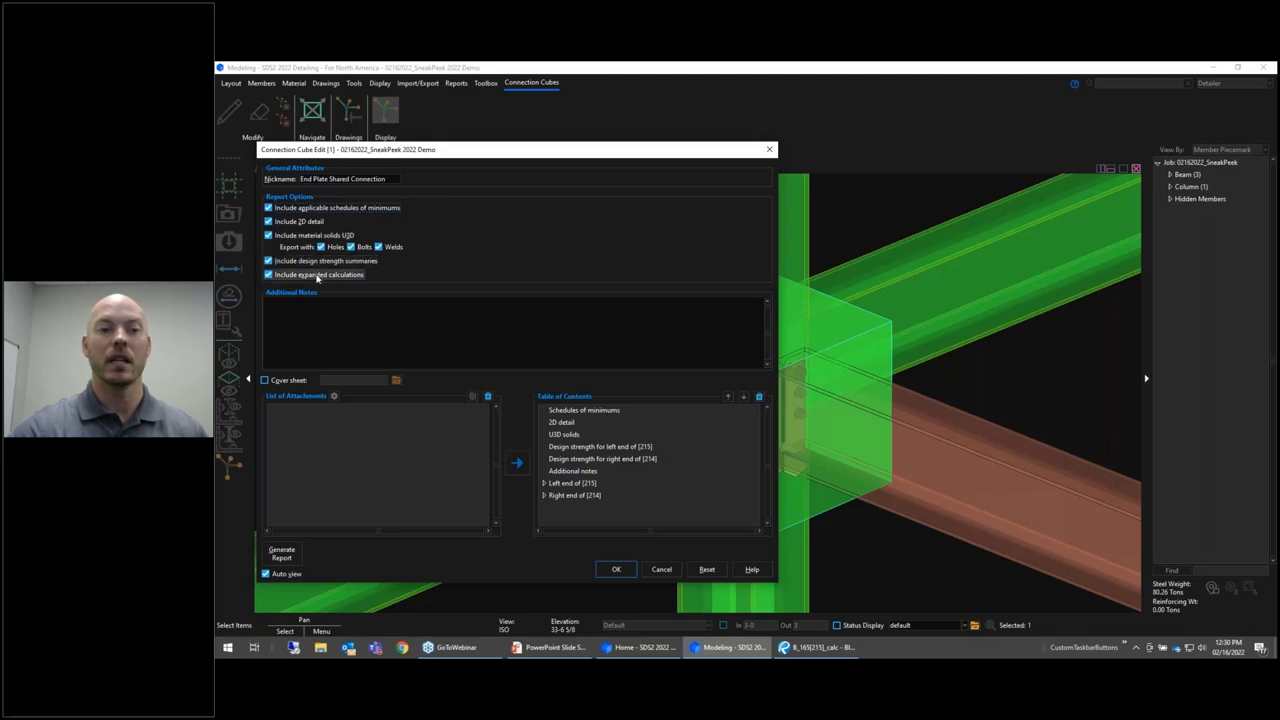
# - Exclude expanded calculations from the report and add the note "Is it acceptable to share the connection as shown in the connection report?"
pyautogui.click(317, 275)
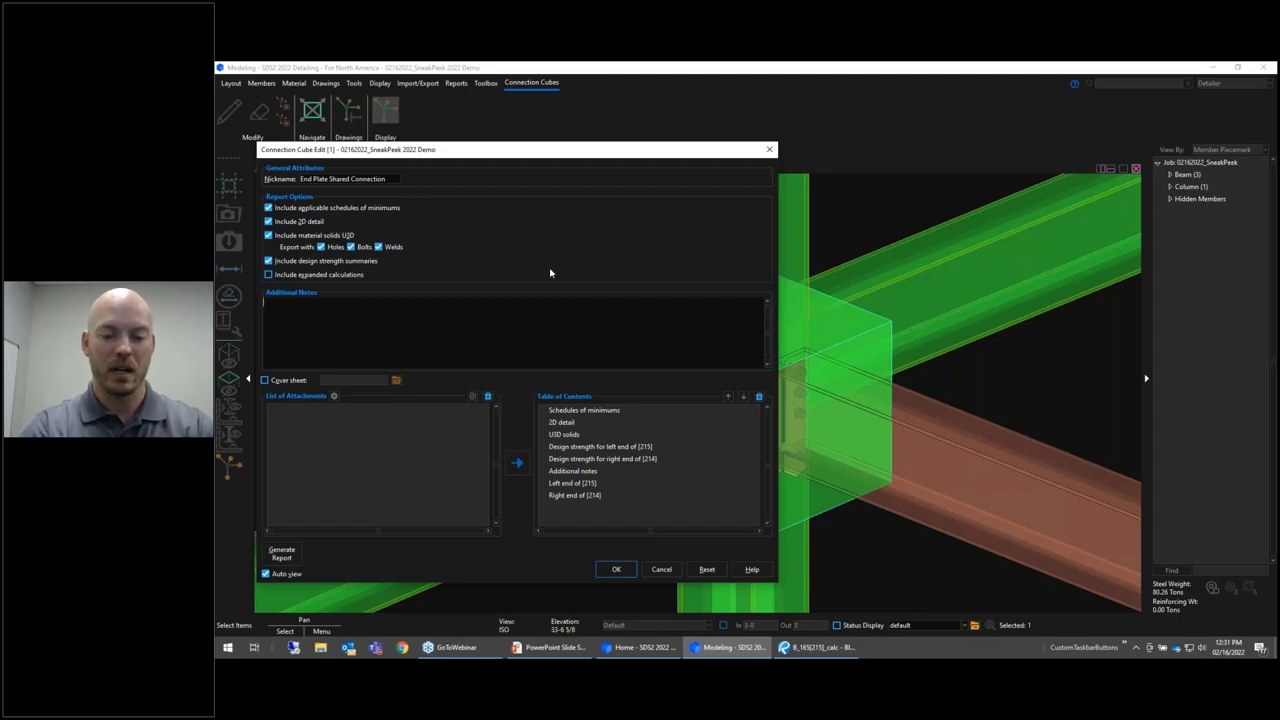
pyautogui.write('ceptable to share the connection as shown')
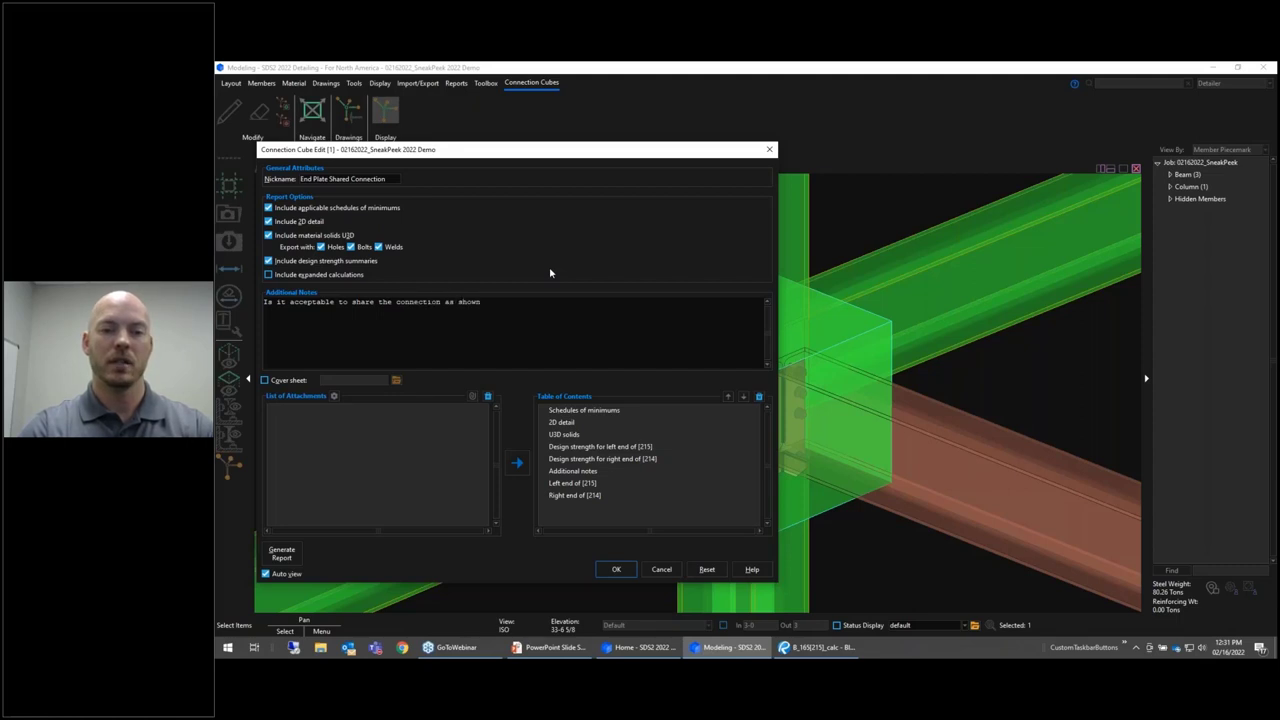
pyautogui.write(' in the connectio')
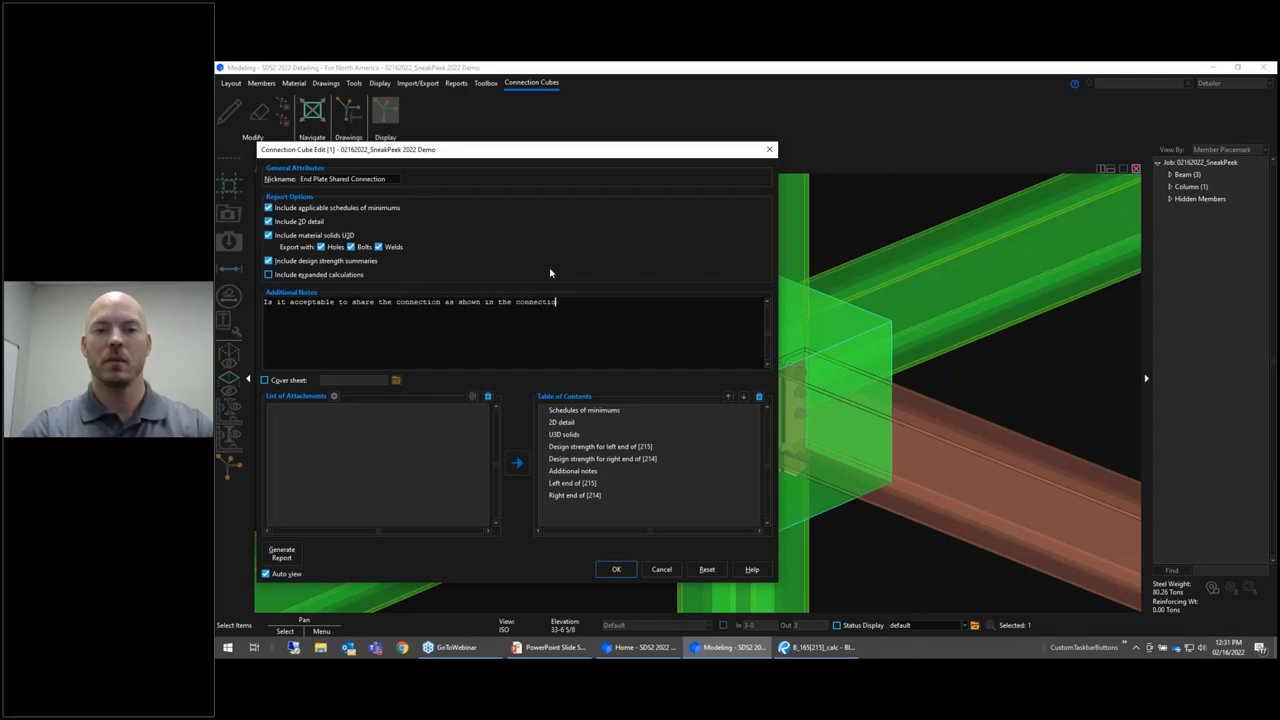
pyautogui.write('n report?')
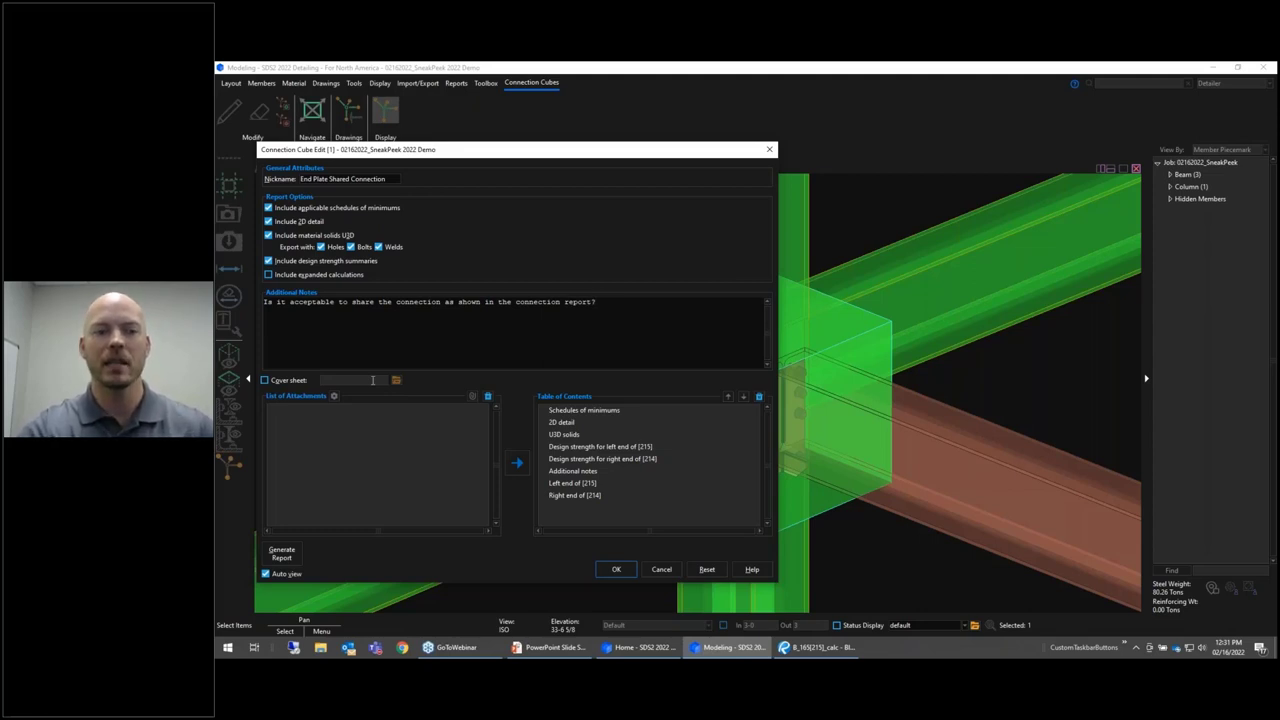
# - Include a cover sheet in the connection cube report and look for an available cover sheet attachment
pyautogui.click(266, 380)
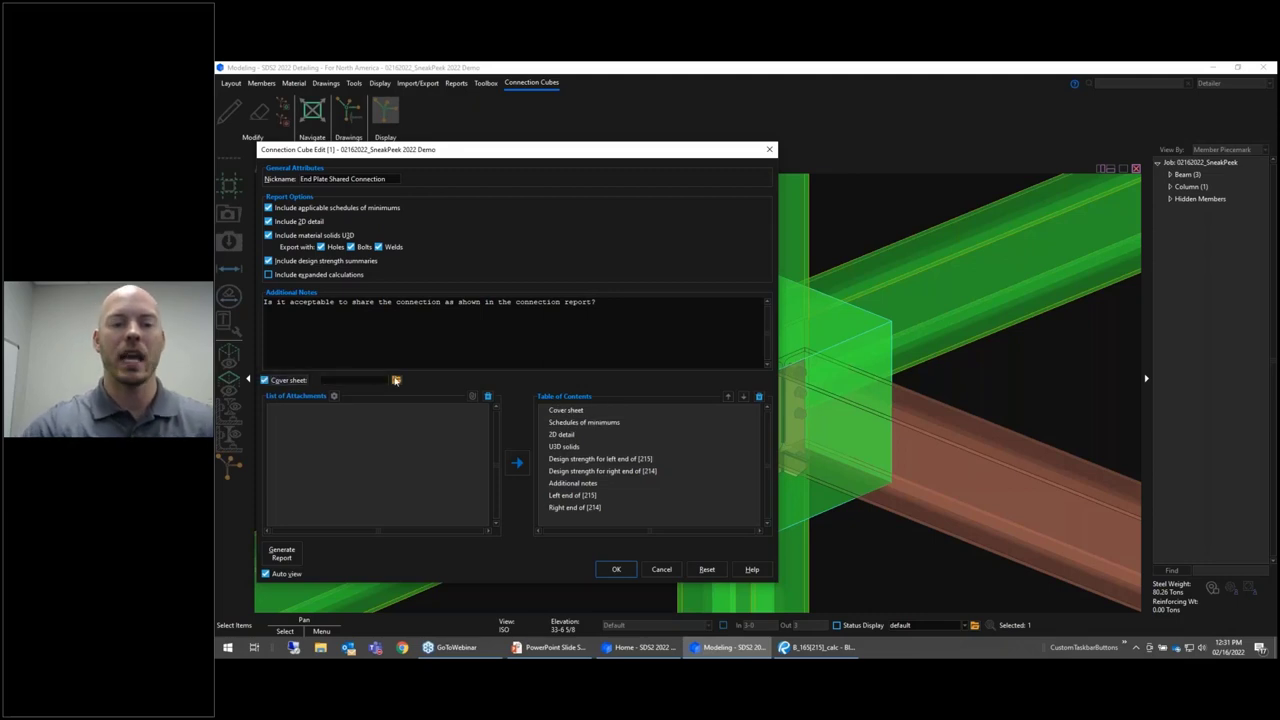
pyautogui.click(396, 380)
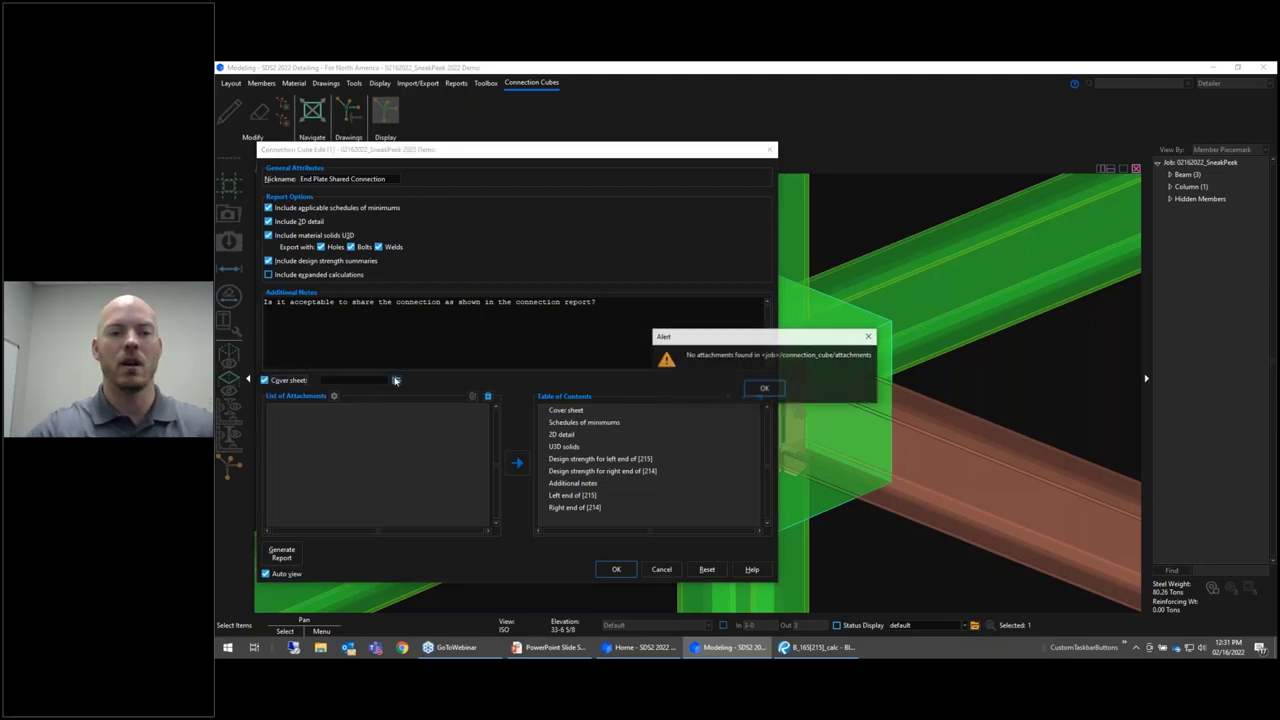
pyautogui.click(764, 389)
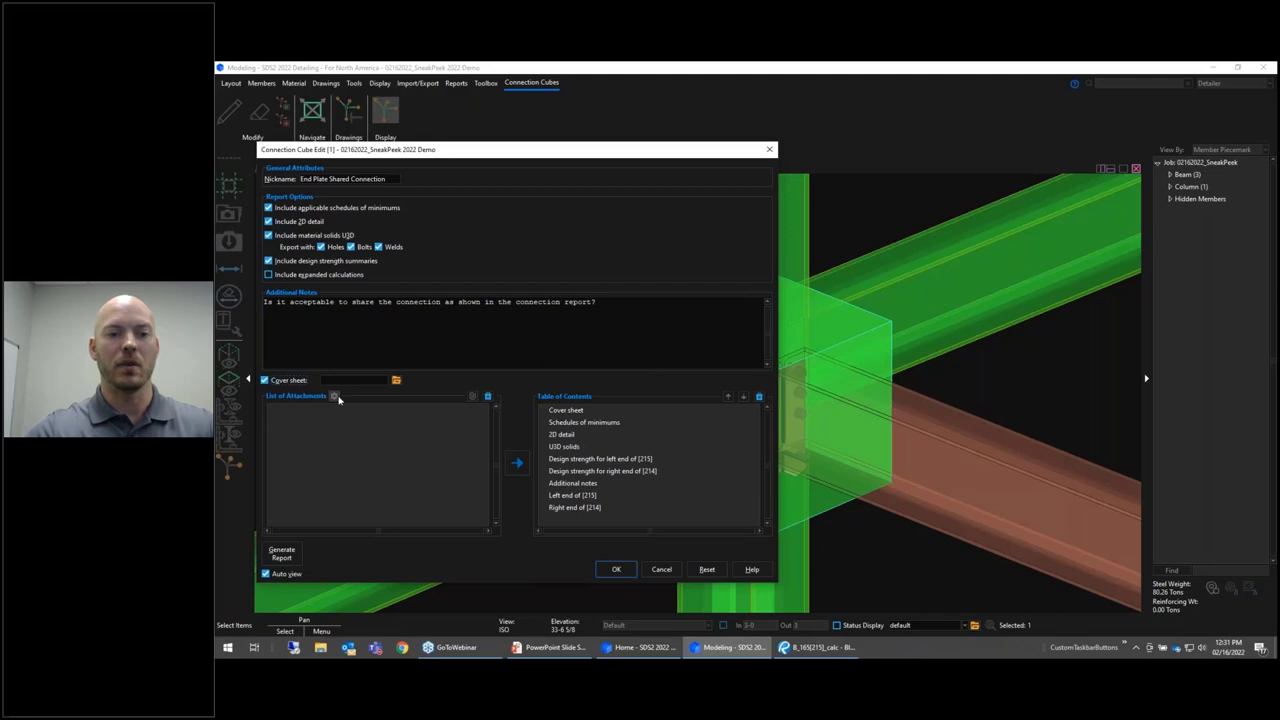
# - Import Letterhead_SDS2_DesignDataCorp.pdf from the SDS2_2022 folder as a connection cube attachment
pyautogui.click(334, 396)
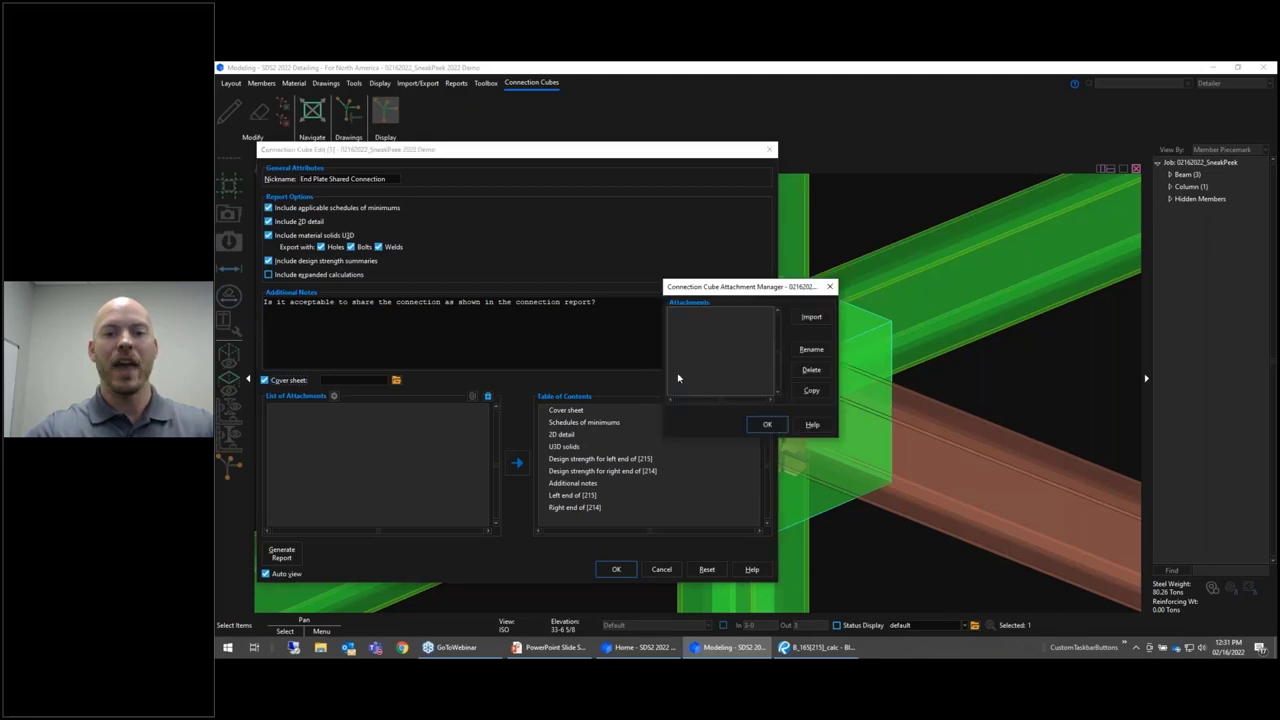
pyautogui.click(808, 318)
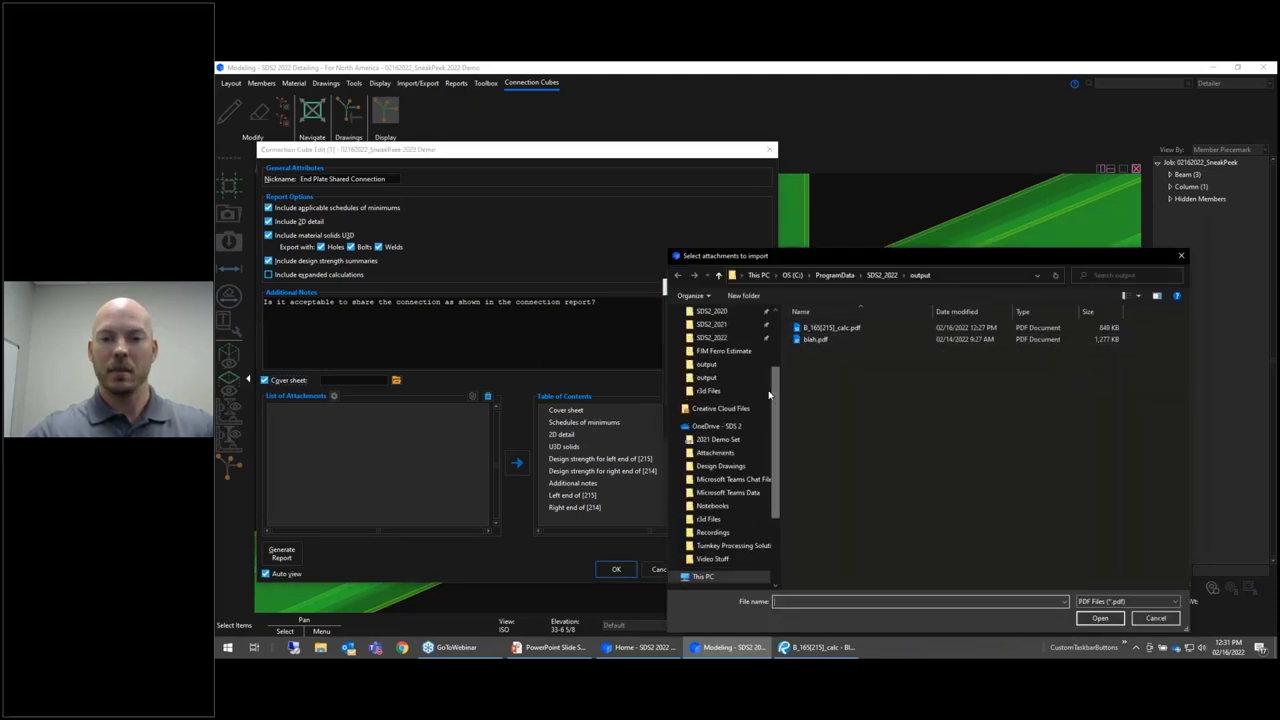
pyautogui.click(882, 275)
pyautogui.moveTo(1186, 352); pyautogui.dragTo(1186, 468)
pyautogui.click(858, 581)
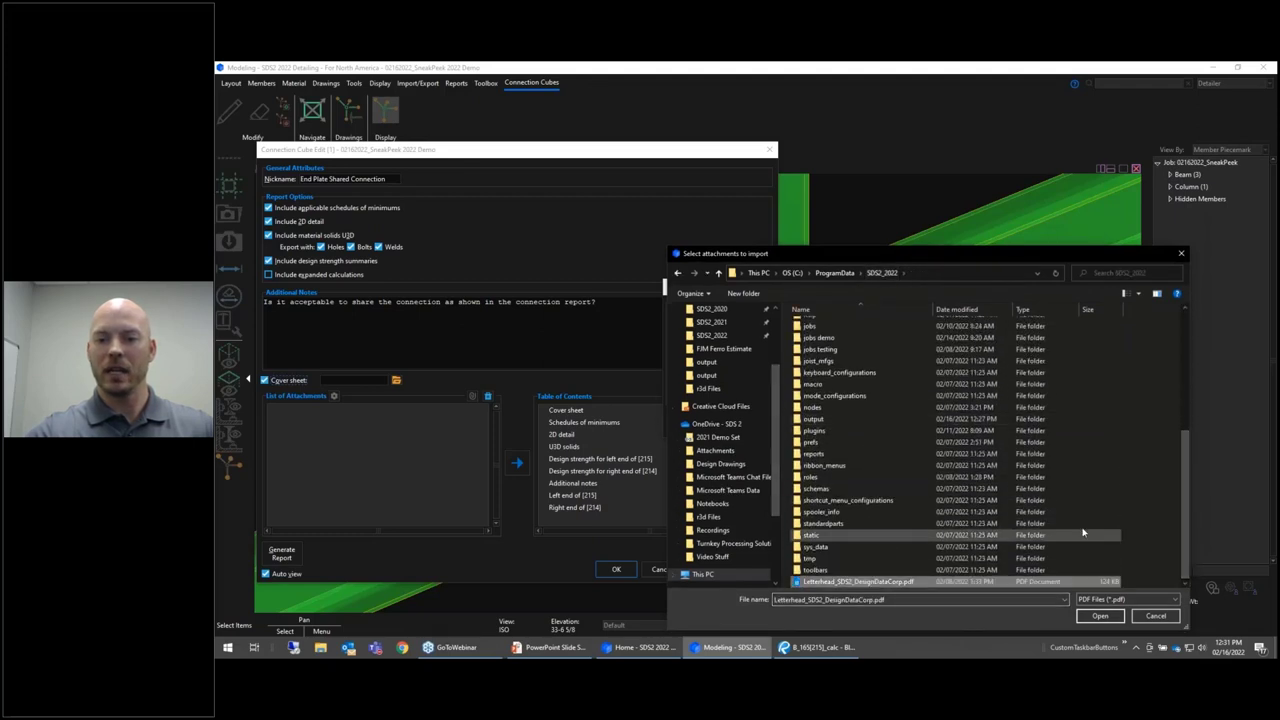
pyautogui.click(1099, 616)
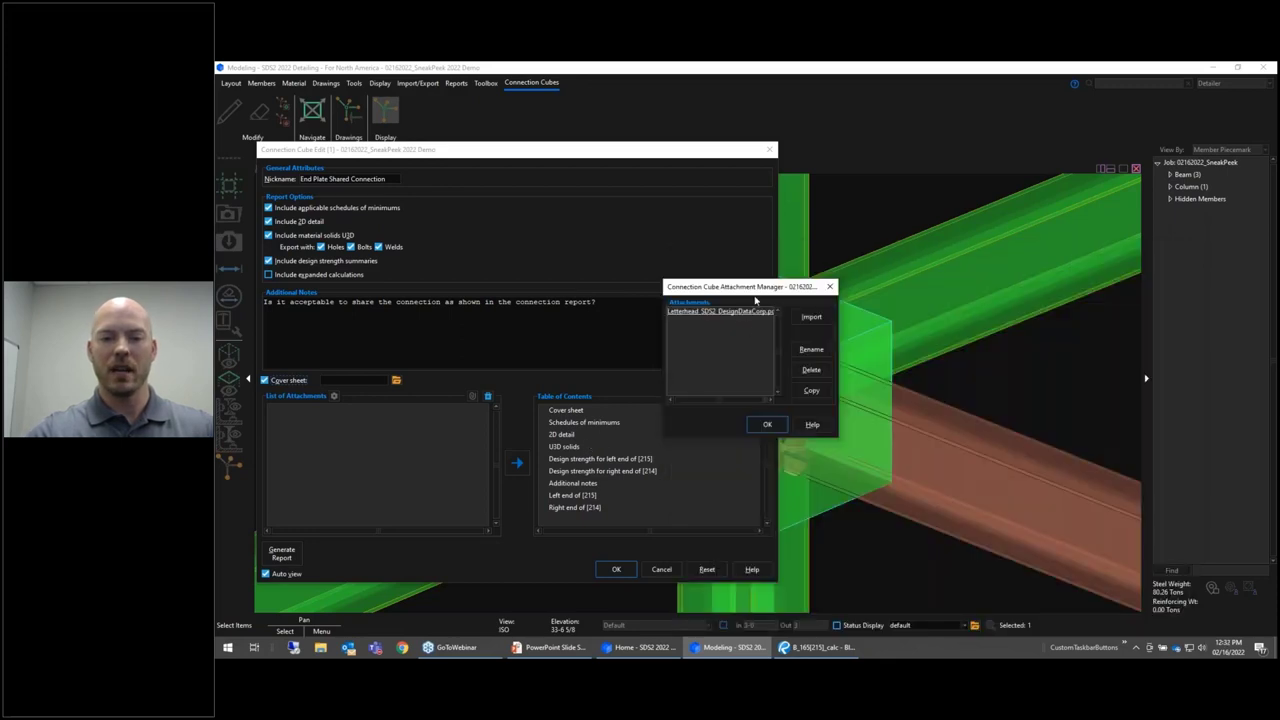
pyautogui.moveTo(757, 288); pyautogui.dragTo(725, 271)
pyautogui.click(735, 409)
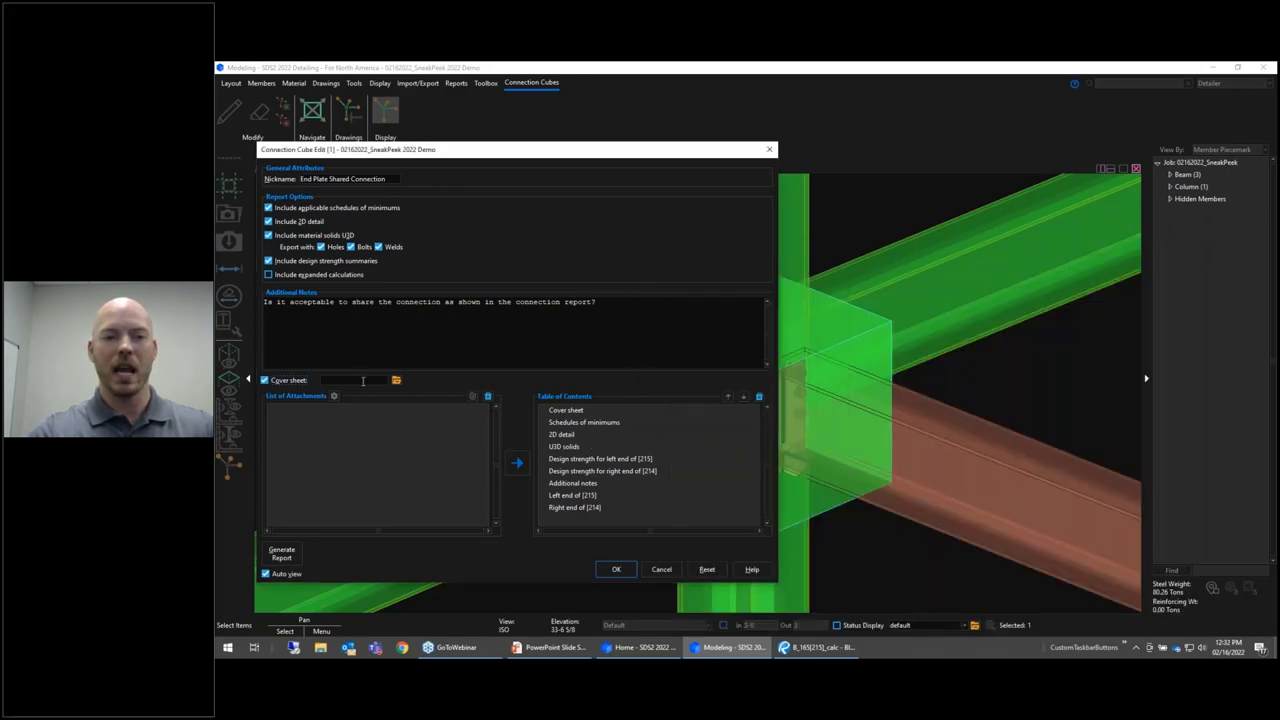
# - Assign Letterhead_SDS2_DesignDataCorp.pdf as the report's cover sheet
pyautogui.click(397, 382)
pyautogui.click(670, 290)
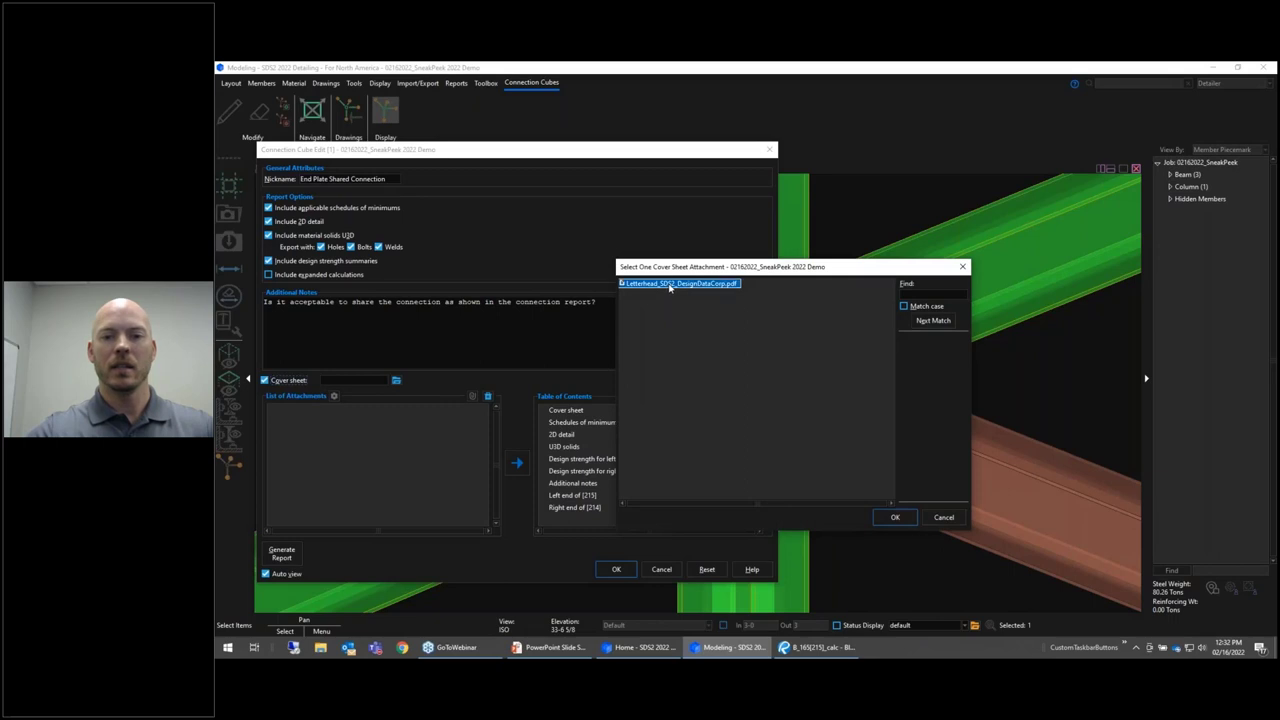
pyautogui.doubleClick(670, 290)
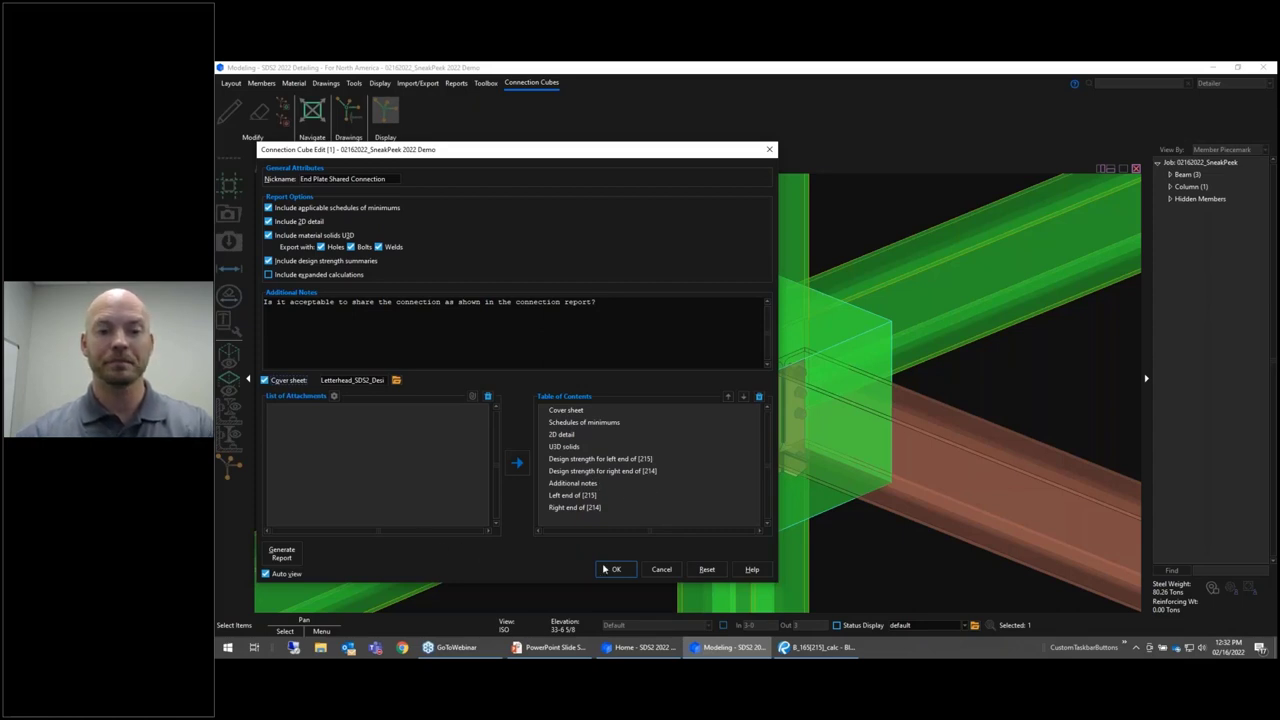
# - Generate the connection cube report, detailing the cube first, and save it as SDS2-End_Plate_Shared_Connection-short-calcs.pdf
pyautogui.click(291, 557)
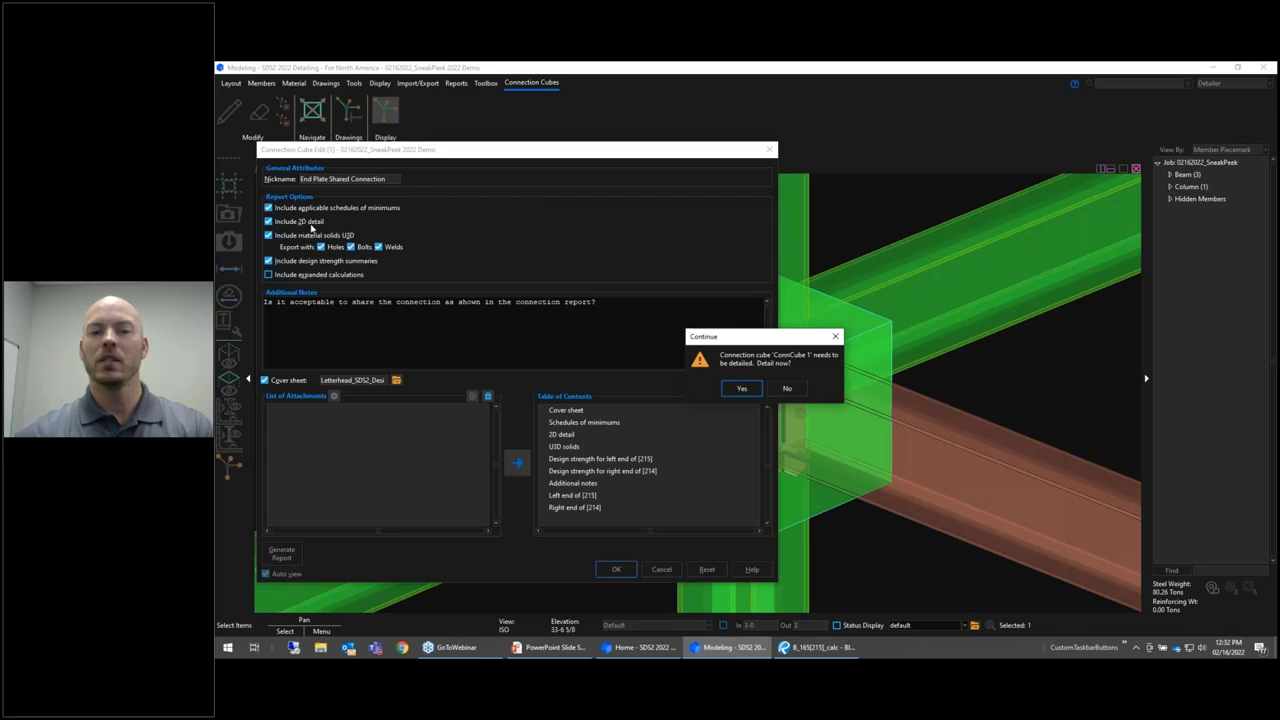
pyautogui.click(740, 389)
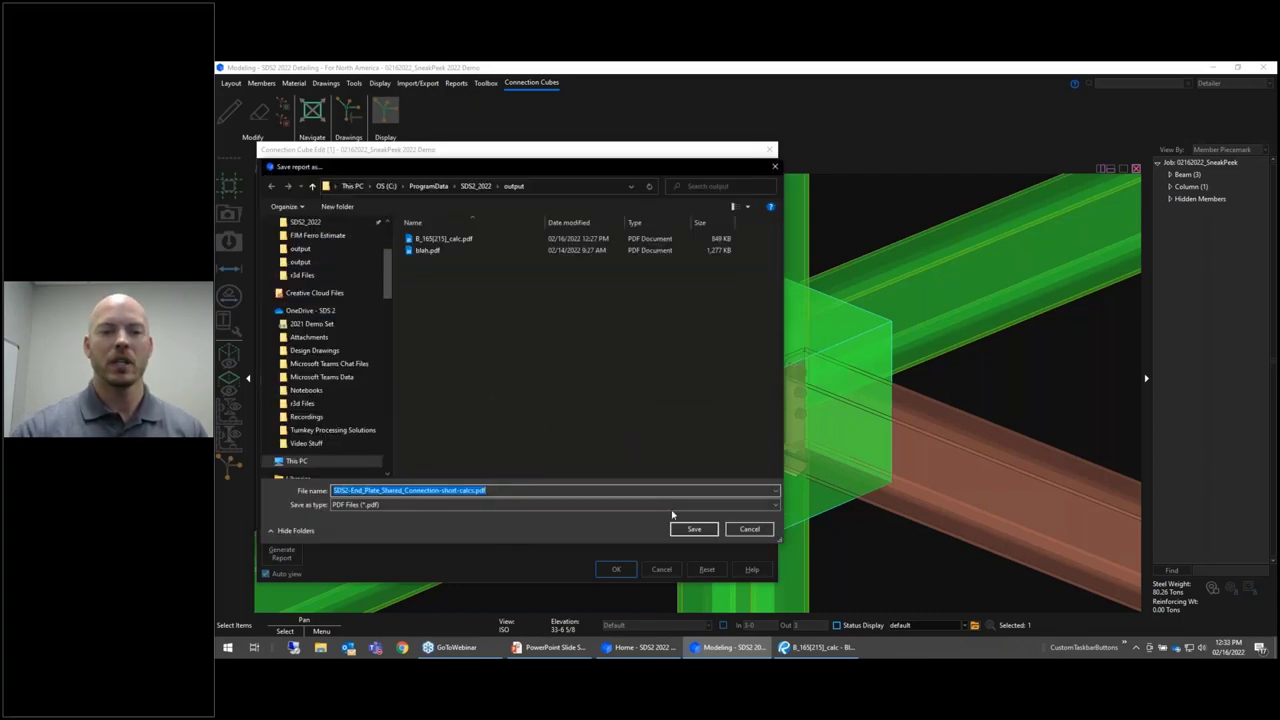
pyautogui.click(694, 529)
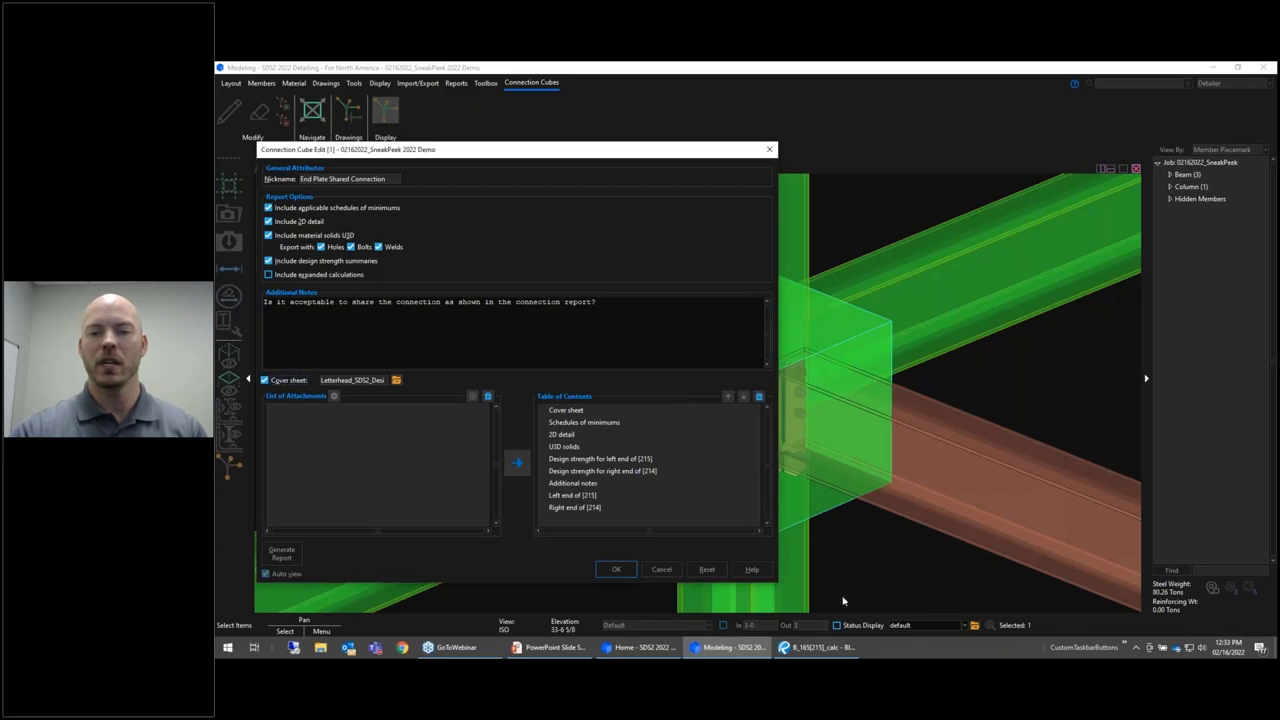
# - Switch to Revu and review the connection cube report's cover sheet, schedule of minimums and 2D detail
pyautogui.moveTo(826, 652)
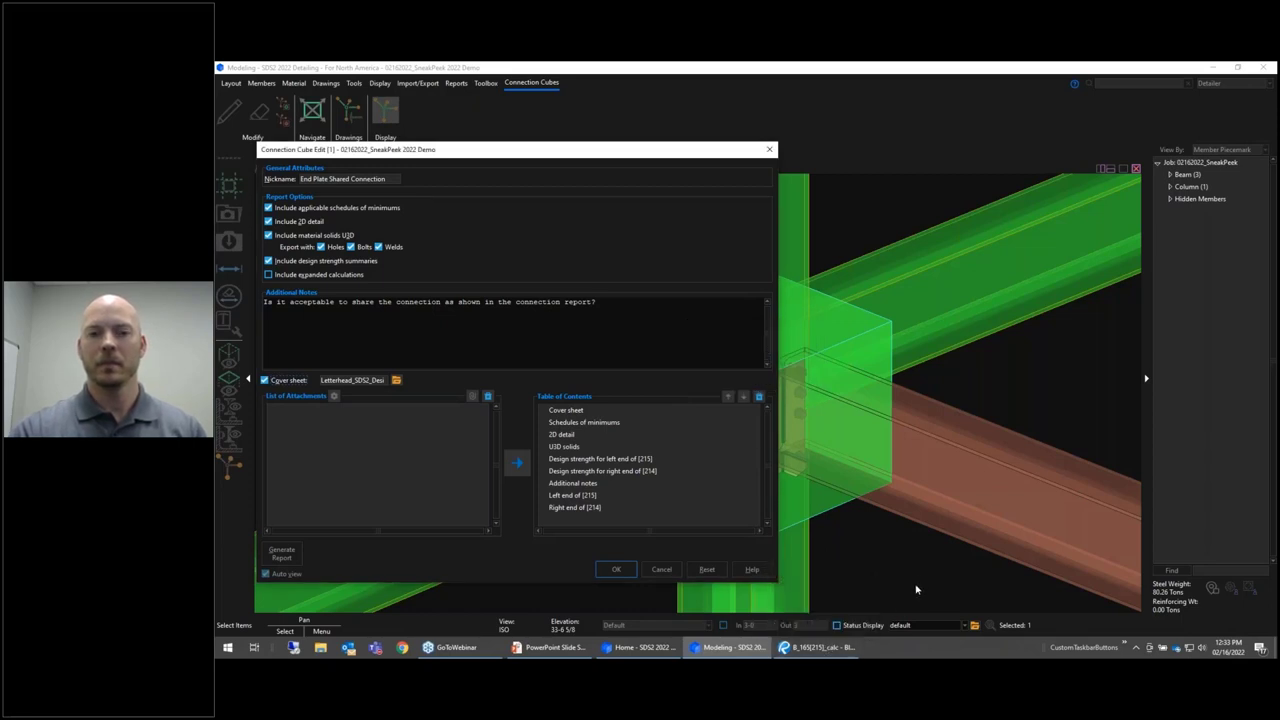
pyautogui.click(615, 569)
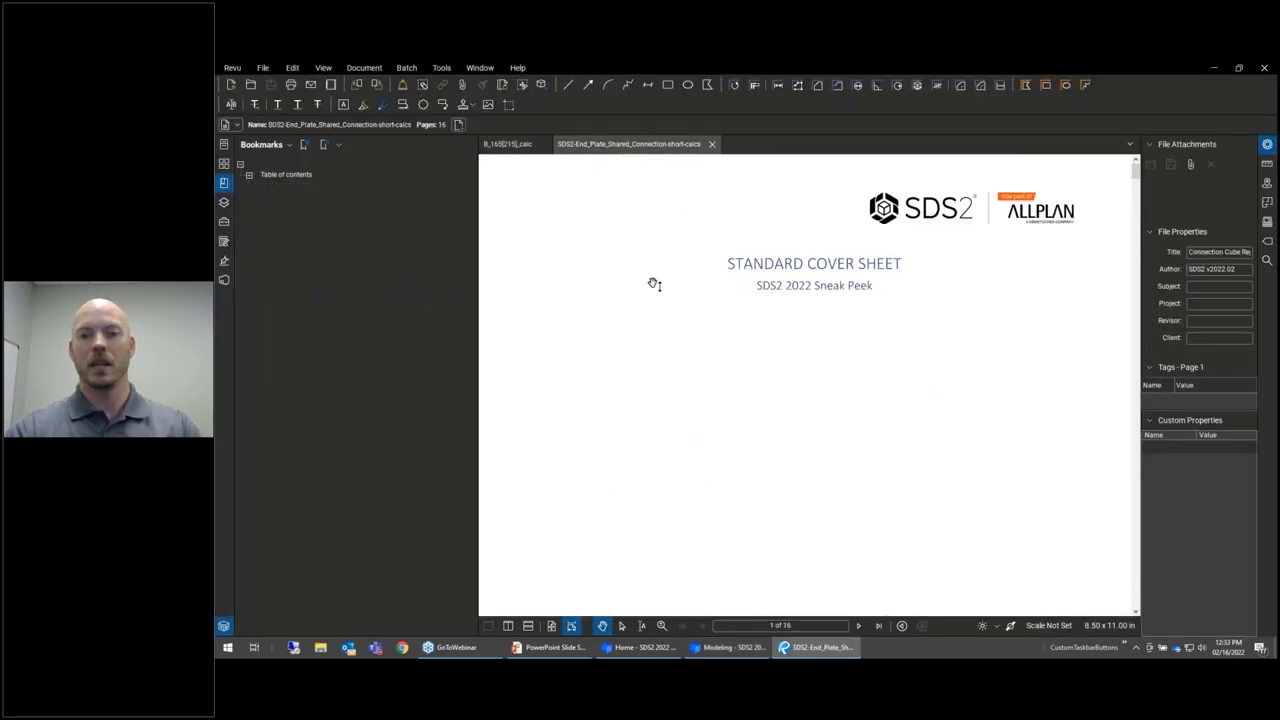
pyautogui.scroll(-2, 653, 285)
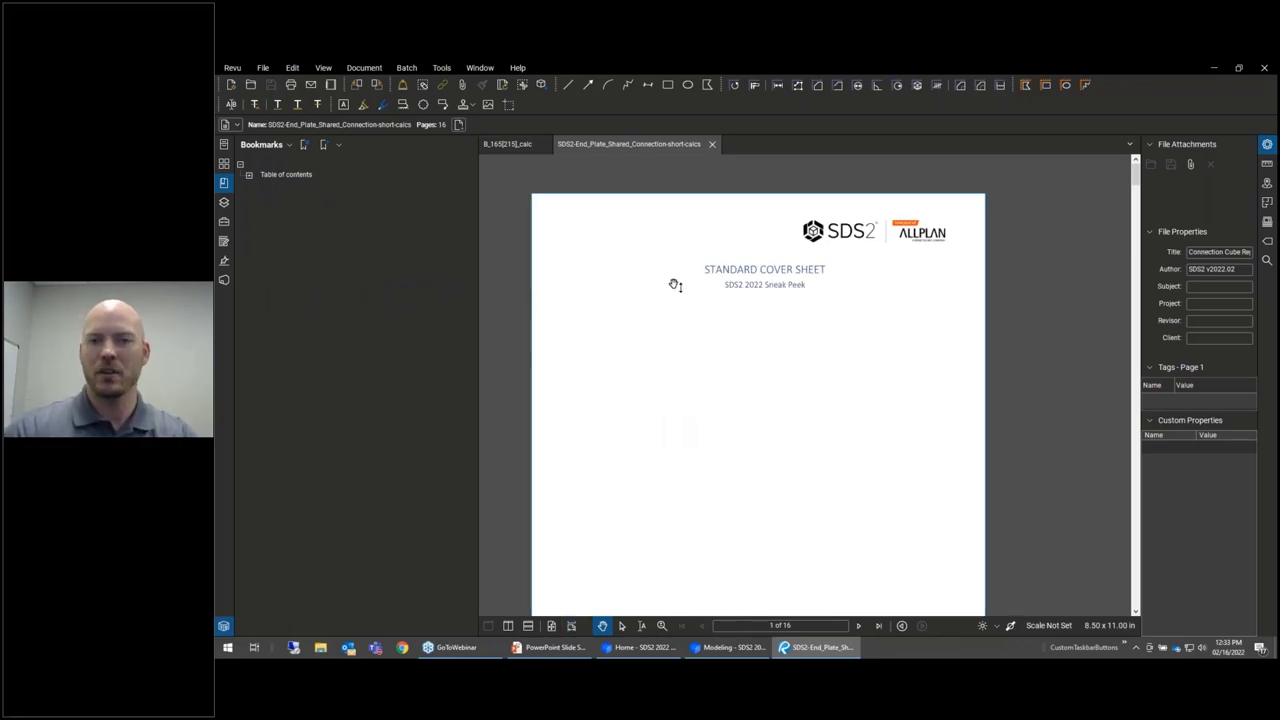
pyautogui.scroll(-1, 672, 282)
pyautogui.scroll(-4, 676, 259)
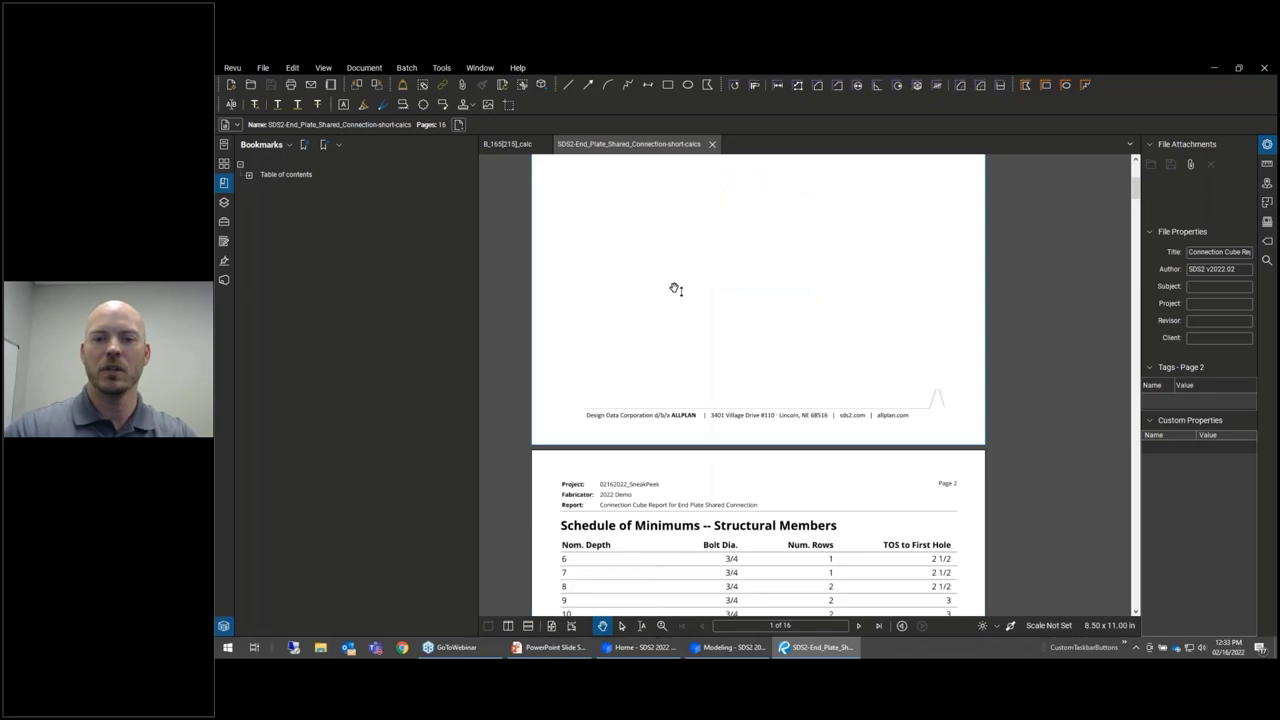
pyautogui.scroll(-2, 676, 287)
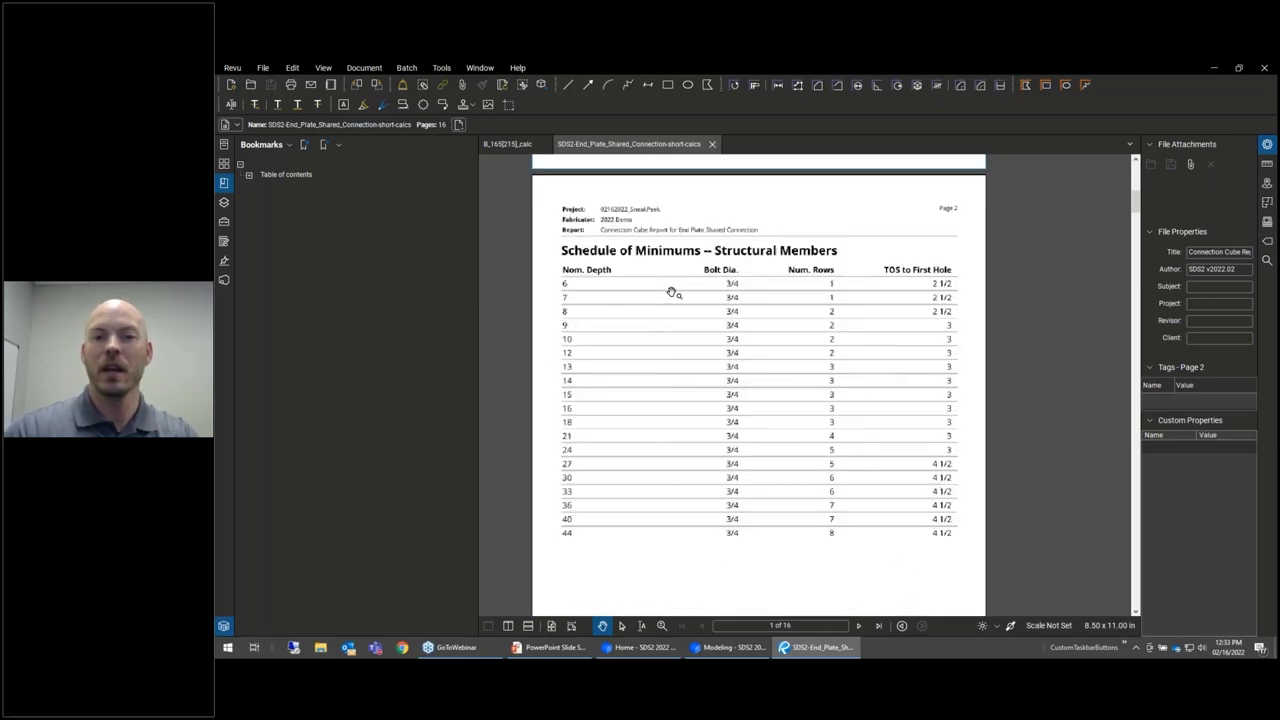
pyautogui.scroll(-1, 672, 292)
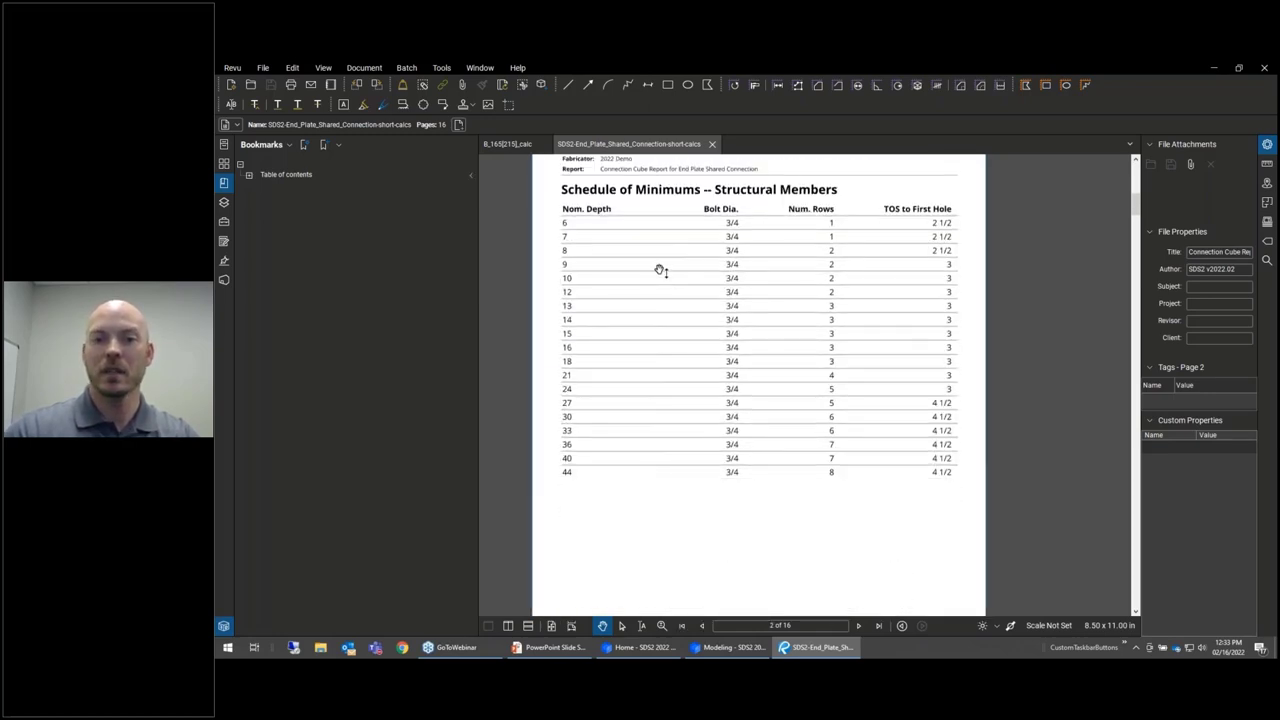
pyautogui.scroll(-6, 660, 272)
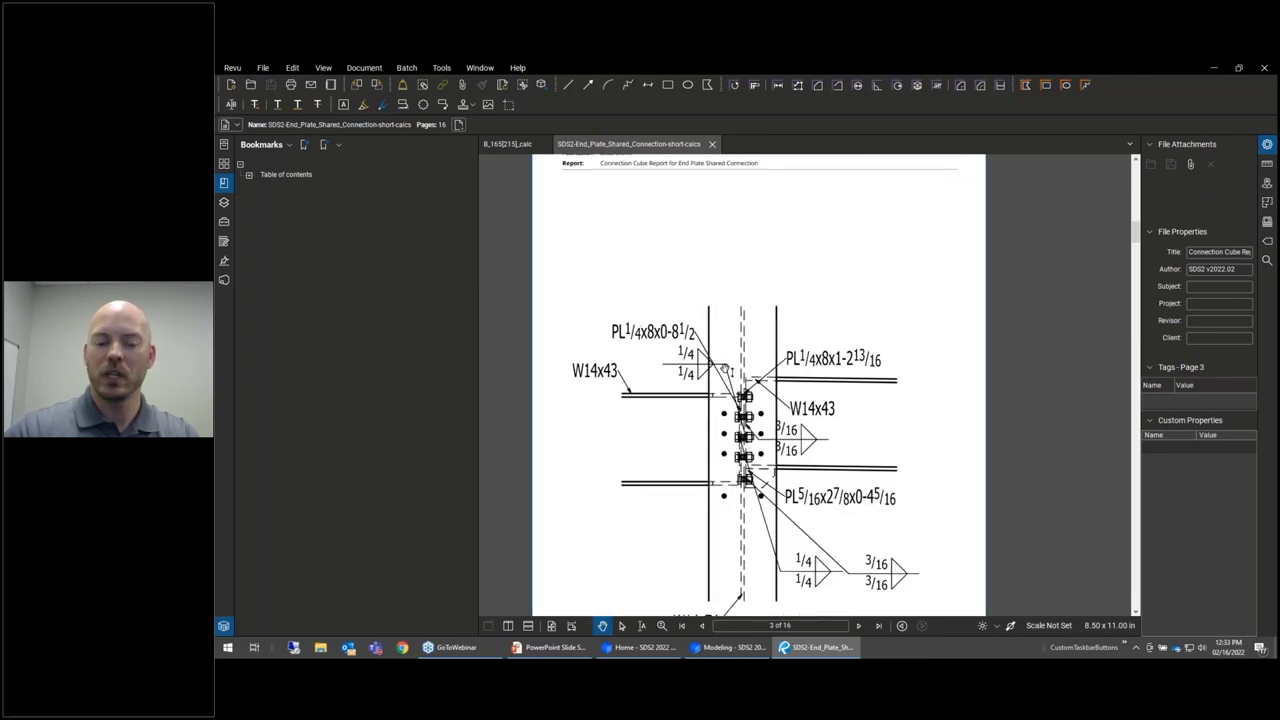
pyautogui.scroll(-7, 745, 231)
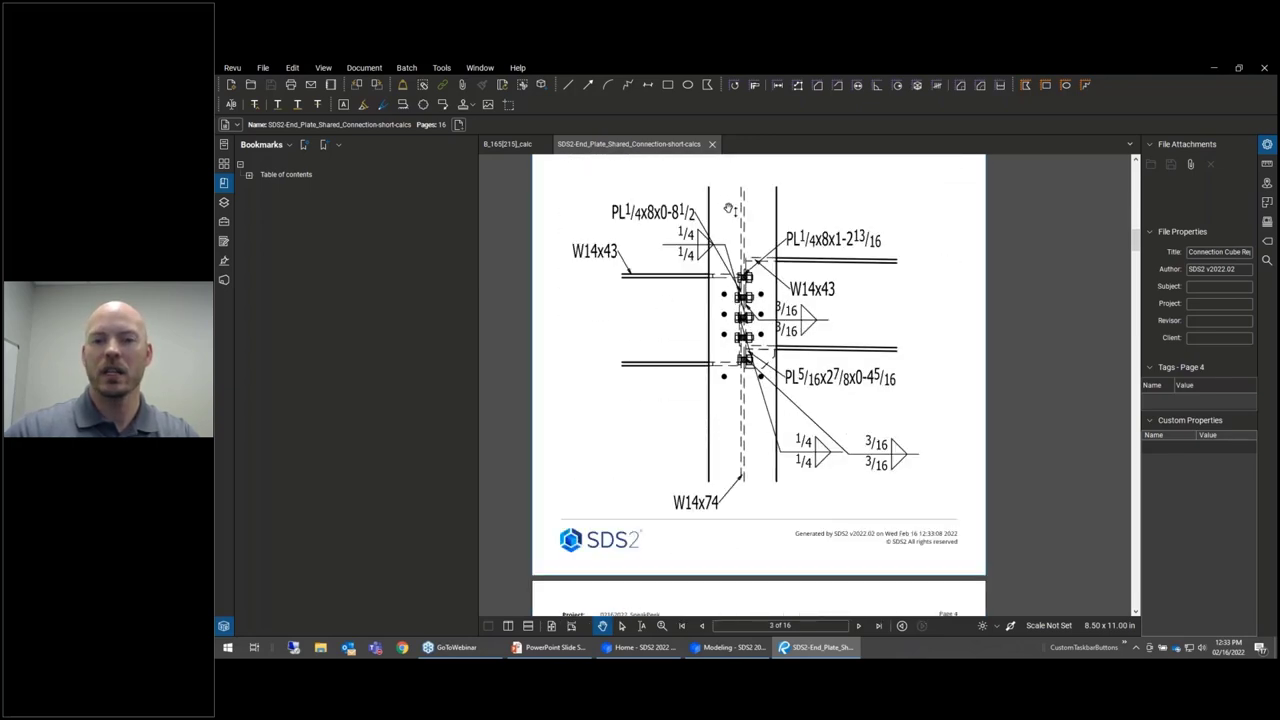
pyautogui.scroll(-2, 725, 238)
# - Activate the report's 3D connection model, orbit it to an angled view and select the beam B_165 in it
pyautogui.click(735, 355)
pyautogui.scroll(-5, 735, 355)
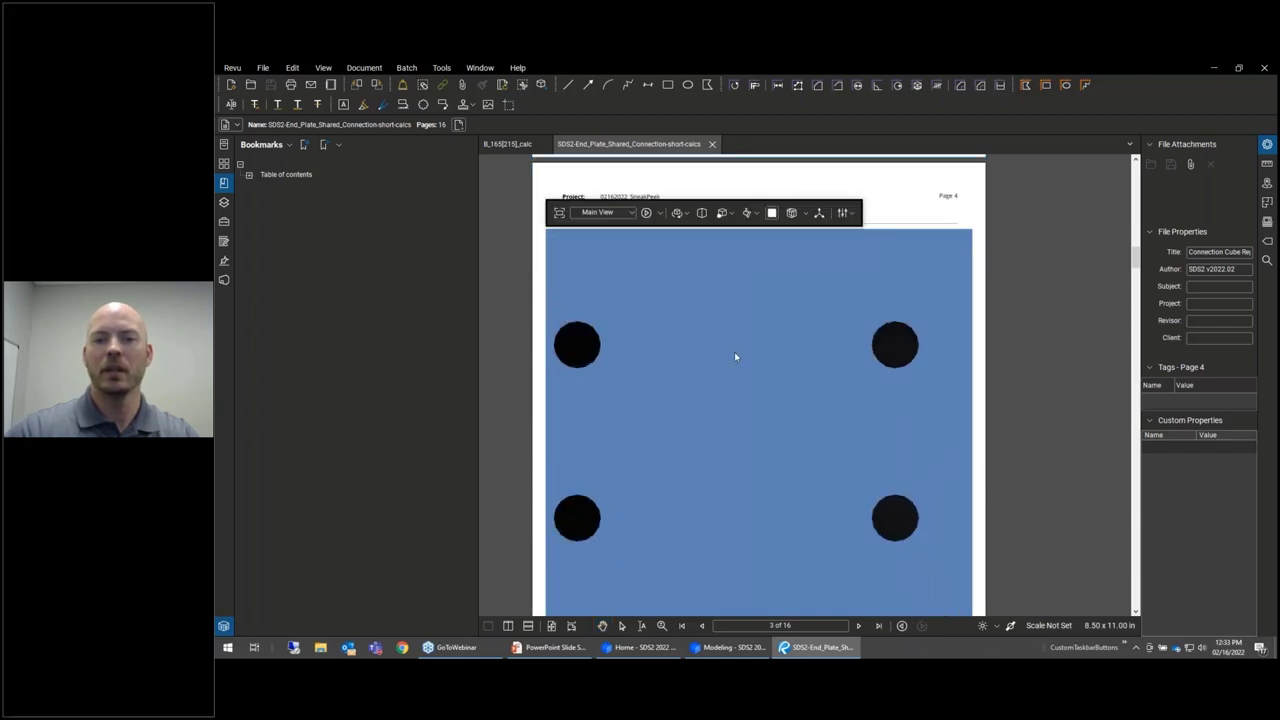
pyautogui.moveTo(723, 399); pyautogui.dragTo(788, 432)
pyautogui.click(845, 341)
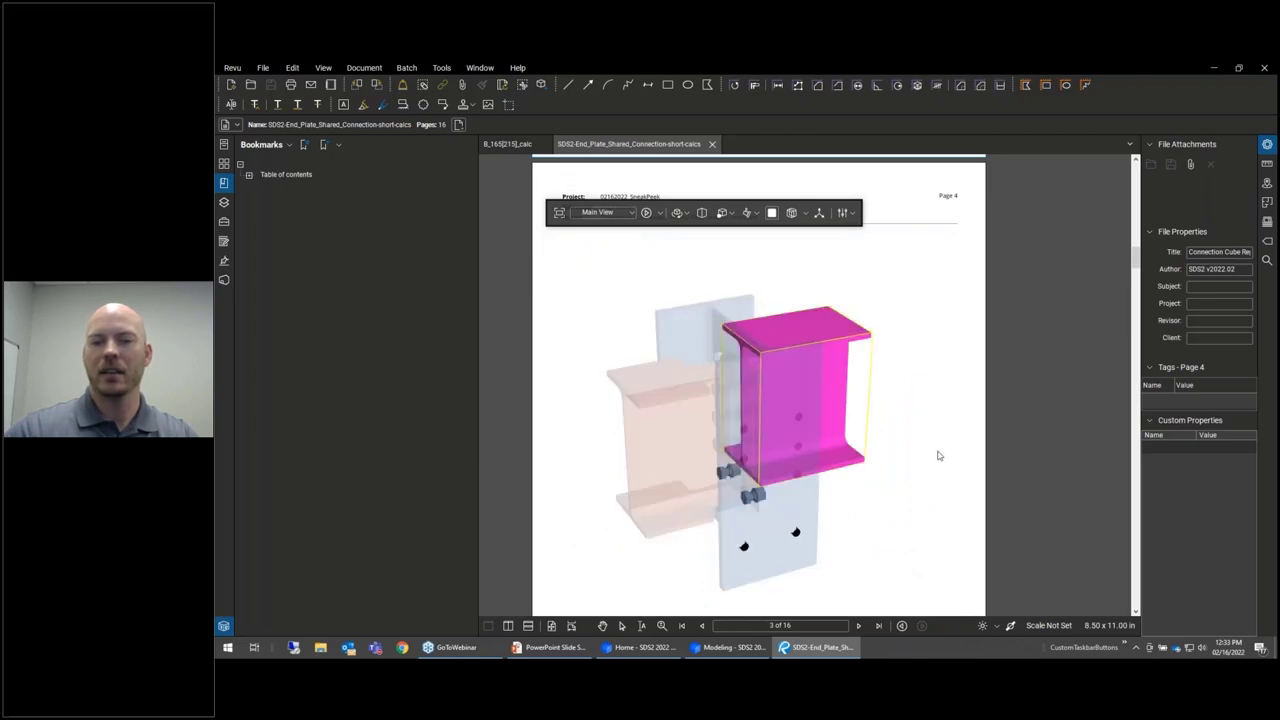
pyautogui.scroll(-1, 1094, 320)
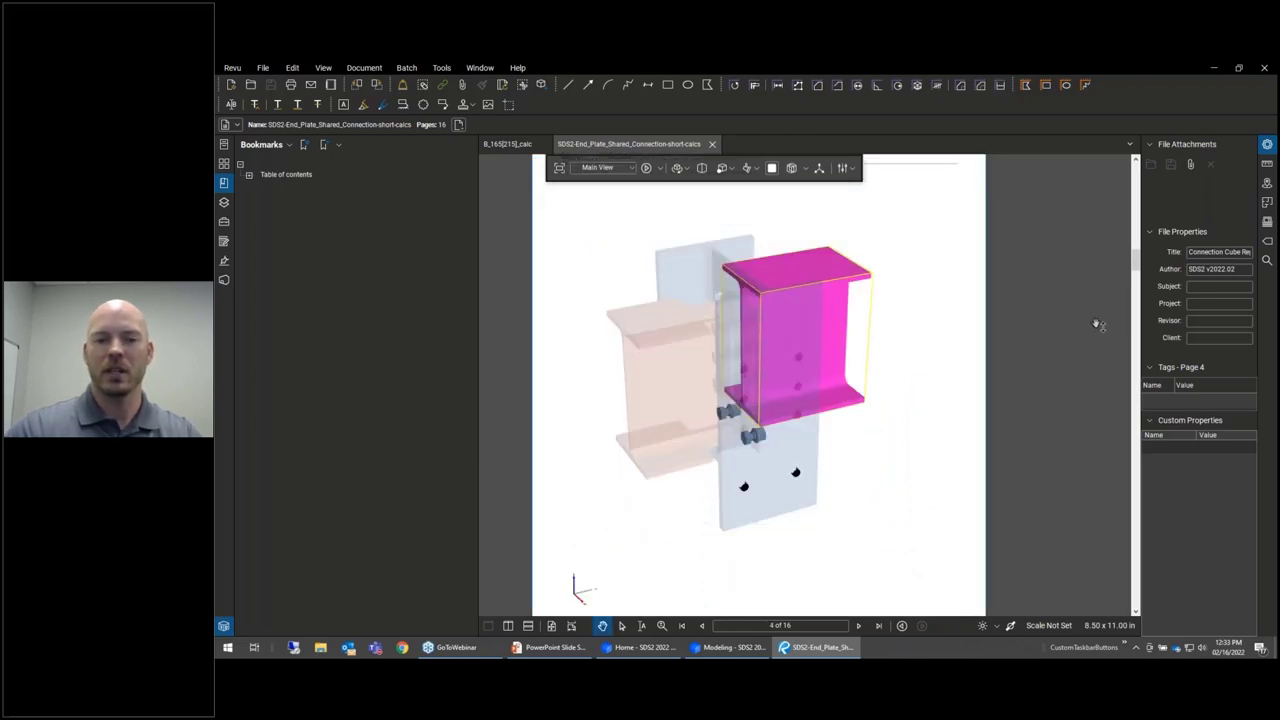
# - Locate B_165 bolt 1 and bolt 2 in the connection through the 3D model tree, and clear the selection
pyautogui.click(223, 625)
pyautogui.scroll(10, 360, 546)
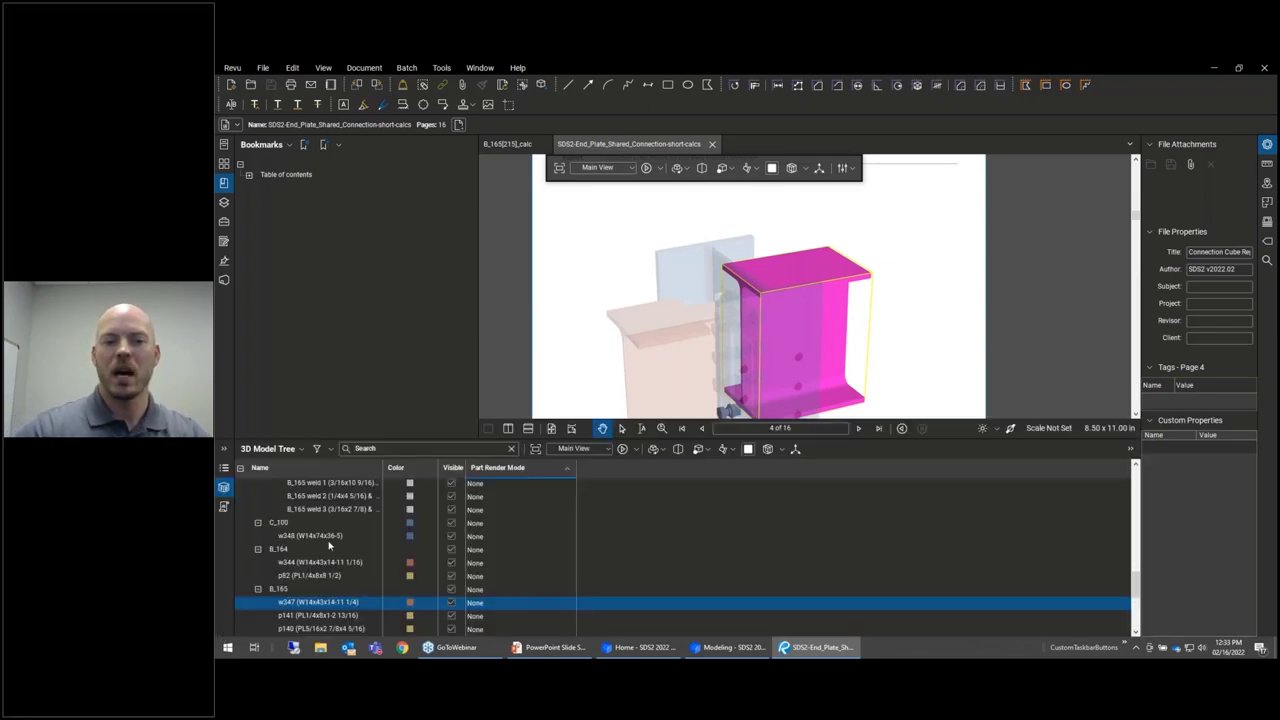
pyautogui.click(320, 540)
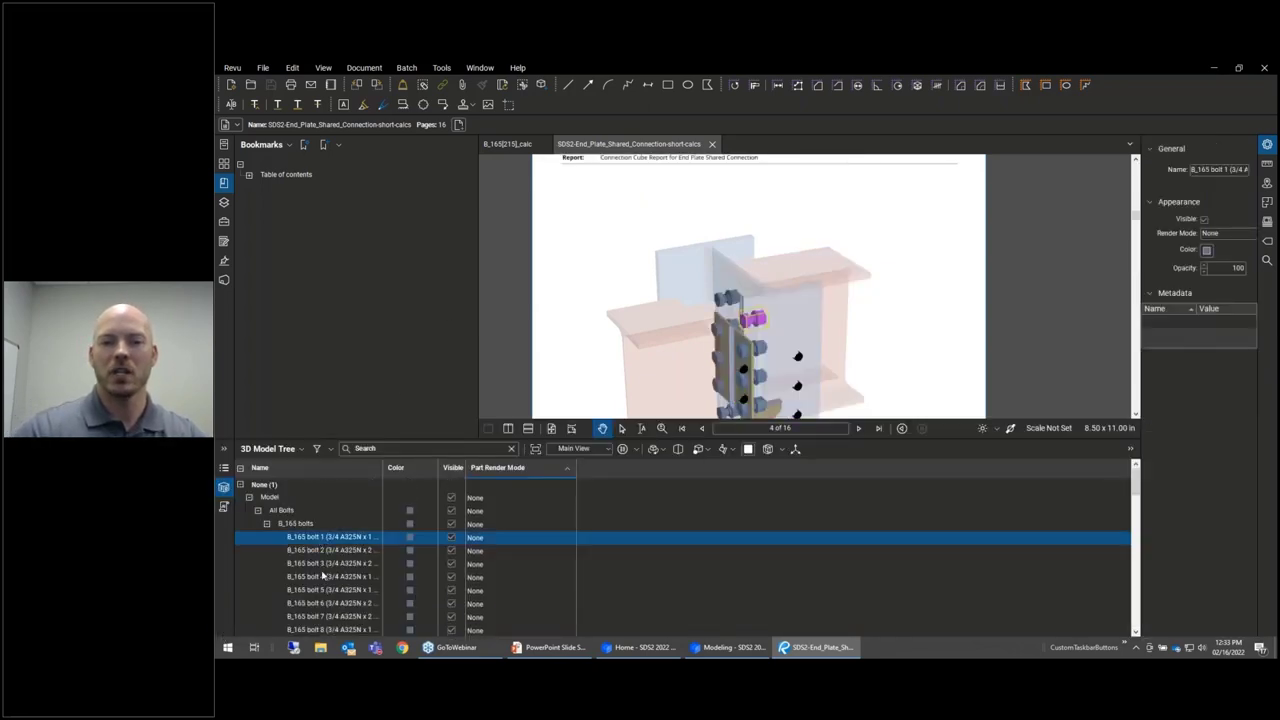
pyautogui.press('Down')
pyautogui.press('Down')
pyautogui.click(290, 511)
pyautogui.click(300, 526)
pyautogui.click(314, 539)
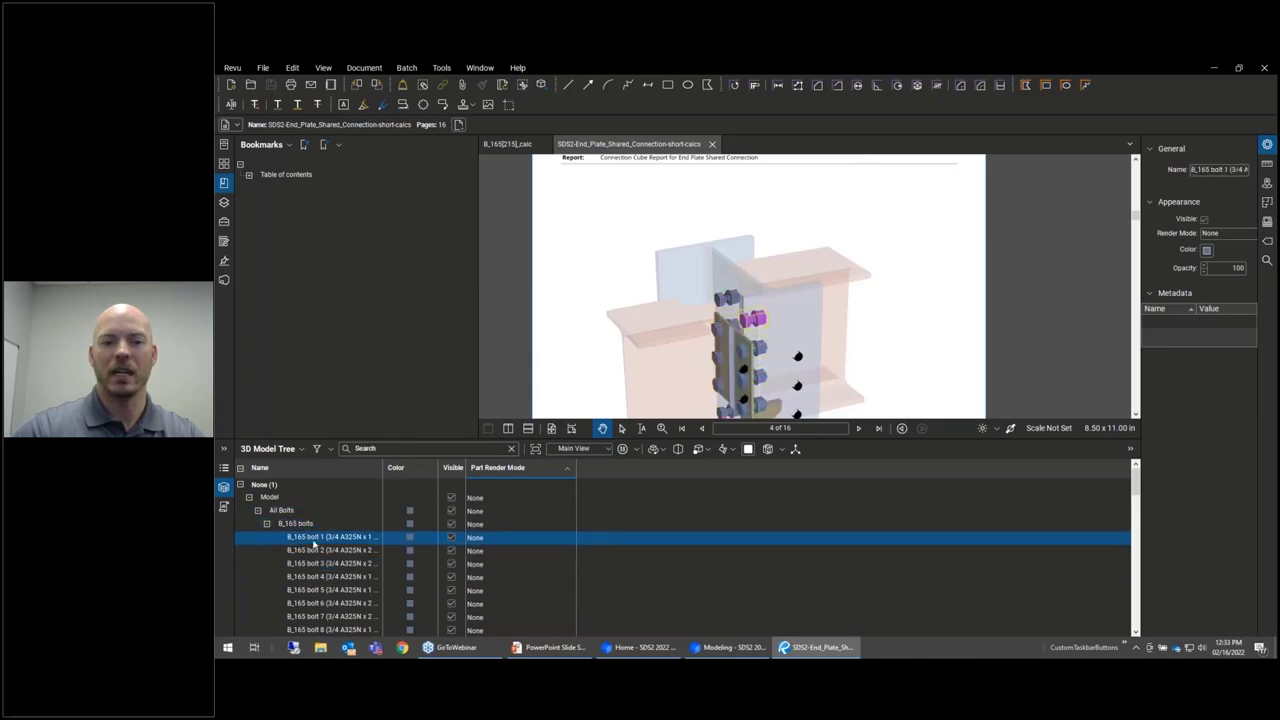
pyautogui.click(320, 551)
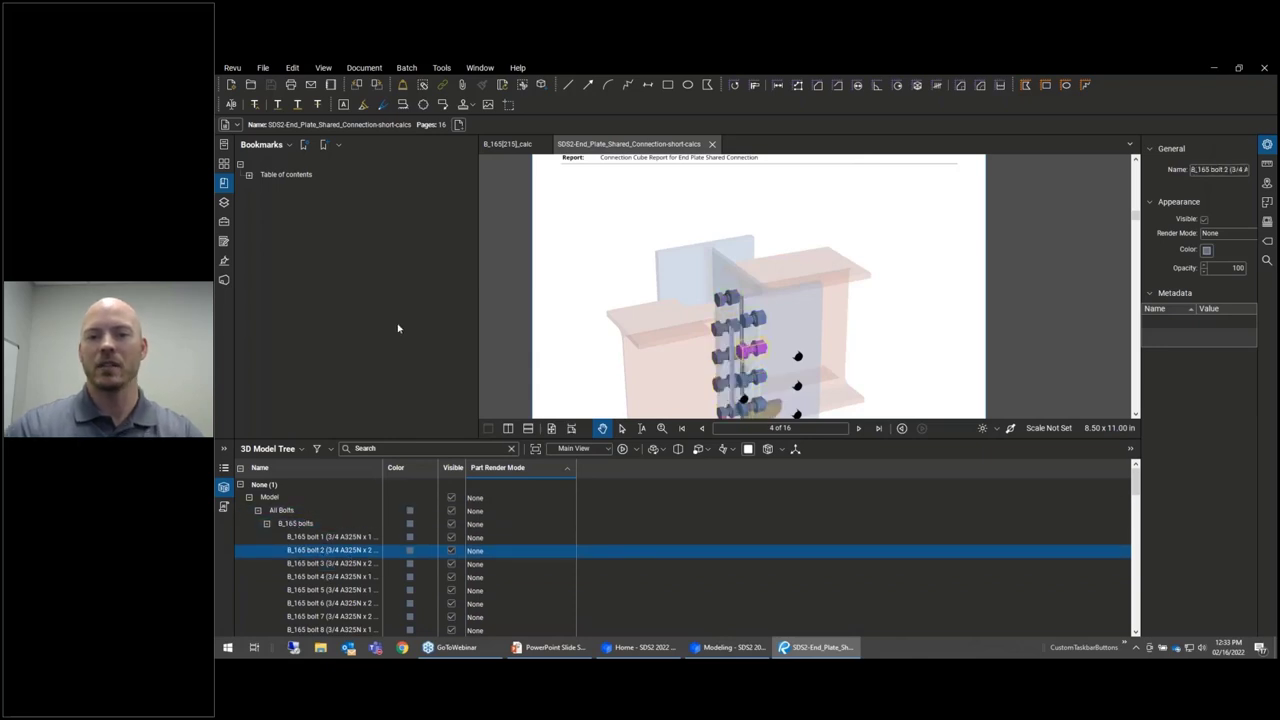
pyautogui.click(223, 489)
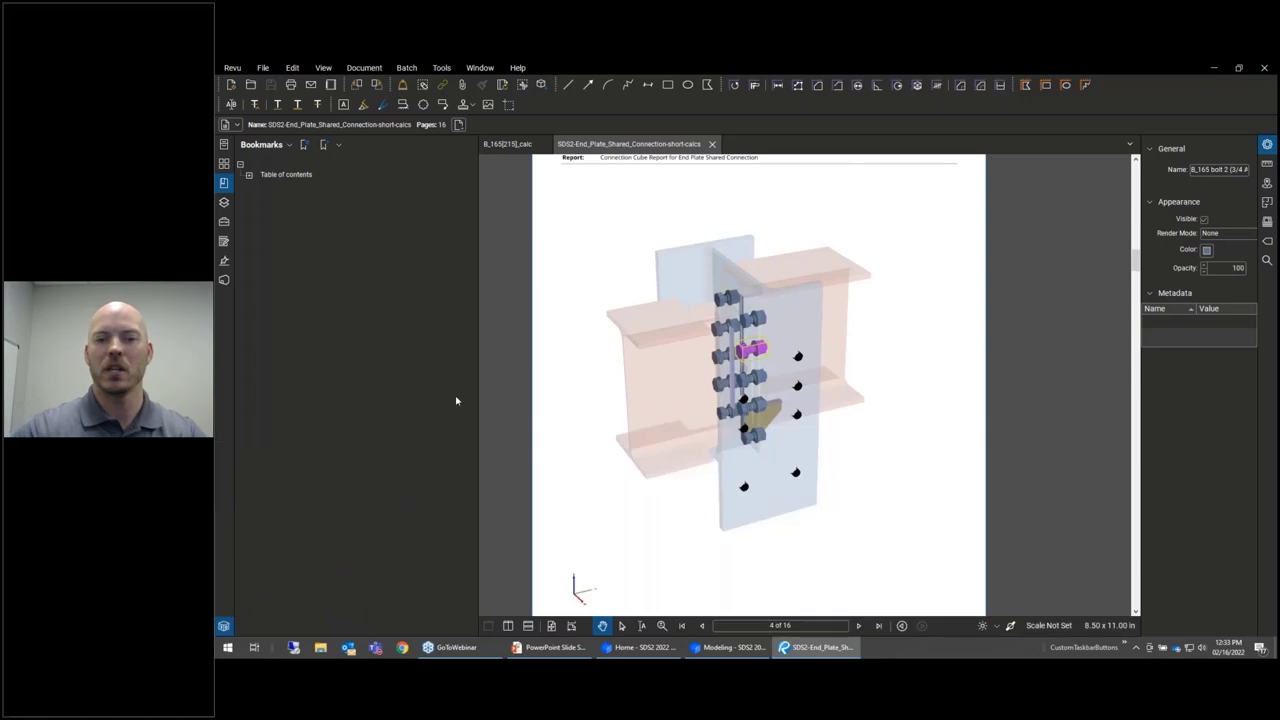
pyautogui.click(571, 405)
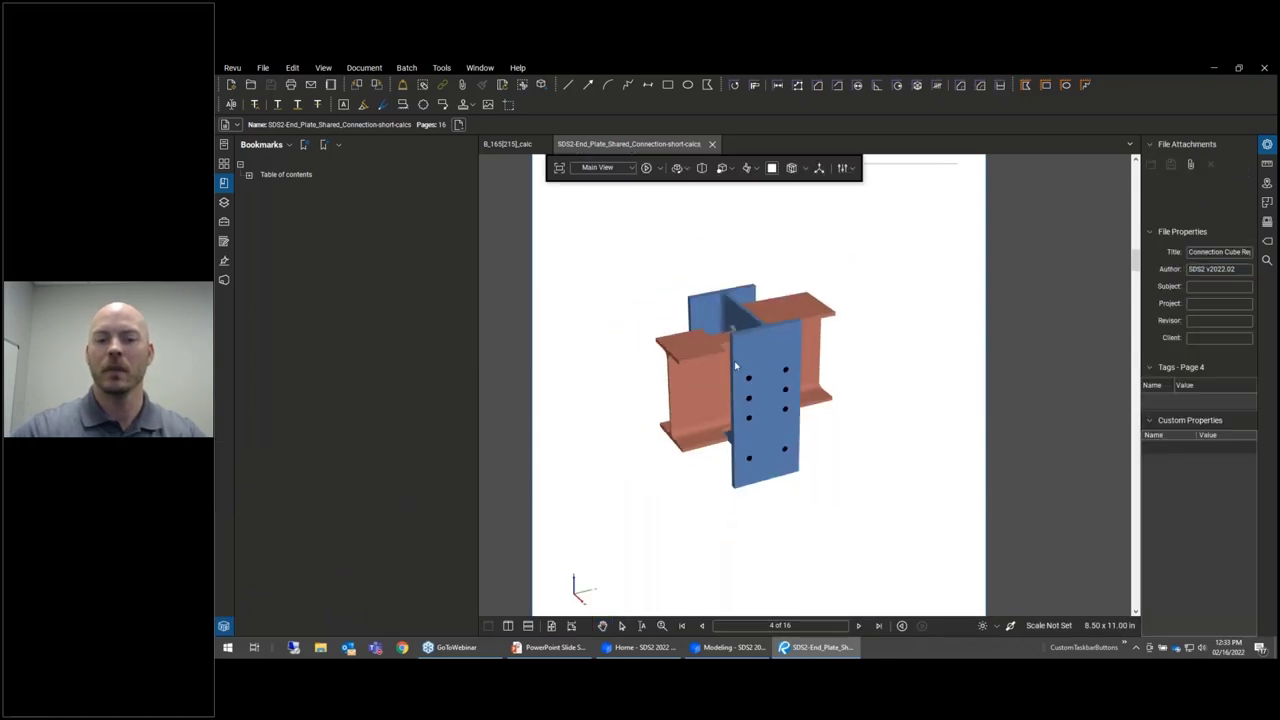
# - Examine the design strength summaries for the left end of member [215] and the right end of member [214]
pyautogui.keyDown('ctrl'); pyautogui.scroll(-2, 1031, 382); pyautogui.keyUp('ctrl')
pyautogui.scroll(-3, 1031, 382)
pyautogui.scroll(-2, 1028, 395)
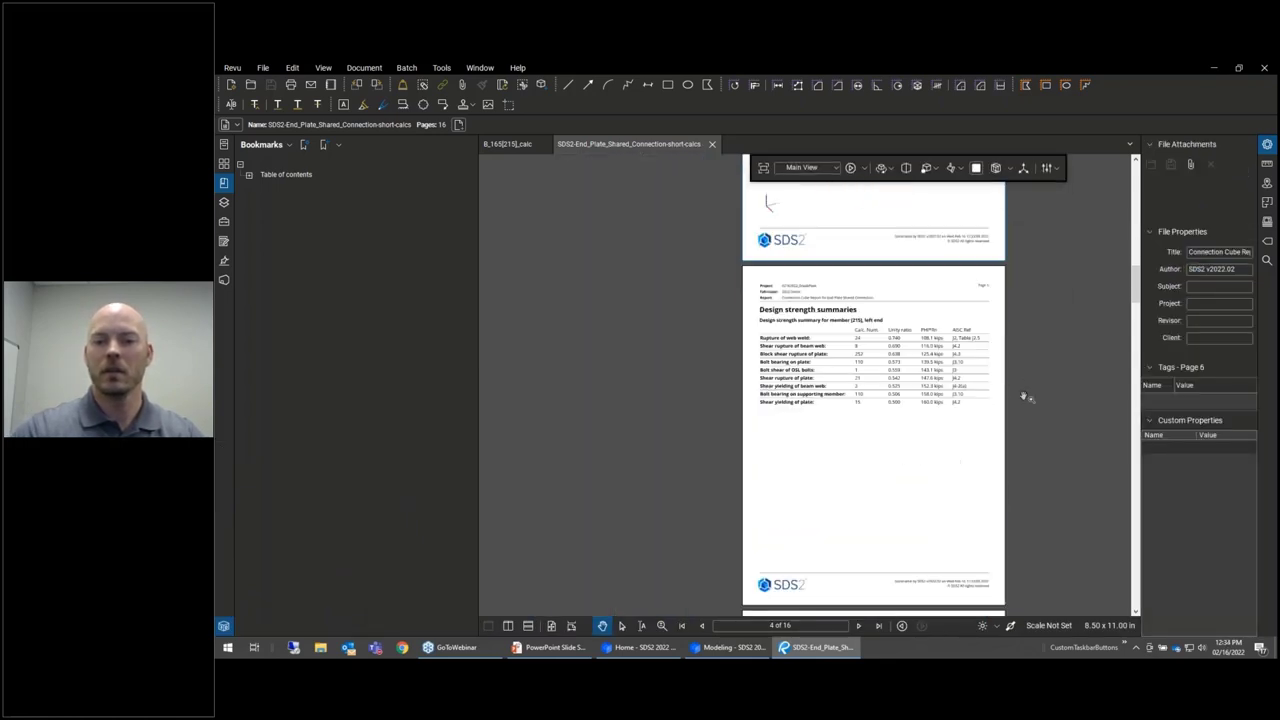
pyautogui.keyDown('ctrl'); pyautogui.scroll(2, 1027, 398); pyautogui.keyUp('ctrl')
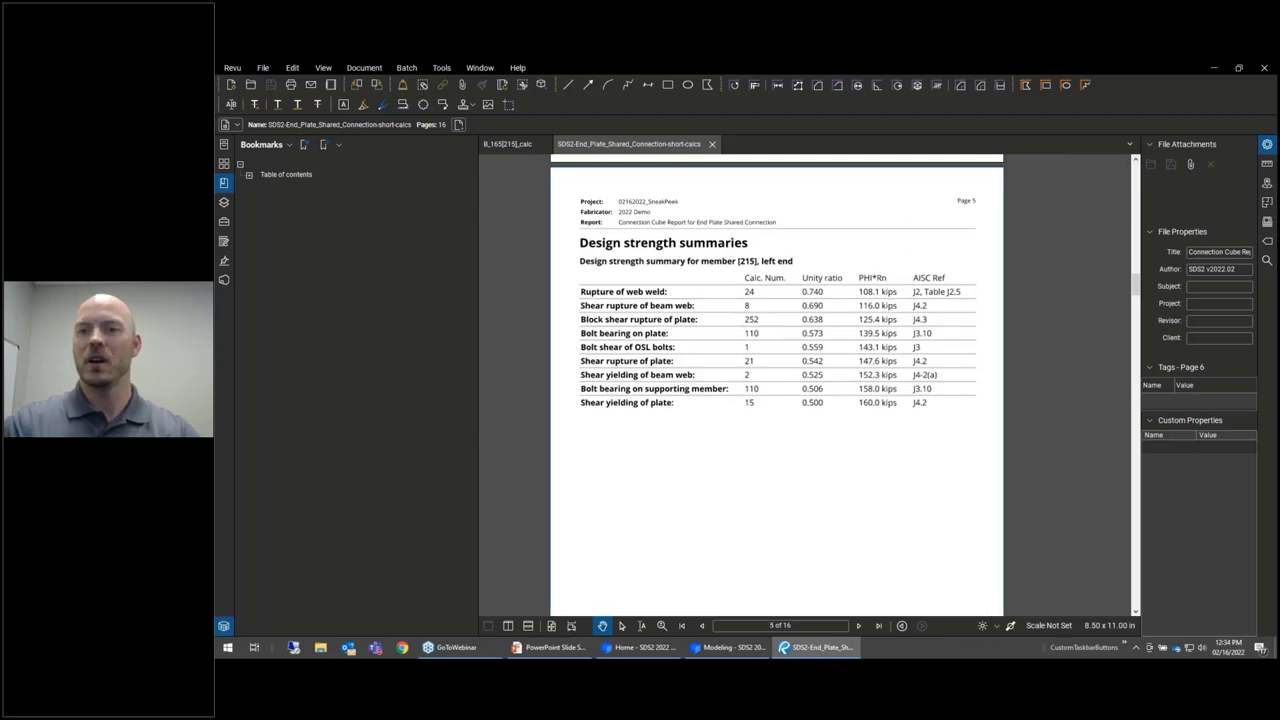
pyautogui.scroll(-2, 997, 388)
pyautogui.scroll(-5, 997, 388)
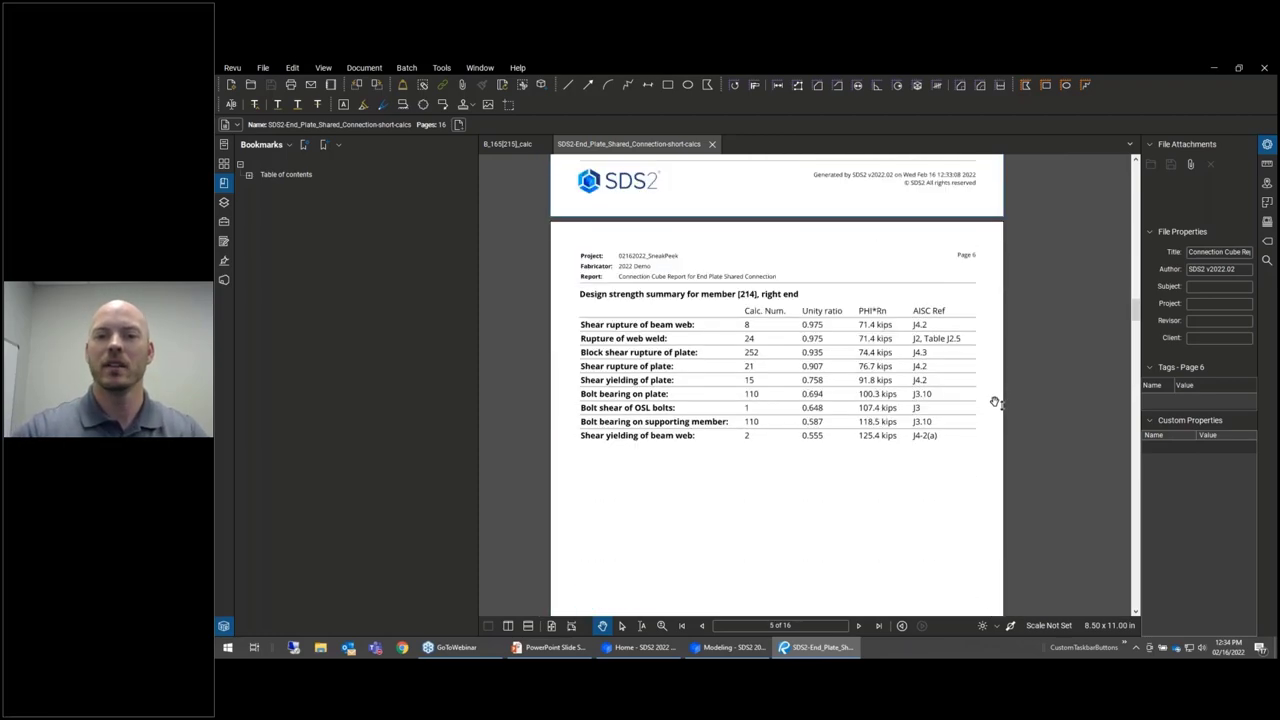
# - Review the report's notes and conclusions for both end plates and the additional notes page
pyautogui.scroll(-5, 790, 338)
pyautogui.keyDown('ctrl'); pyautogui.scroll(-1, 1013, 333); pyautogui.keyUp('ctrl')
pyautogui.scroll(-3, 986, 360)
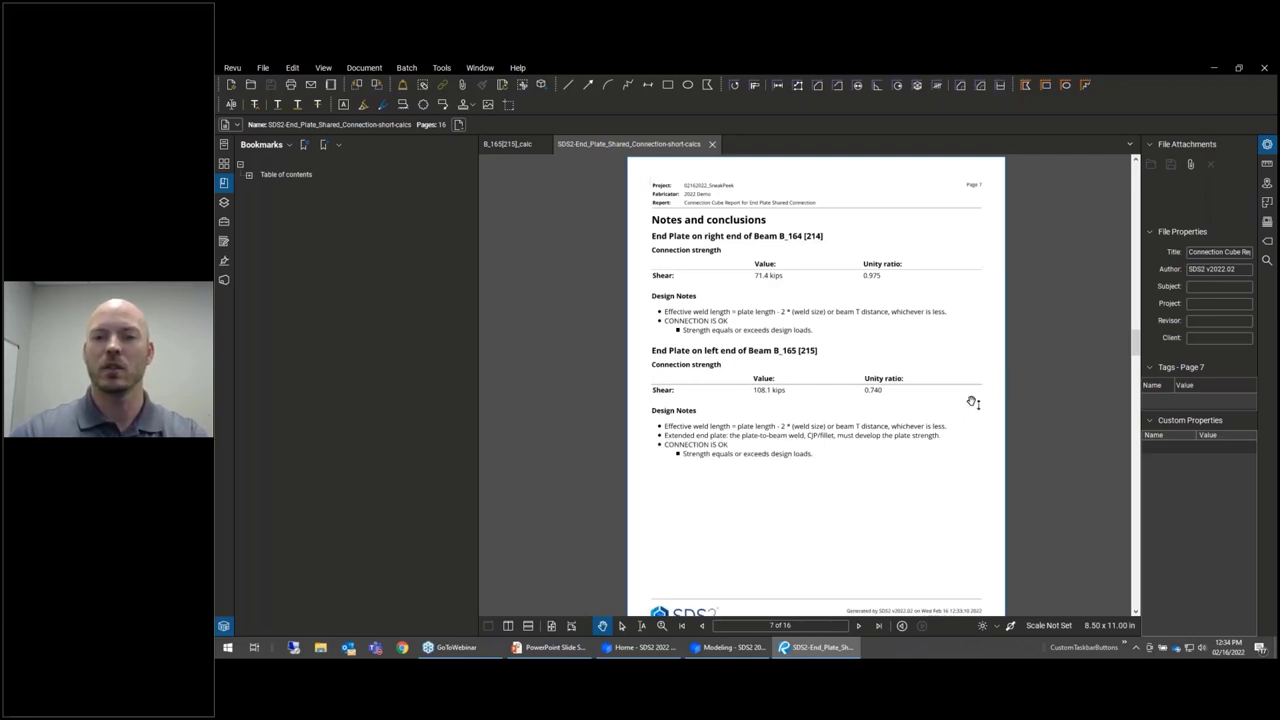
pyautogui.scroll(-3, 997, 410)
pyautogui.scroll(-2, 997, 413)
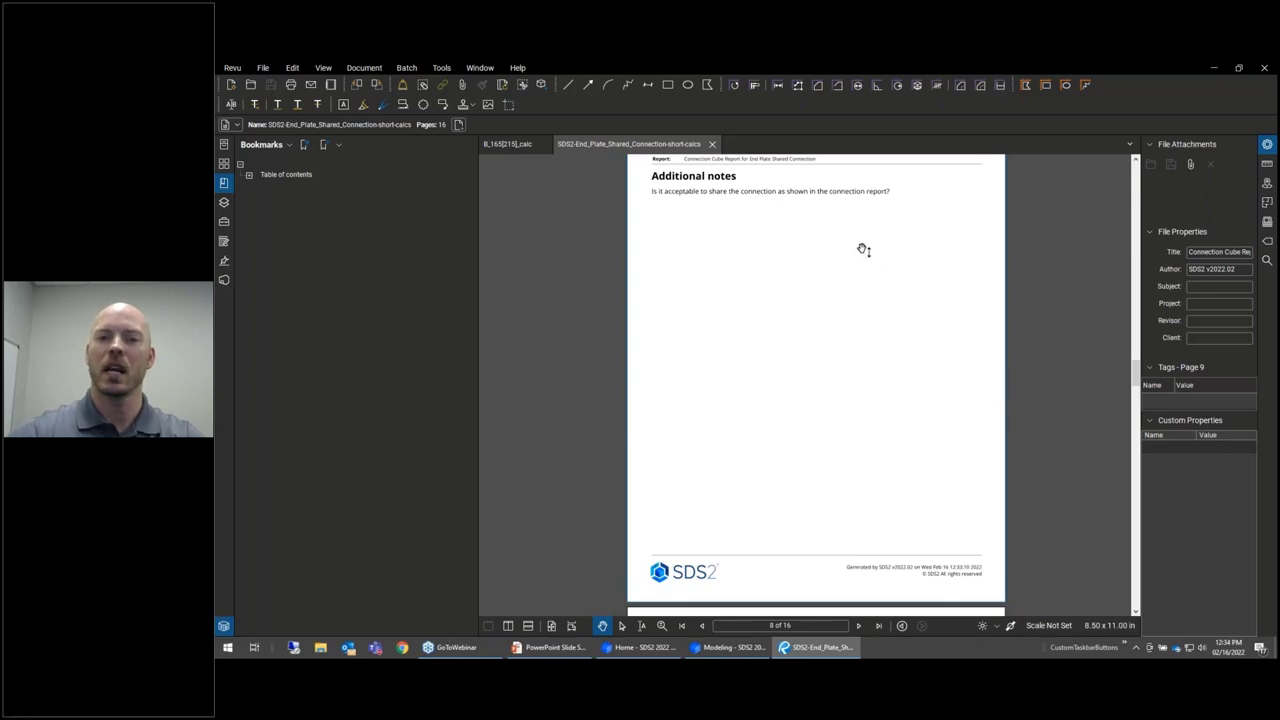
pyautogui.scroll(1, 733, 253)
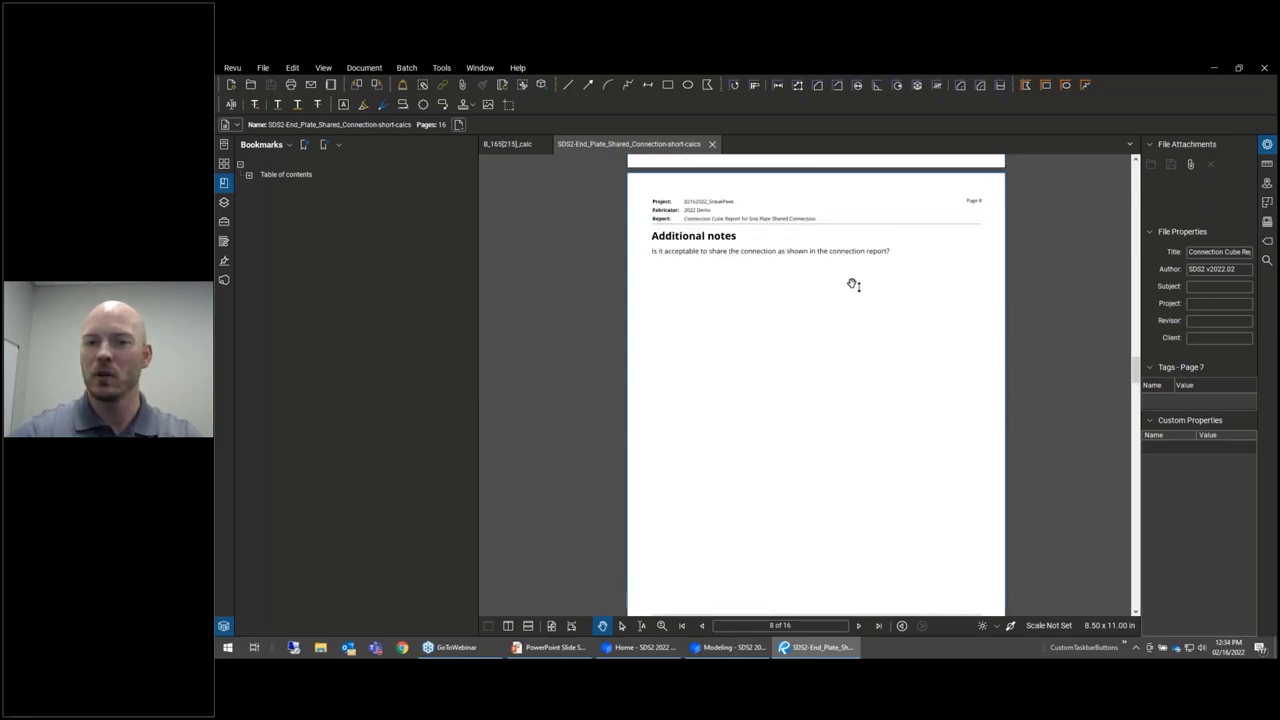
# - Read through the report's remaining pages on both beams, covering section properties, design summaries, connection strength checks and connection details
pyautogui.scroll(-9, 1005, 348)
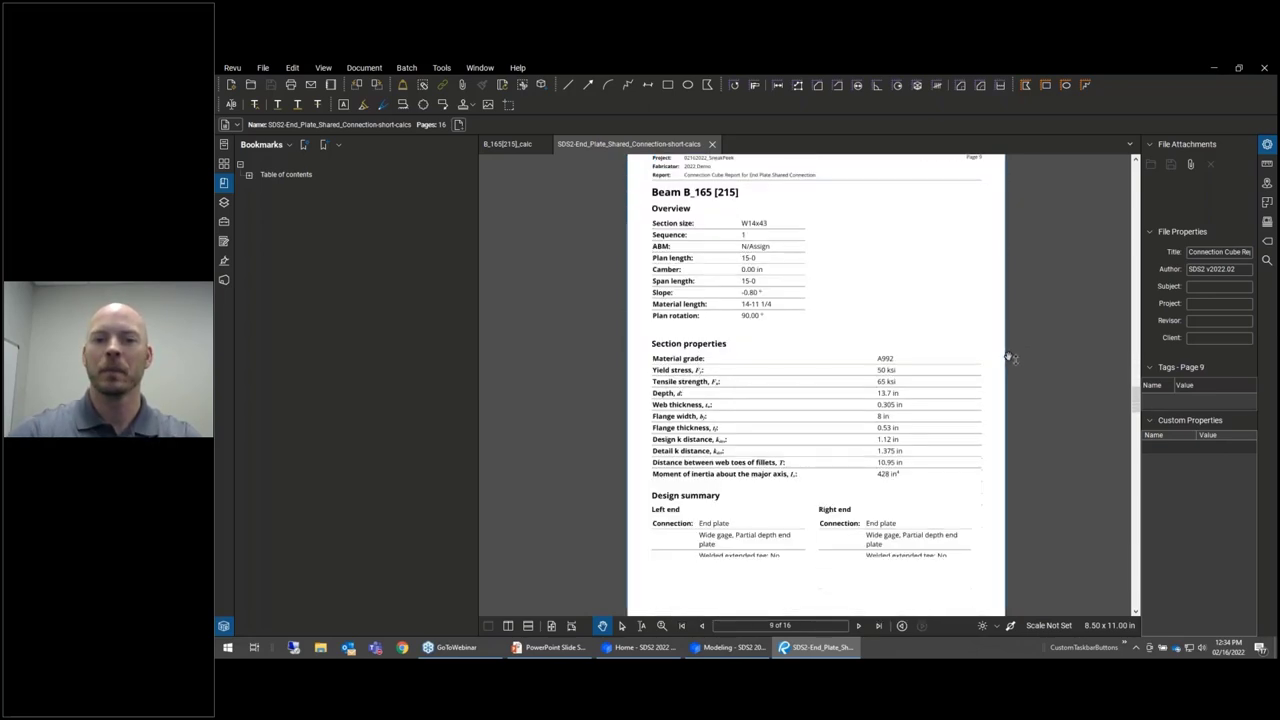
pyautogui.scroll(-5, 971, 369)
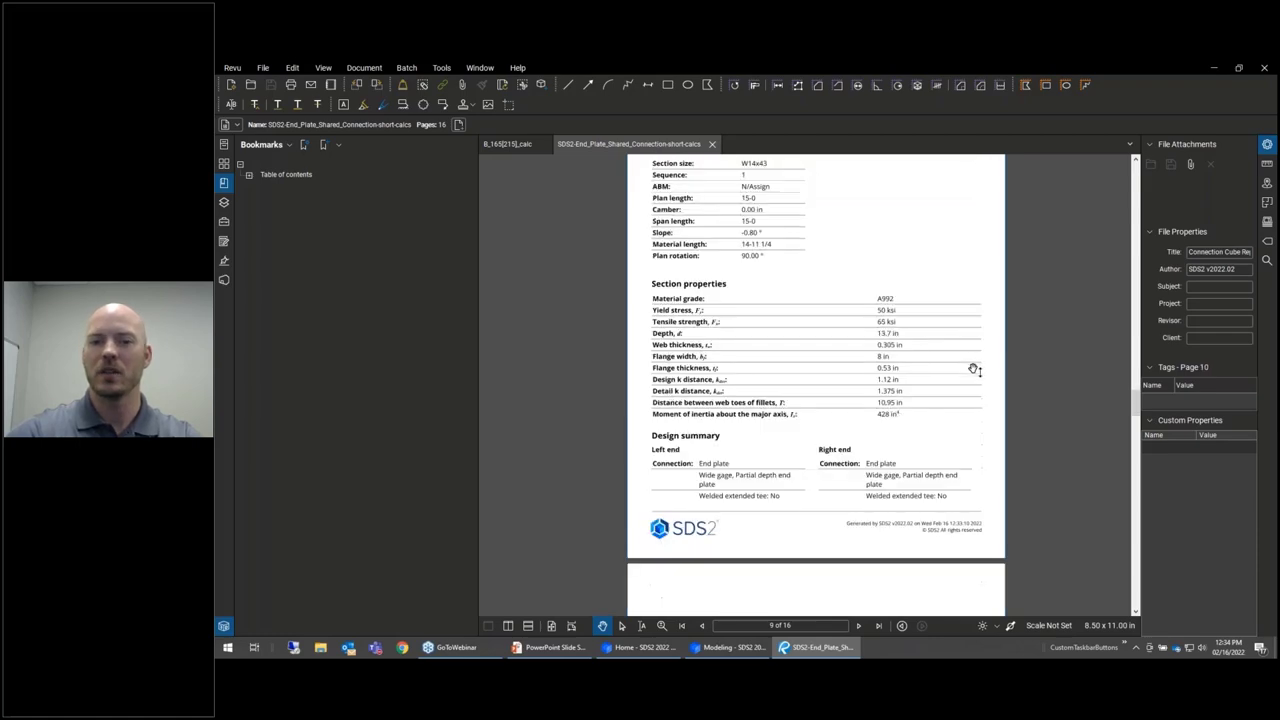
pyautogui.scroll(-10, 972, 372)
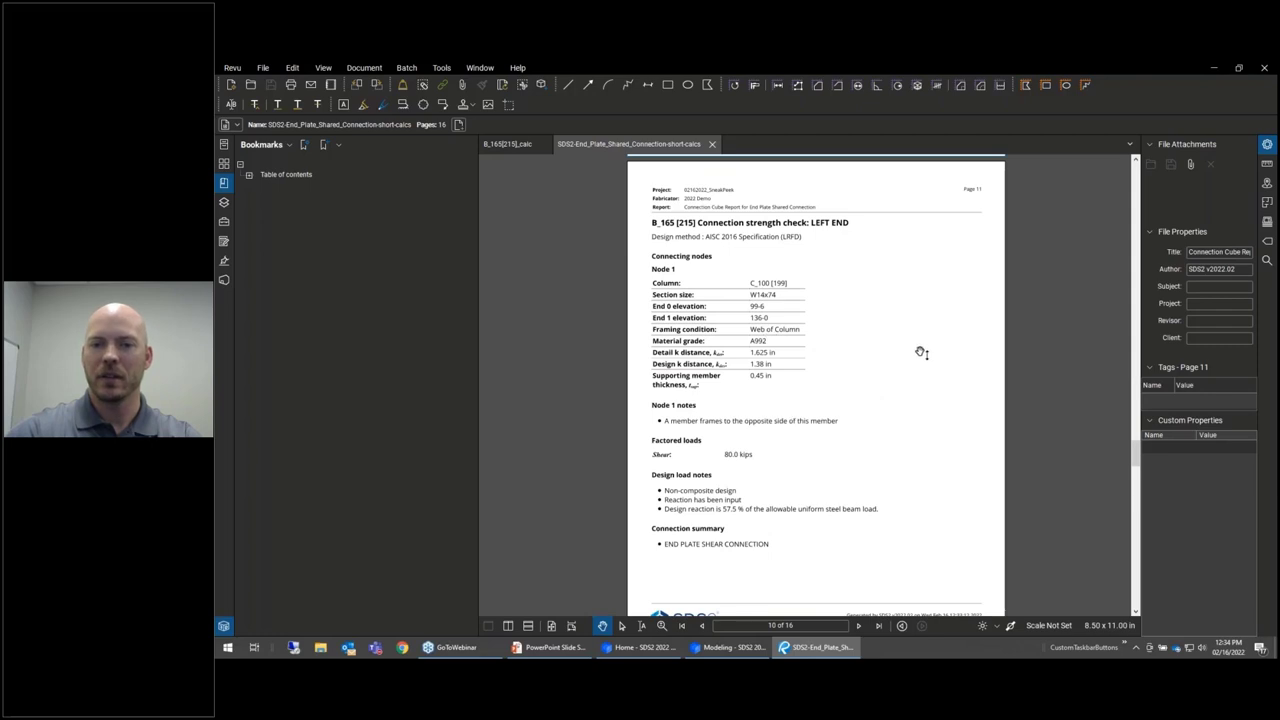
pyautogui.scroll(-6, 919, 400)
pyautogui.scroll(-9, 876, 416)
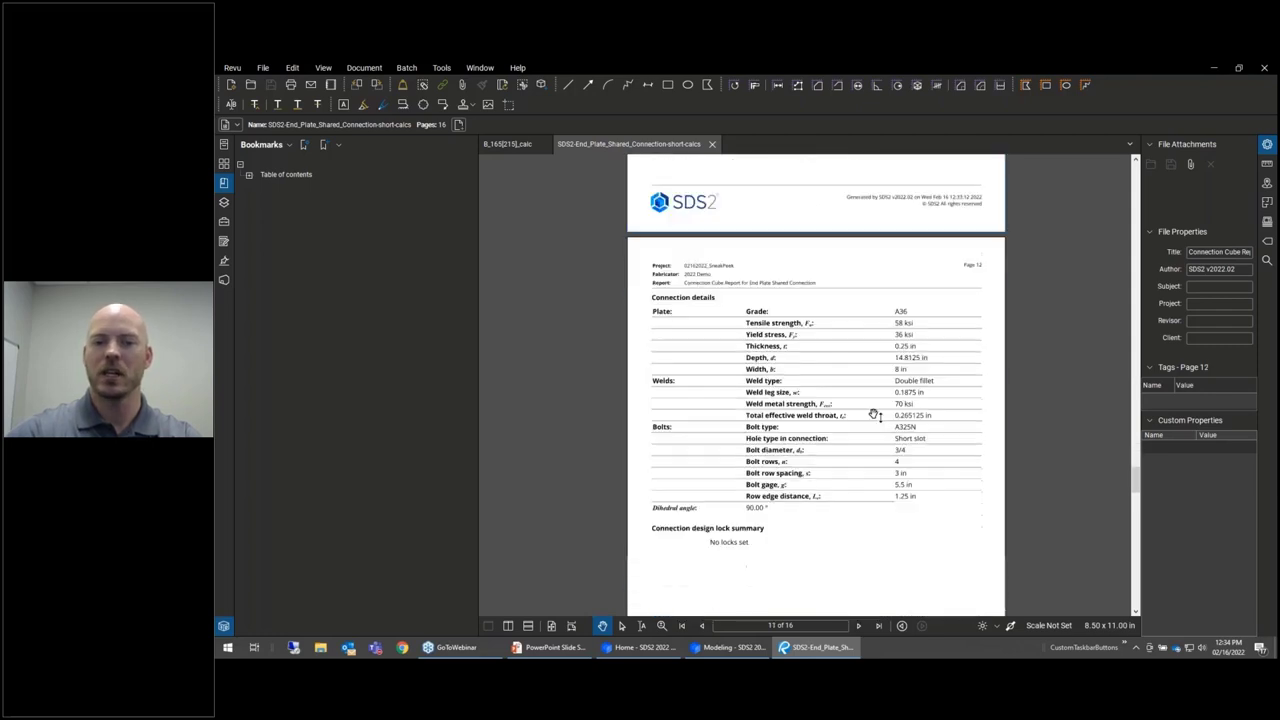
pyautogui.scroll(-3, 876, 416)
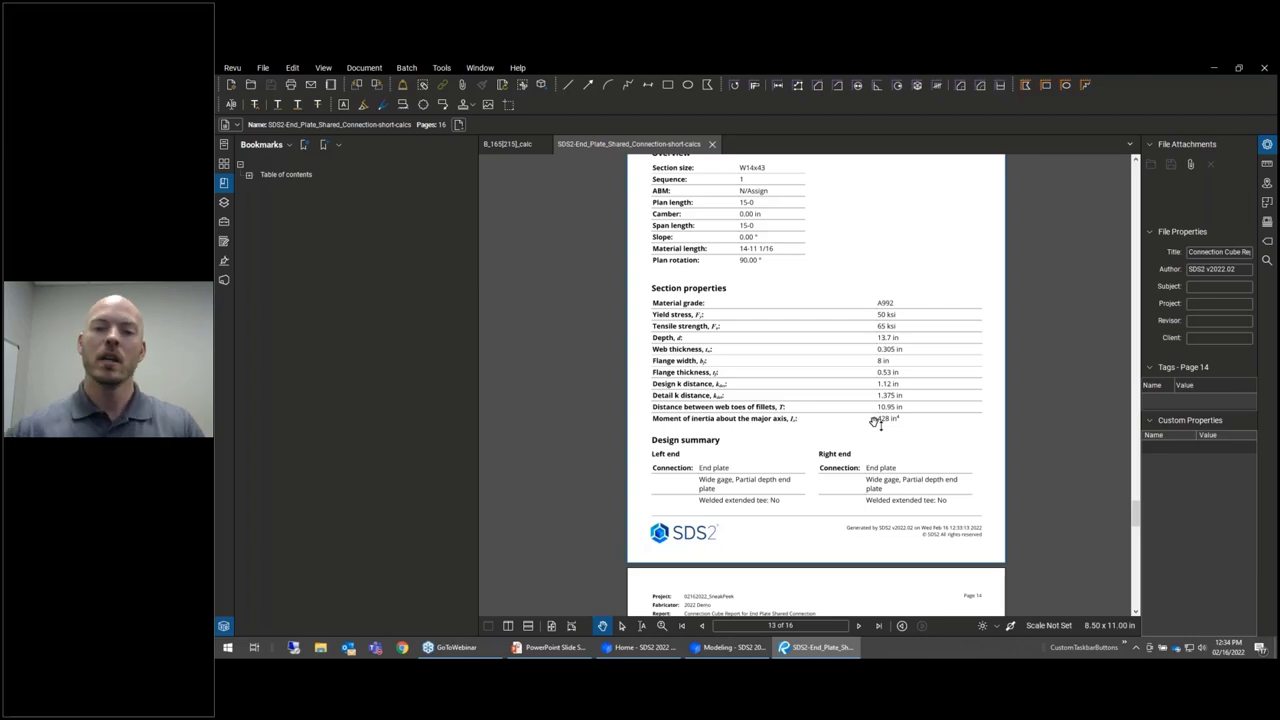
pyautogui.scroll(-5, 890, 385)
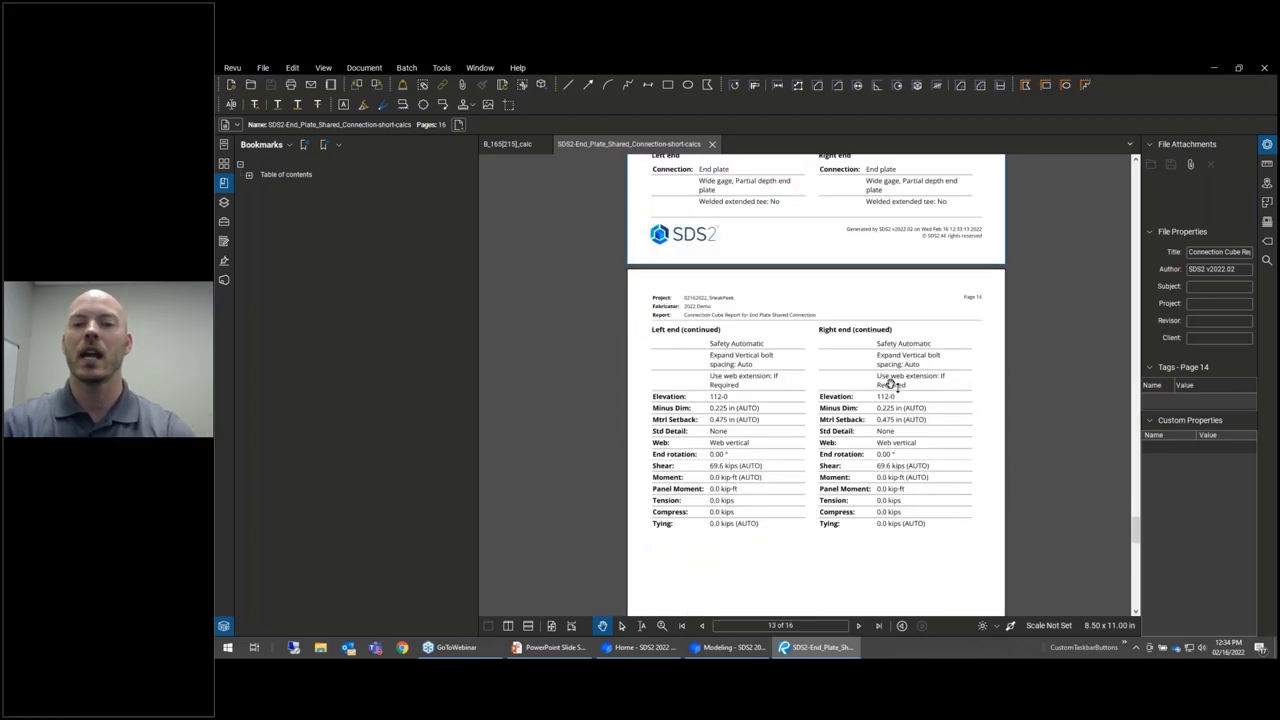
pyautogui.scroll(-2, 890, 385)
pyautogui.scroll(-10, 880, 368)
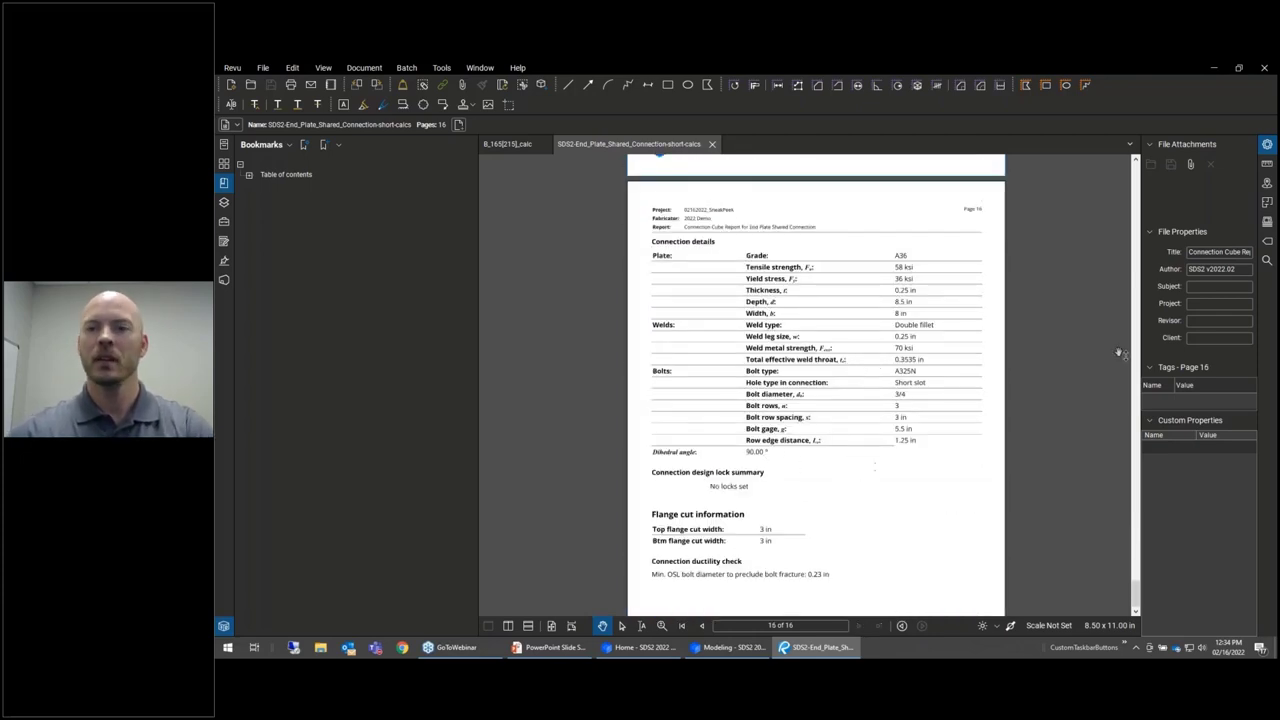
pyautogui.scroll(-1, 775, 457)
# - Return to SDS2 Modeling and cancel the connection cube edit
pyautogui.click(728, 647)
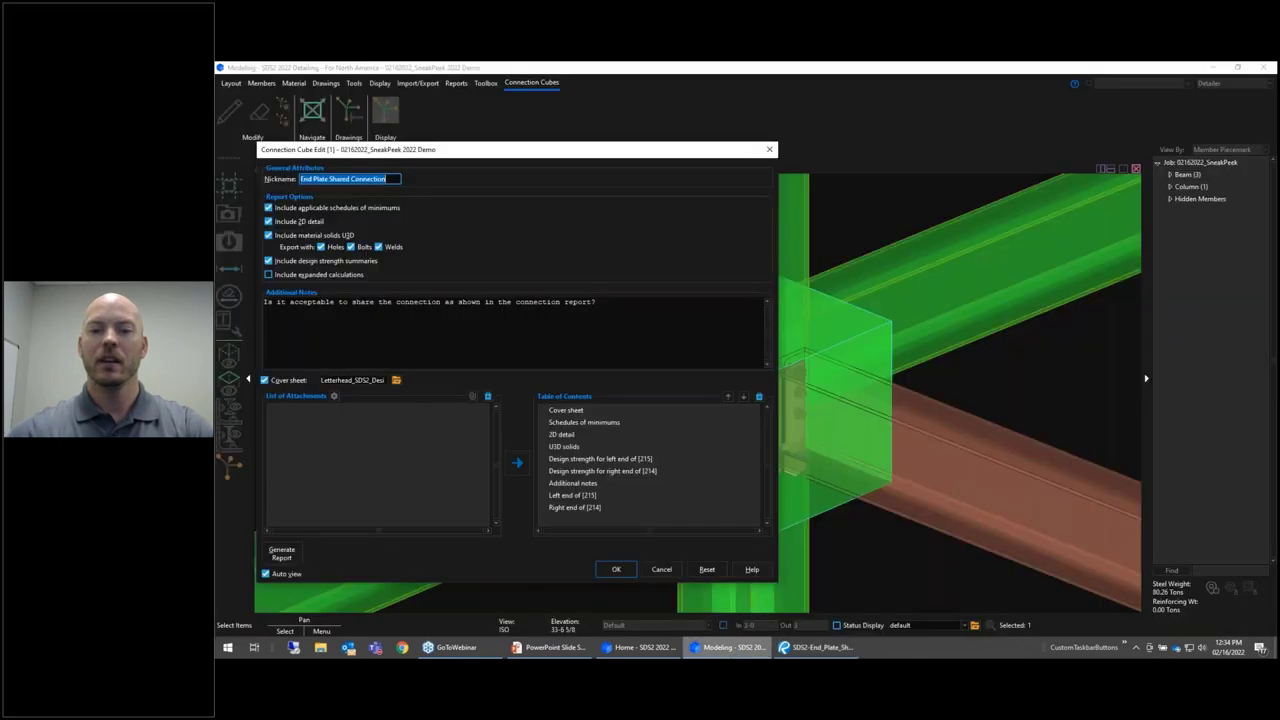
pyautogui.click(650, 575)
# - Open the connection cube detail ConnCube 1 in the Drawing Editor
pyautogui.click(327, 83)
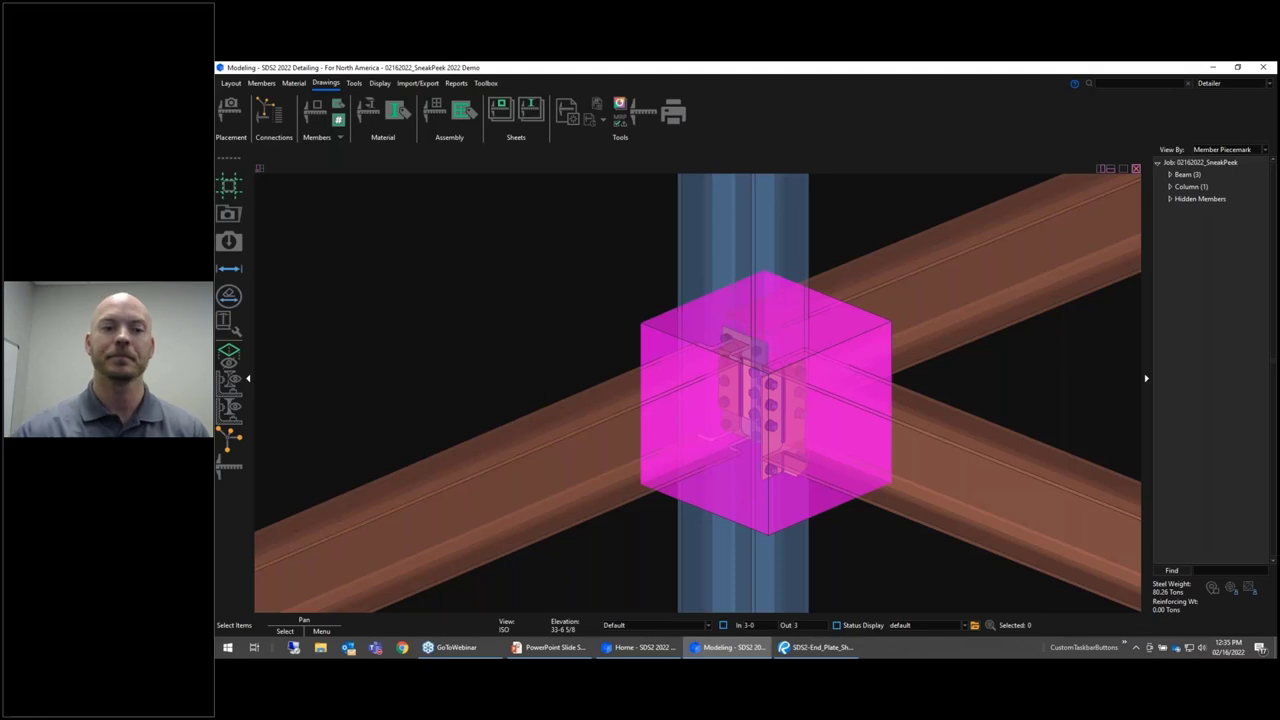
pyautogui.moveTo(567, 248)
pyautogui.mouseDown(button='middle')
pyautogui.moveTo(606, 245)
pyautogui.moveTo(588, 255)
pyautogui.mouseUp(button='middle')
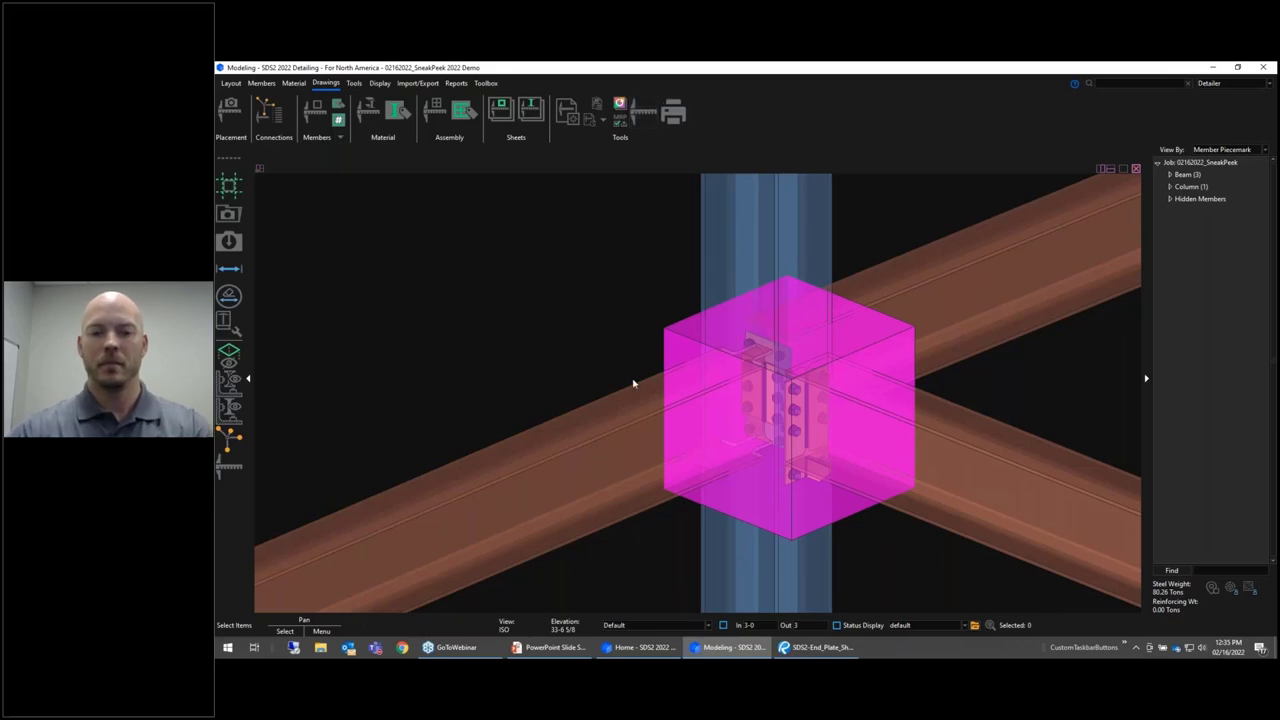
pyautogui.moveTo(605, 329); pyautogui.dragTo(593, 329, button='middle')
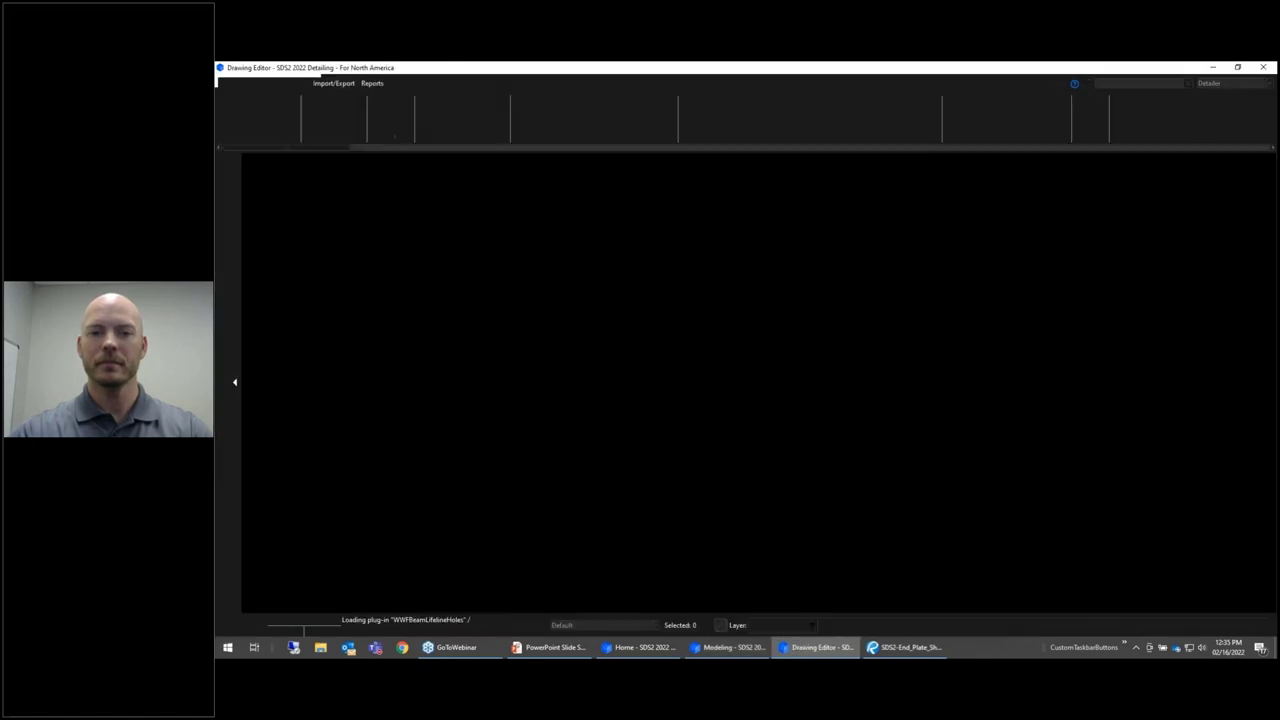
pyautogui.click(900, 444)
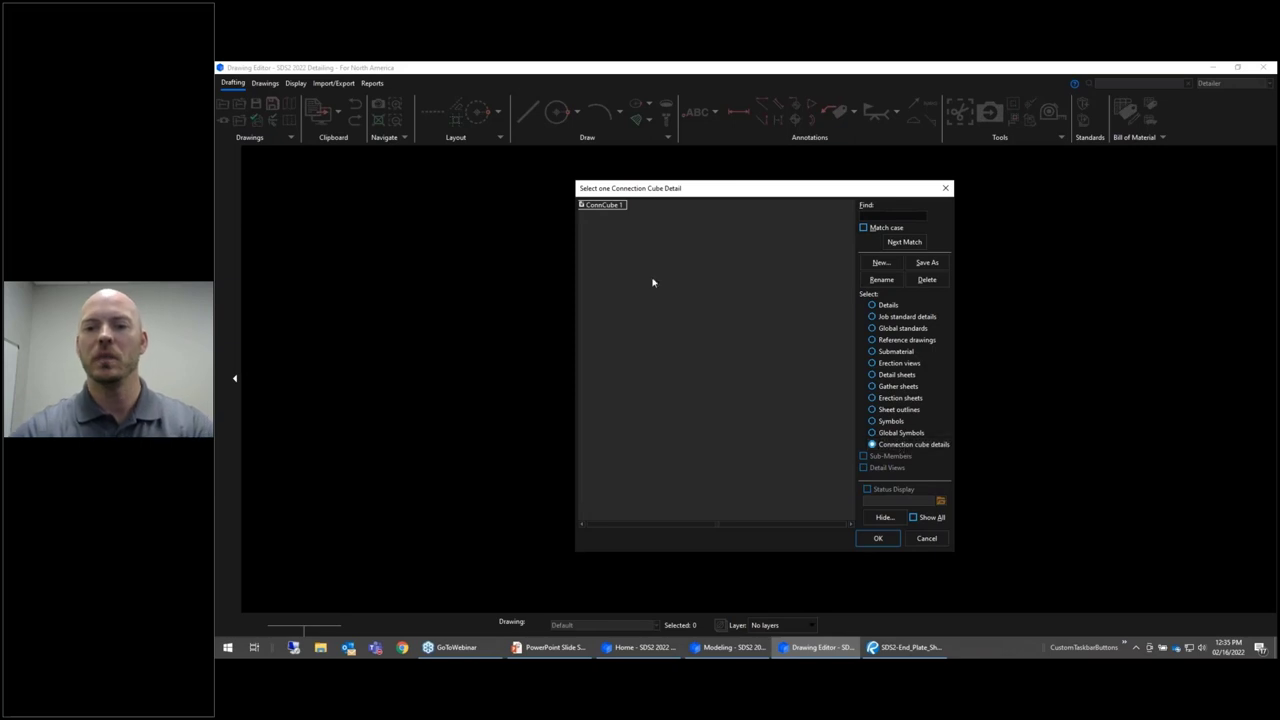
pyautogui.doubleClick(600, 215)
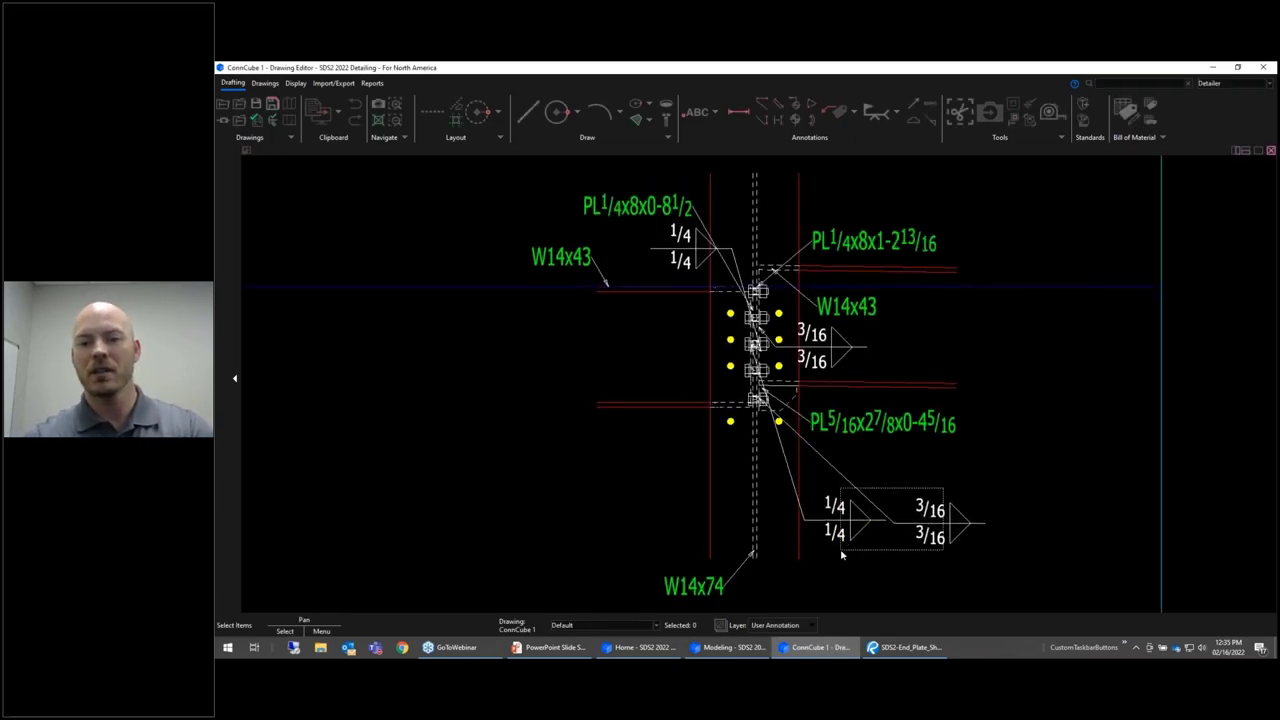
# - Remove the surplus weld symbols from the cube detail and shift the W14x43 label beside the 3/16 weld symbol slightly outward
pyautogui.click(893, 546)
pyautogui.press('Delete')
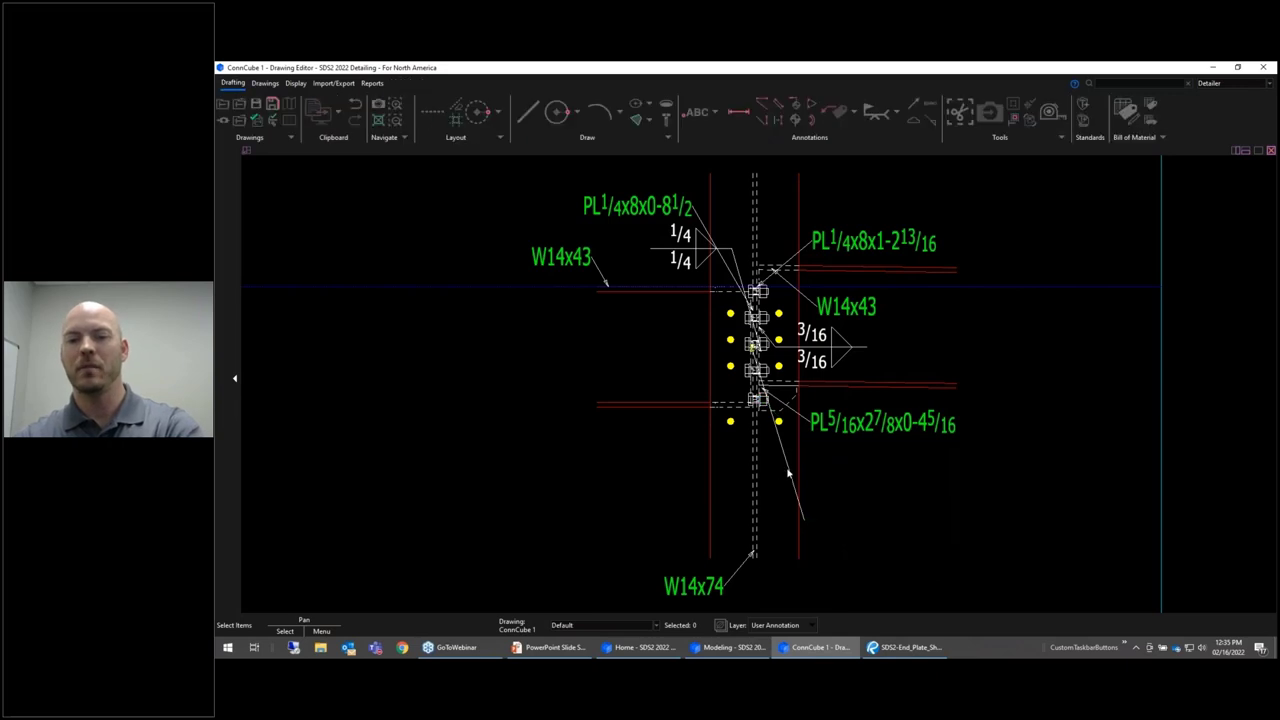
pyautogui.click(692, 248)
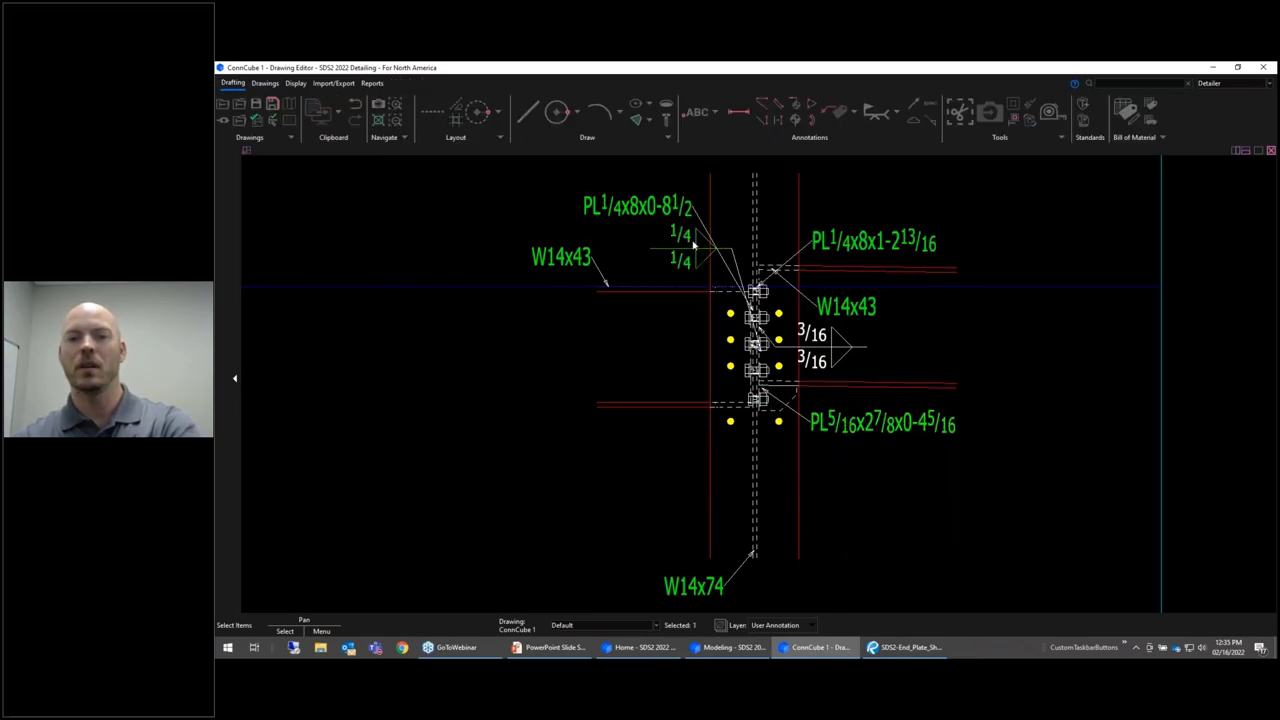
pyautogui.press('Delete')
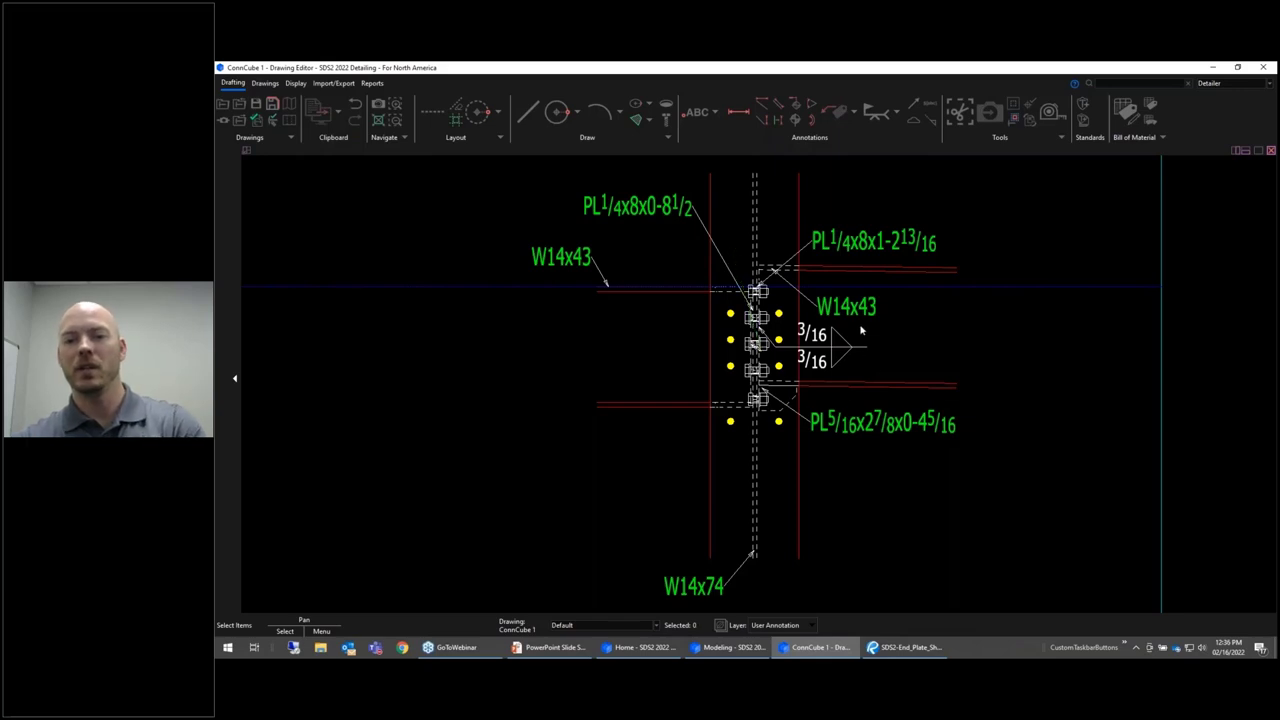
pyautogui.moveTo(883, 319); pyautogui.dragTo(897, 317)
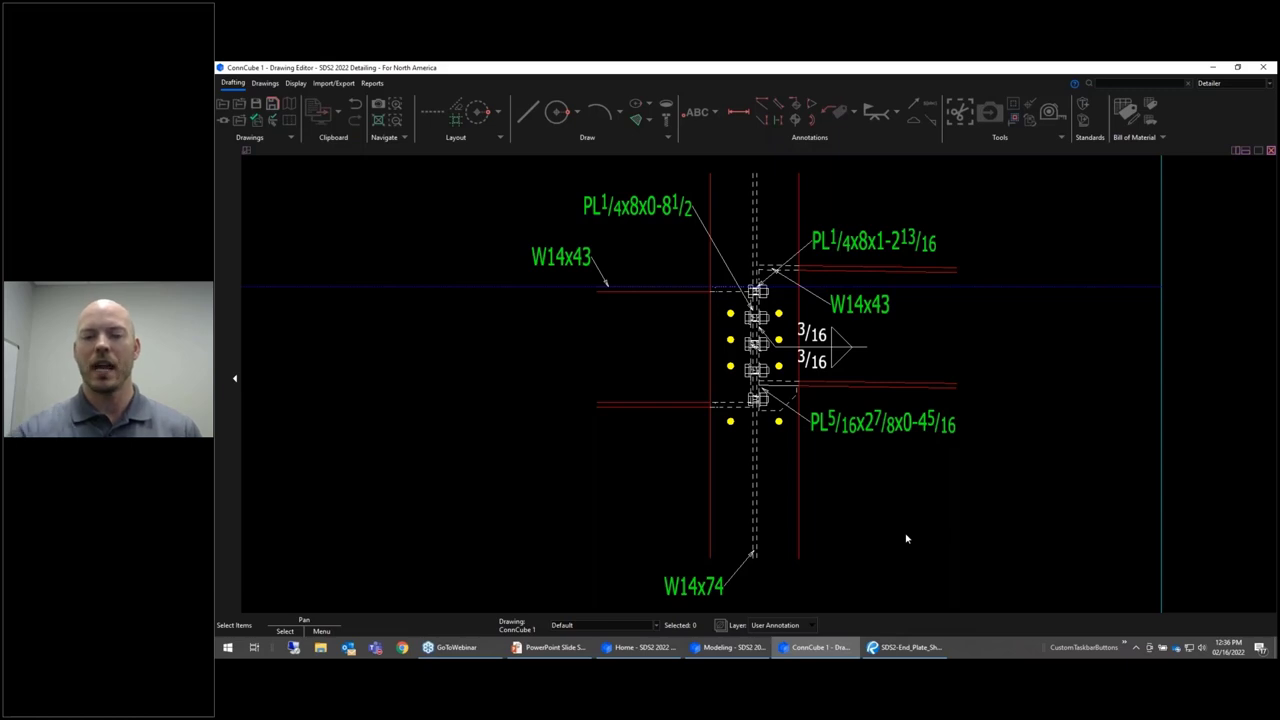
# - Switch back to the Modeling window and try to isolate the connection cube for detailing
pyautogui.click(728, 647)
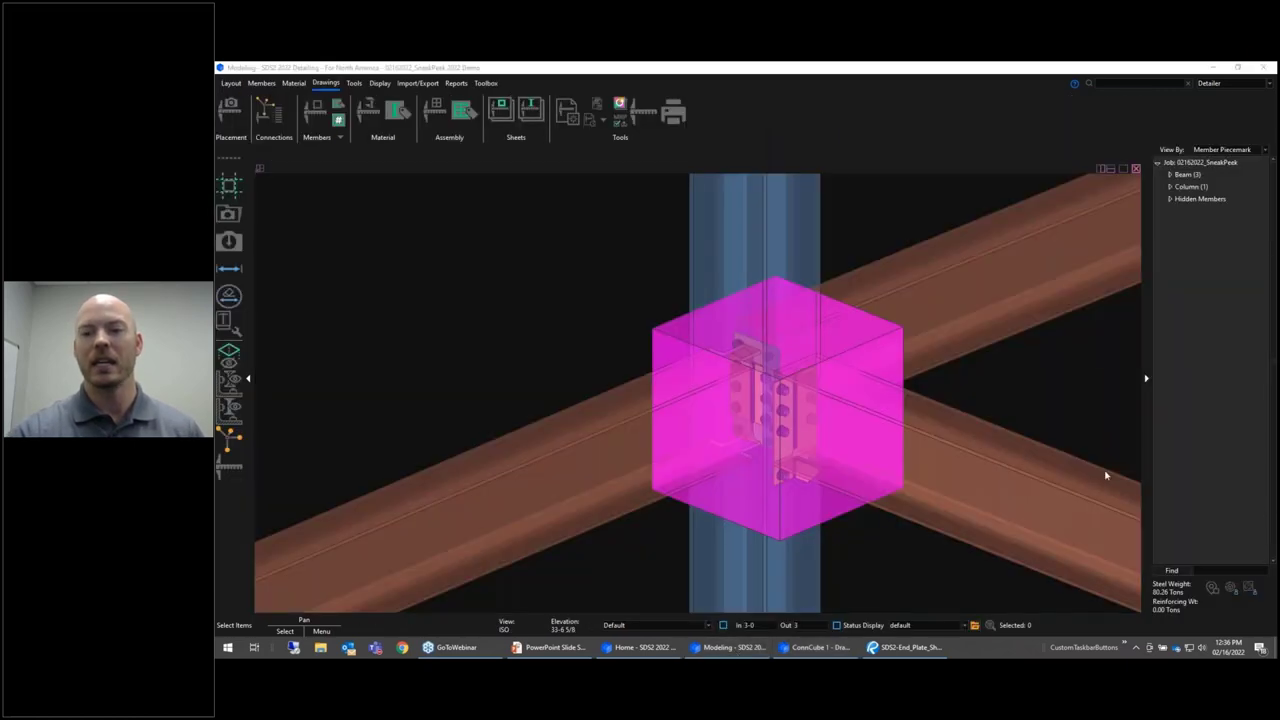
pyautogui.click(878, 362)
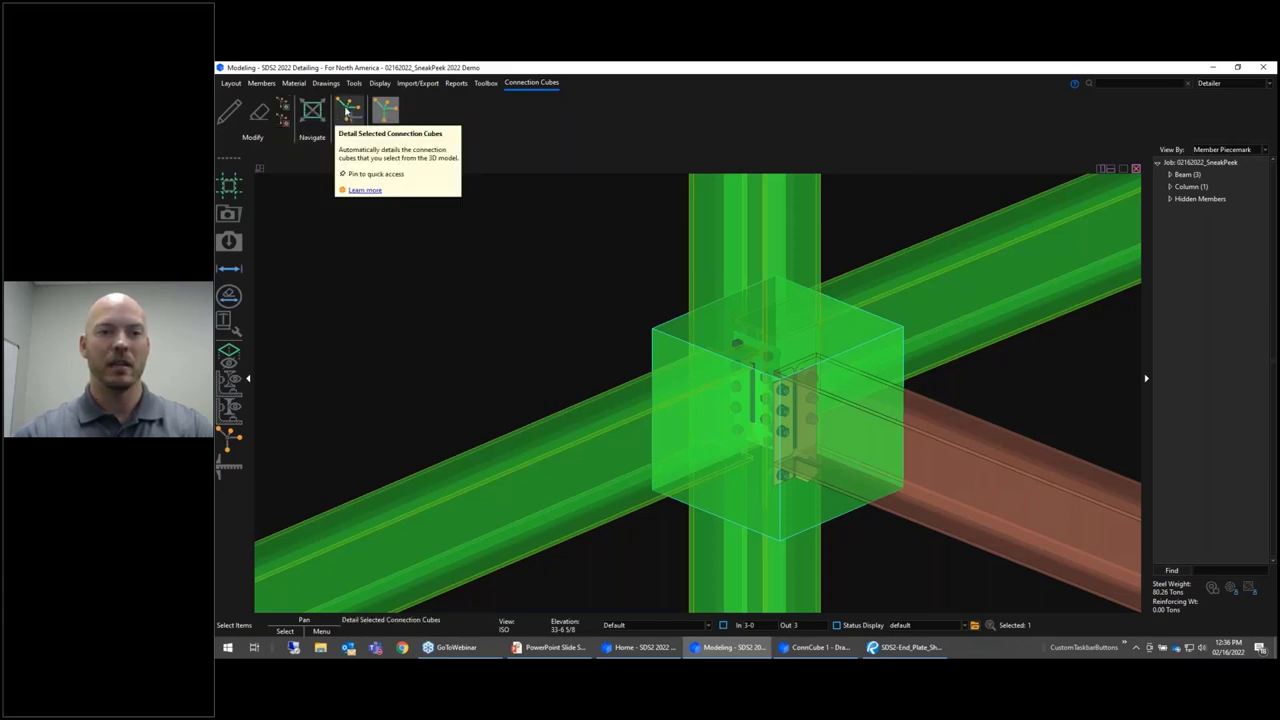
pyautogui.click(385, 110)
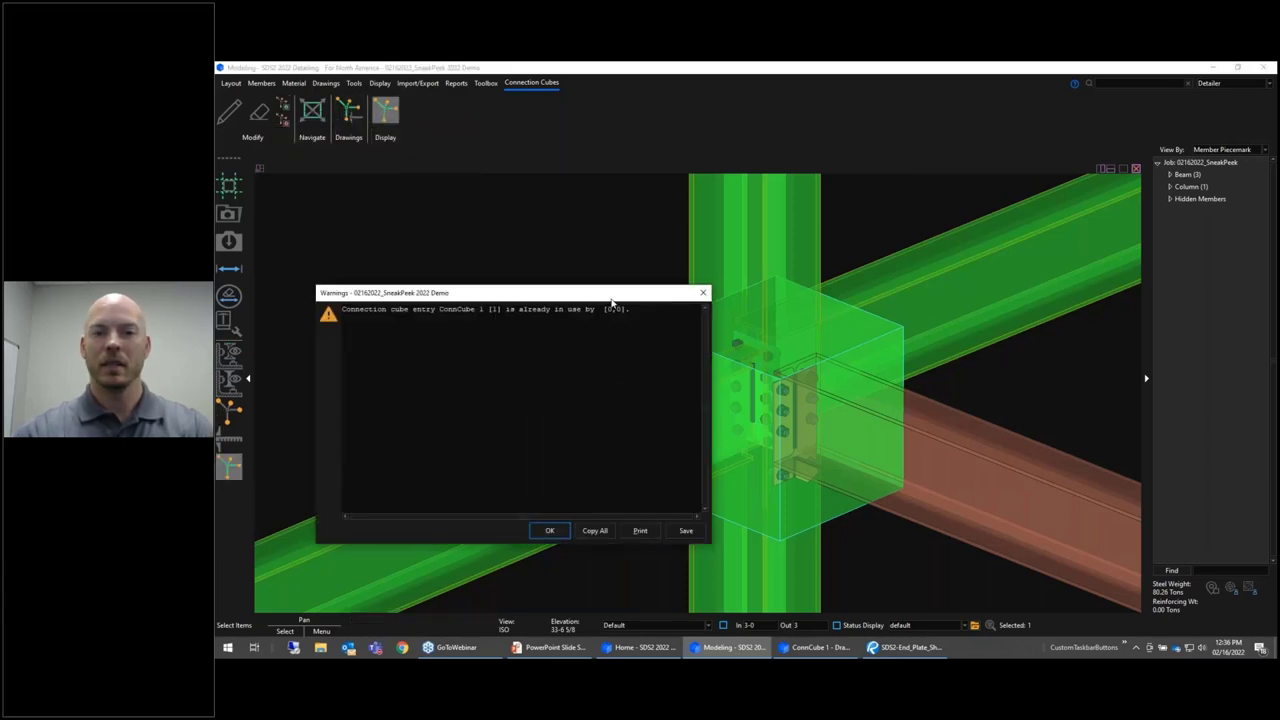
pyautogui.click(549, 530)
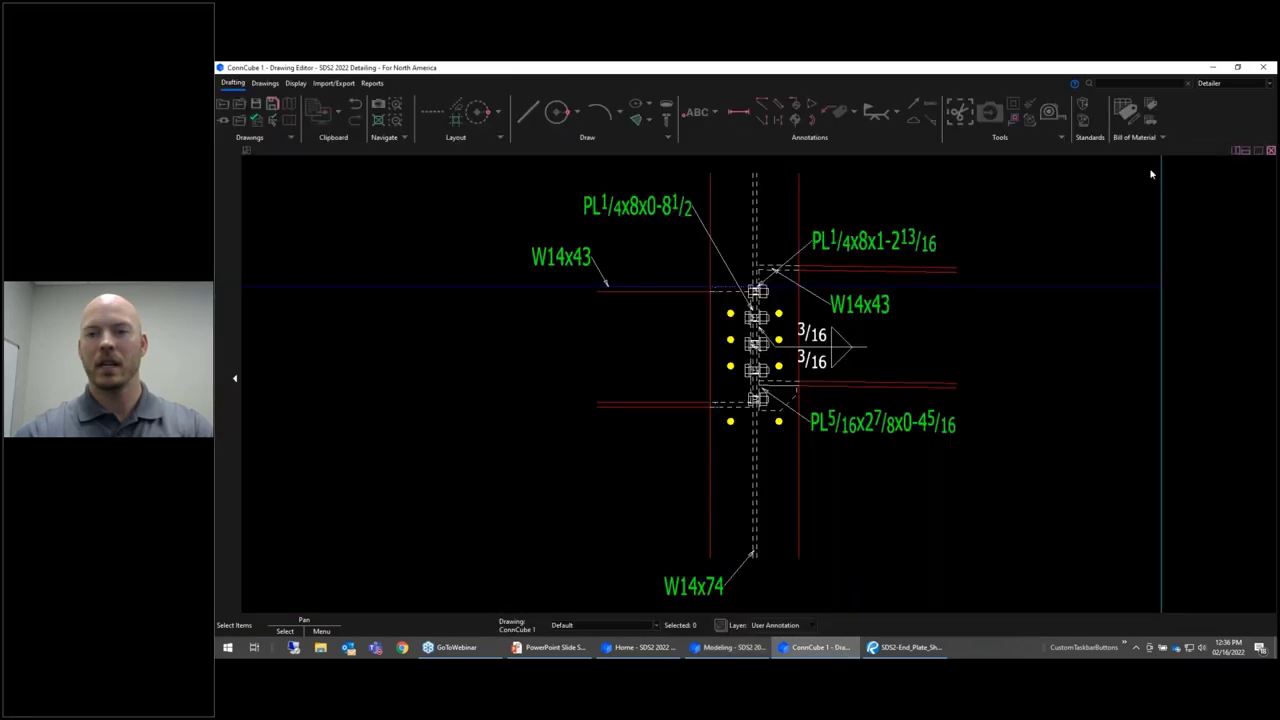
# - Close the ConnCube 1 drawing without saving its changes
pyautogui.click(1263, 68)
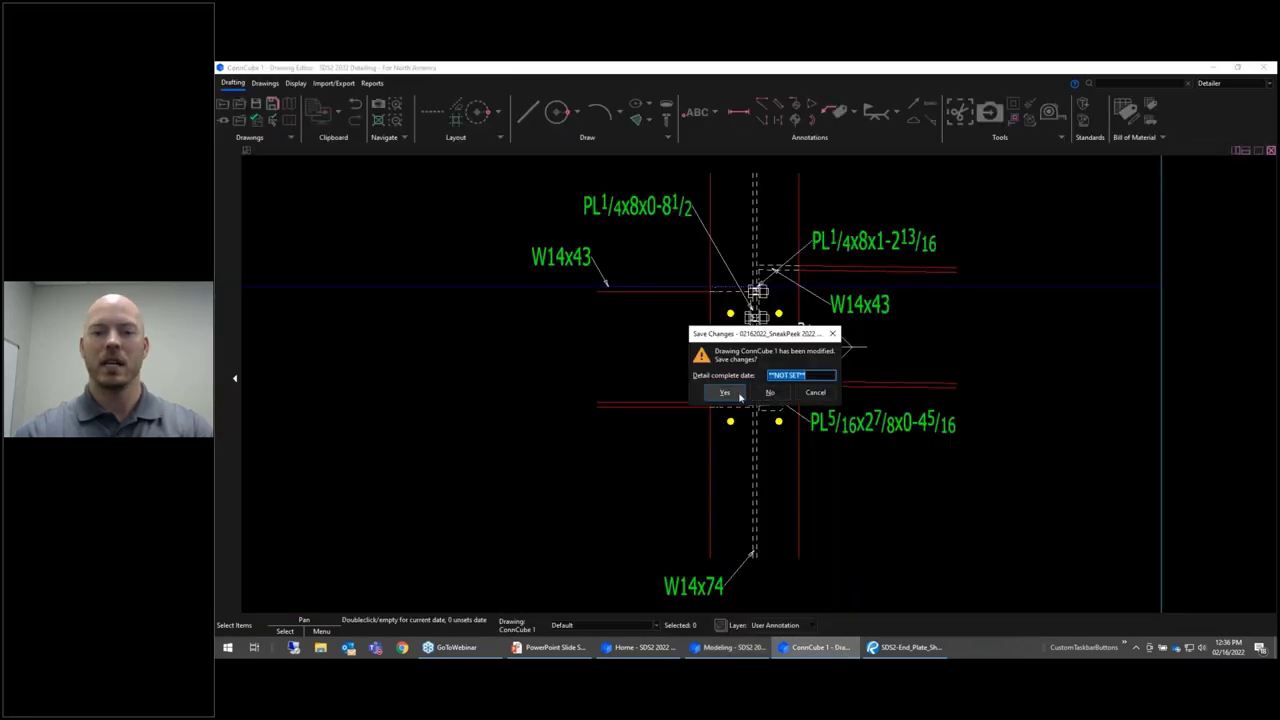
pyautogui.click(769, 392)
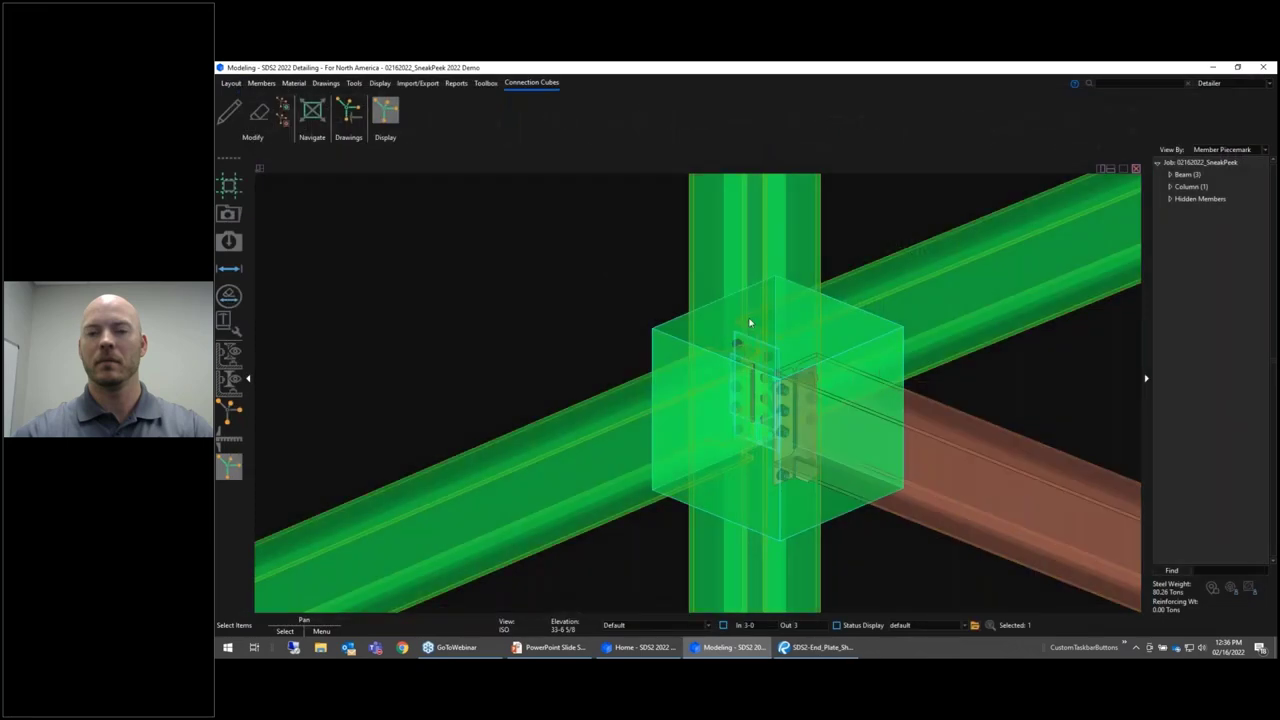
# - Isolate the connection cube, look through its preset detail views, and close the isolated view
pyautogui.click(390, 112)
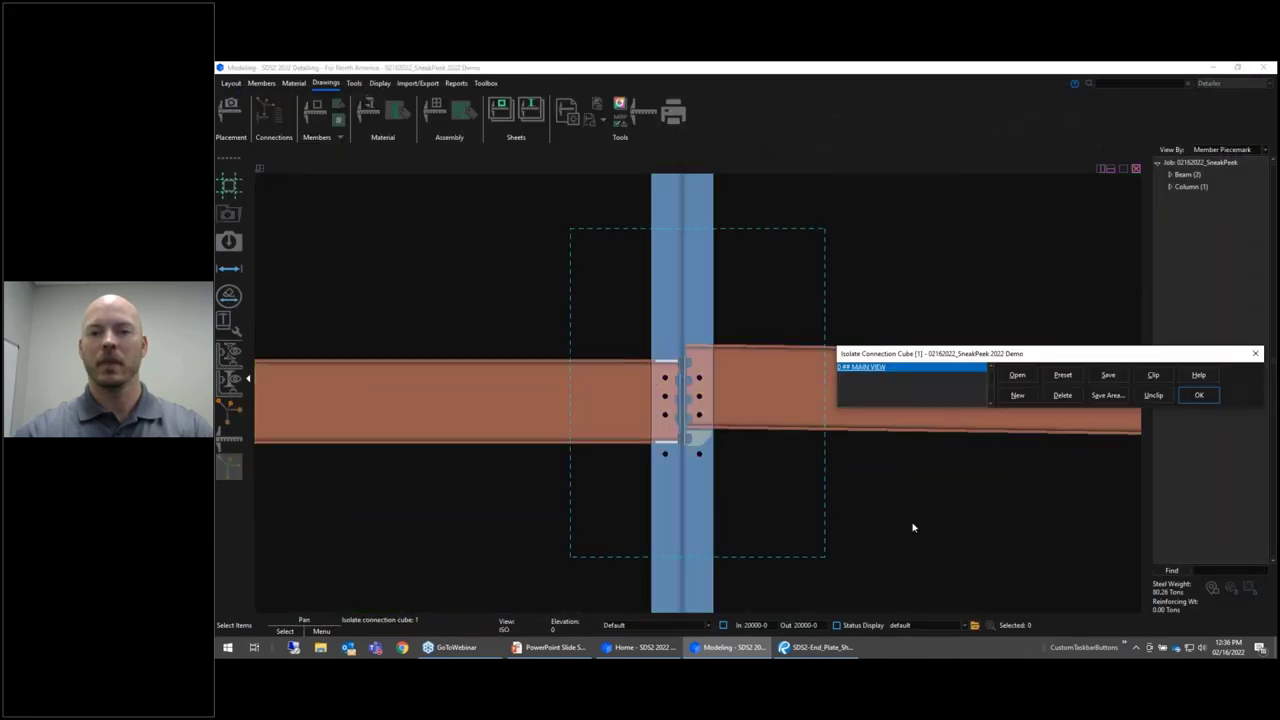
pyautogui.click(1060, 378)
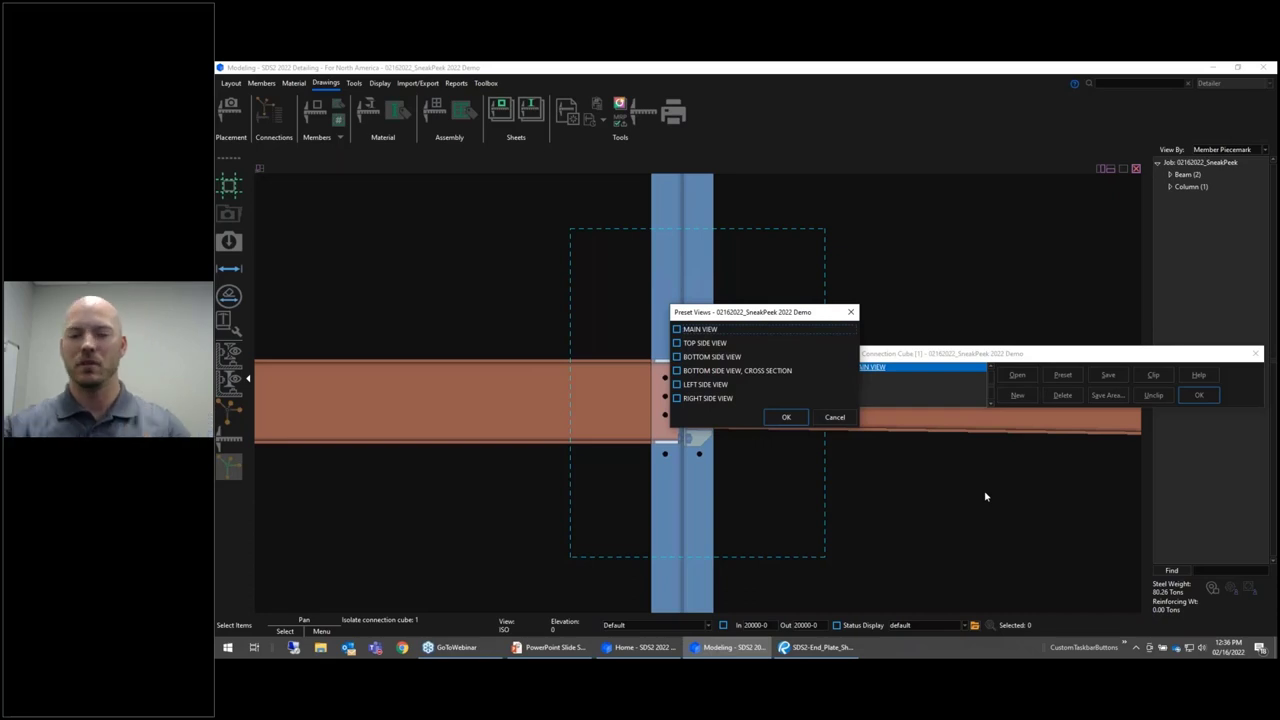
pyautogui.click(786, 417)
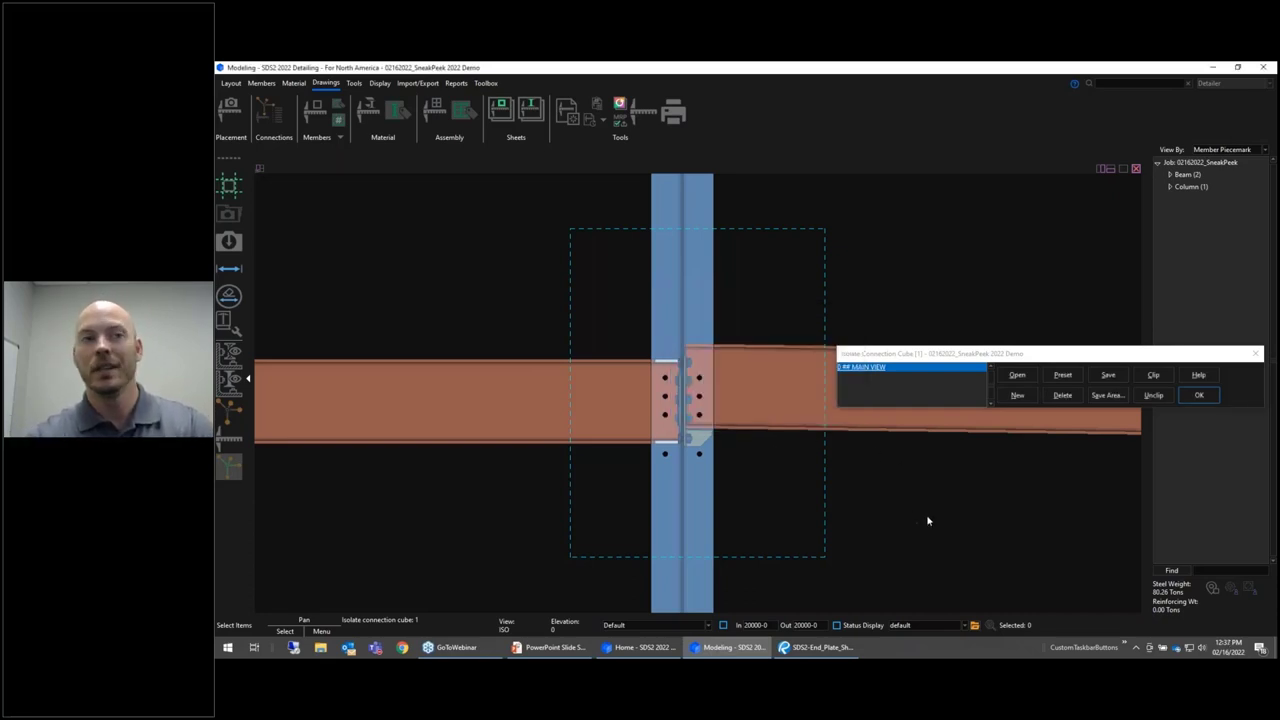
pyautogui.click(1199, 396)
# - Show all hidden members so the full building model is displayed around the connection cube
pyautogui.scroll(2, 880, 545)
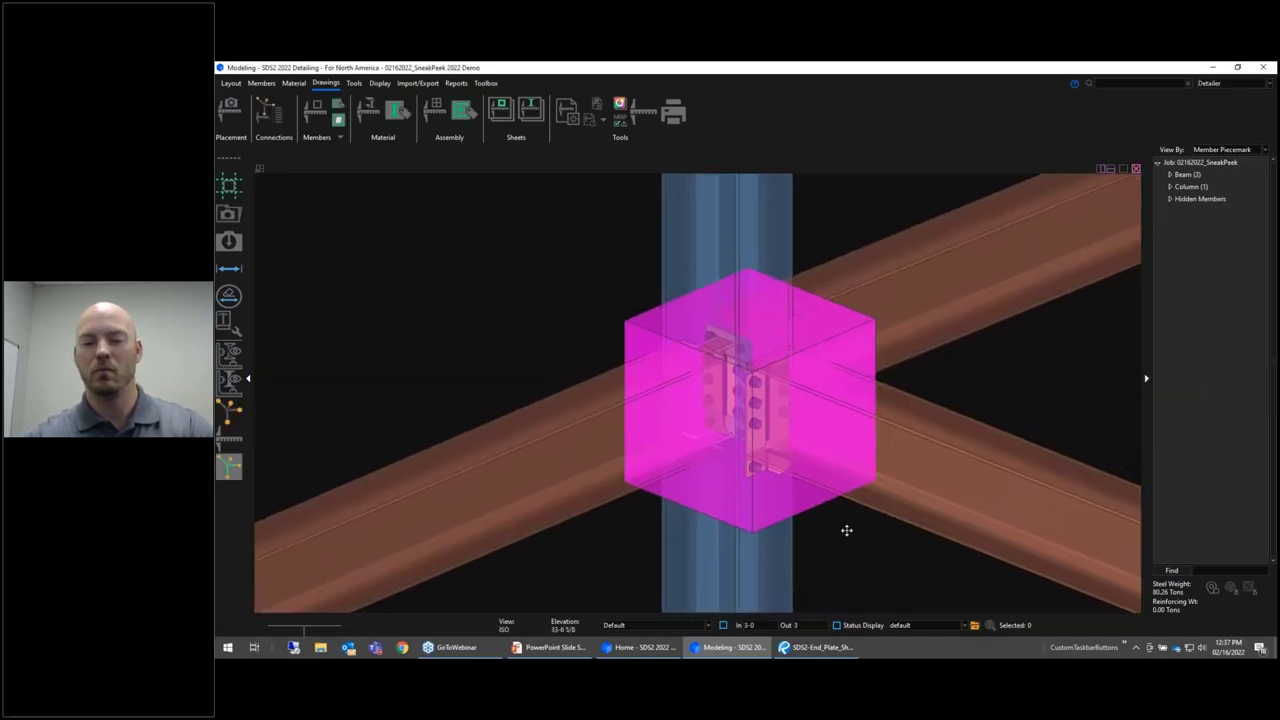
pyautogui.moveTo(846, 530); pyautogui.dragTo(839, 522, button='middle')
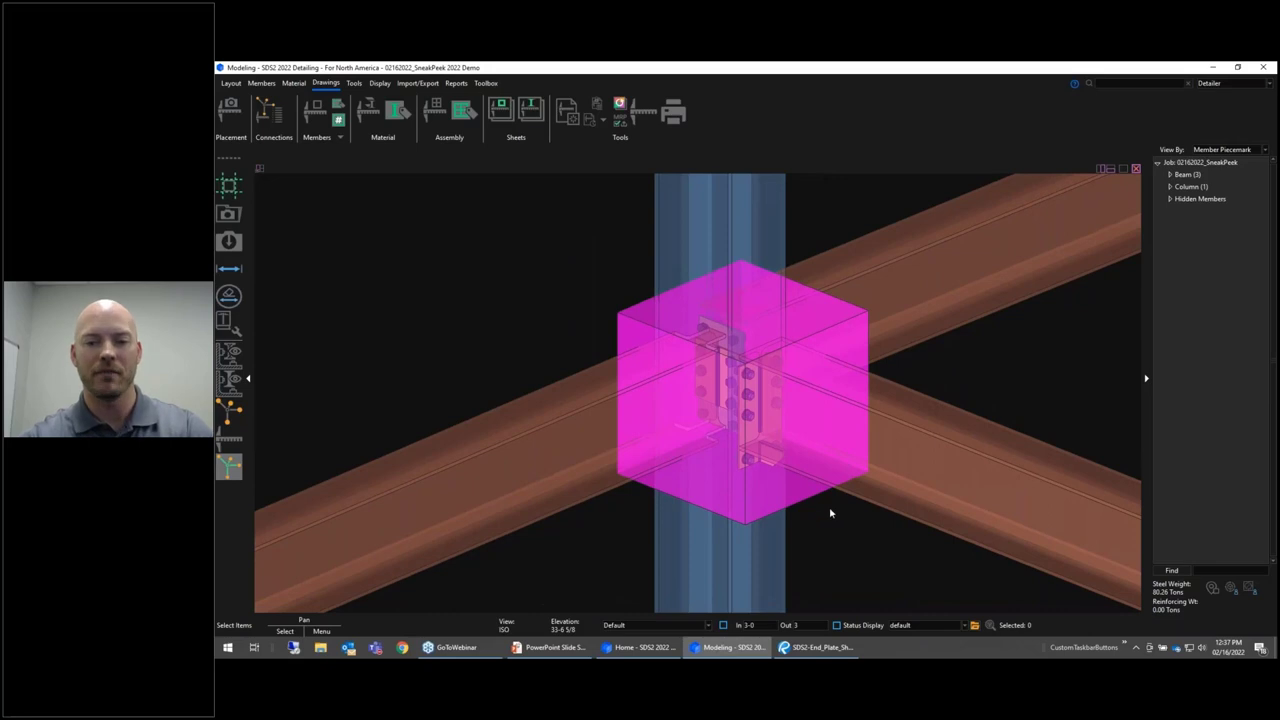
pyautogui.scroll(-3, 558, 300)
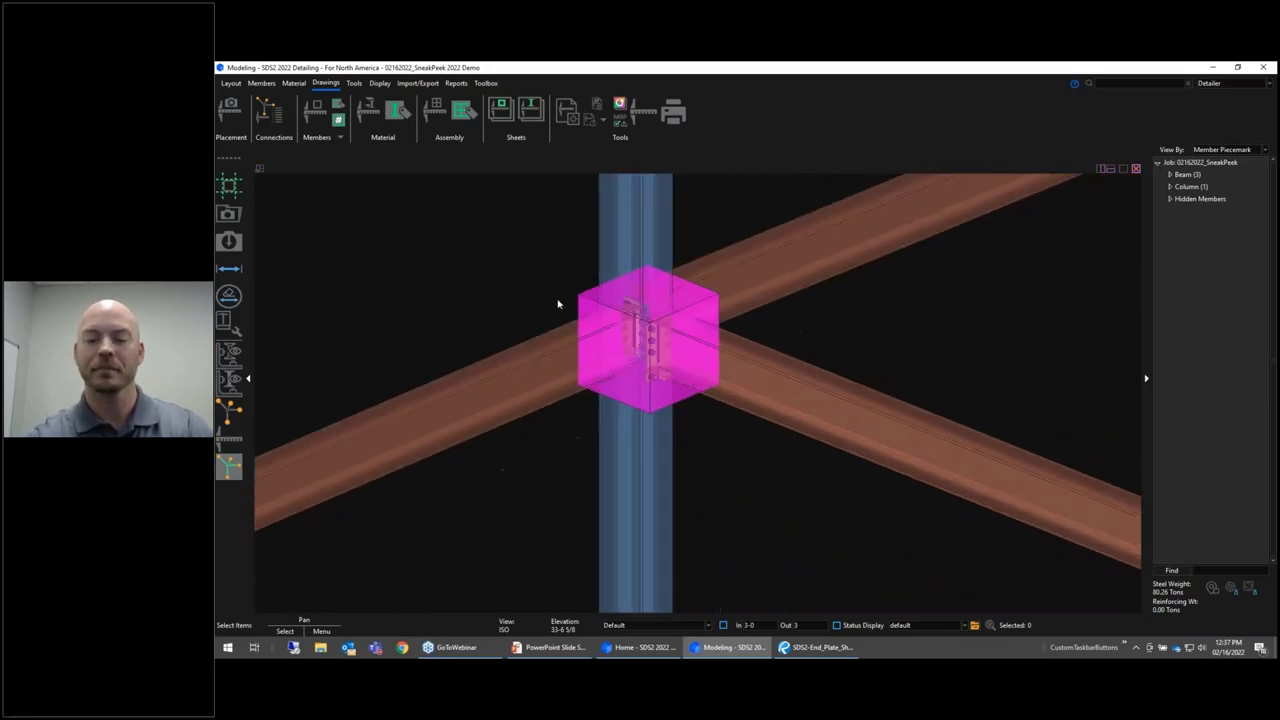
pyautogui.scroll(-3, 558, 303)
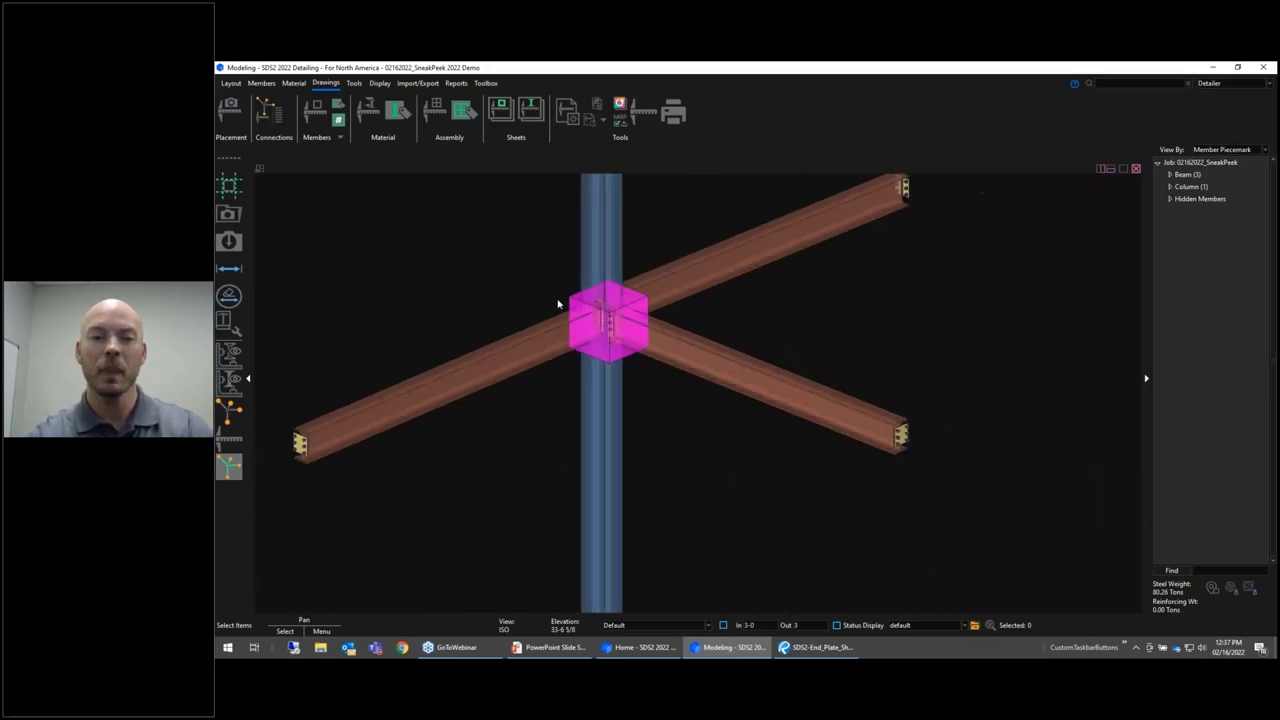
pyautogui.click(379, 84)
pyautogui.click(398, 110)
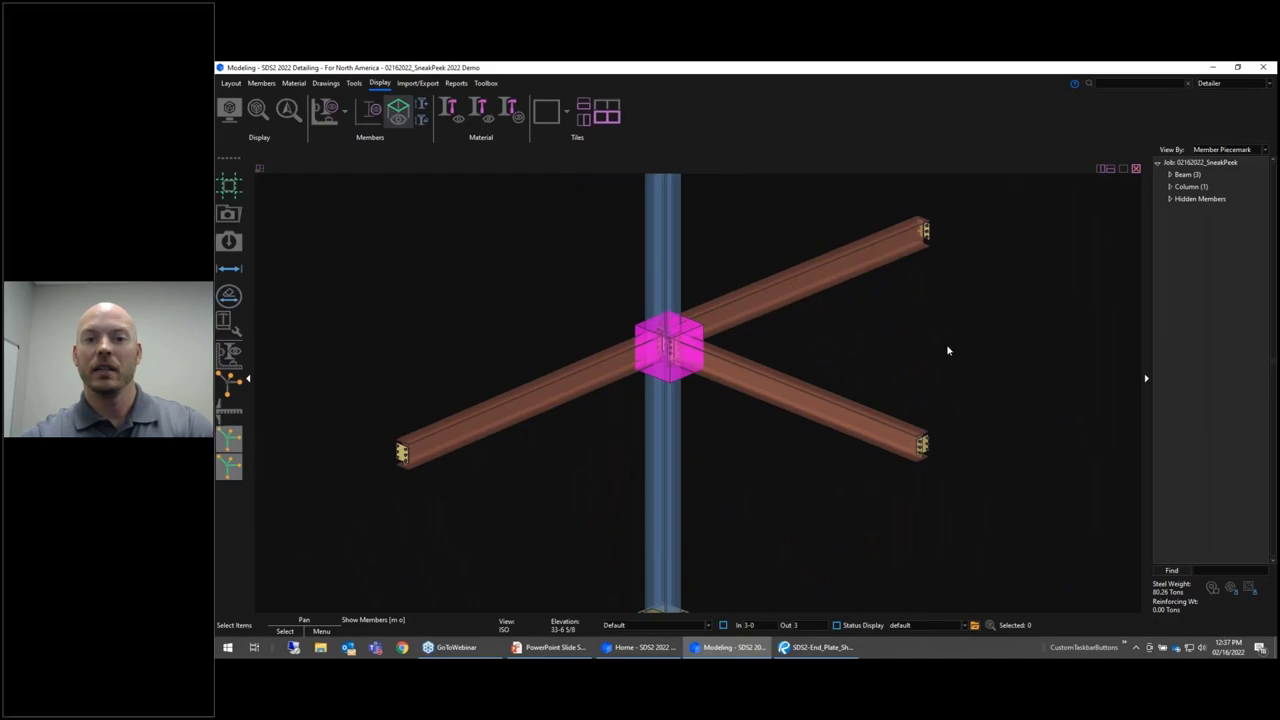
pyautogui.moveTo(606, 357); pyautogui.dragTo(674, 356, button='middle')
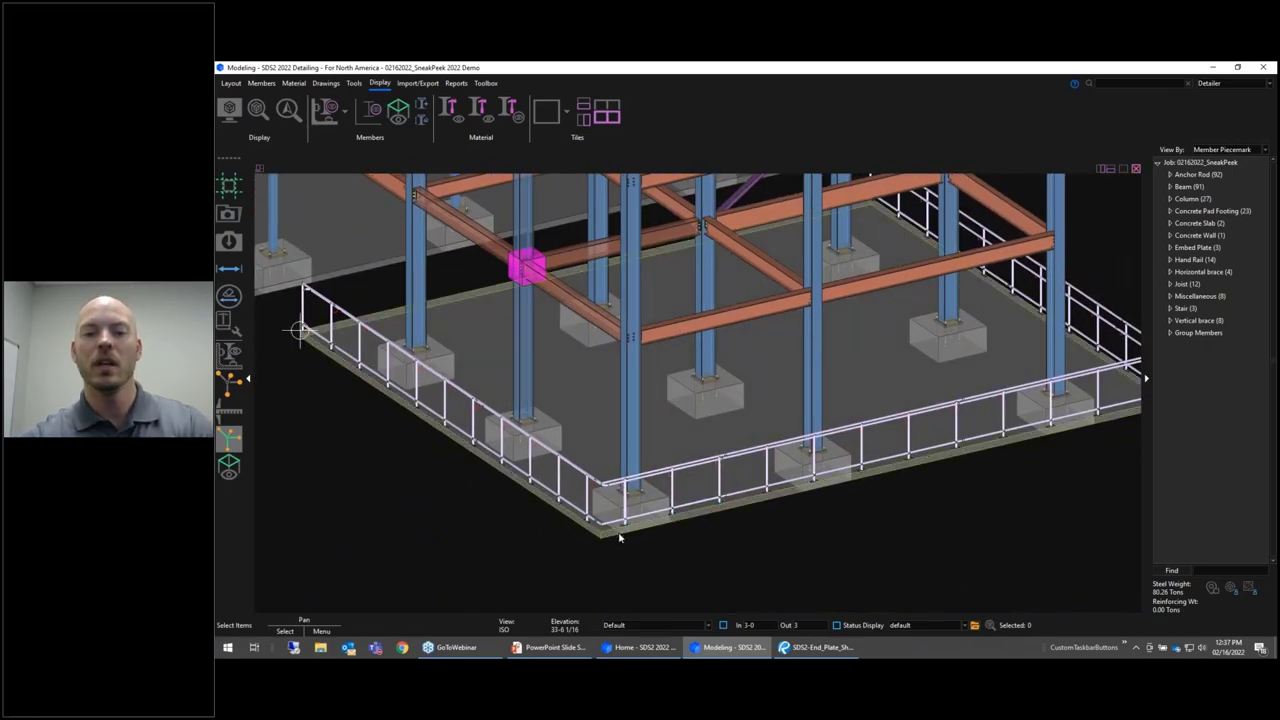
# - Examine the handrail at the corner of the concrete slab and open its corner section for editing
pyautogui.scroll(3, 619, 538)
pyautogui.scroll(-3, 623, 556)
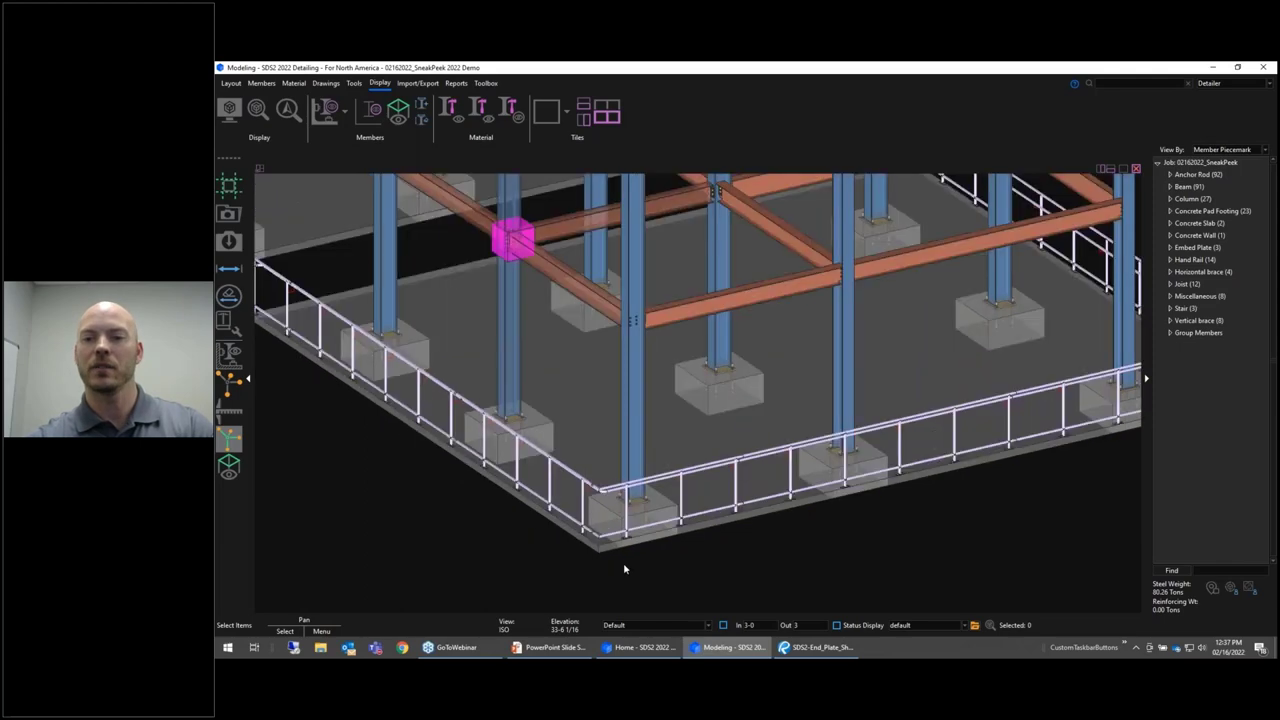
pyautogui.moveTo(658, 525); pyautogui.dragTo(371, 271, button='middle')
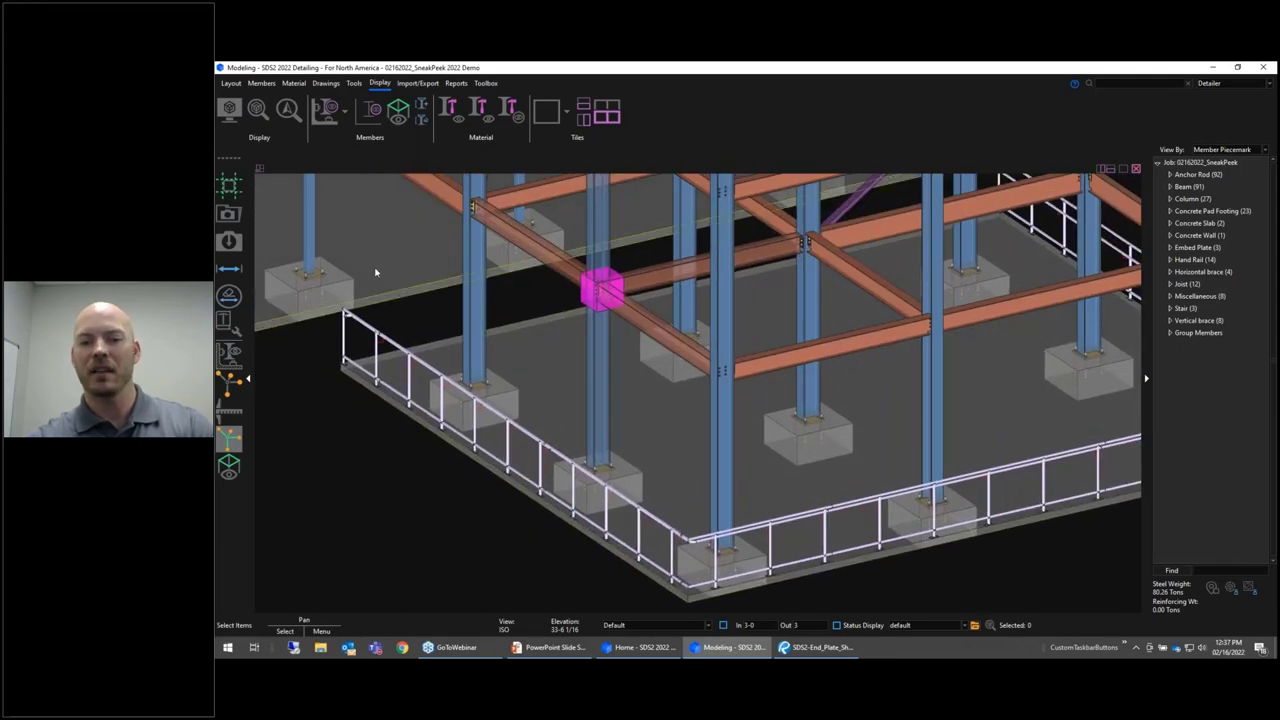
pyautogui.scroll(5, 866, 529)
pyautogui.moveTo(669, 596); pyautogui.dragTo(607, 537, button='middle')
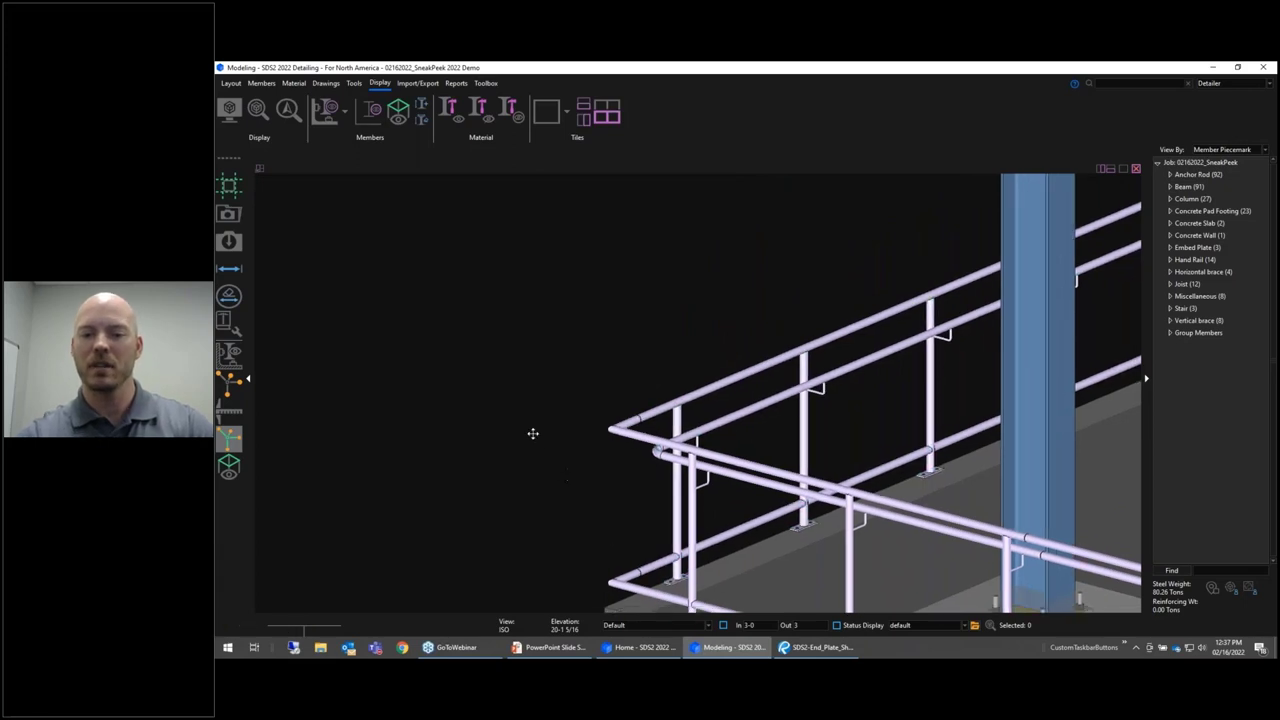
pyautogui.moveTo(531, 434); pyautogui.dragTo(489, 382, button='middle')
pyautogui.moveTo(814, 437); pyautogui.dragTo(805, 452, button='middle')
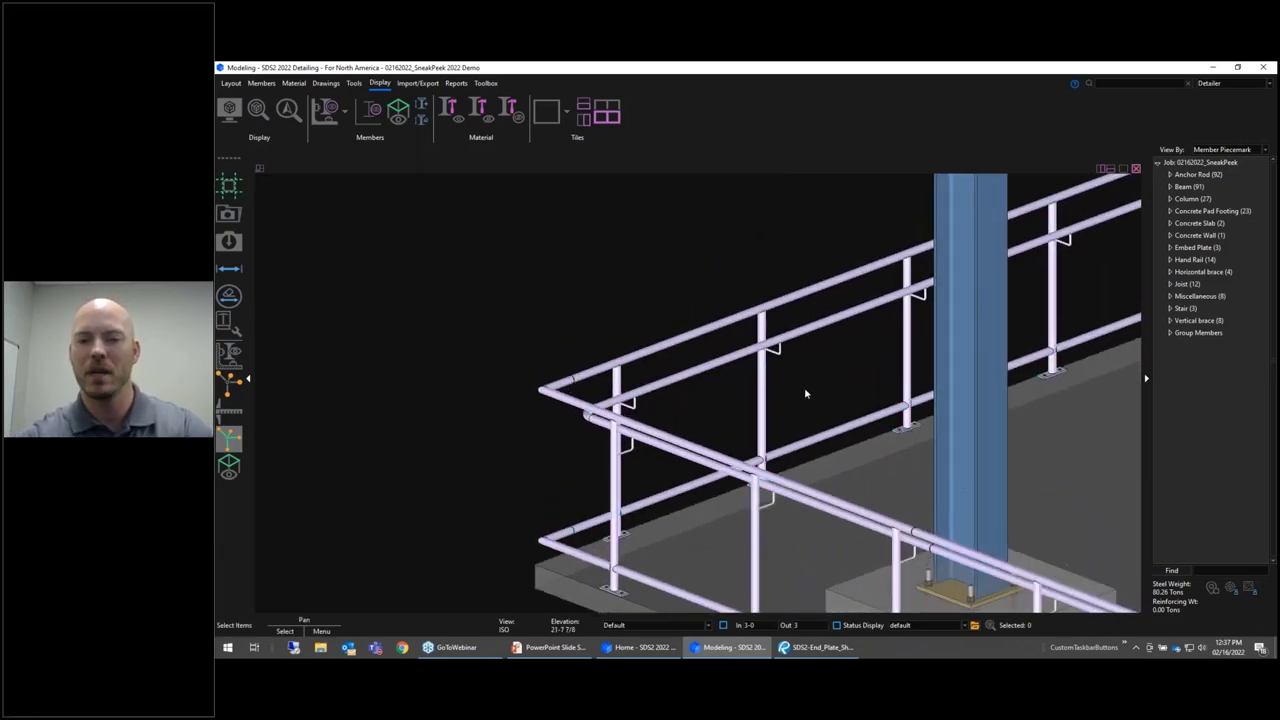
pyautogui.moveTo(729, 394); pyautogui.dragTo(690, 326, button='middle')
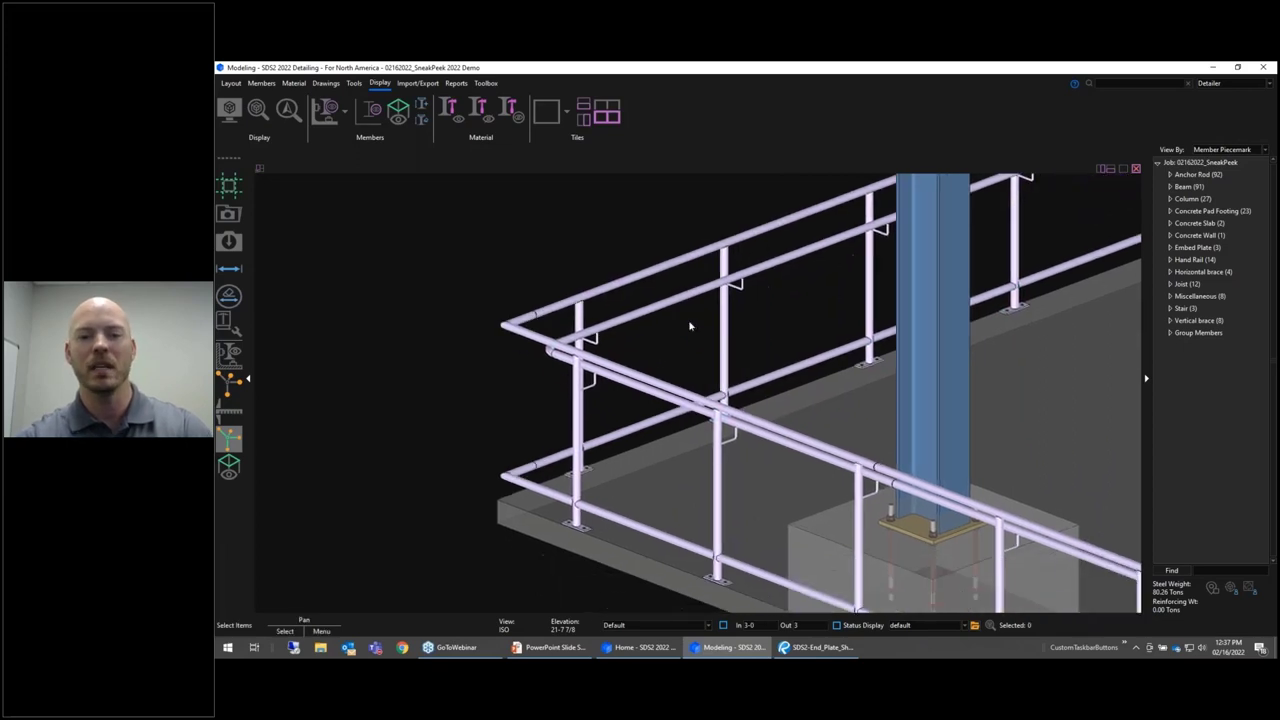
pyautogui.scroll(3, 673, 330)
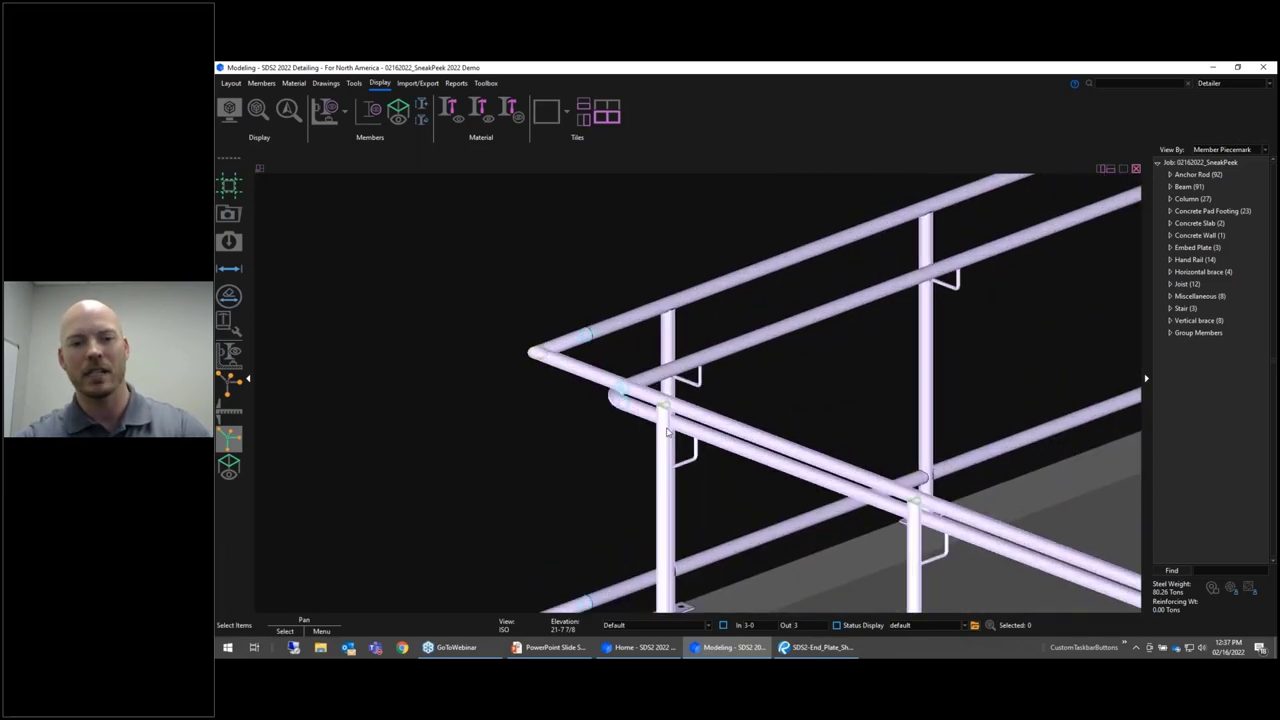
pyautogui.moveTo(642, 490); pyautogui.dragTo(554, 386, button='middle')
pyautogui.moveTo(593, 487); pyautogui.dragTo(650, 438, button='middle')
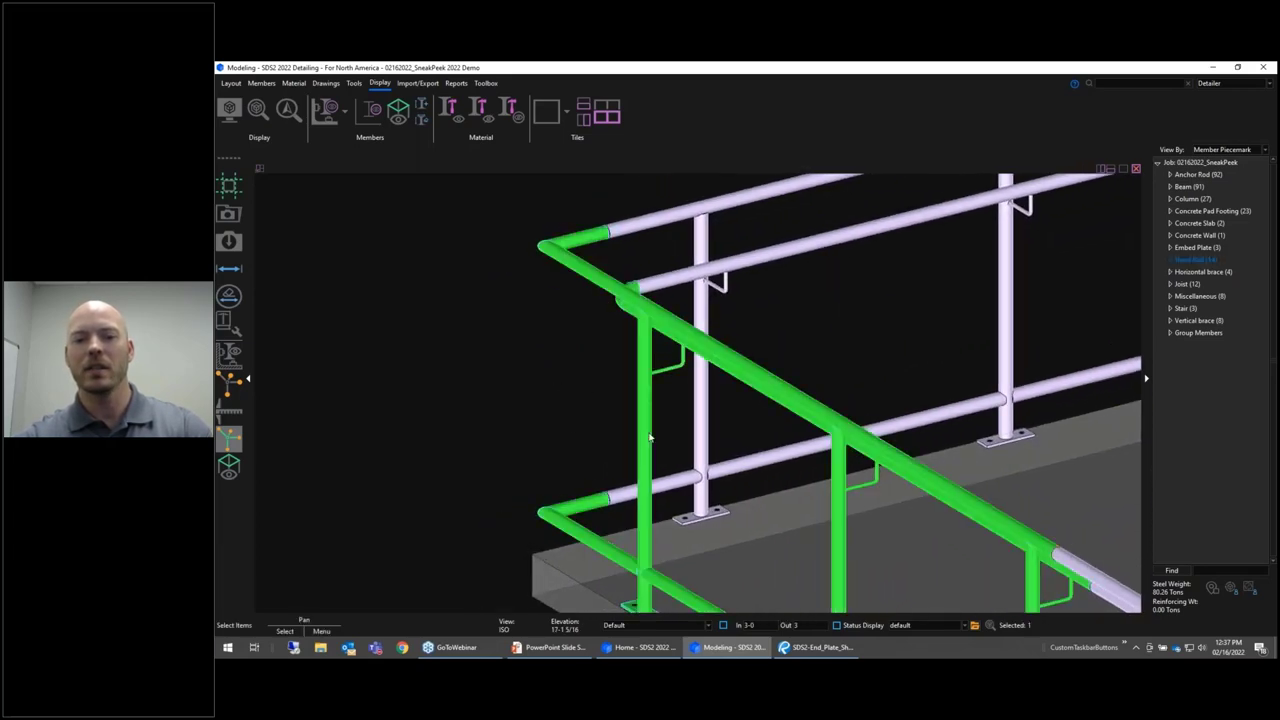
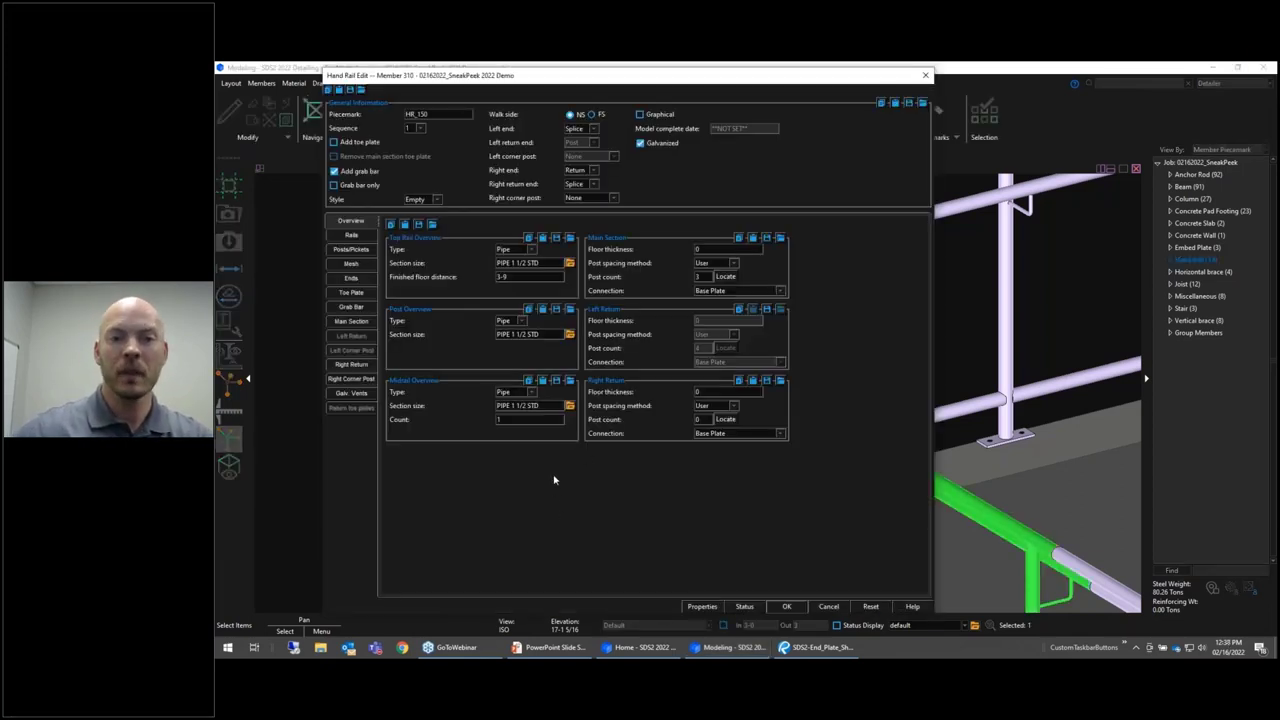
# - Review the handrail's galvanizing vent settings for the ends, posts, top rail and midrail
pyautogui.click(351, 394)
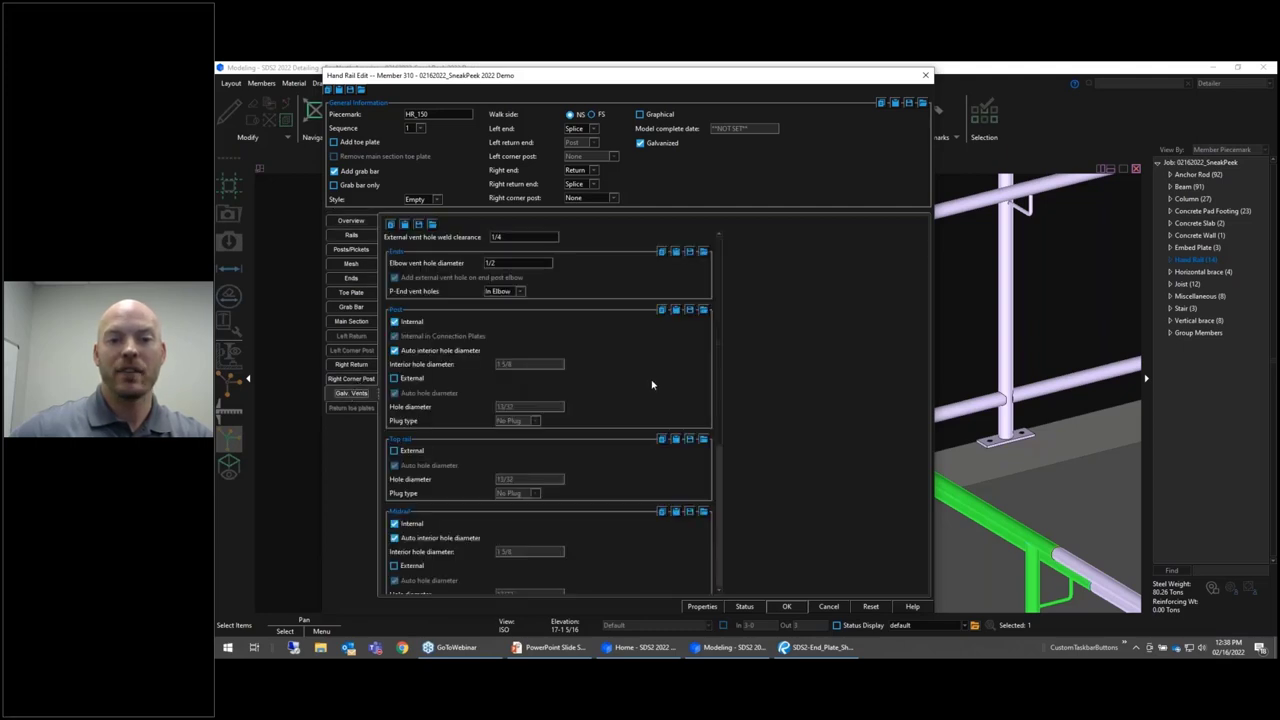
pyautogui.scroll(-3, 714, 268)
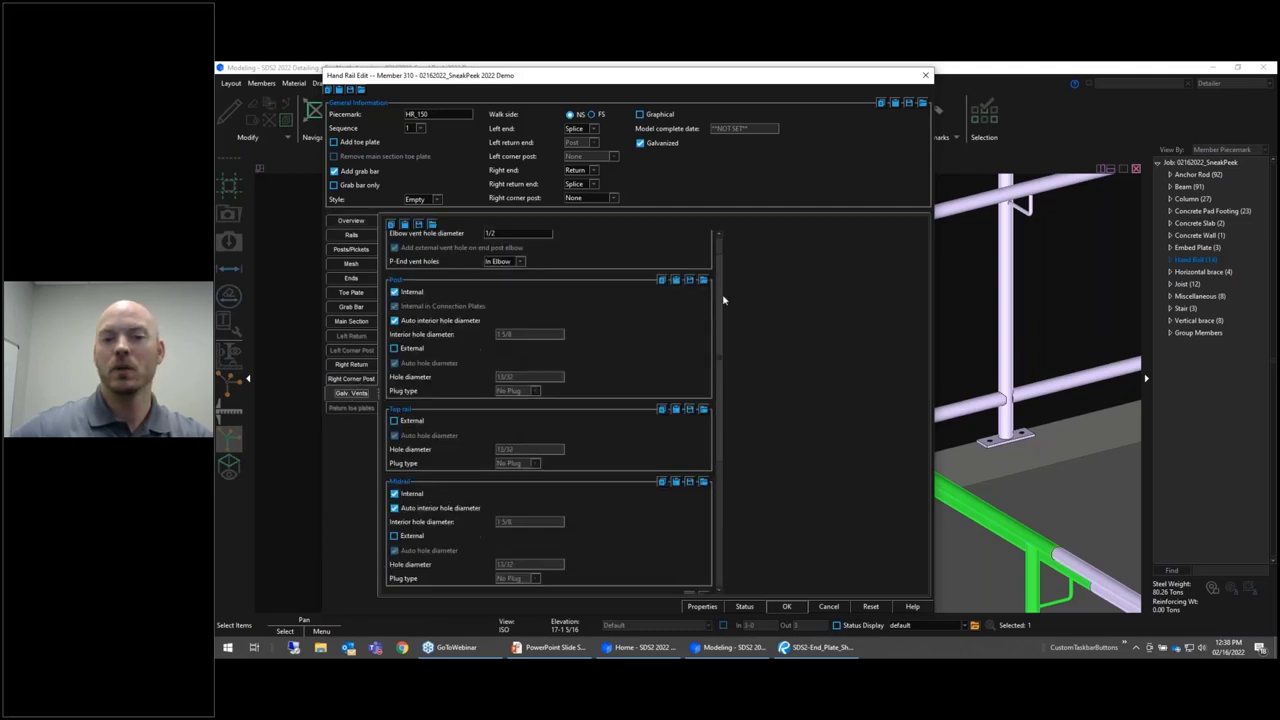
pyautogui.scroll(3, 717, 254)
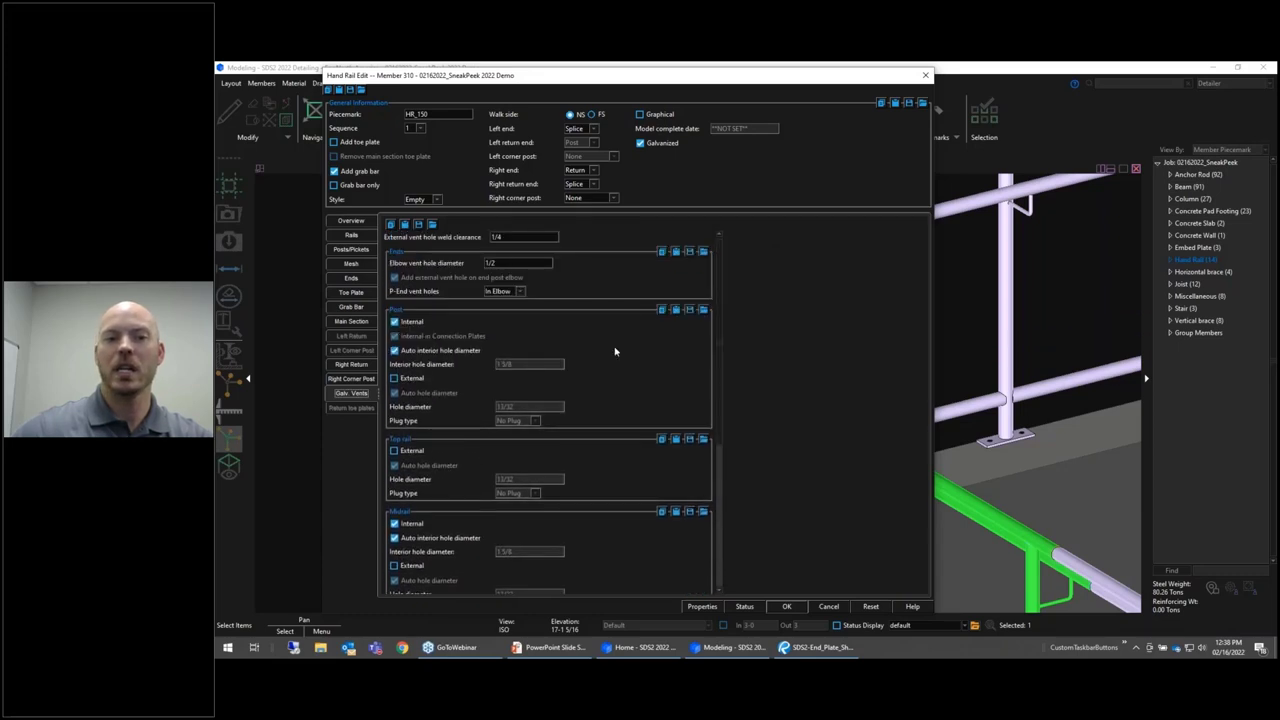
# - Turn off automatic interior hole diameters for the handrail's post and midrail vents, set both to 1/2, and apply the changes
pyautogui.click(518, 291)
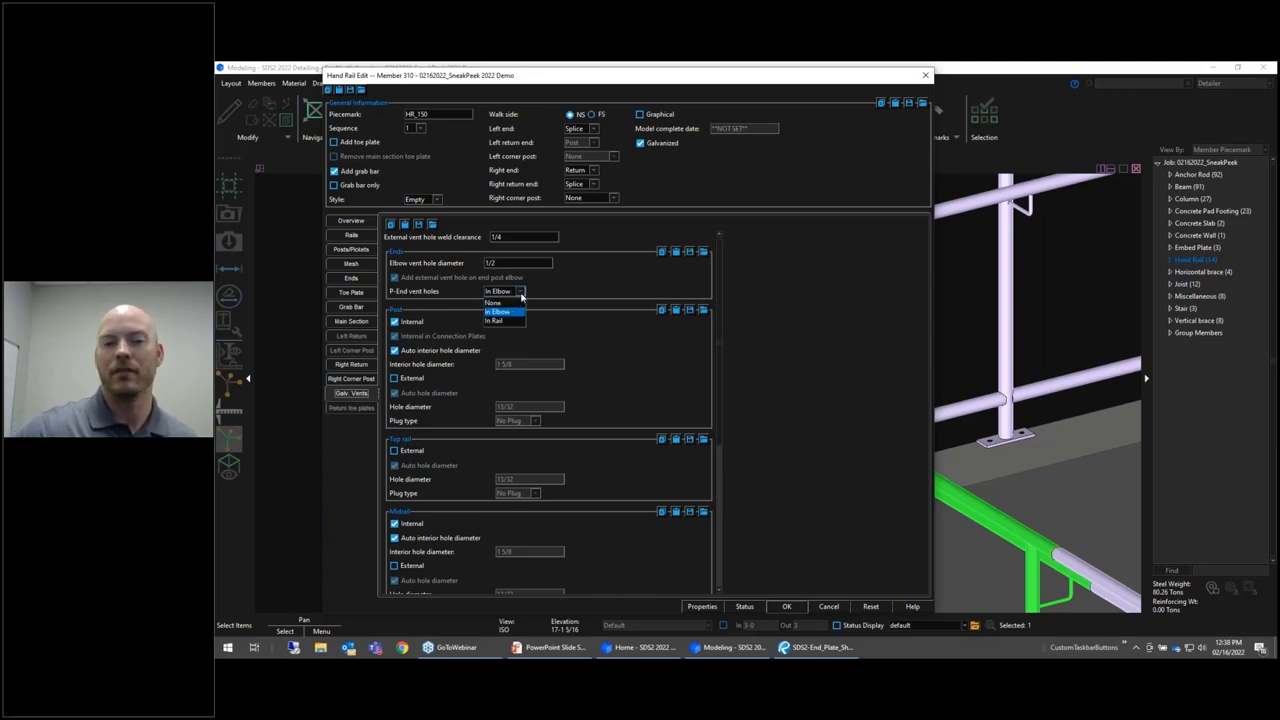
pyautogui.click(520, 295)
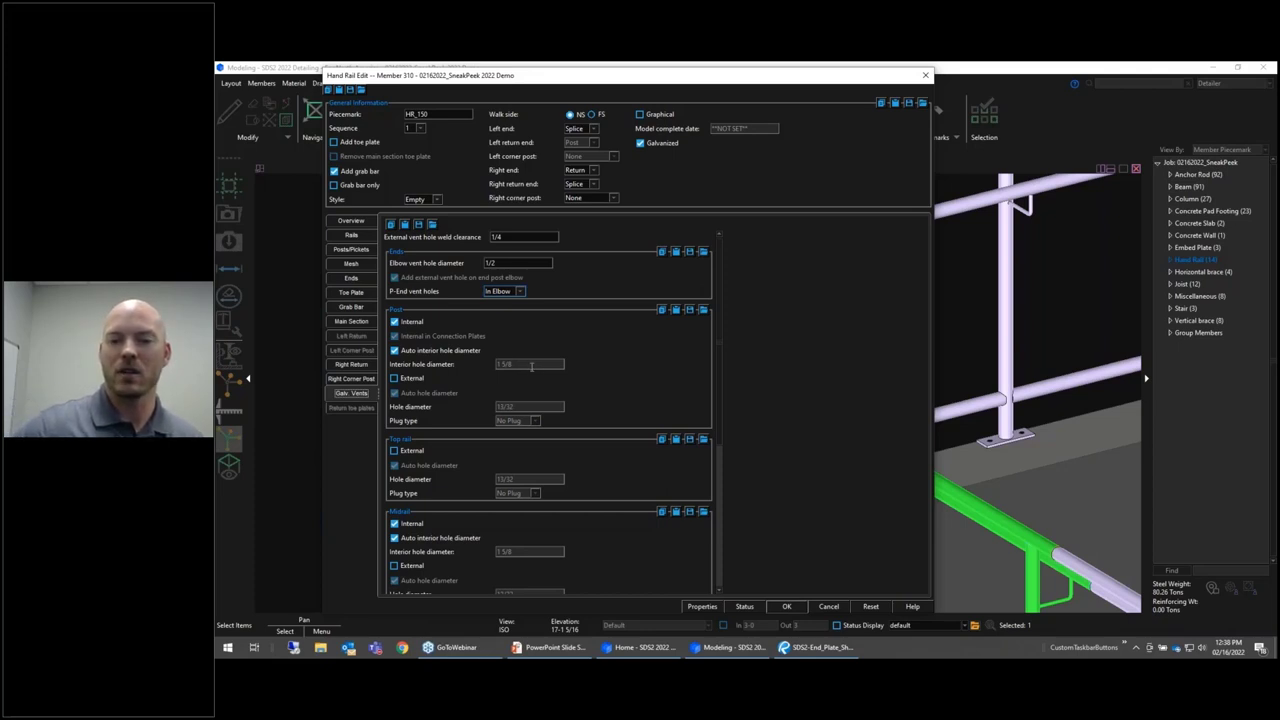
pyautogui.click(425, 352)
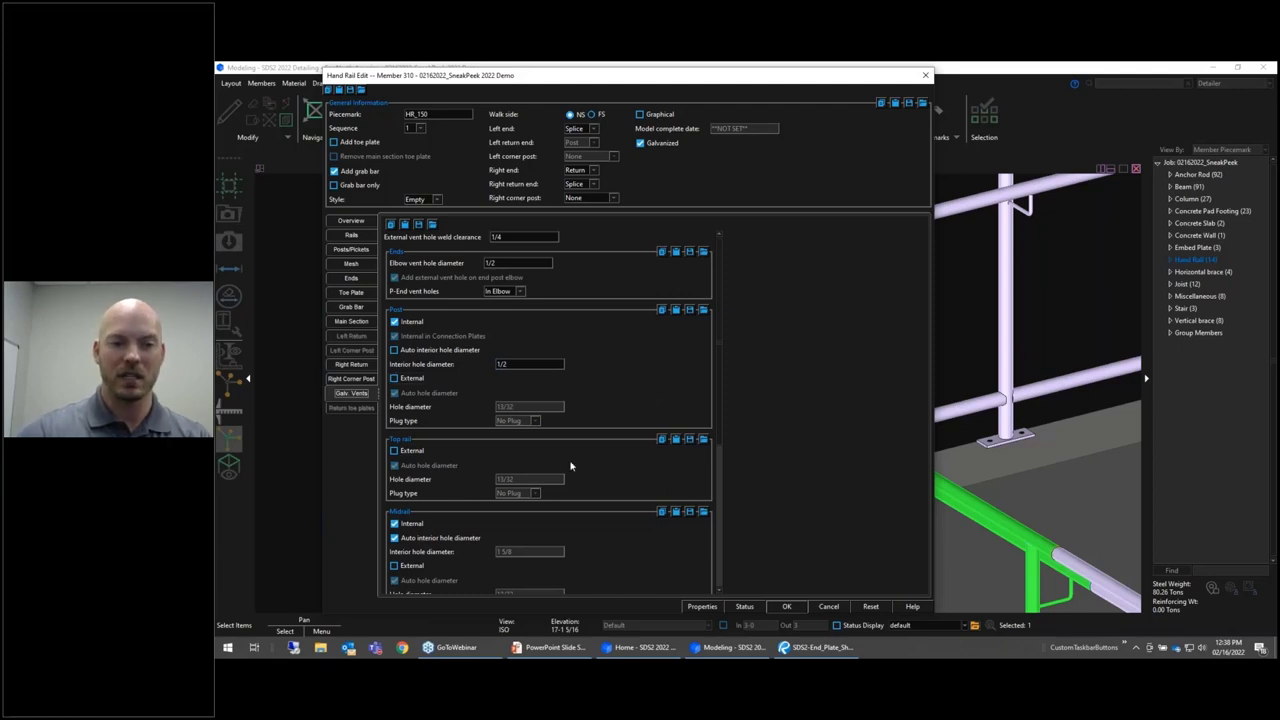
pyautogui.scroll(-5, 710, 480)
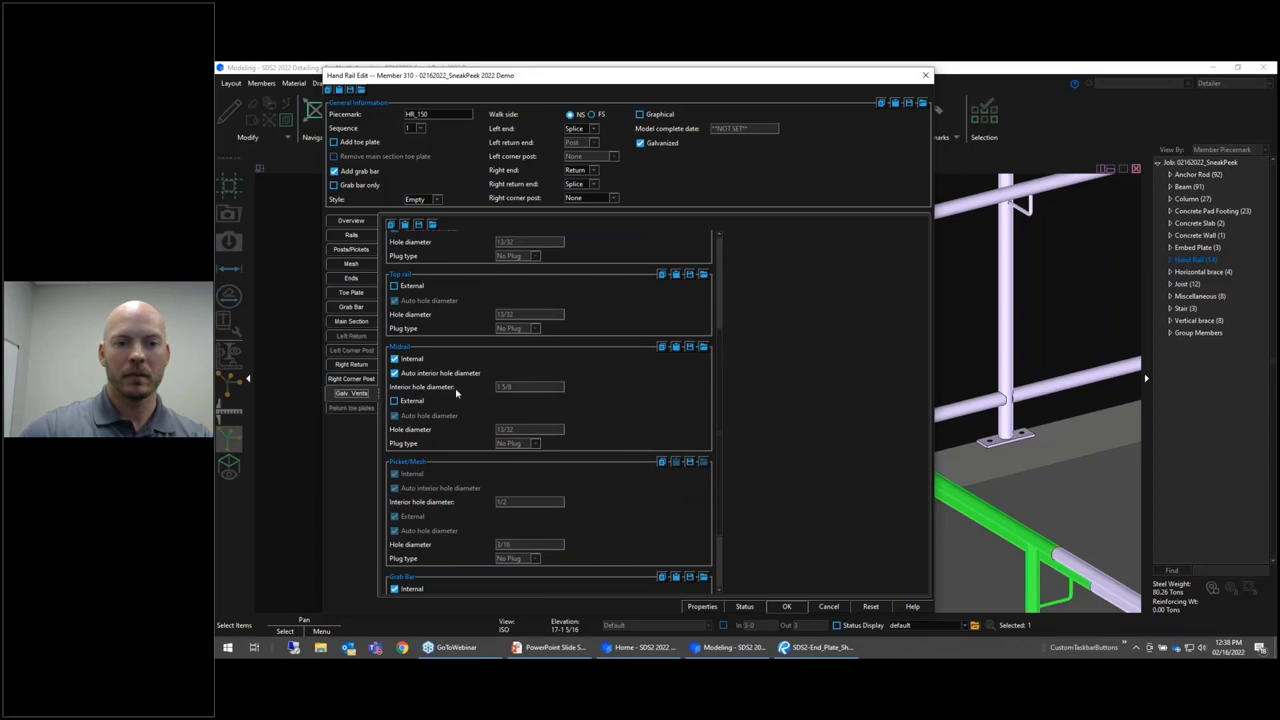
pyautogui.click(428, 376)
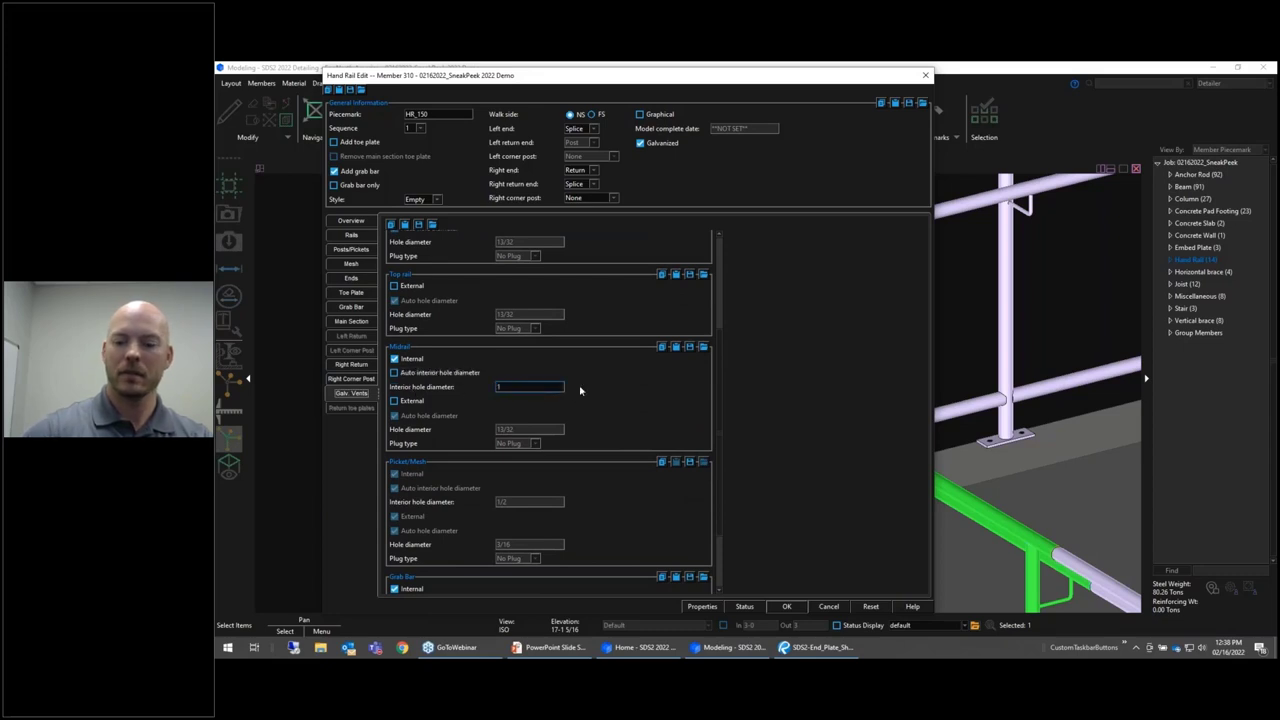
pyautogui.scroll(-3, 722, 400)
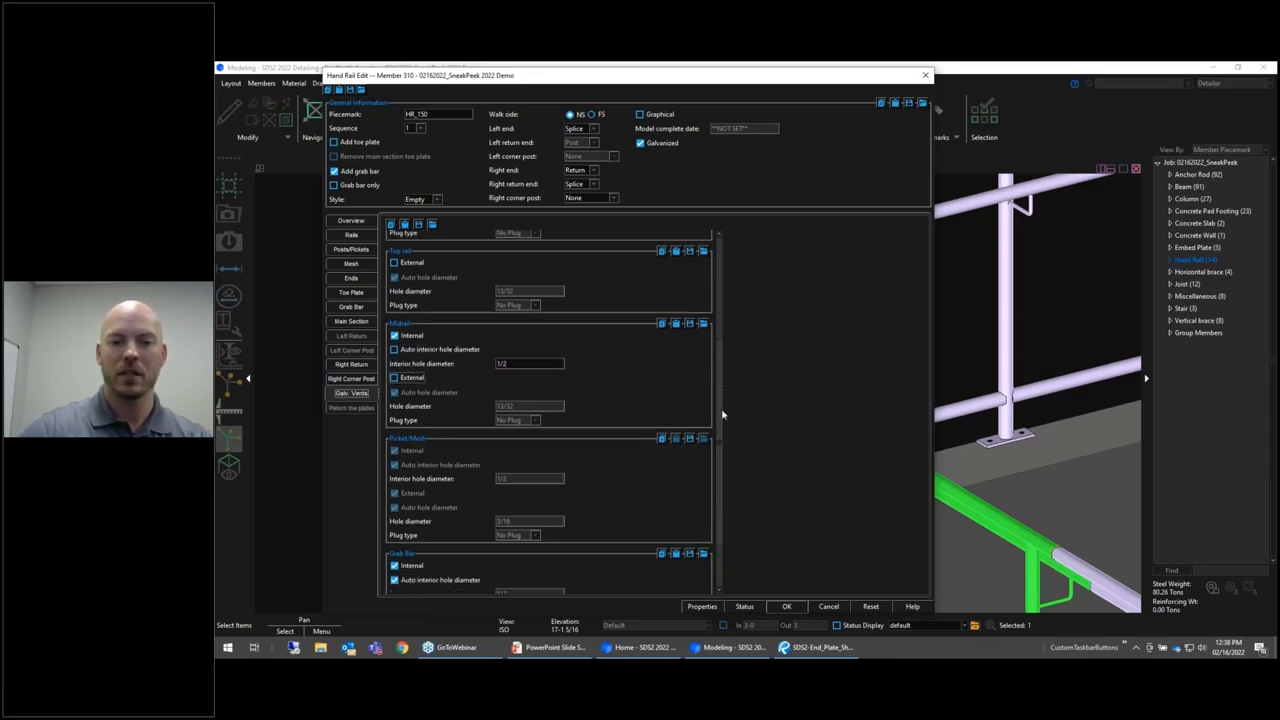
pyautogui.click(789, 607)
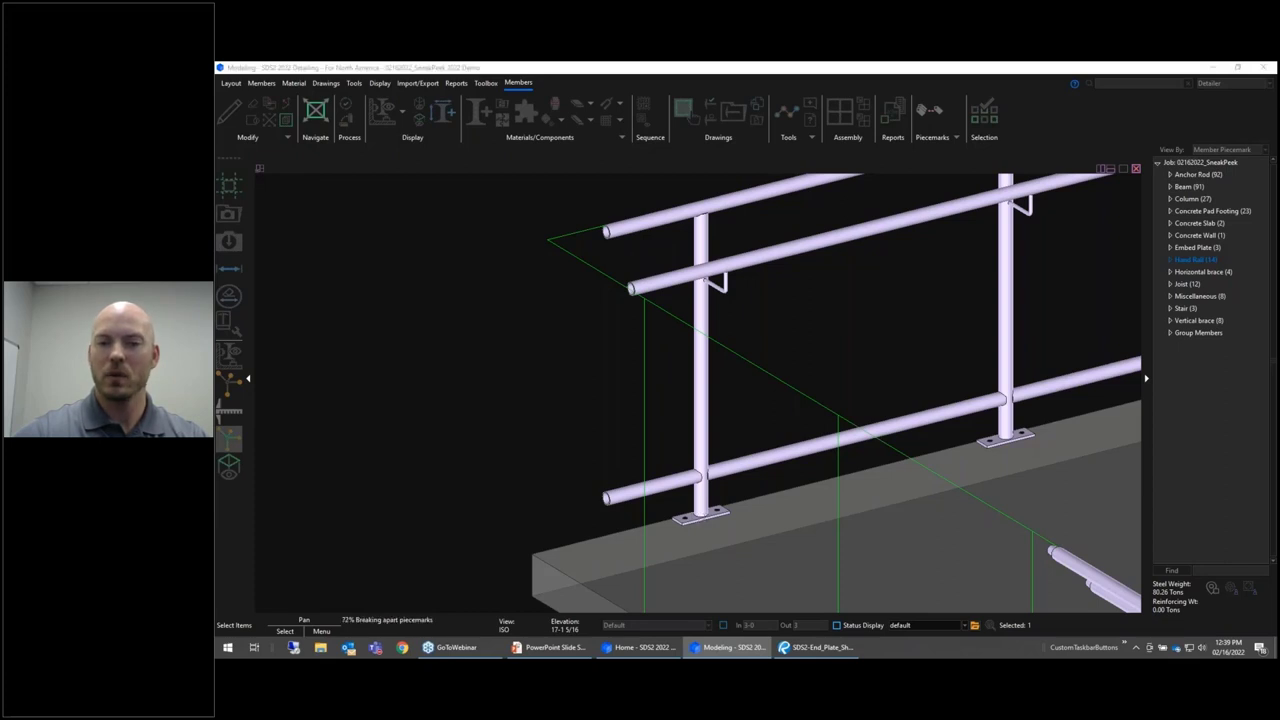
# - Display the galvanized handrail at the slab corner as transparent, then clear its selection
pyautogui.scroll(3, 615, 485)
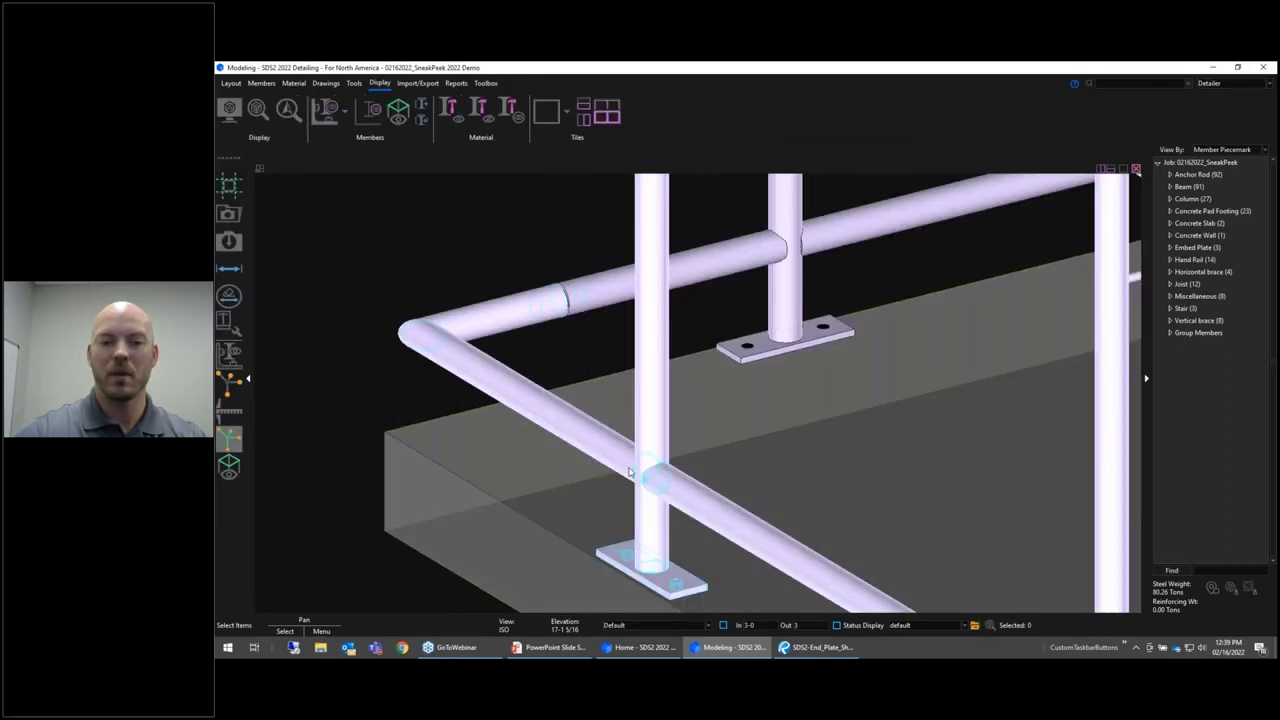
pyautogui.scroll(-2, 630, 476)
pyautogui.scroll(1, 633, 474)
pyautogui.scroll(-3, 620, 468)
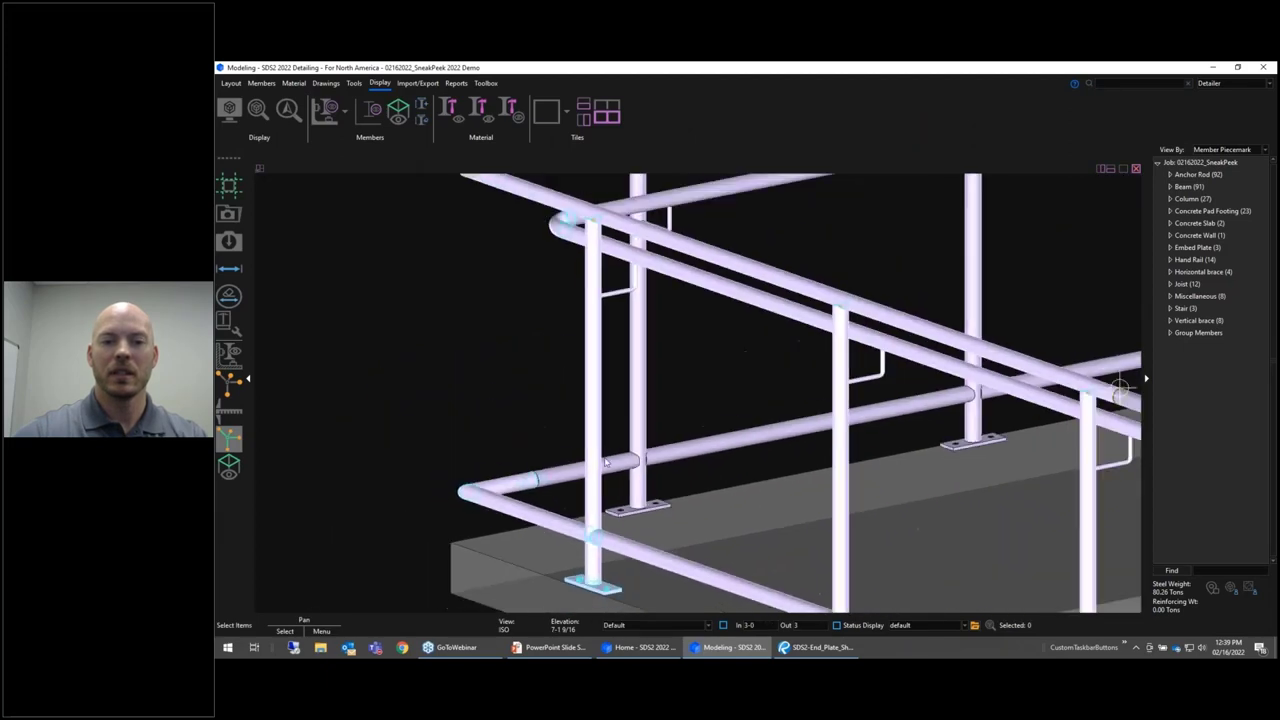
pyautogui.click(600, 398)
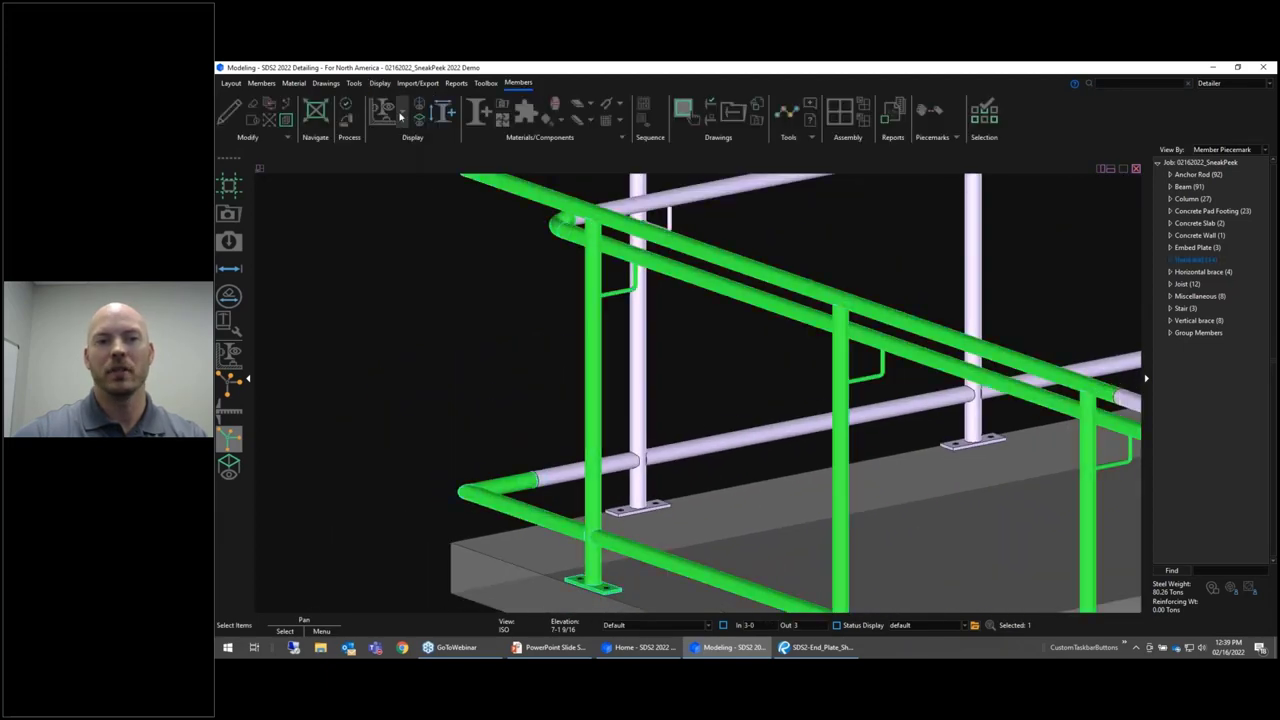
pyautogui.click(400, 116)
pyautogui.click(445, 184)
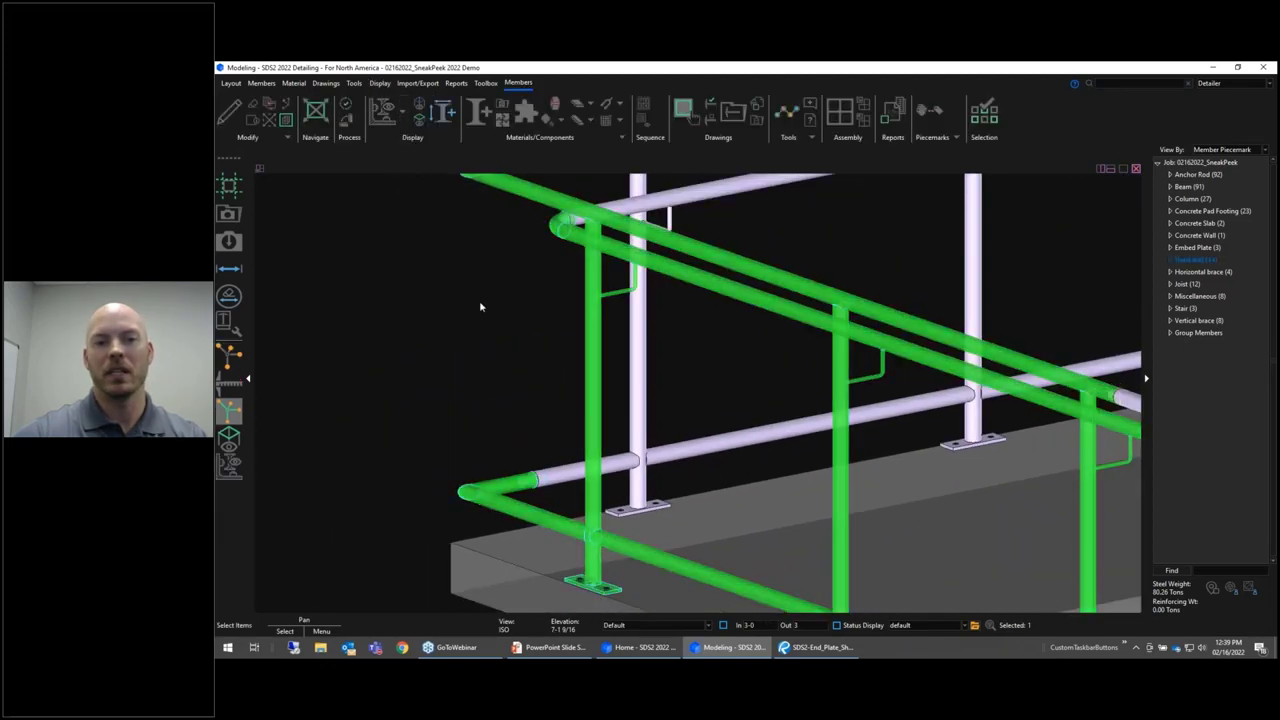
pyautogui.click(481, 308)
# - Examine the internal vent holes where the midrail and top rail meet the transparent handrail's post
pyautogui.scroll(5, 520, 393)
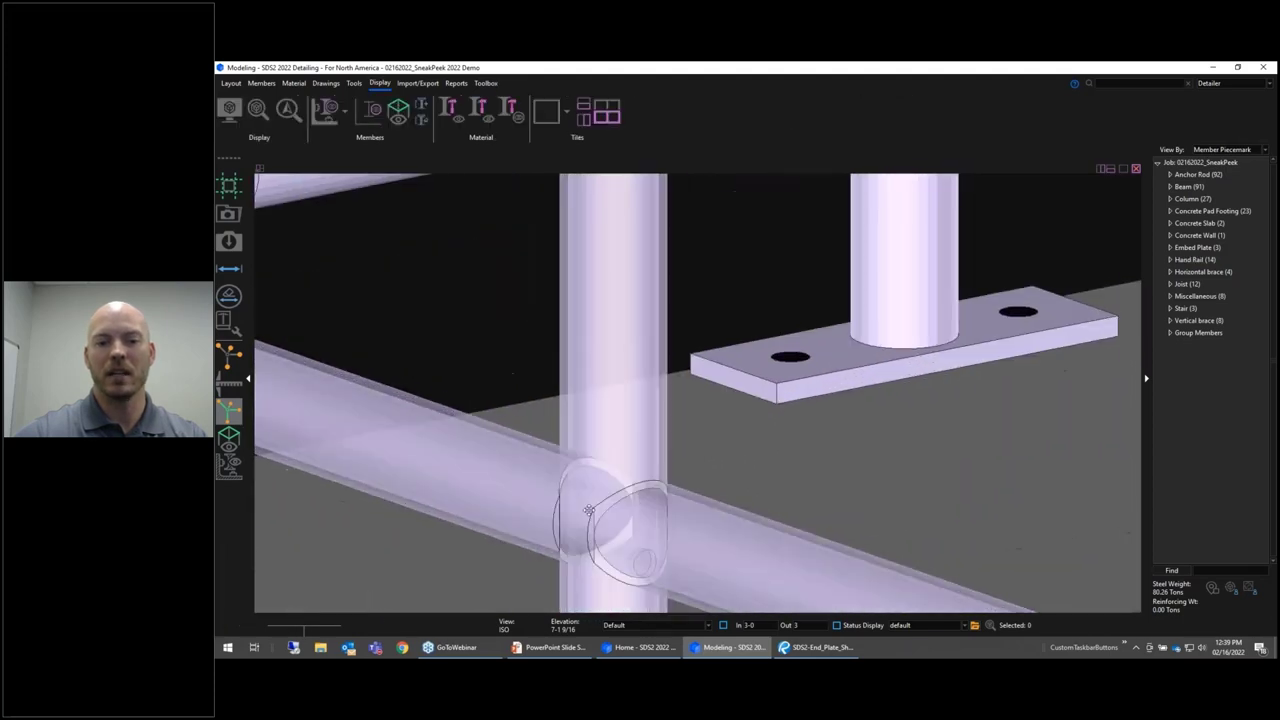
pyautogui.moveTo(446, 251); pyautogui.dragTo(423, 200, button='middle')
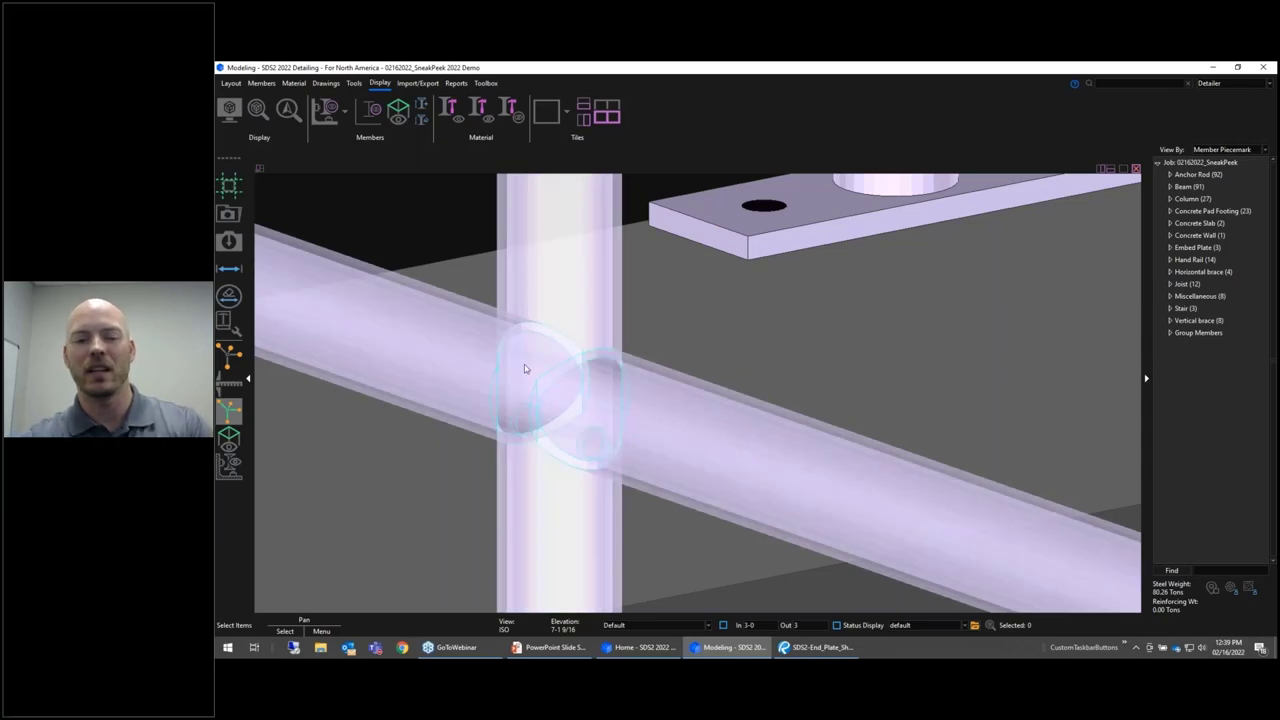
pyautogui.scroll(-6, 605, 410)
pyautogui.scroll(3, 575, 306)
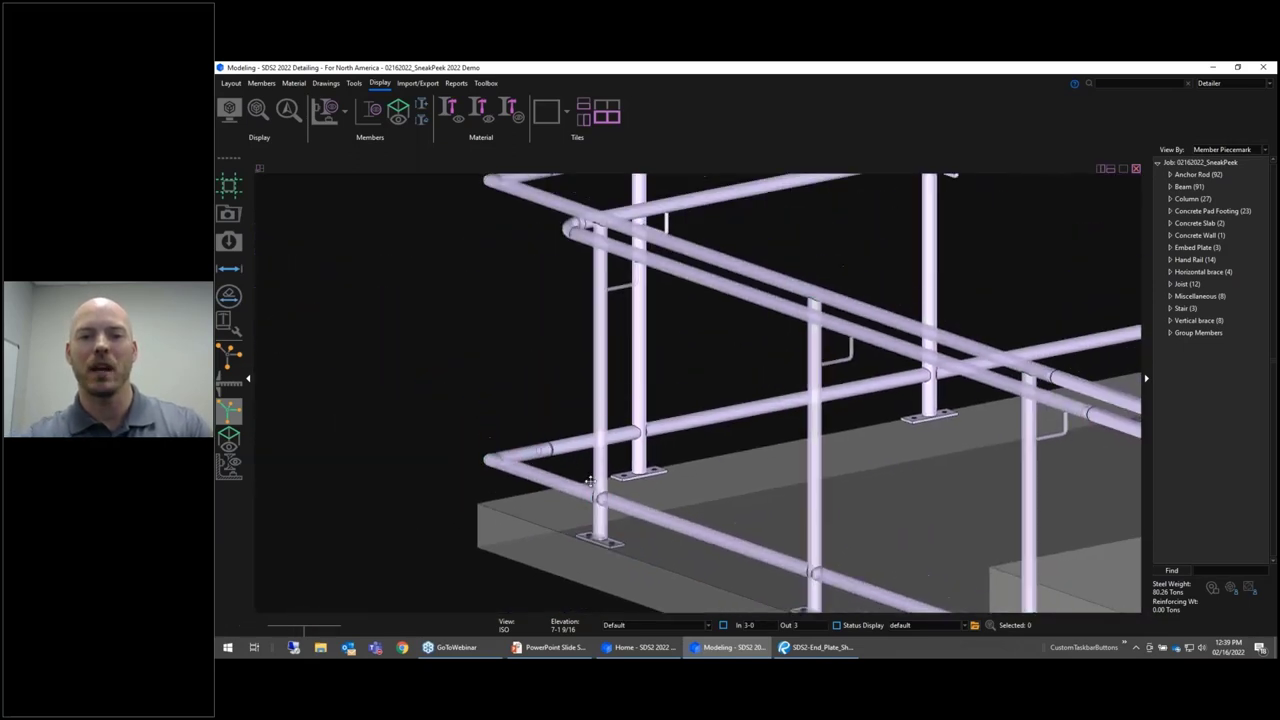
pyautogui.scroll(6, 575, 306)
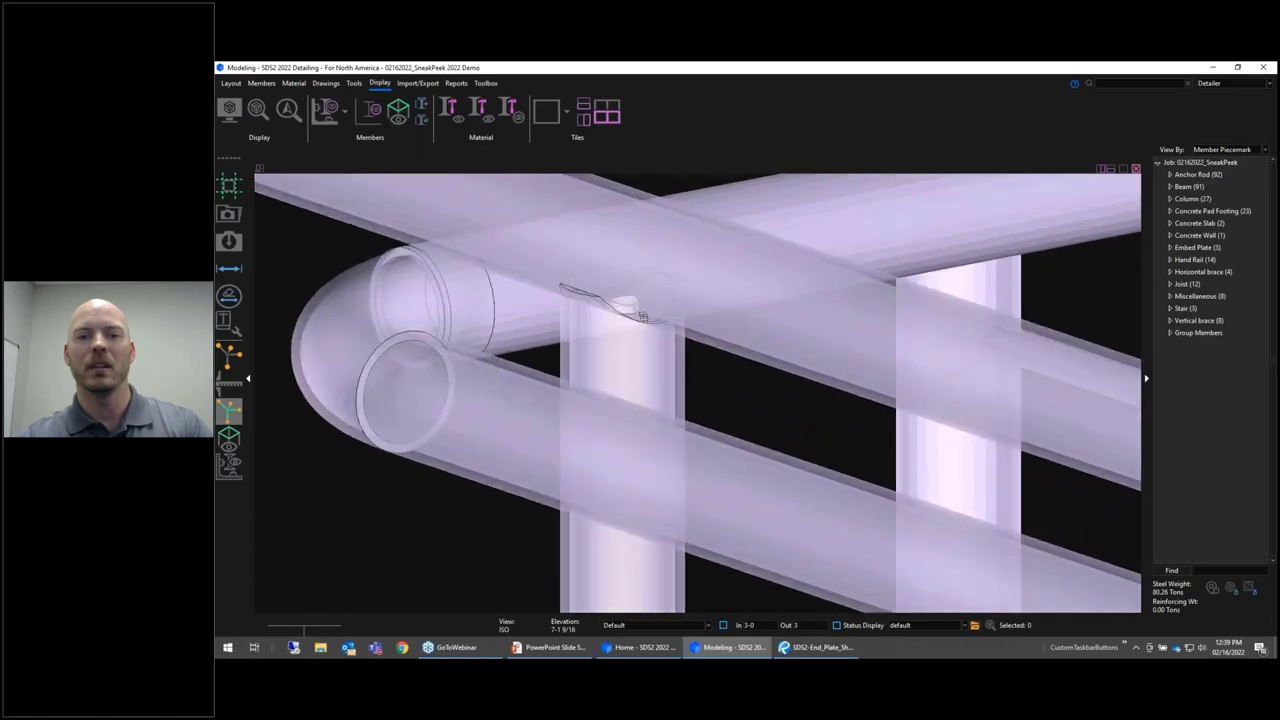
pyautogui.moveTo(633, 258); pyautogui.dragTo(630, 339, button='middle')
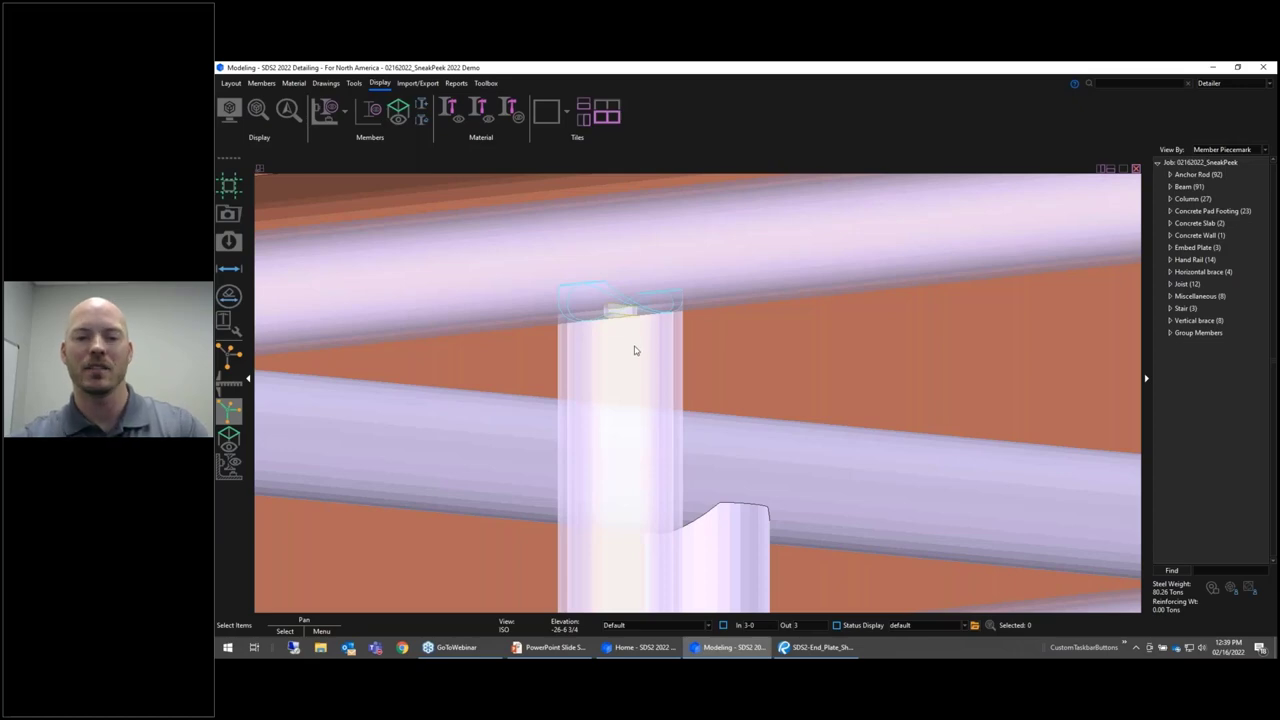
# - Examine the vent hole at the post's base plate and hide the concrete slab beneath it
pyautogui.scroll(-5, 632, 348)
pyautogui.moveTo(626, 410); pyautogui.dragTo(489, 291, button='middle')
pyautogui.scroll(4, 474, 536)
pyautogui.scroll(6, 474, 536)
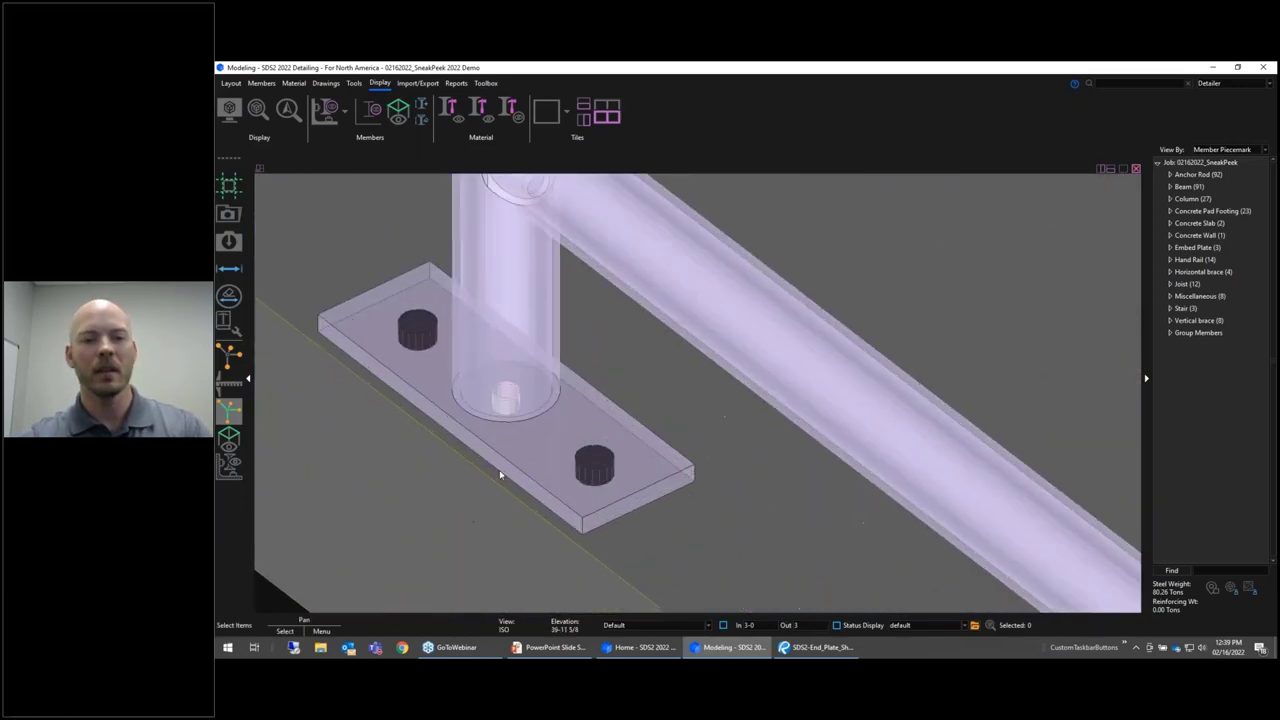
pyautogui.scroll(-6, 516, 449)
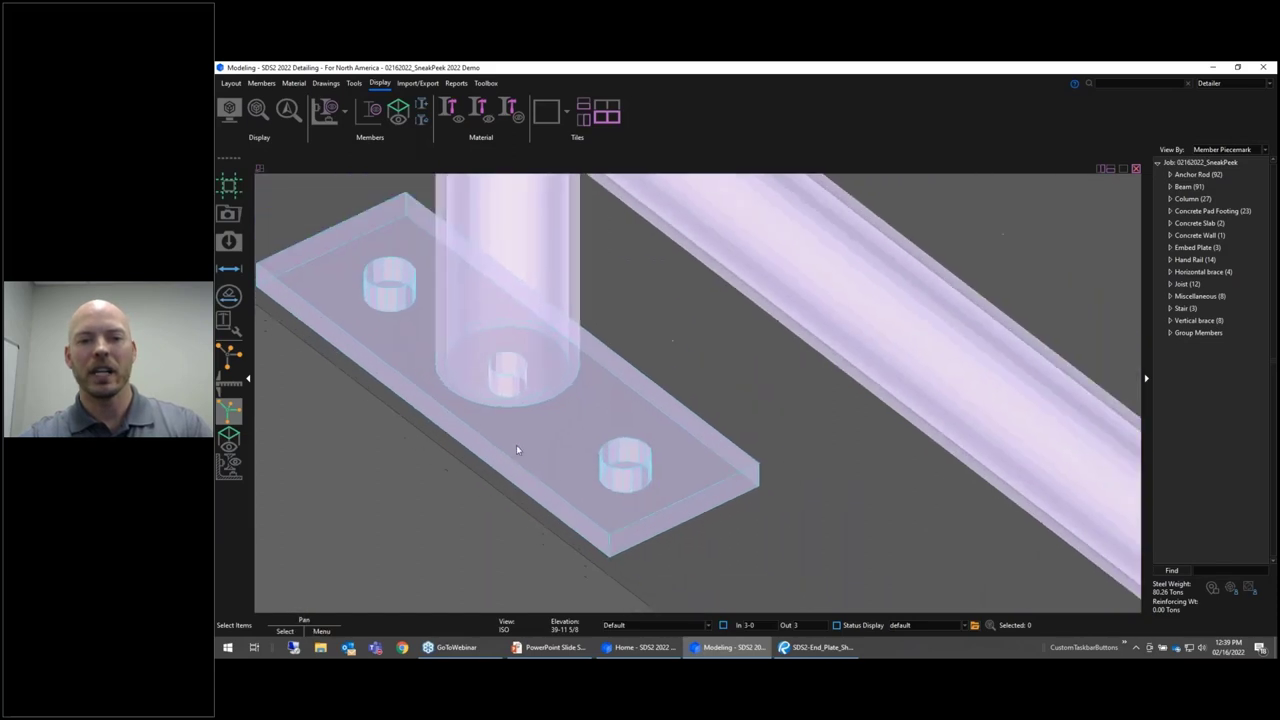
pyautogui.scroll(2, 626, 540)
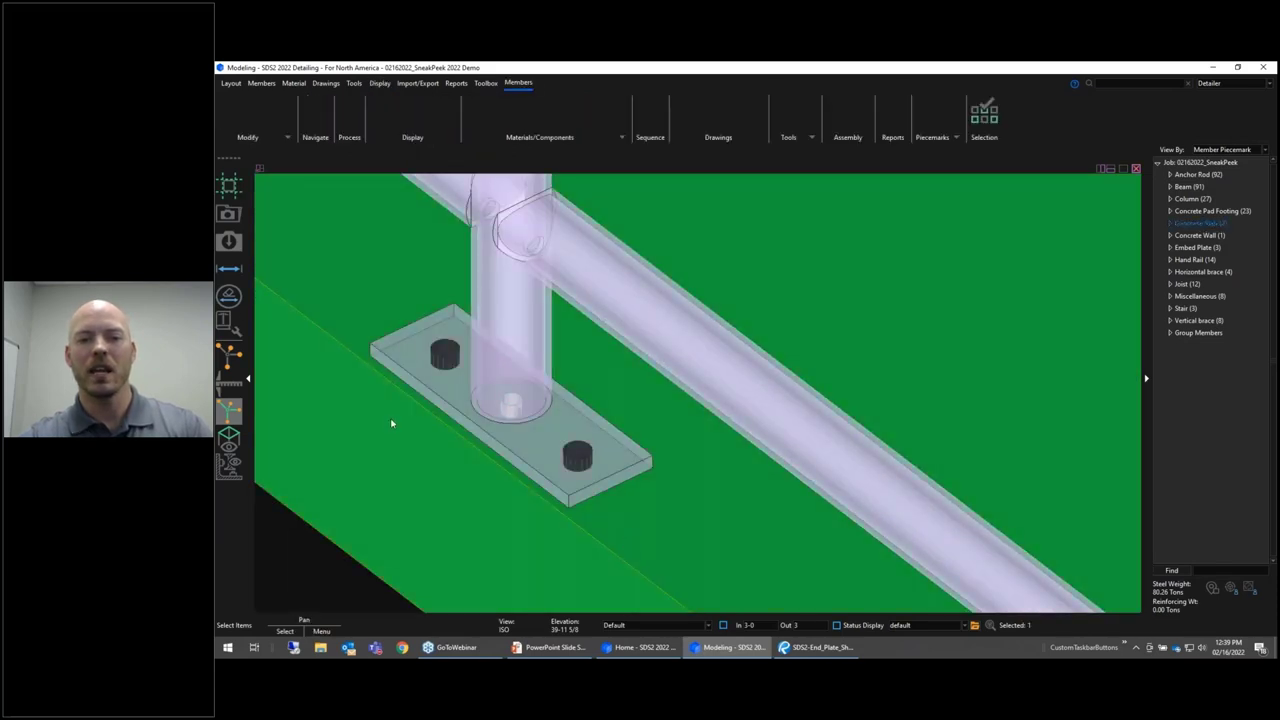
pyautogui.click(419, 104)
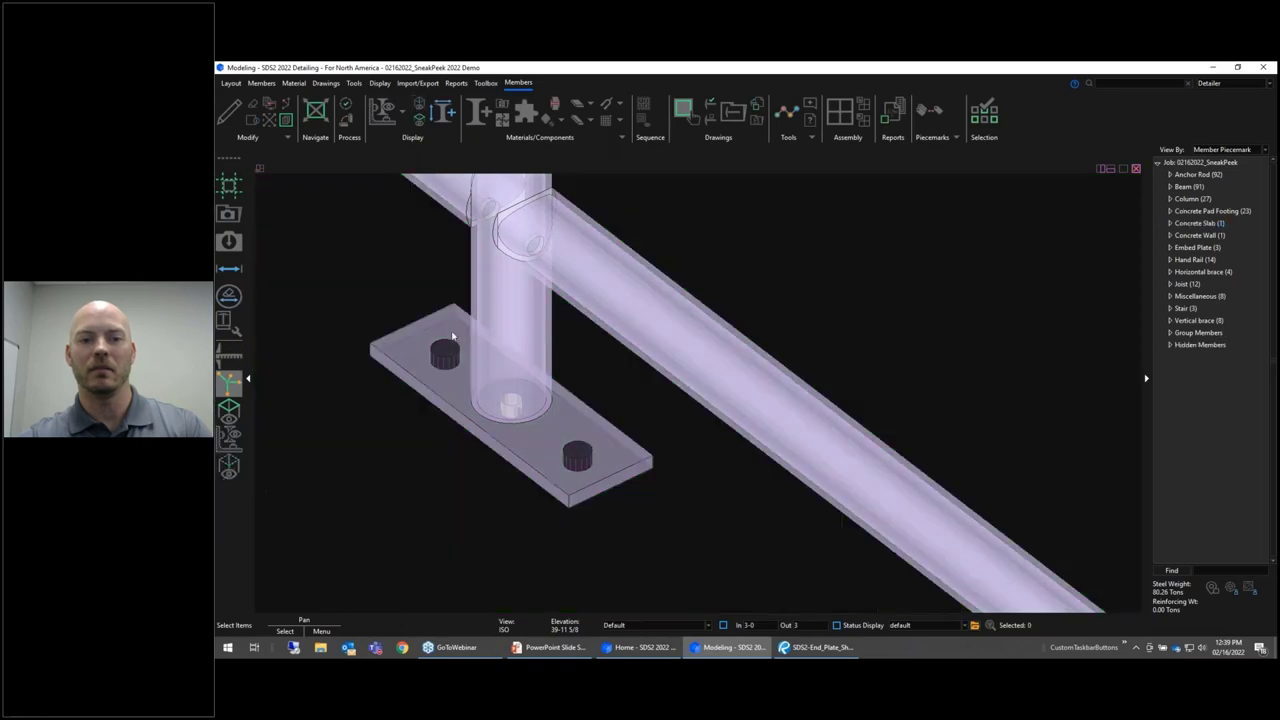
# - Inspect the base plates from below, comparing the hole under the transparent post with the one under the neighbouring handrail's post
pyautogui.keyDown('shift'); pyautogui.moveTo(514, 400); pyautogui.dragTo(479, 232, button='middle'); pyautogui.keyUp('shift')
pyautogui.scroll(-5, 479, 232)
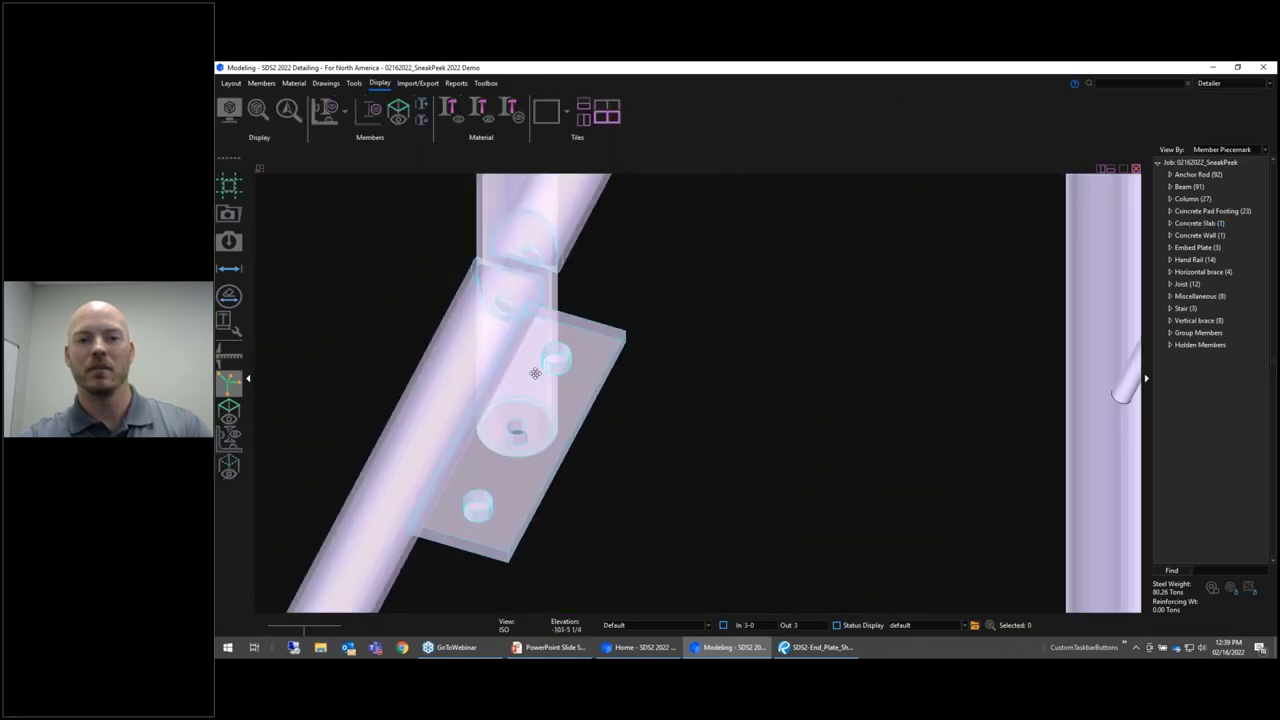
pyautogui.scroll(5, 479, 425)
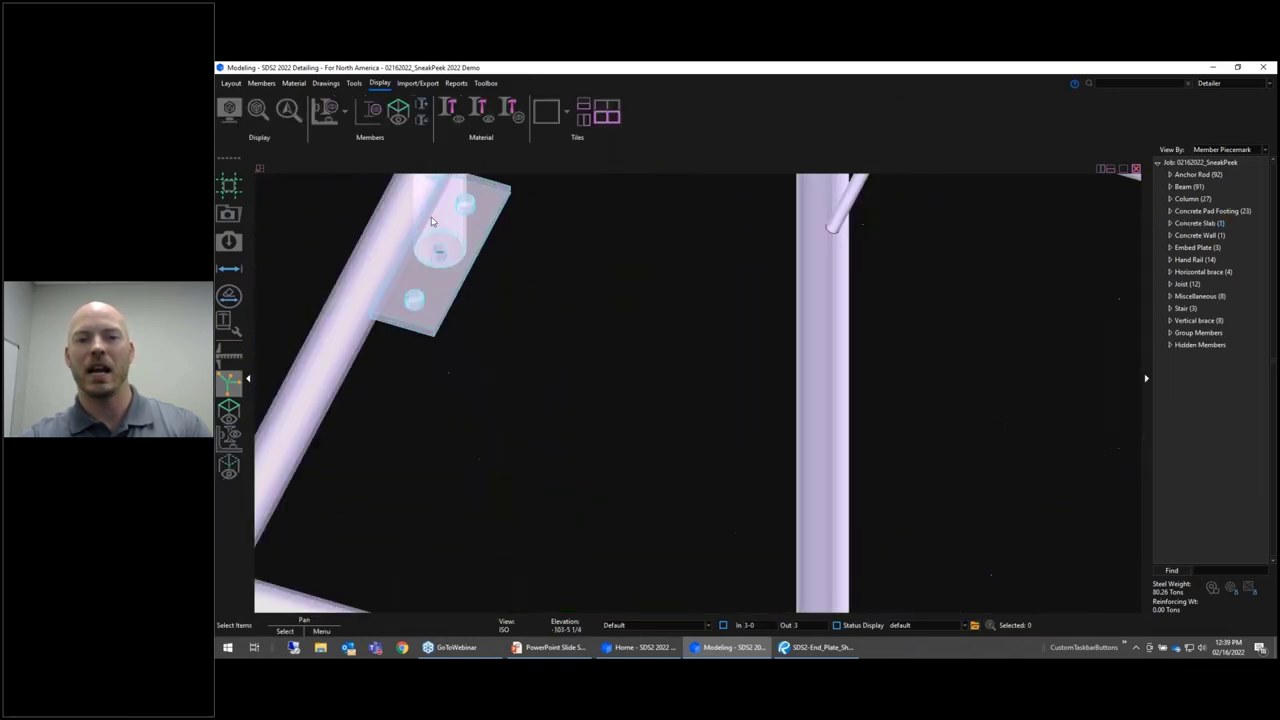
pyautogui.scroll(-4, 393, 257)
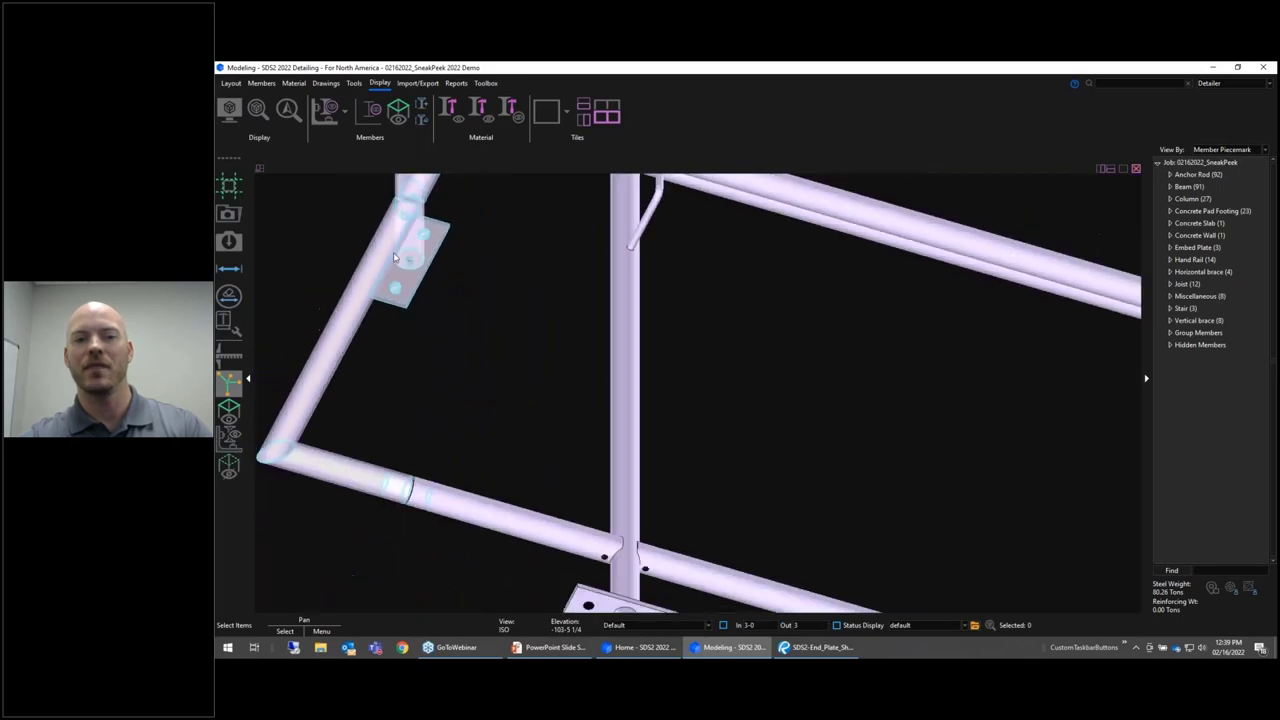
pyautogui.scroll(5, 556, 553)
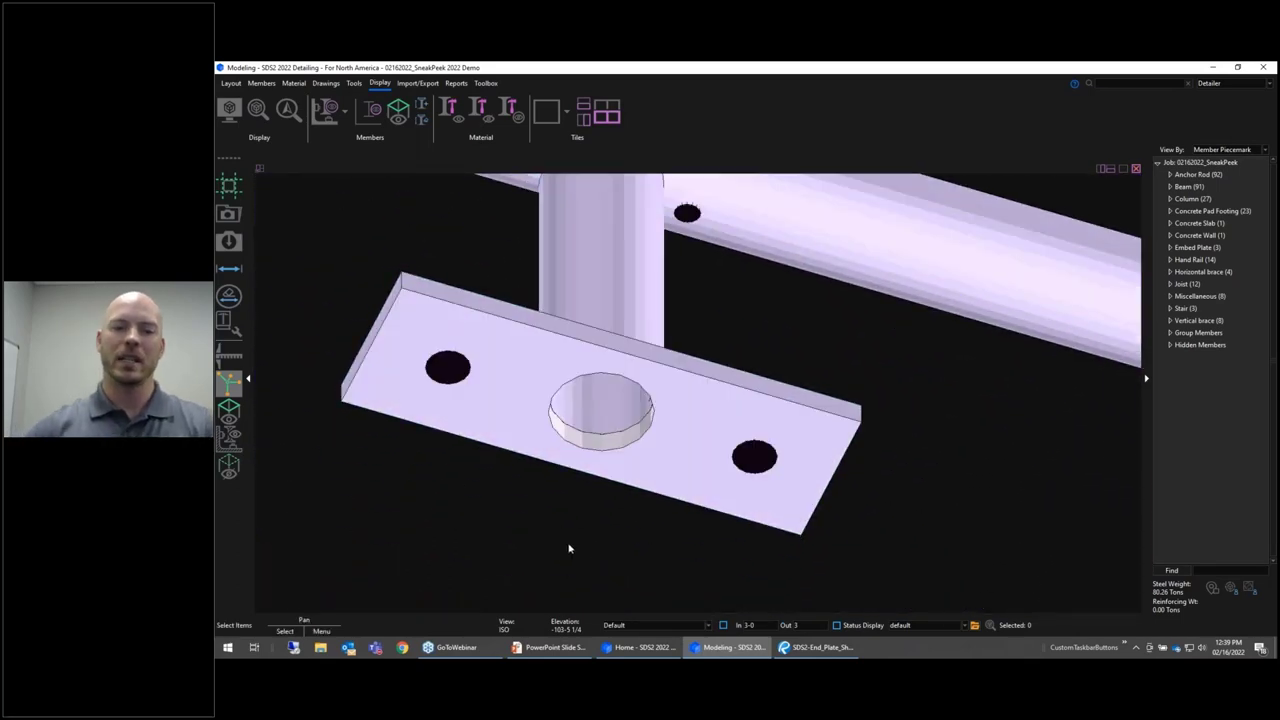
pyautogui.press('t')
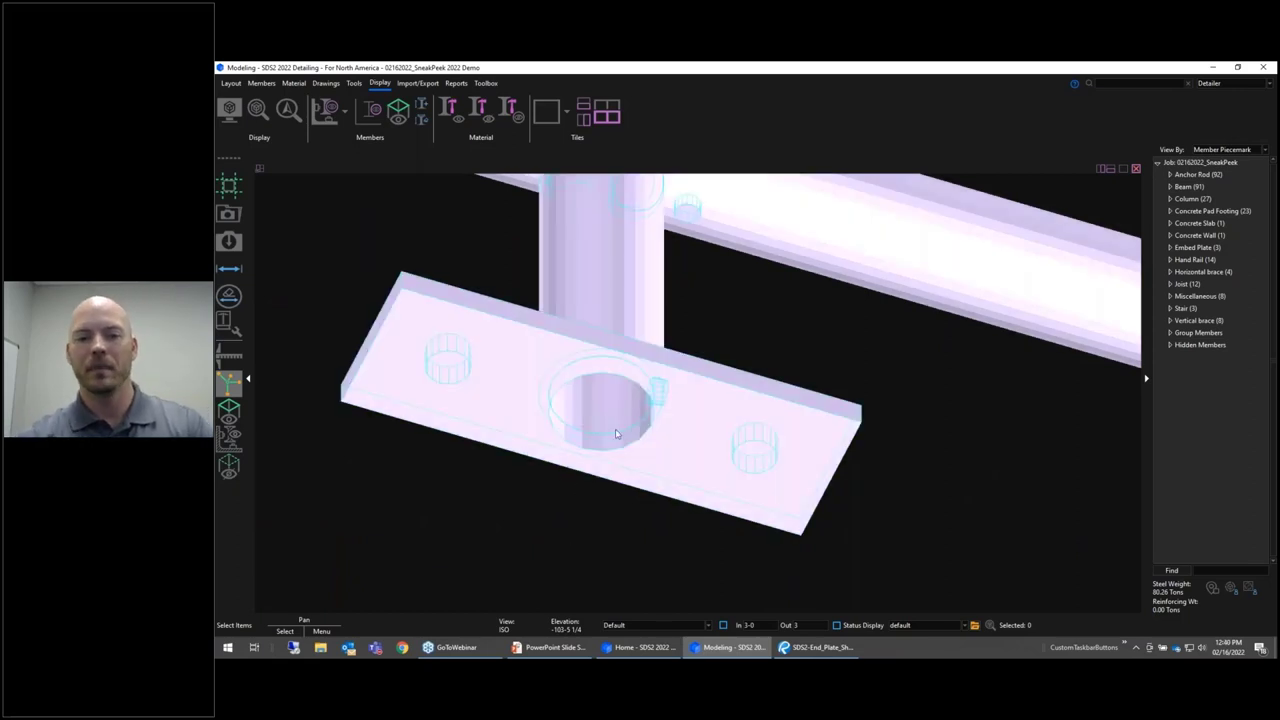
# - Open the yellow picket handrail along the joist floor for editing, with its elevation in view
pyautogui.scroll(-5, 612, 414)
pyautogui.moveTo(603, 400); pyautogui.dragTo(568, 490, button='middle')
pyautogui.scroll(-6, 568, 490)
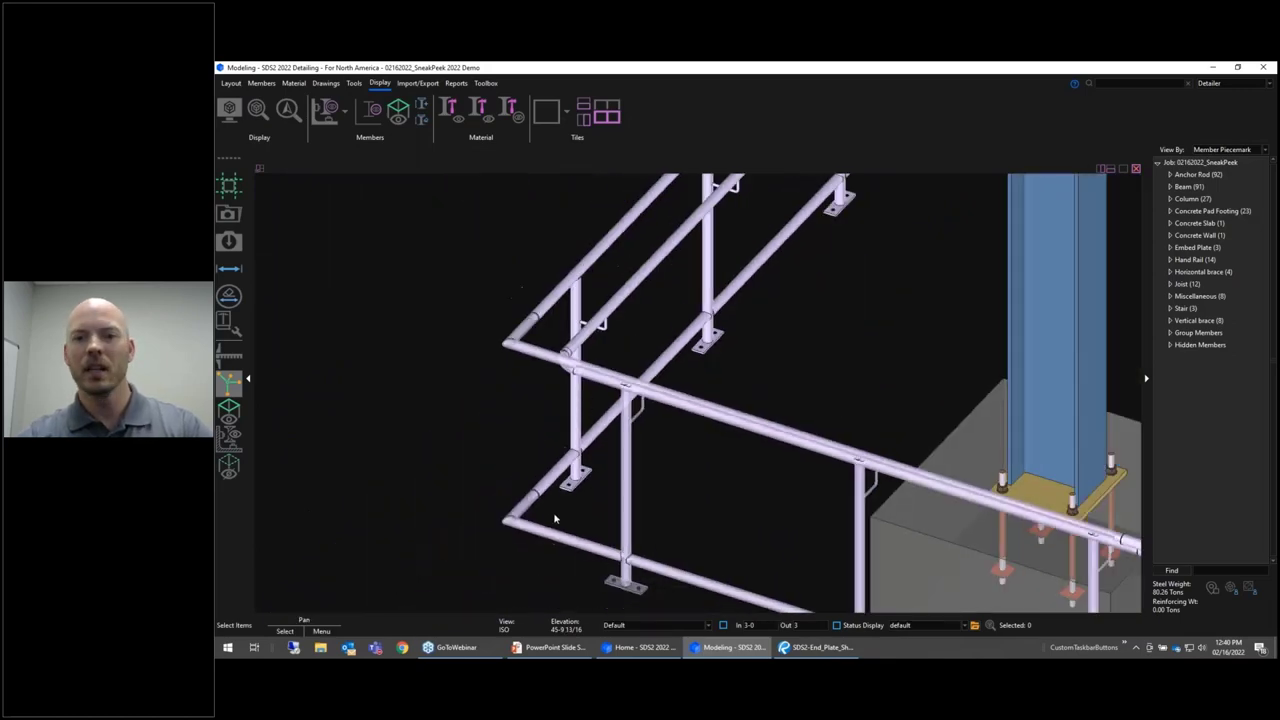
pyautogui.scroll(-8, 484, 567)
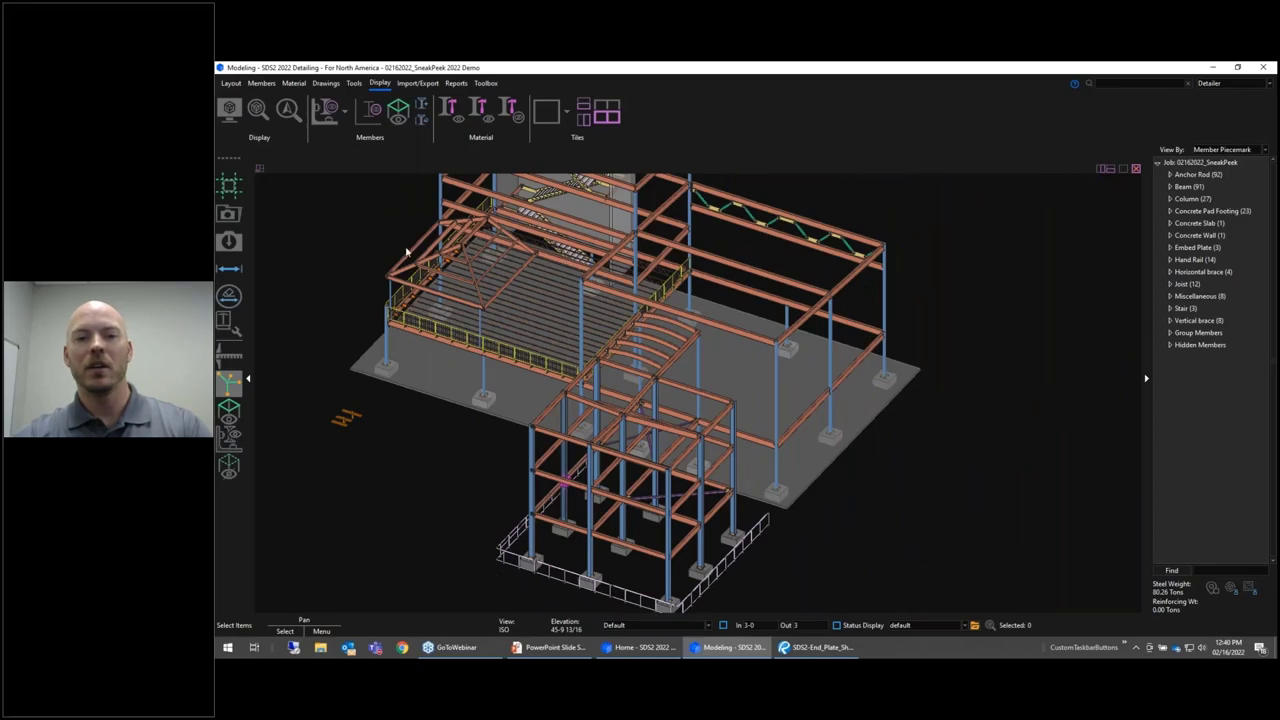
pyautogui.scroll(8, 406, 252)
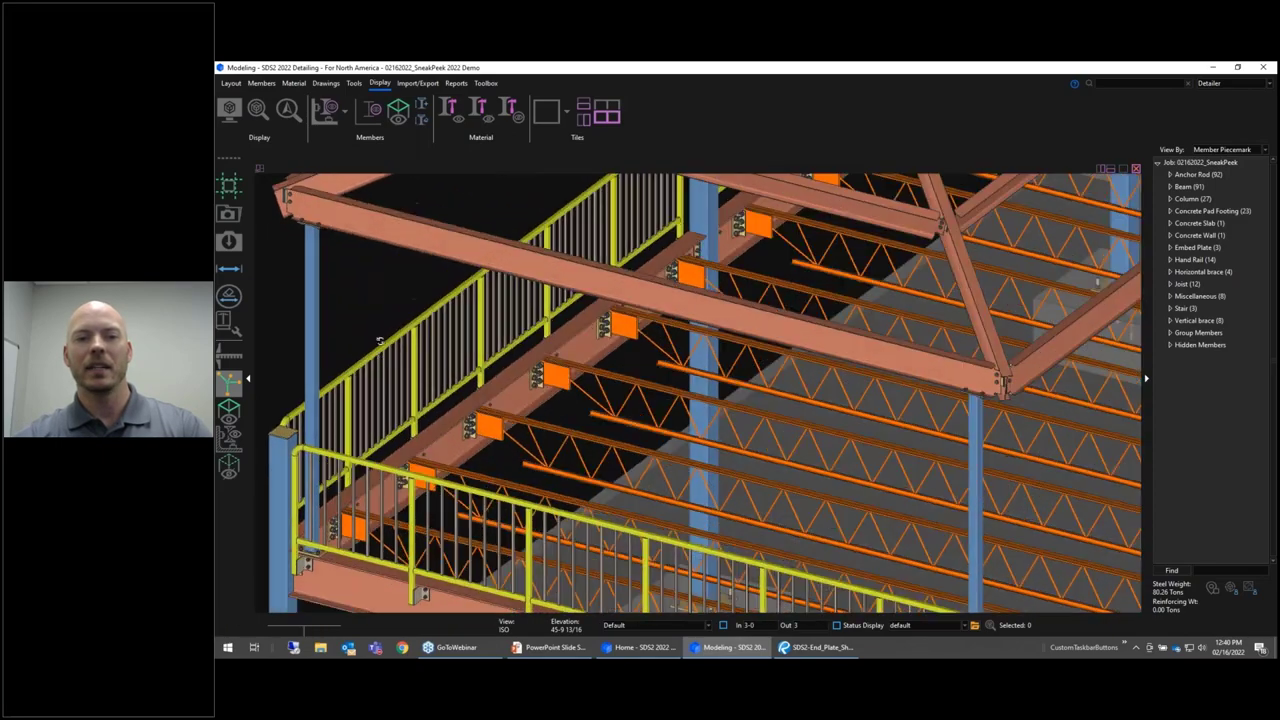
pyautogui.moveTo(380, 341); pyautogui.dragTo(392, 275, button='middle')
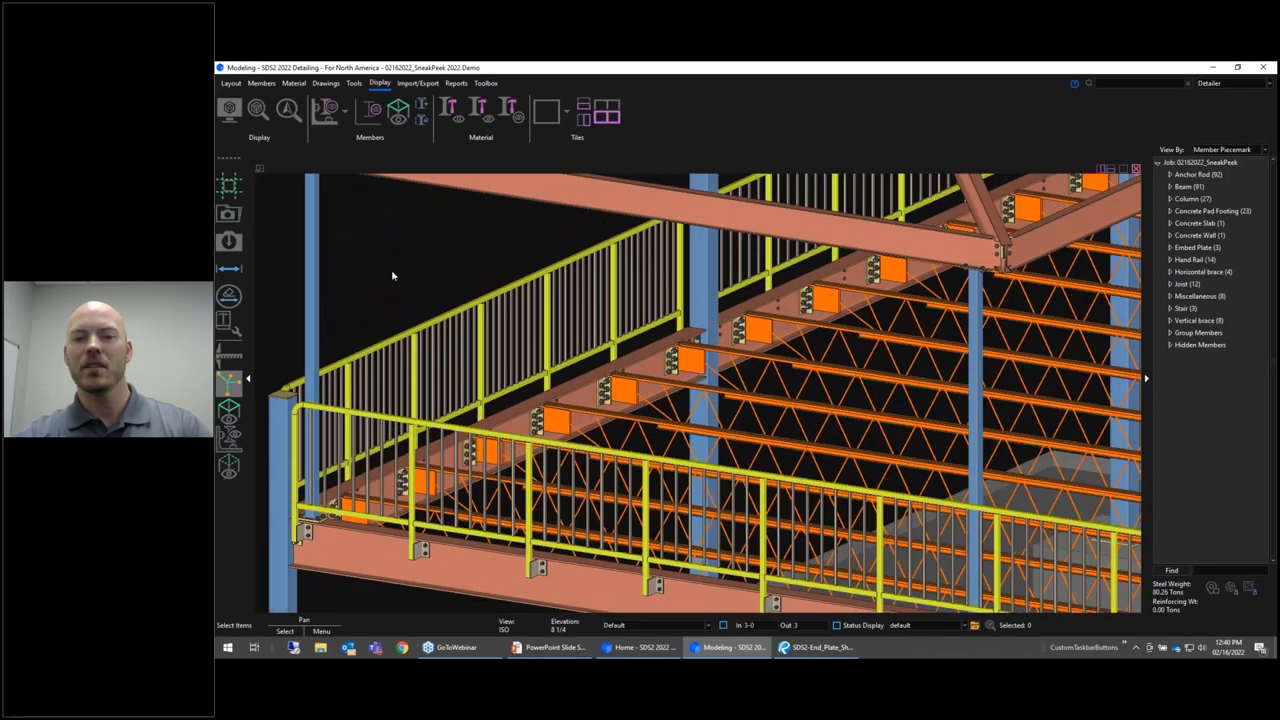
pyautogui.doubleClick(433, 327)
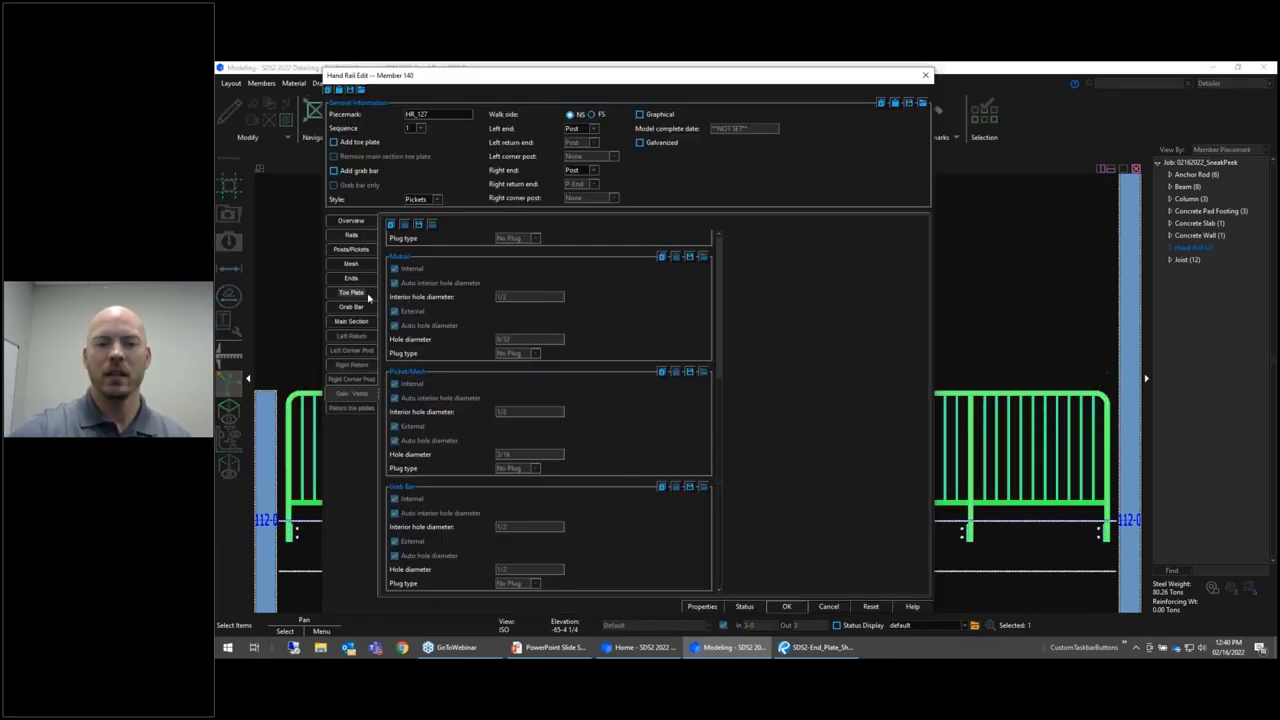
# - Review the handrail's picket material and end picket spacing settings for the main section and returns, then accept the dialog
pyautogui.click(353, 250)
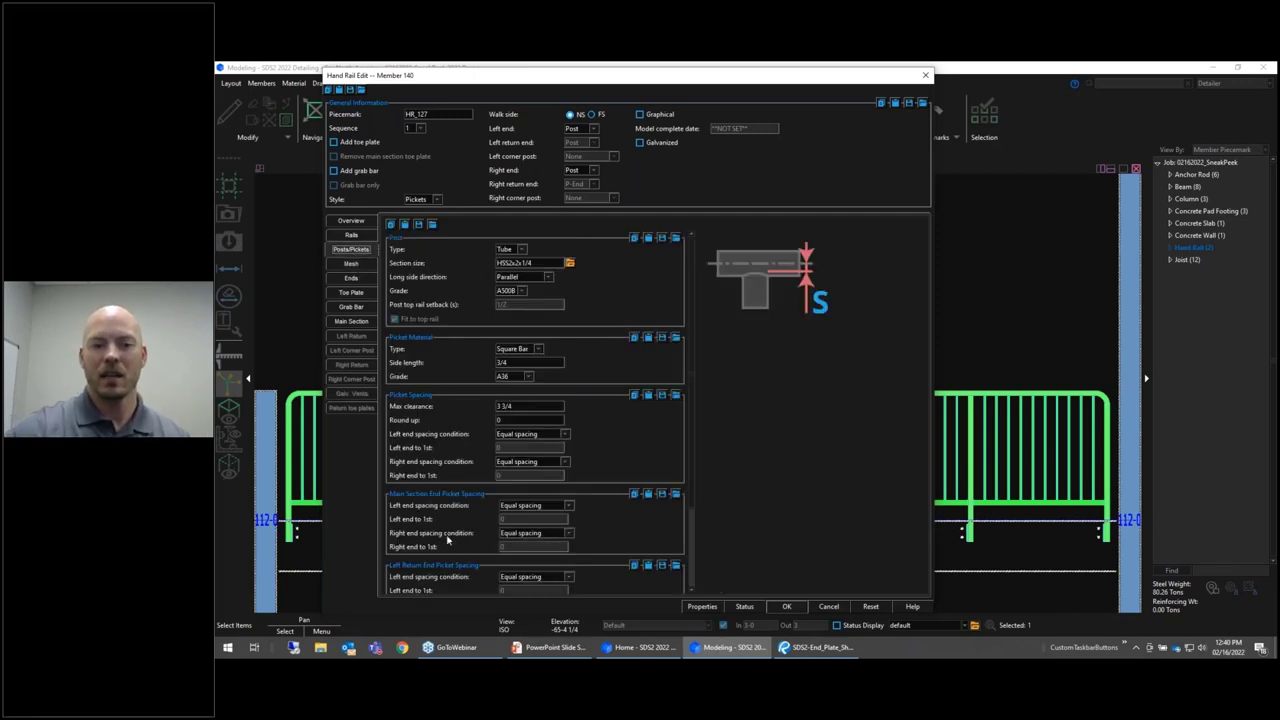
pyautogui.scroll(-3, 680, 436)
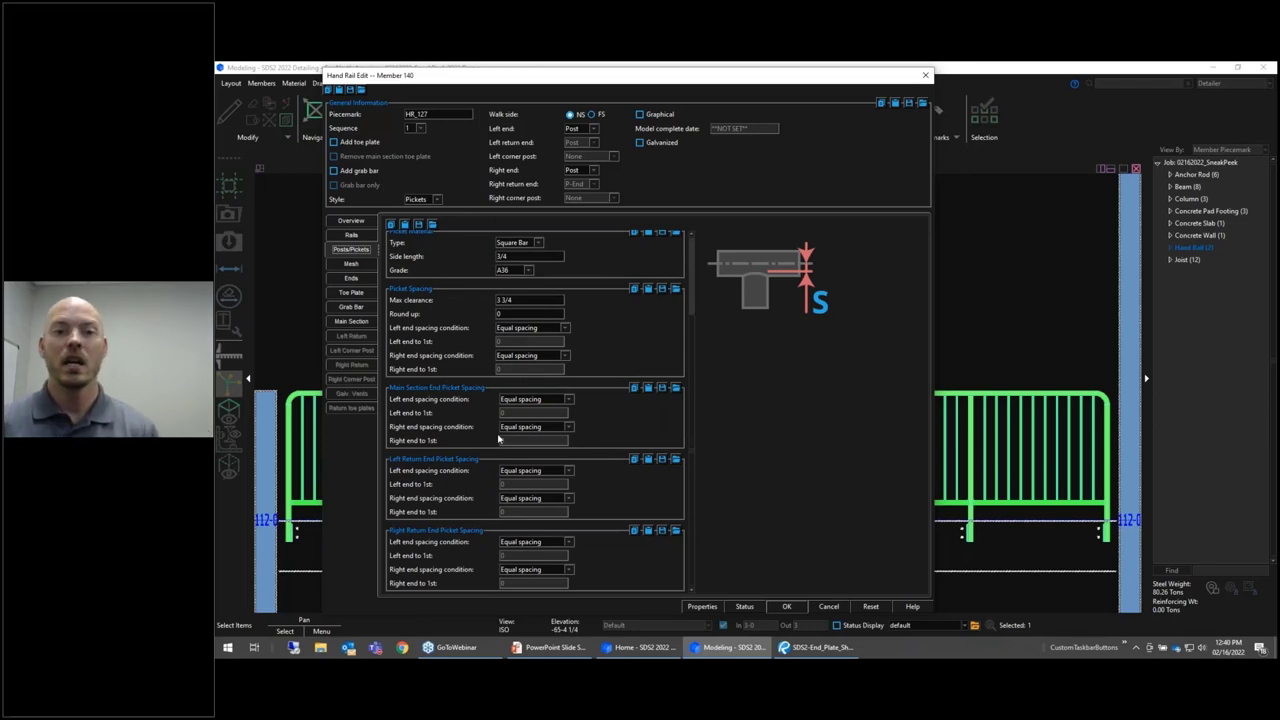
pyautogui.click(786, 609)
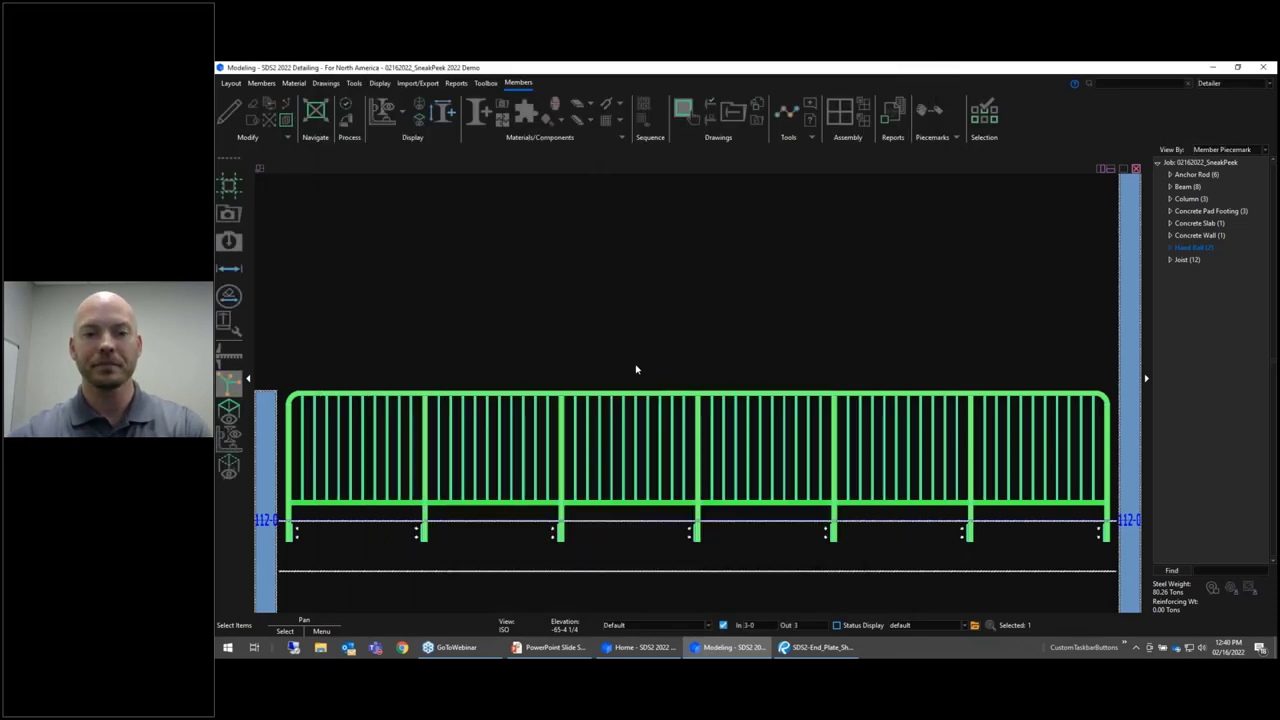
# - Add construction lines along the edges of two neighbouring handrail posts and all the pickets between them
pyautogui.scroll(3, 631, 467)
pyautogui.scroll(2, 631, 467)
pyautogui.scroll(-2, 632, 436)
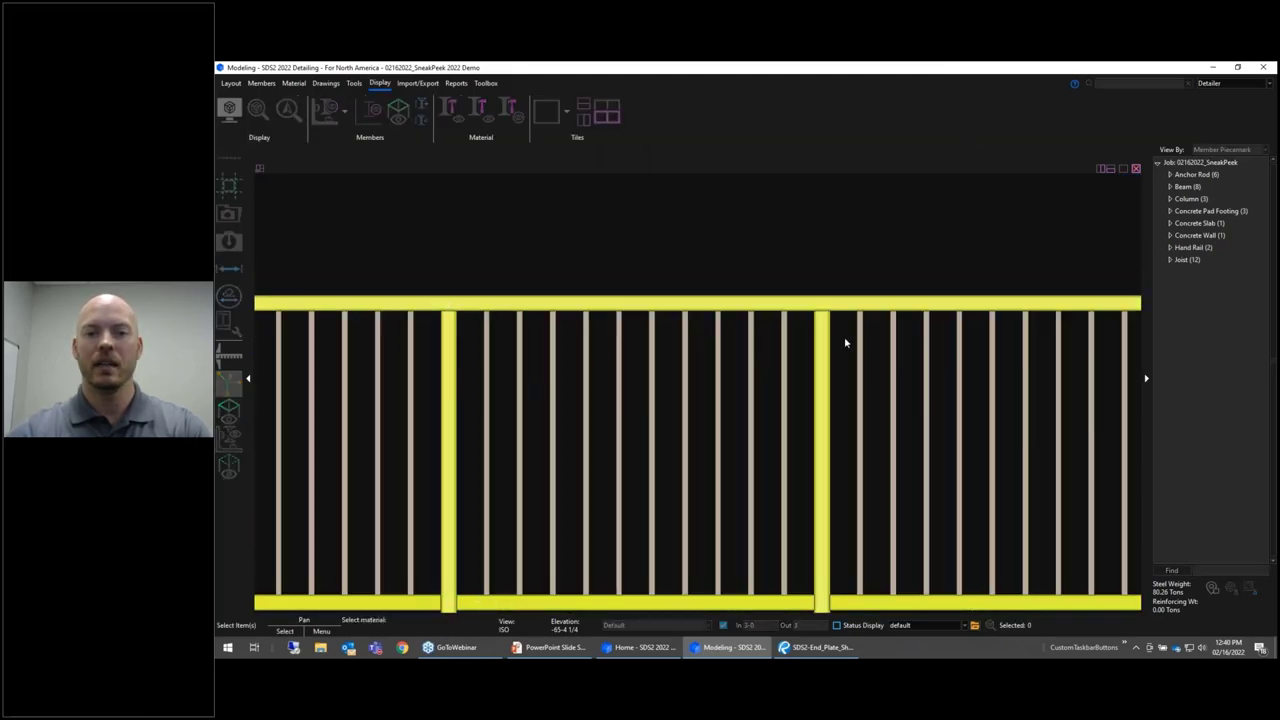
pyautogui.moveTo(843, 339); pyautogui.dragTo(432, 399)
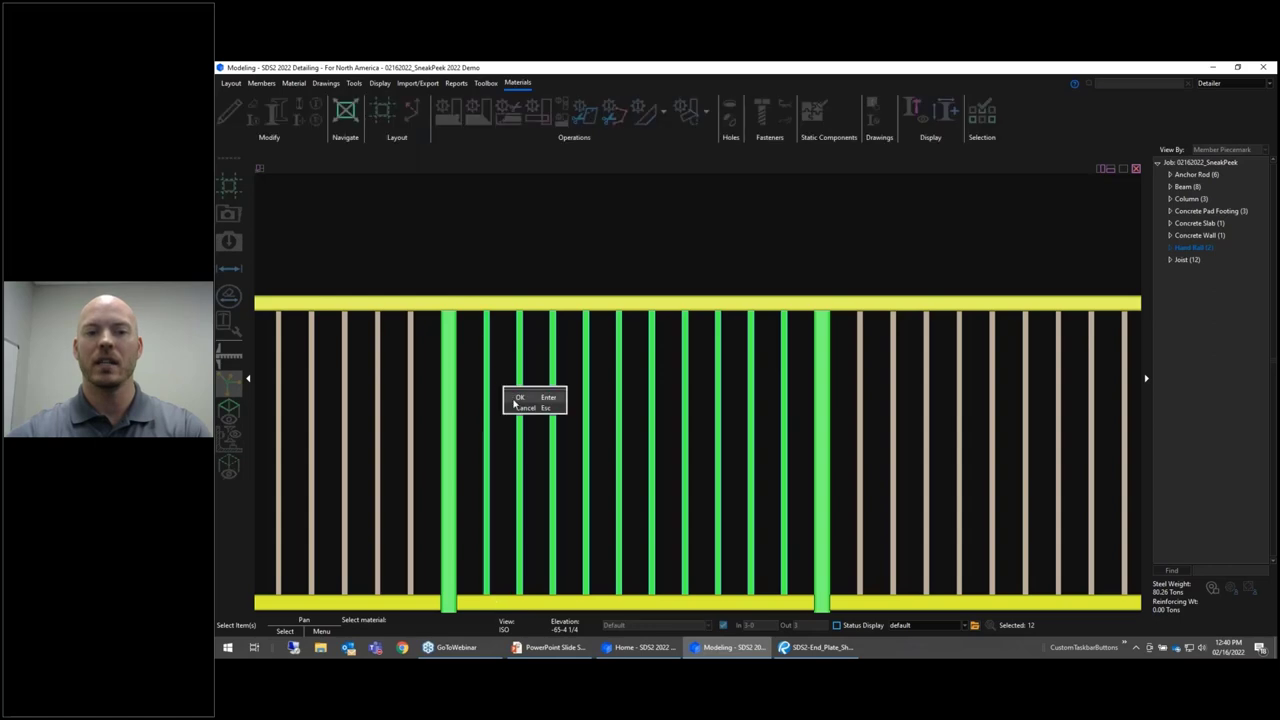
pyautogui.click(377, 200)
# - Dimension the clear gap from the post to the first picket and the next three gaps between pickets along the top rail
pyautogui.click(229, 268)
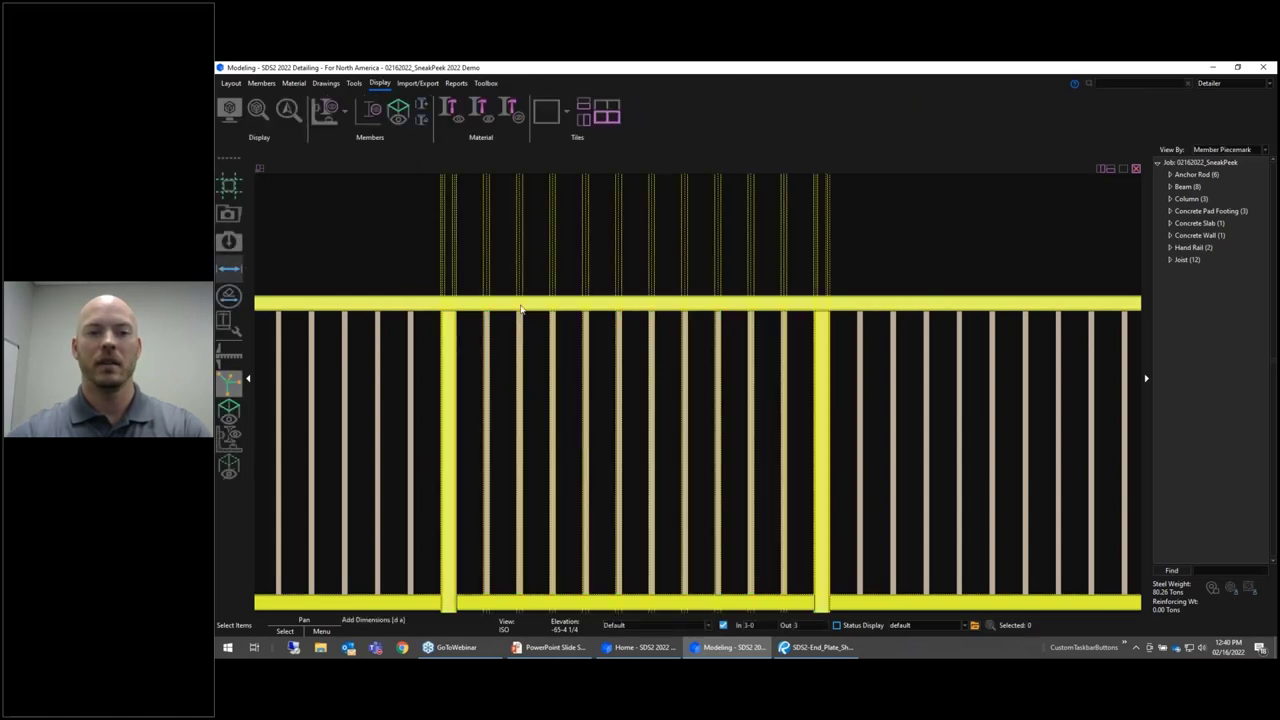
pyautogui.scroll(2, 465, 316)
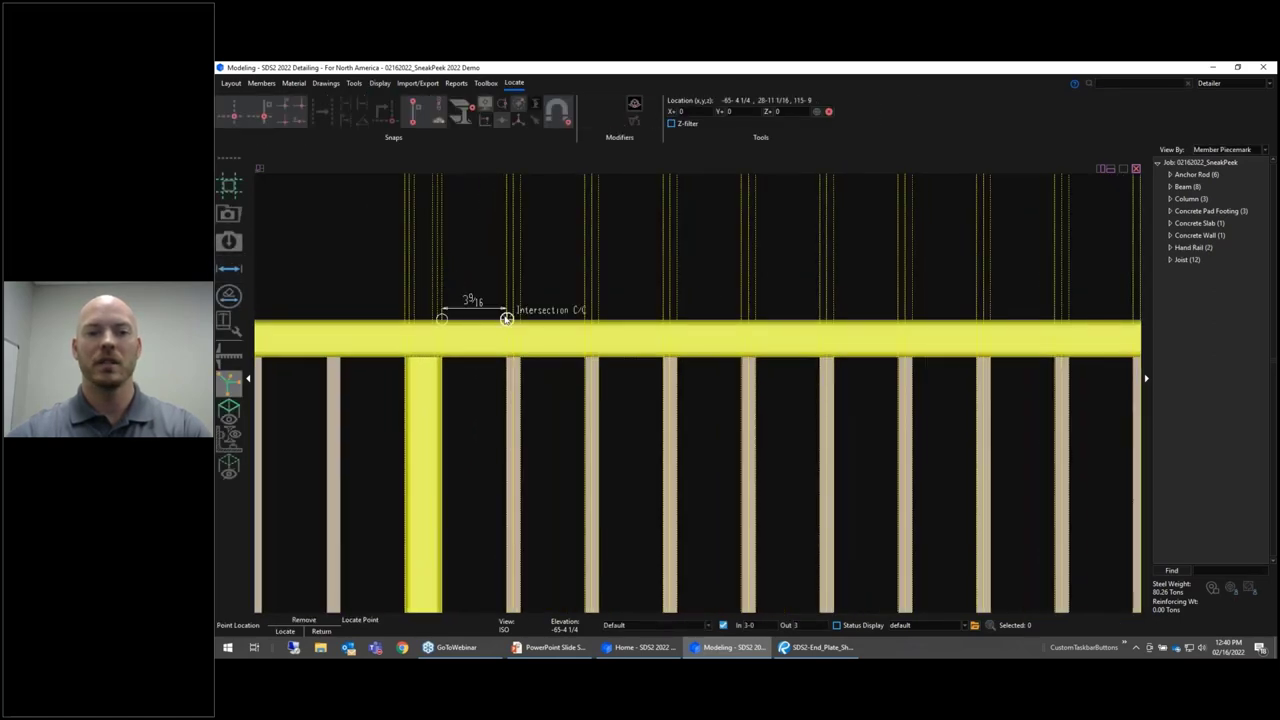
pyautogui.click(596, 319)
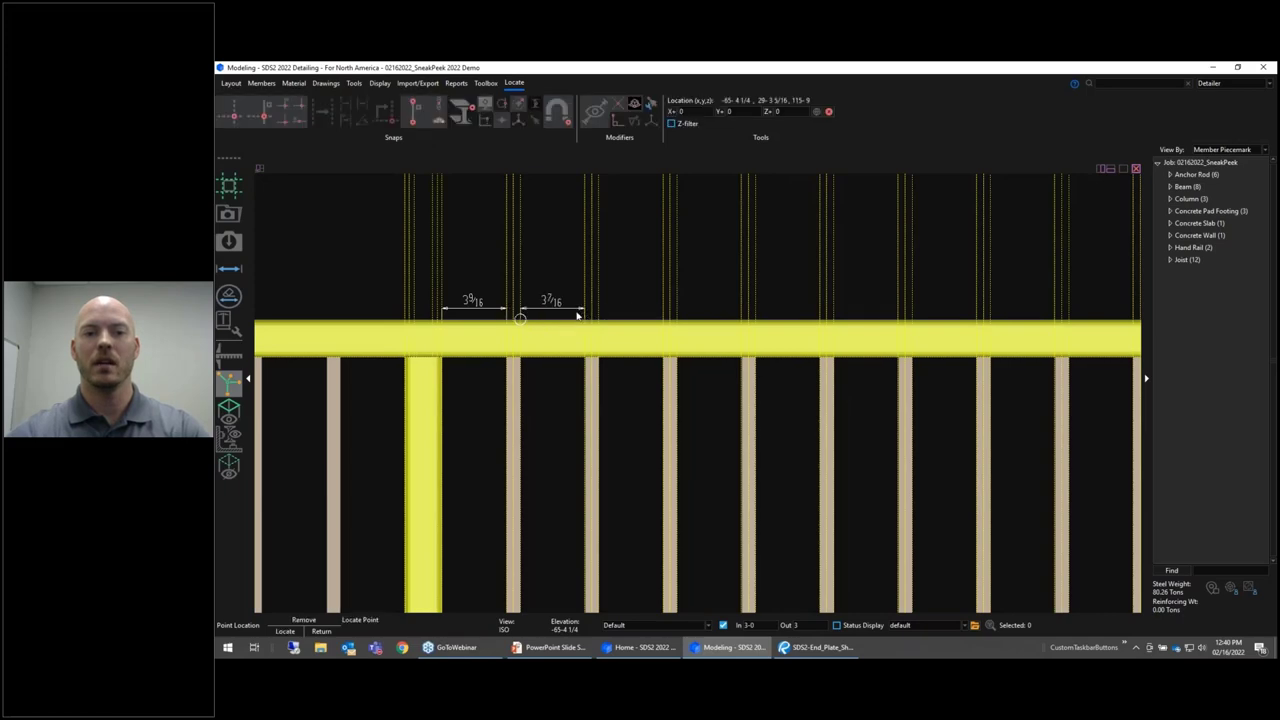
pyautogui.click(673, 320)
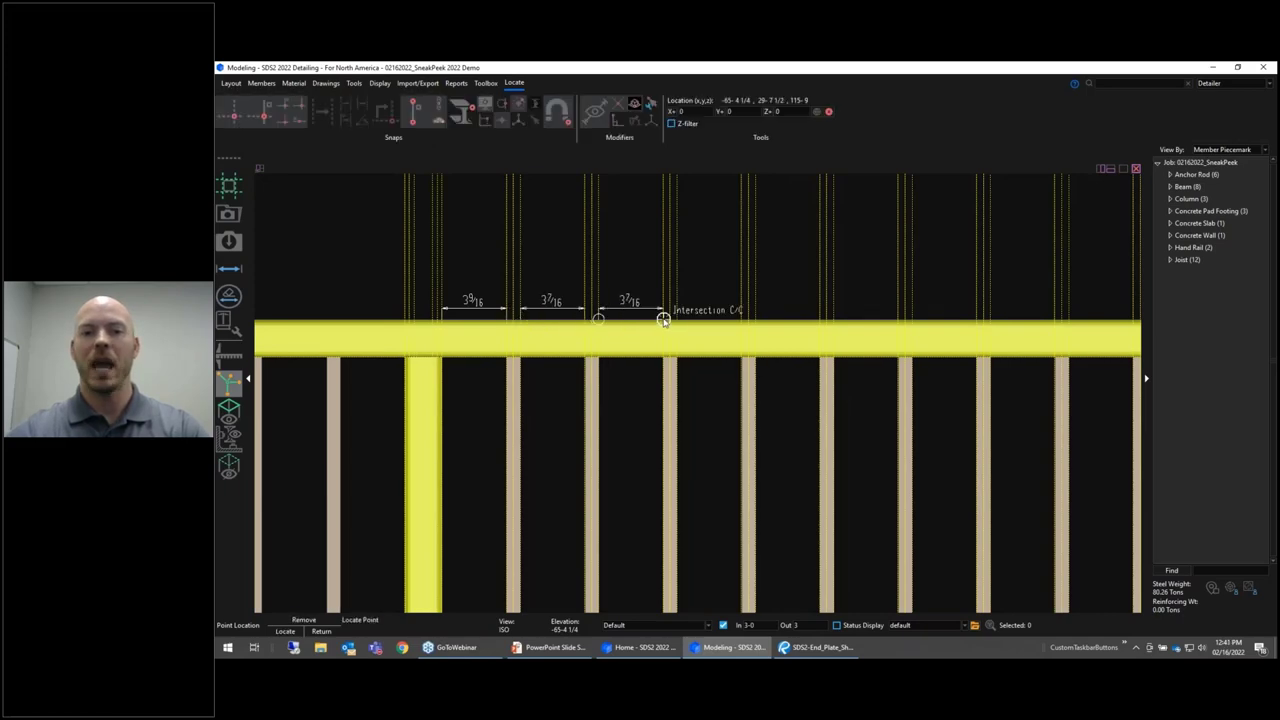
pyautogui.click(746, 320)
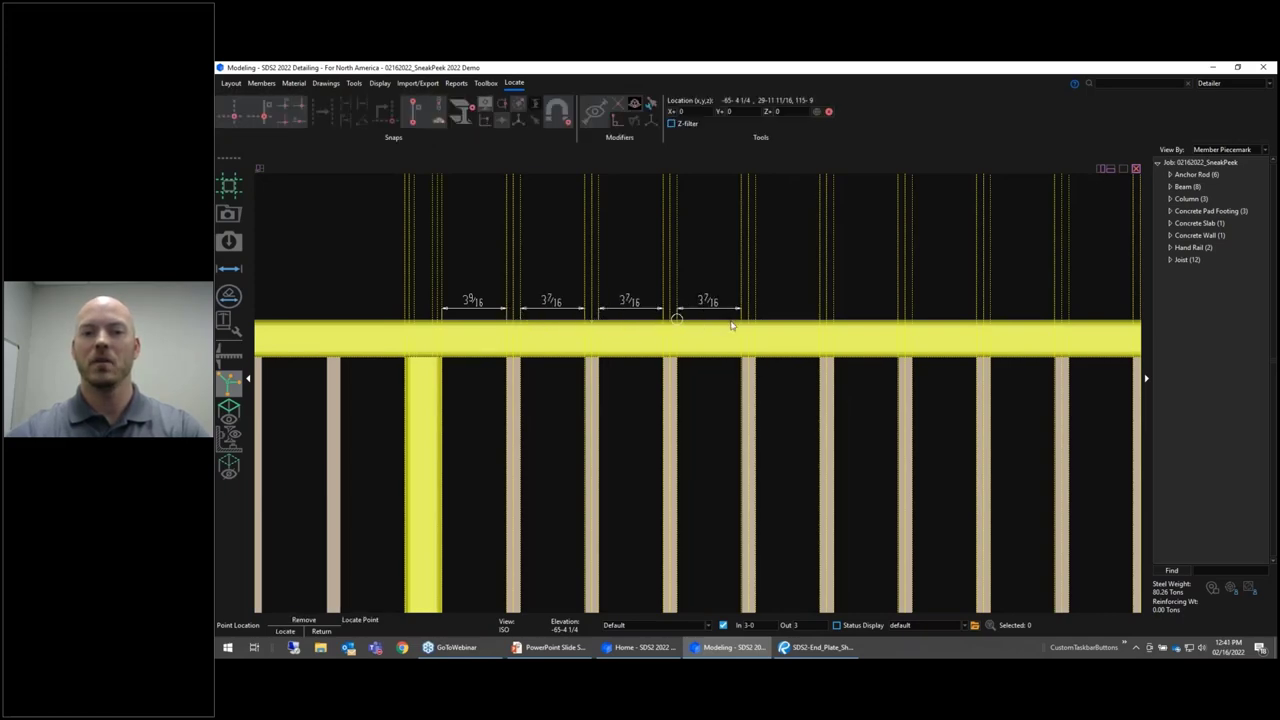
pyautogui.press('Escape')
pyautogui.scroll(-3, 681, 407)
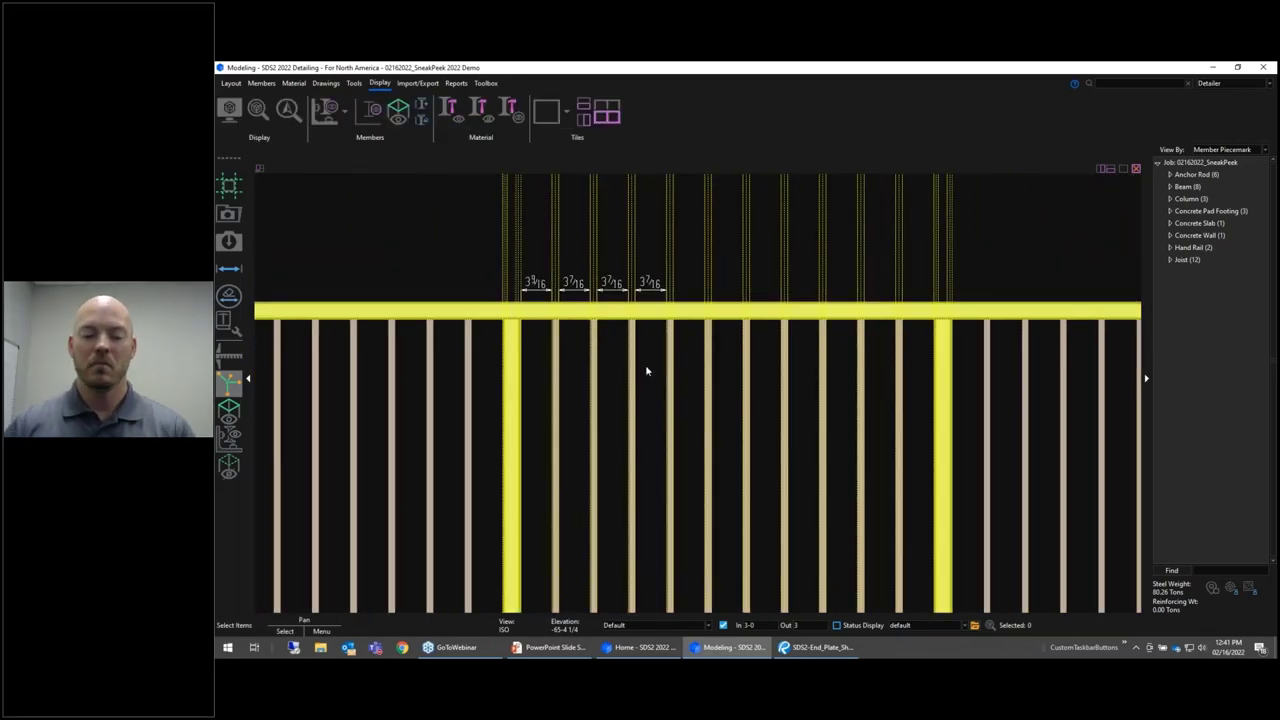
# - Erase all construction lines and delete the four picket gap dimensions above the top rail
pyautogui.hotkey('ctrl', 'e')
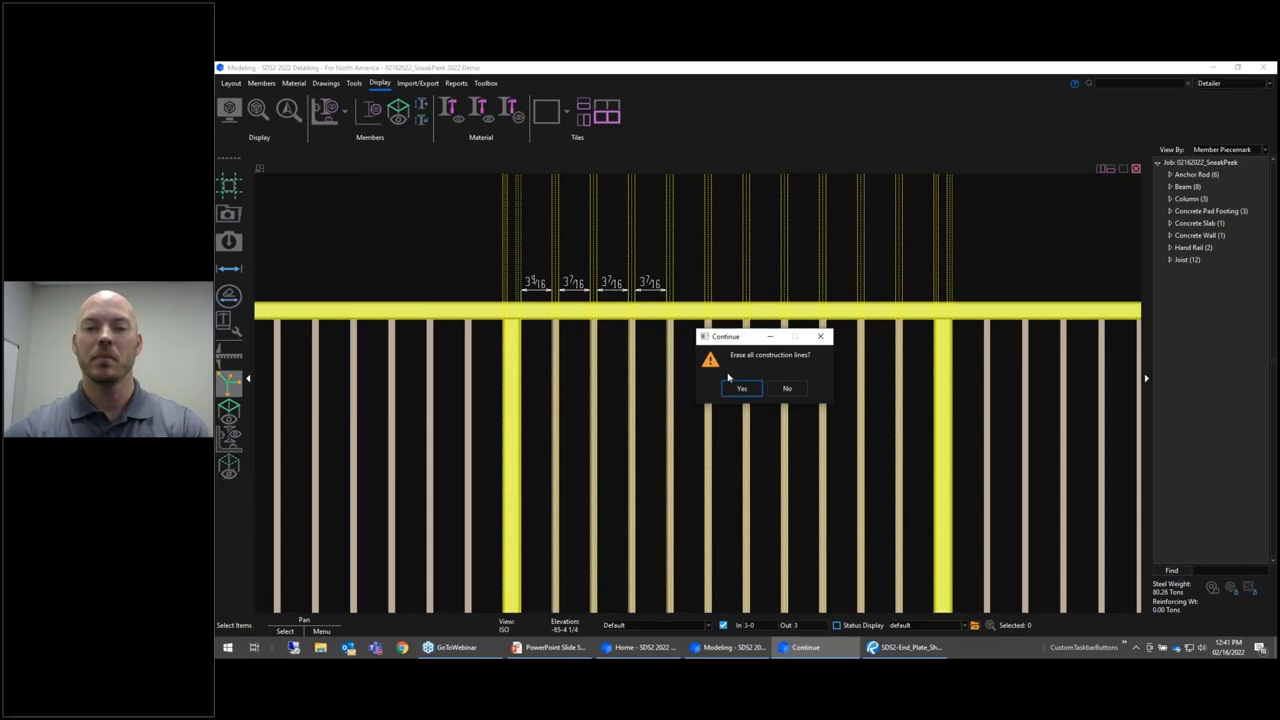
pyautogui.click(741, 388)
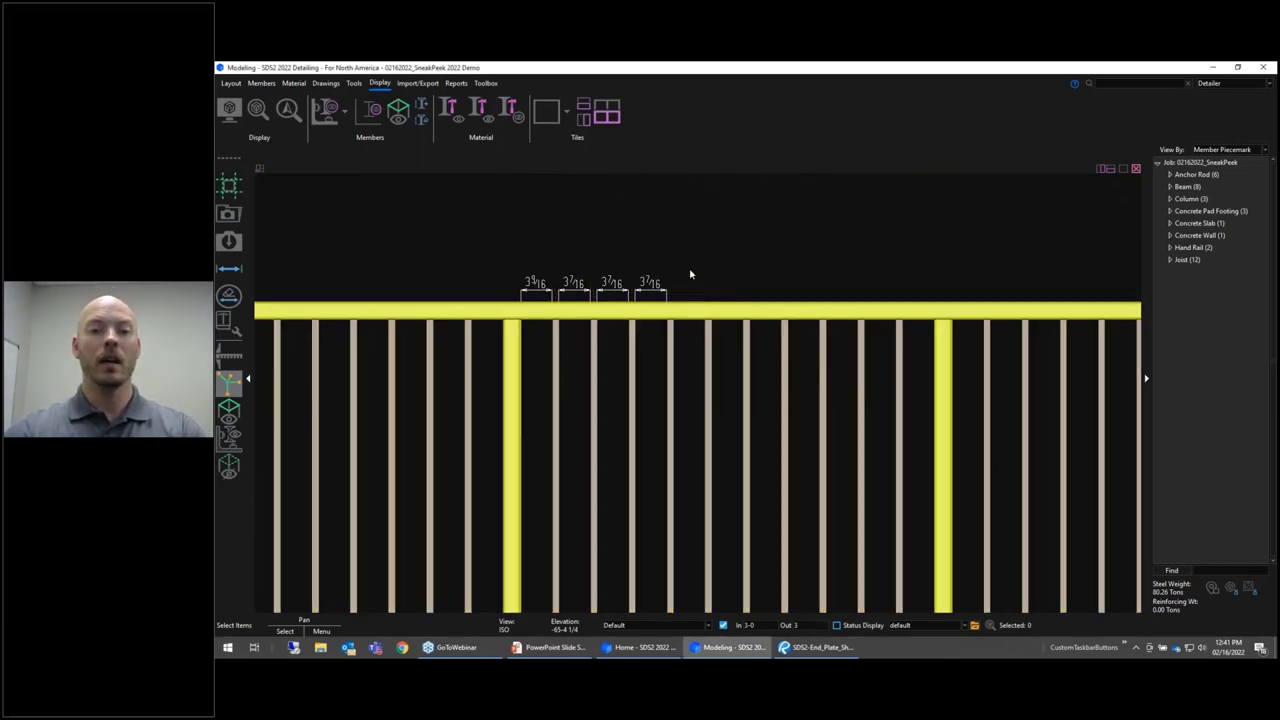
pyautogui.moveTo(650, 285); pyautogui.dragTo(506, 302)
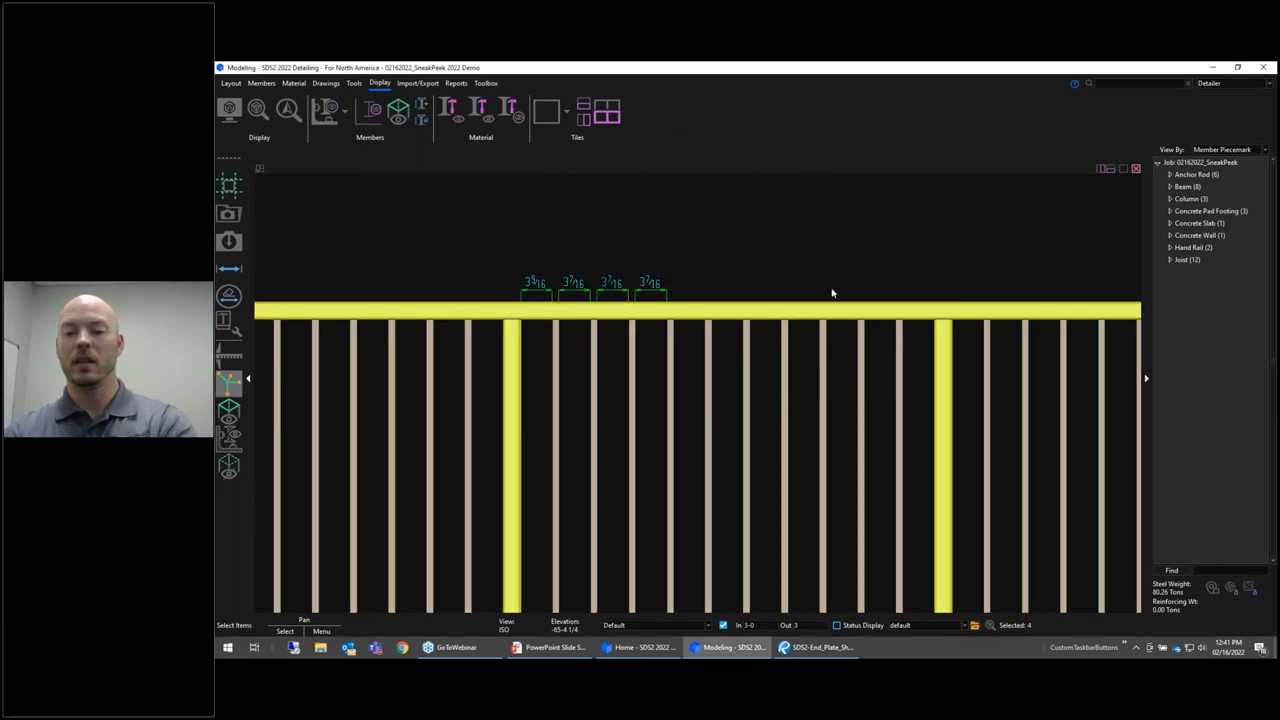
pyautogui.press('Delete')
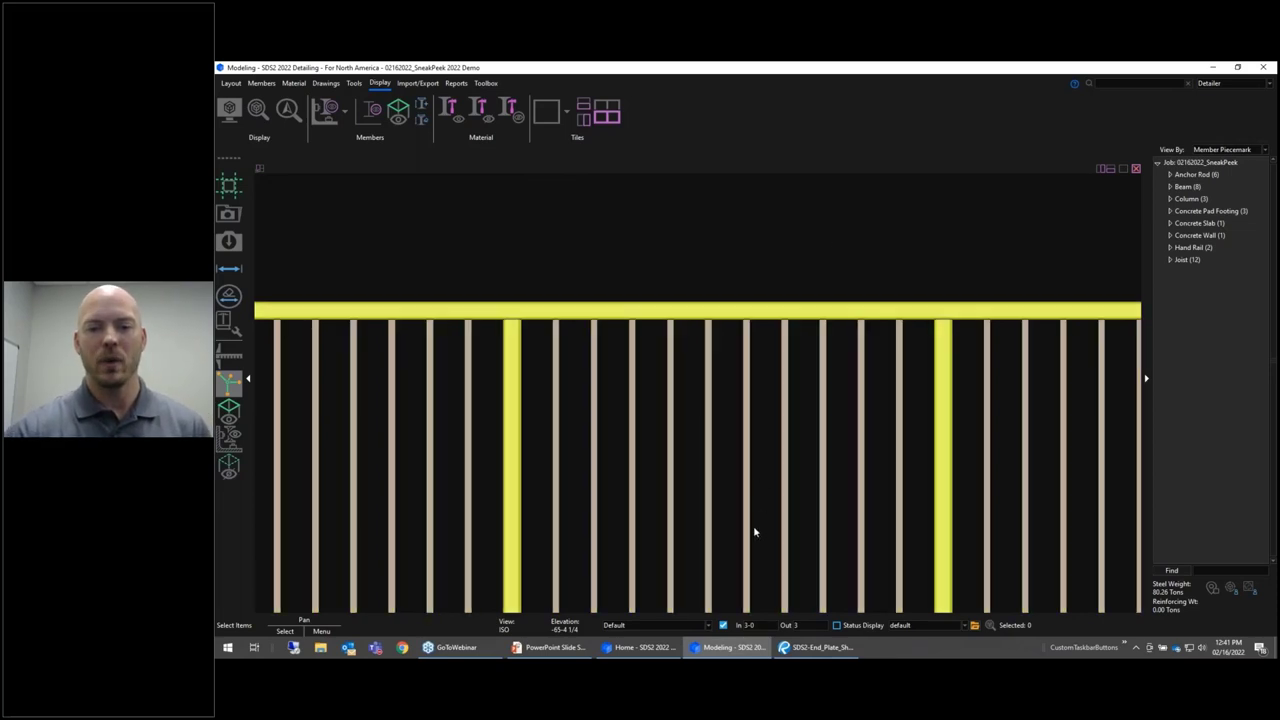
# - Switch to the Home window, clear the settings search and open the job's Hand Rail setup under Member Plugin Defaults
pyautogui.click(639, 648)
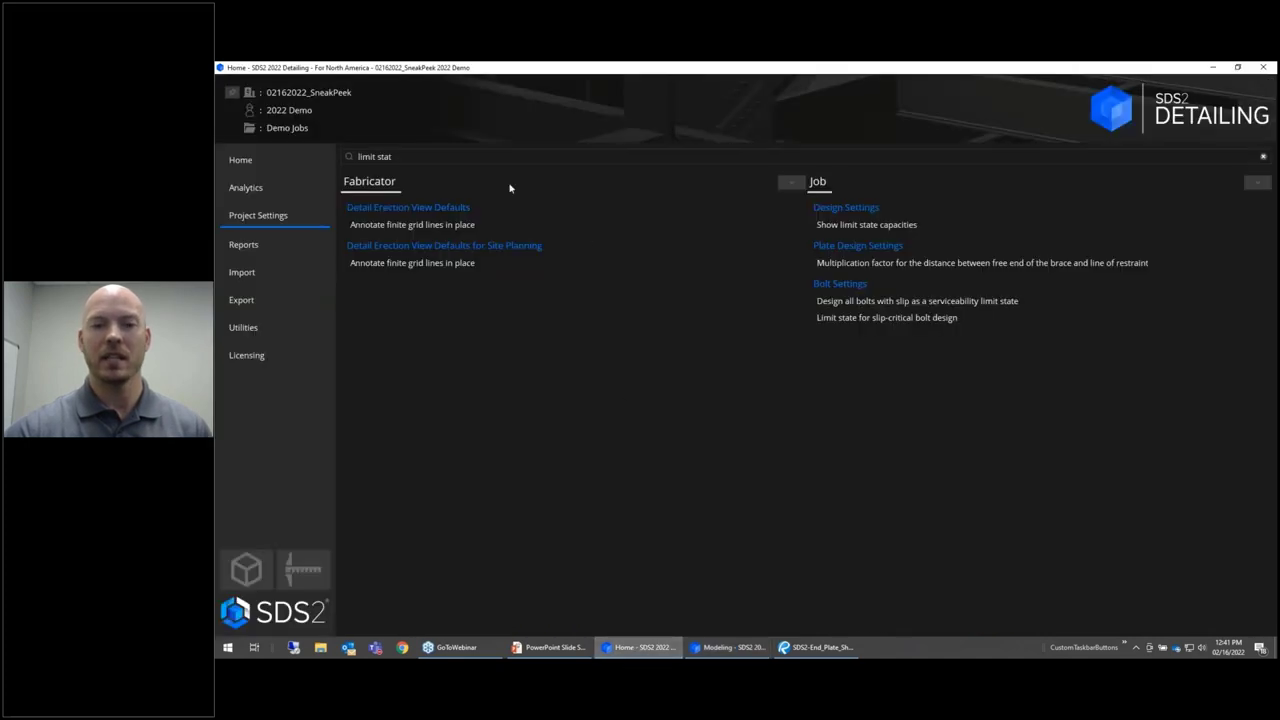
pyautogui.click(1263, 158)
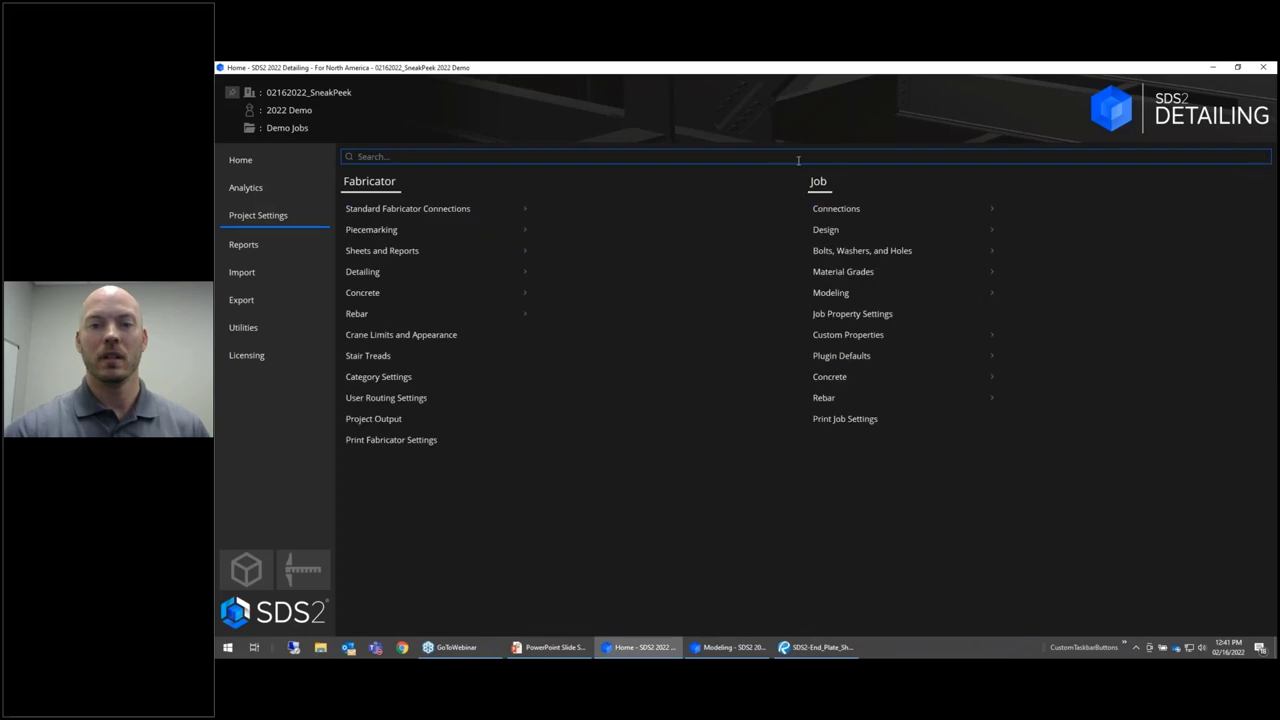
pyautogui.click(839, 357)
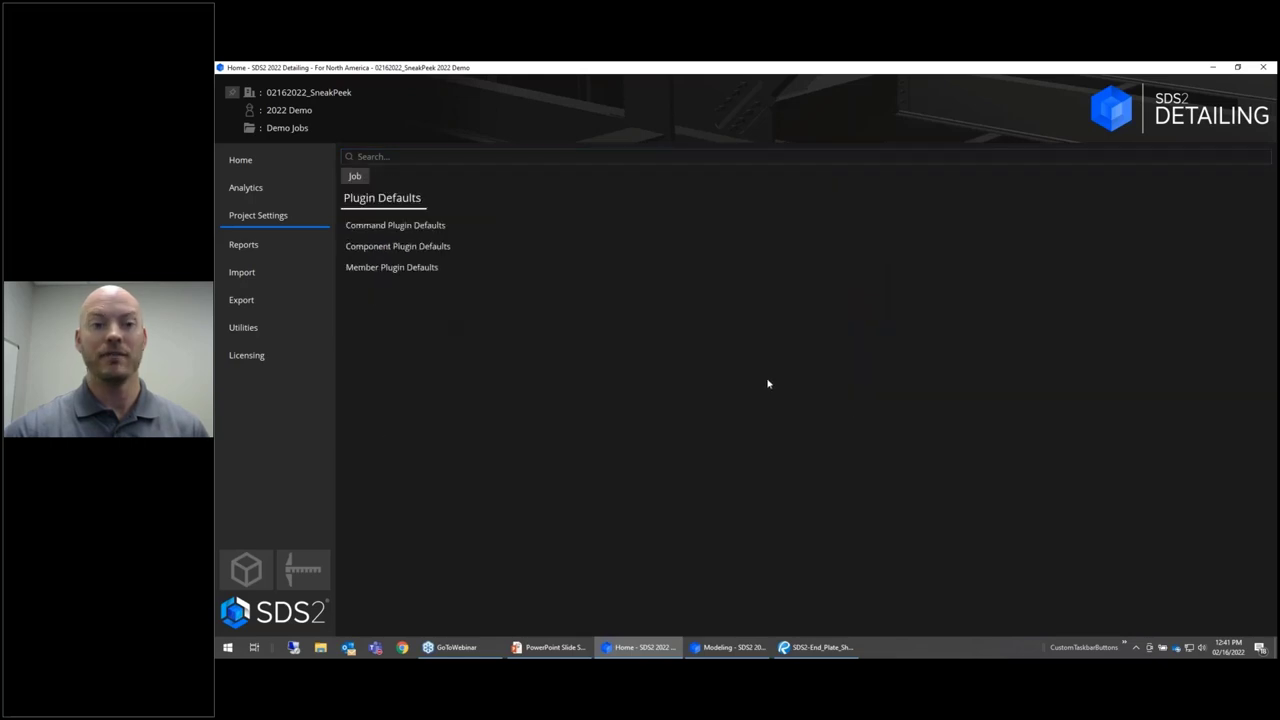
pyautogui.click(386, 268)
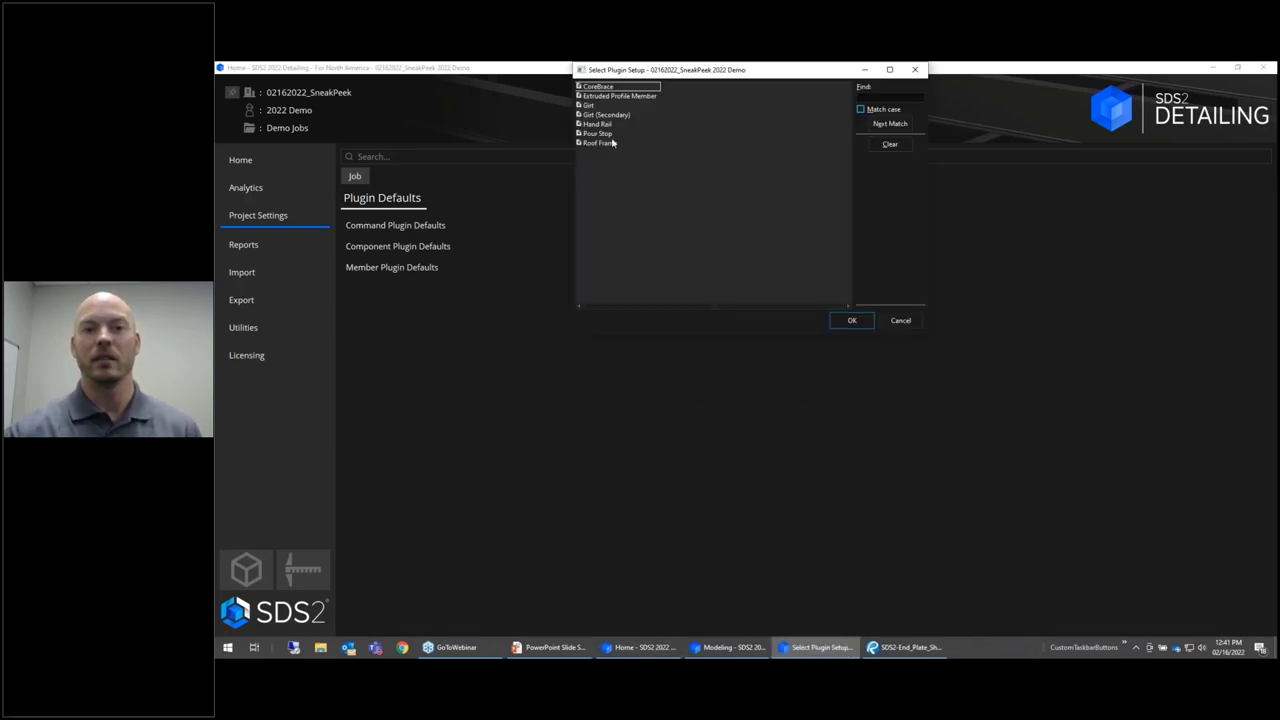
pyautogui.click(600, 124)
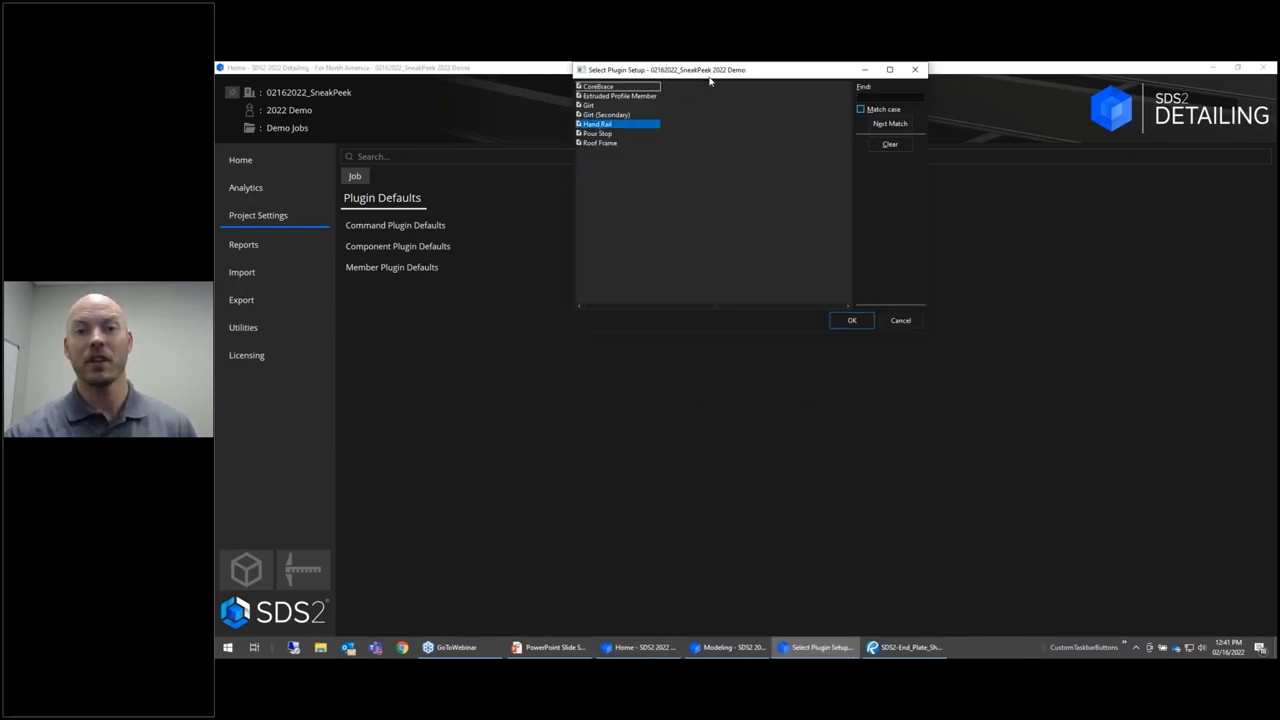
pyautogui.moveTo(710, 82); pyautogui.dragTo(712, 105)
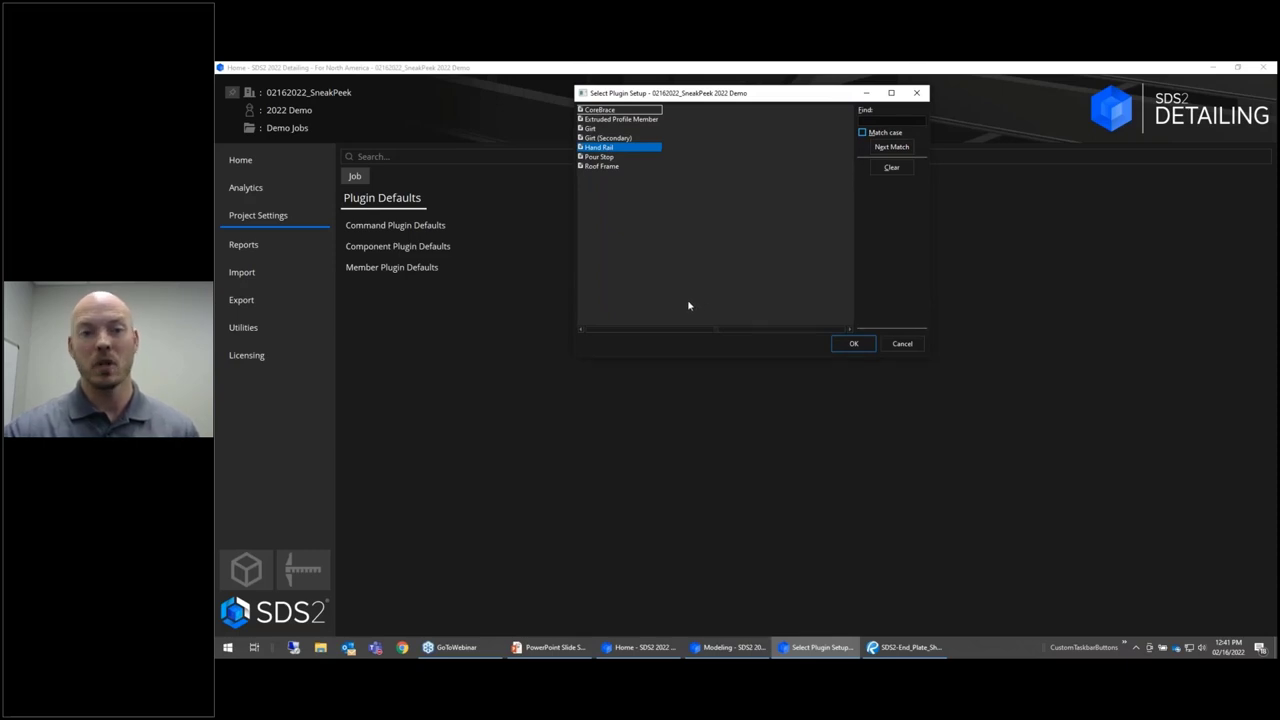
pyautogui.click(850, 342)
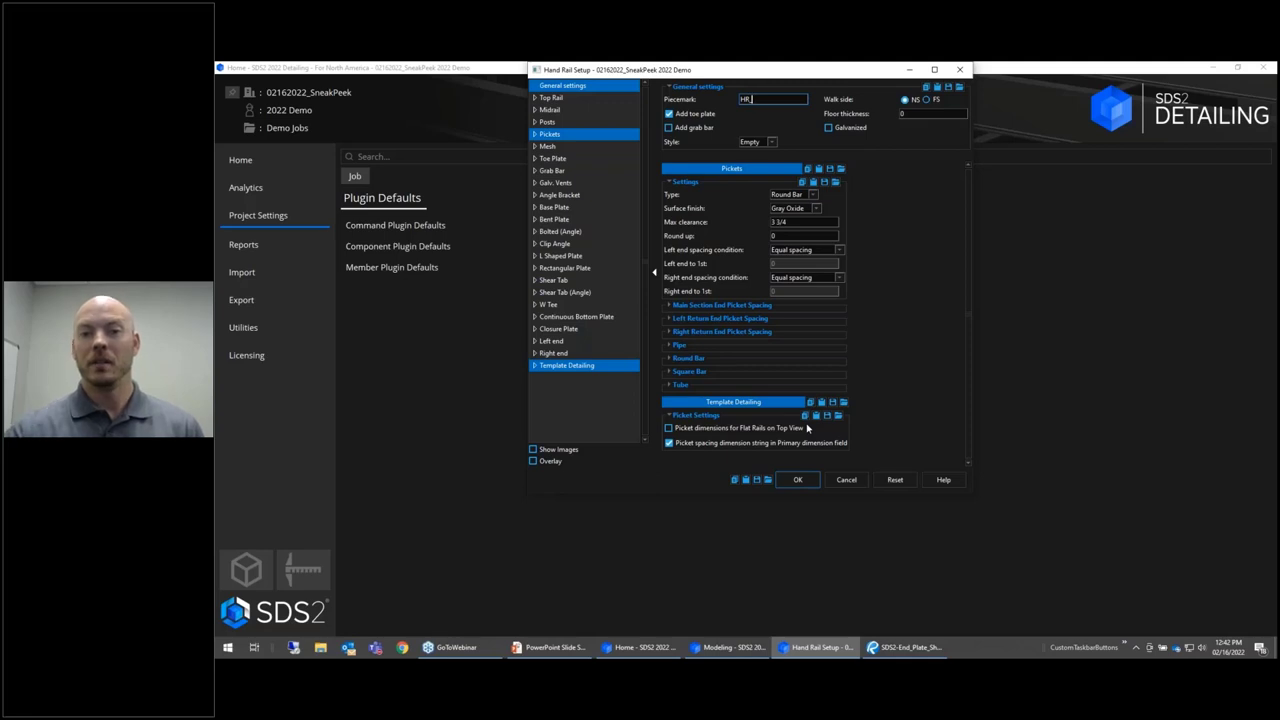
# - Review the Hand Rail setup's toe plate and template detailing picket settings, then close the dialog without saving
pyautogui.click(560, 159)
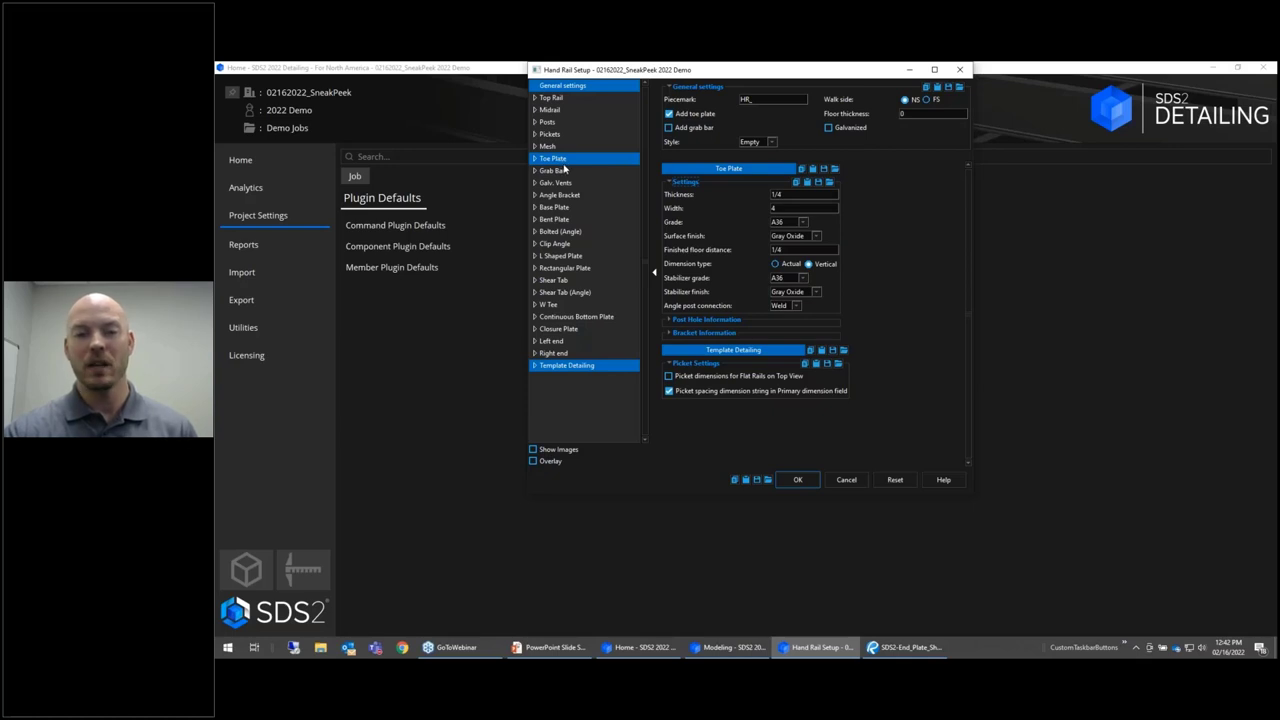
pyautogui.click(562, 159)
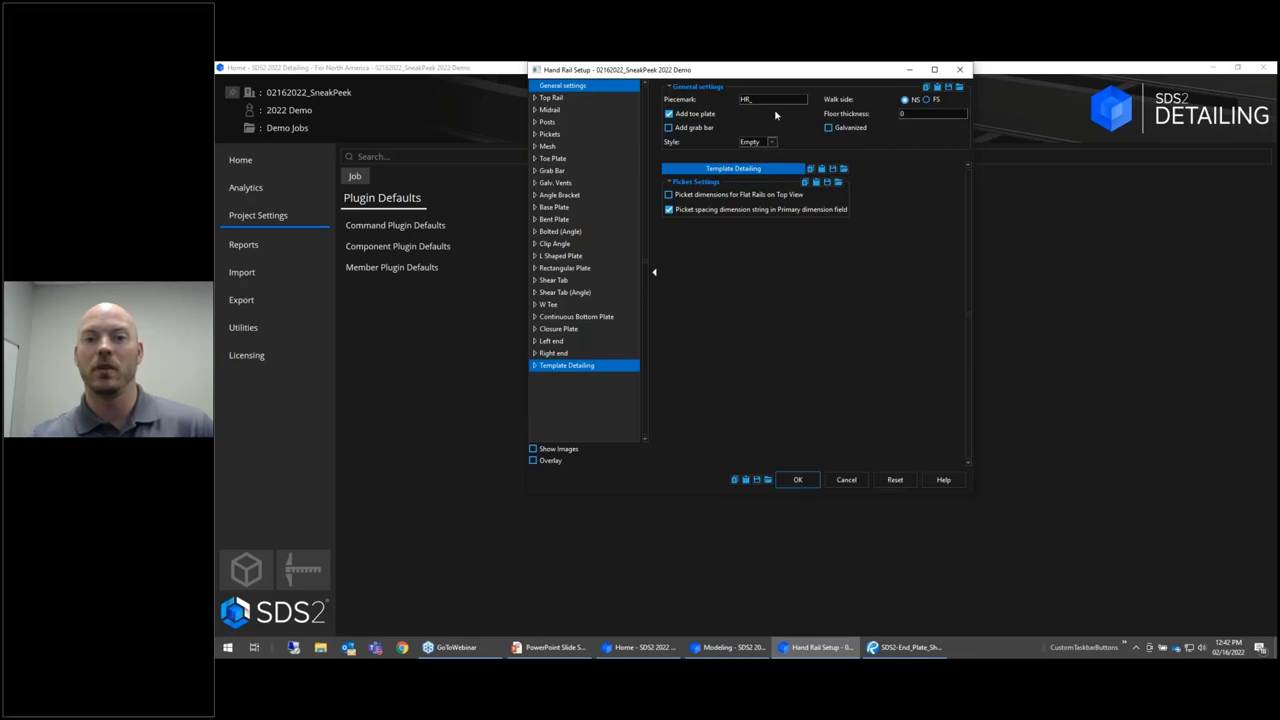
pyautogui.moveTo(786, 74); pyautogui.dragTo(781, 124)
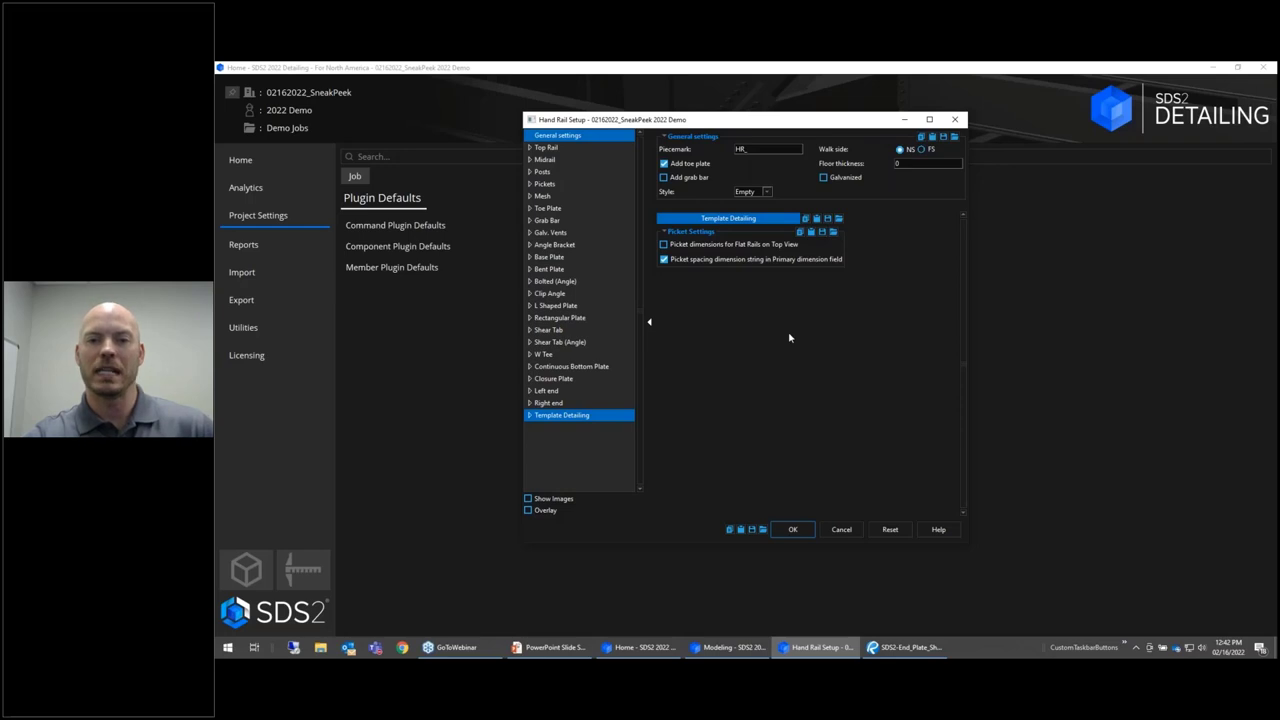
pyautogui.click(841, 530)
# - Switch to the Modeling window, return to the full model and hide the concrete wall around the staircase
pyautogui.click(722, 647)
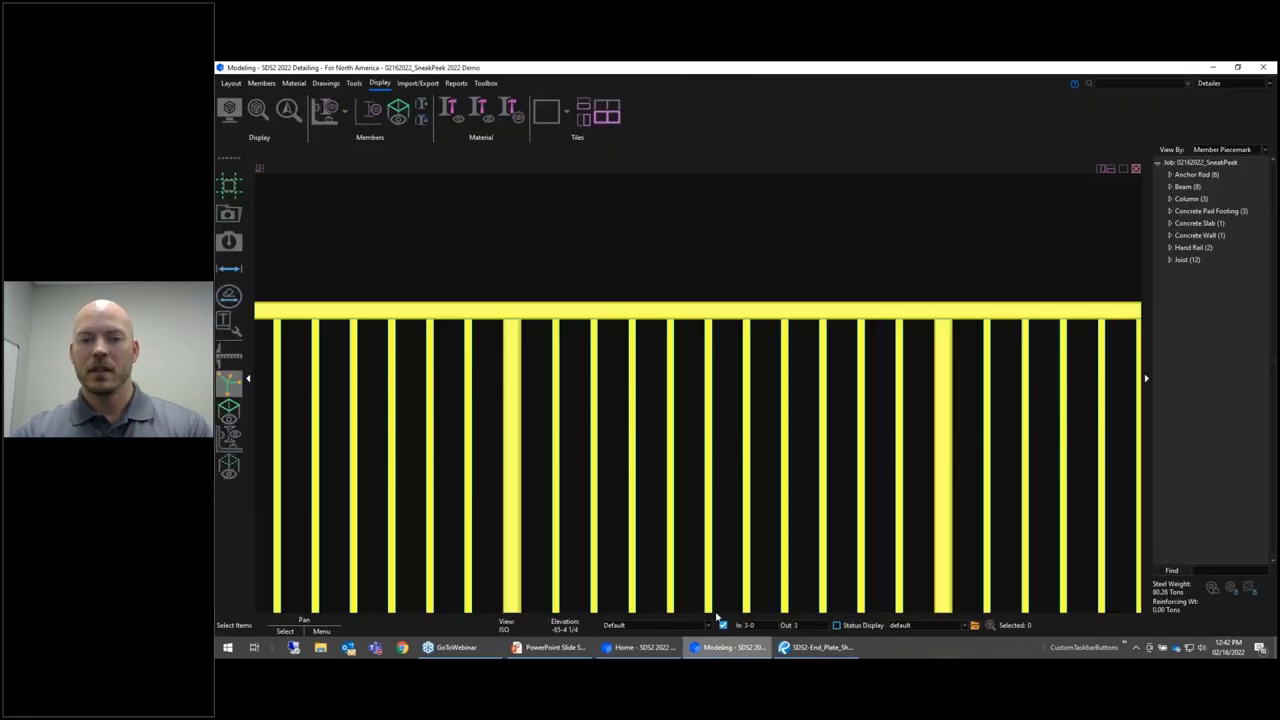
pyautogui.scroll(-5, 672, 263)
pyautogui.moveTo(660, 330); pyautogui.dragTo(631, 476, button='middle')
pyautogui.scroll(-3, 645, 483)
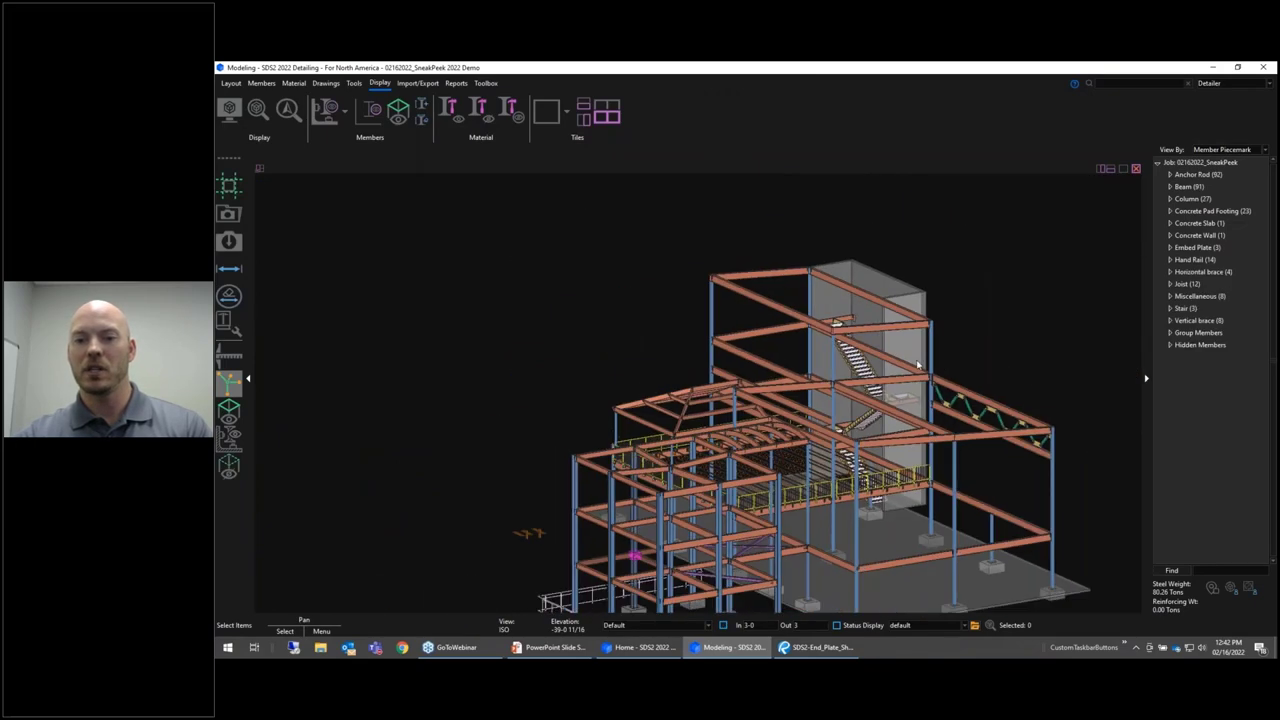
pyautogui.scroll(5, 849, 374)
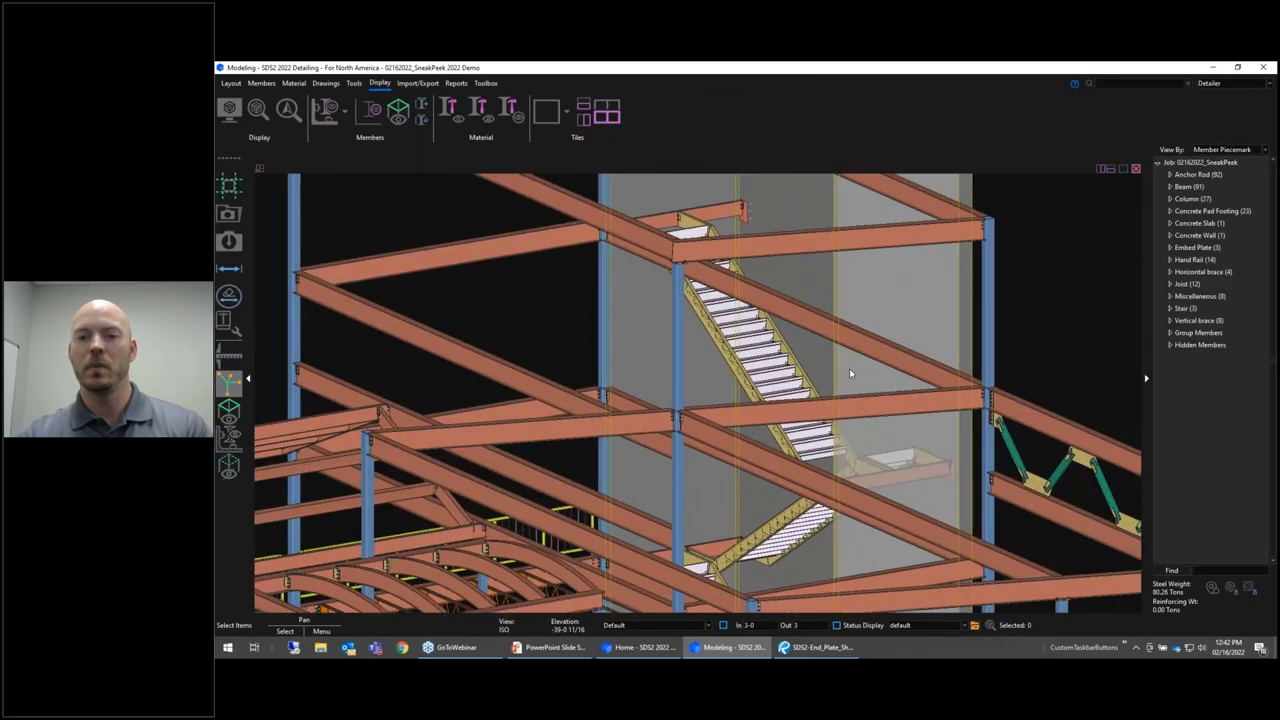
pyautogui.click(849, 373)
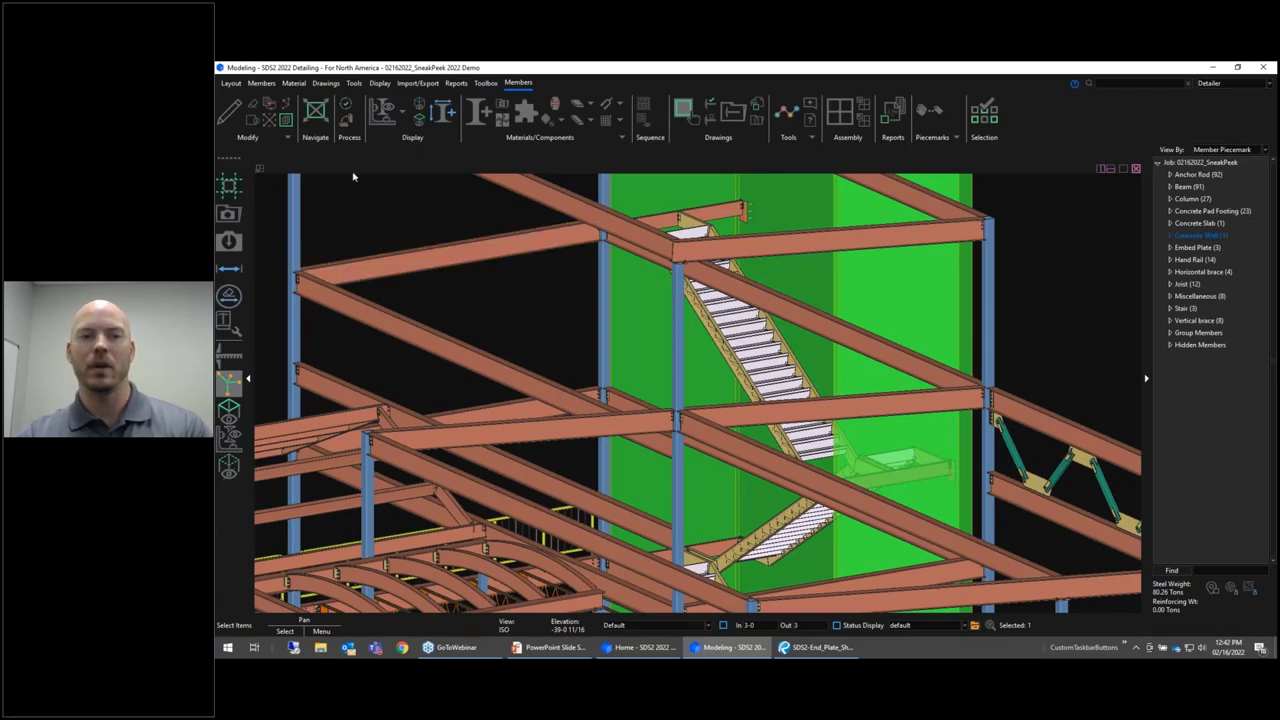
pyautogui.click(421, 107)
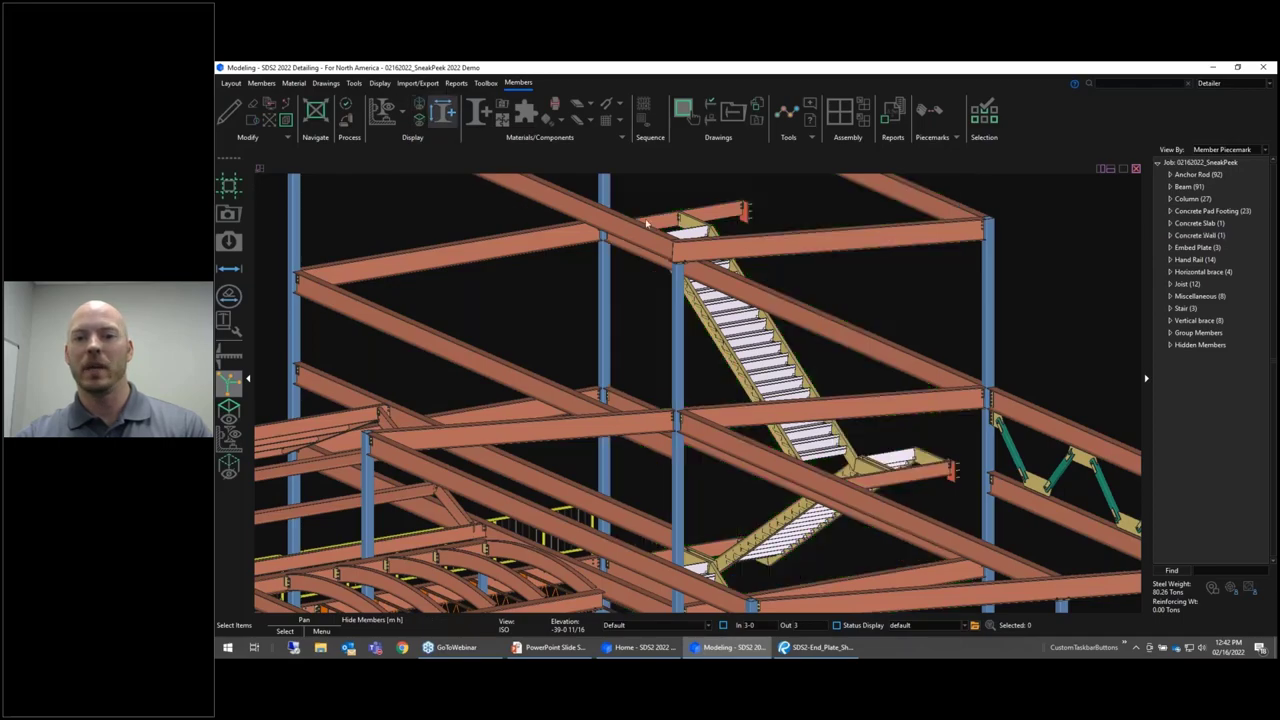
# - Start adding a rake rail on the far stringer of the lower stair flight
pyautogui.click(380, 82)
pyautogui.scroll(5, 533, 376)
pyautogui.scroll(-5, 533, 376)
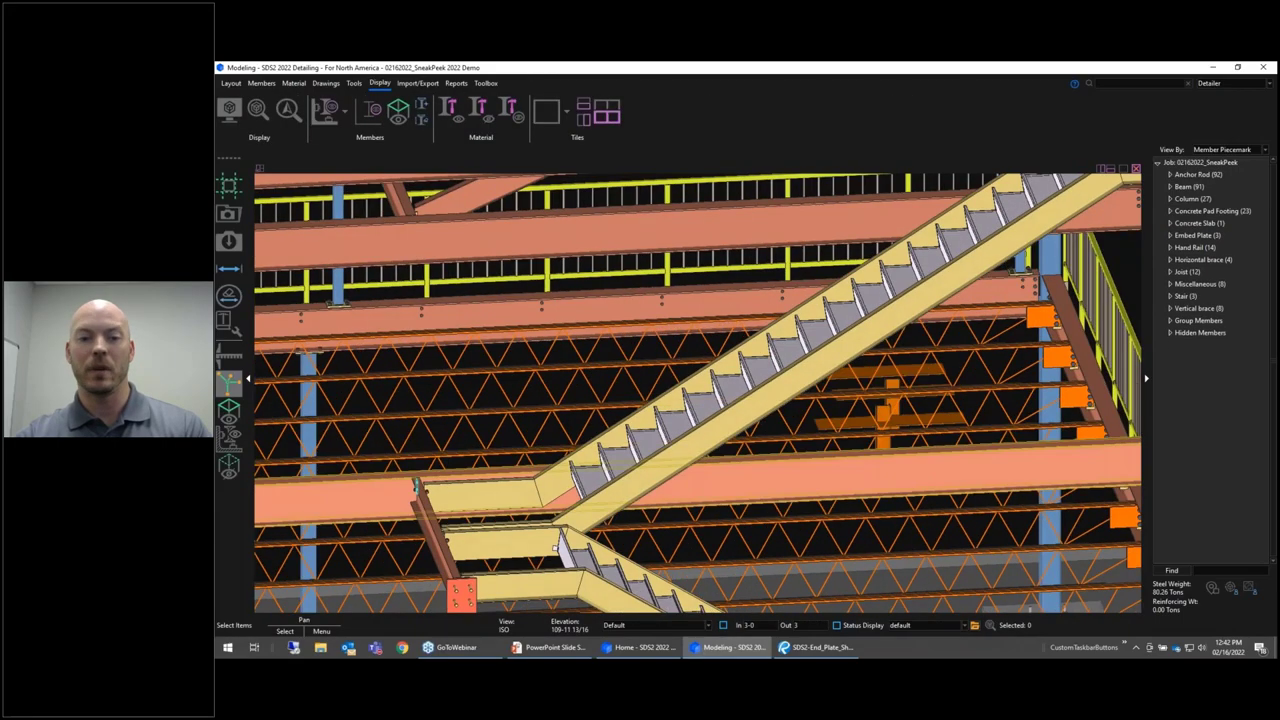
pyautogui.moveTo(533, 376); pyautogui.dragTo(585, 434, button='middle')
pyautogui.scroll(6, 585, 434)
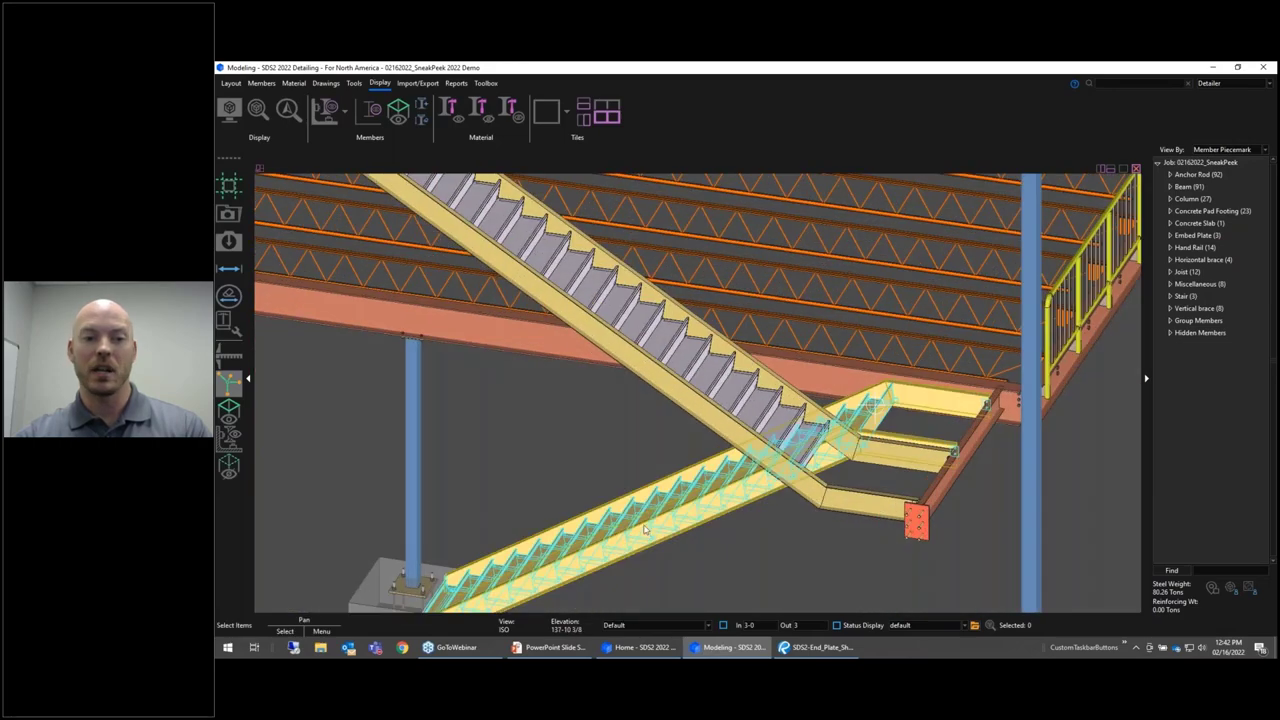
pyautogui.click(261, 83)
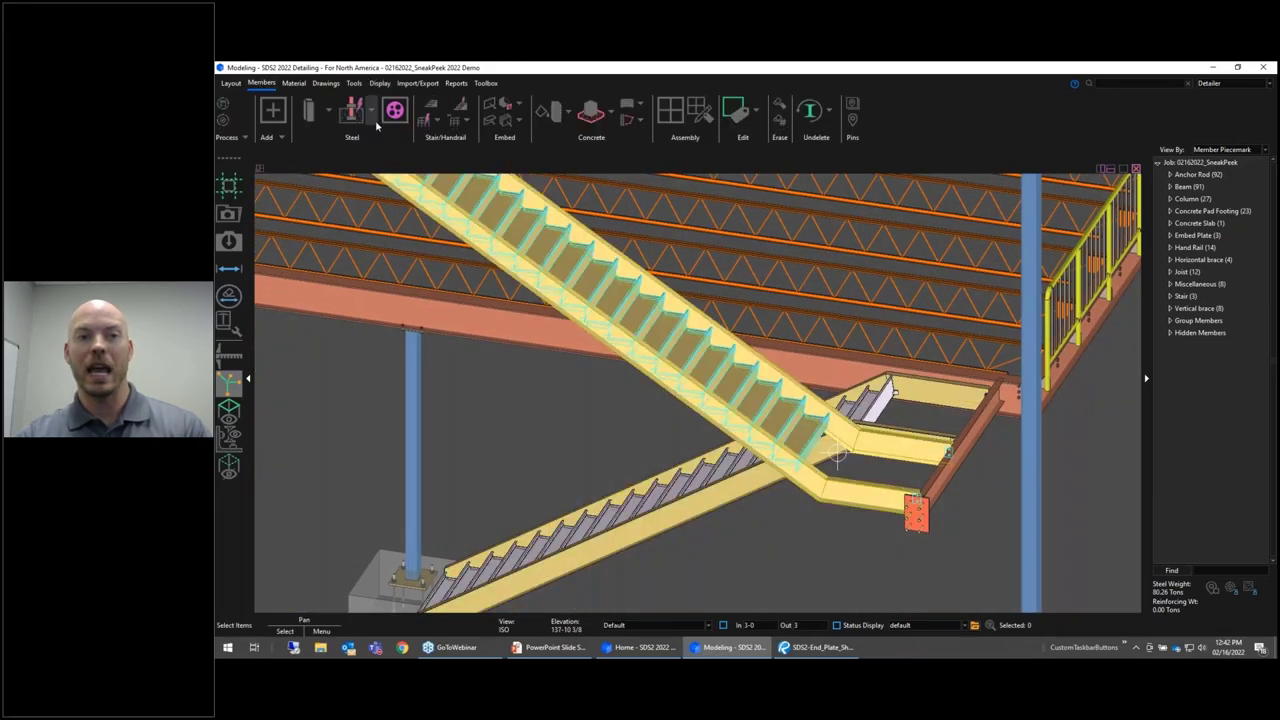
pyautogui.click(440, 124)
pyautogui.click(470, 154)
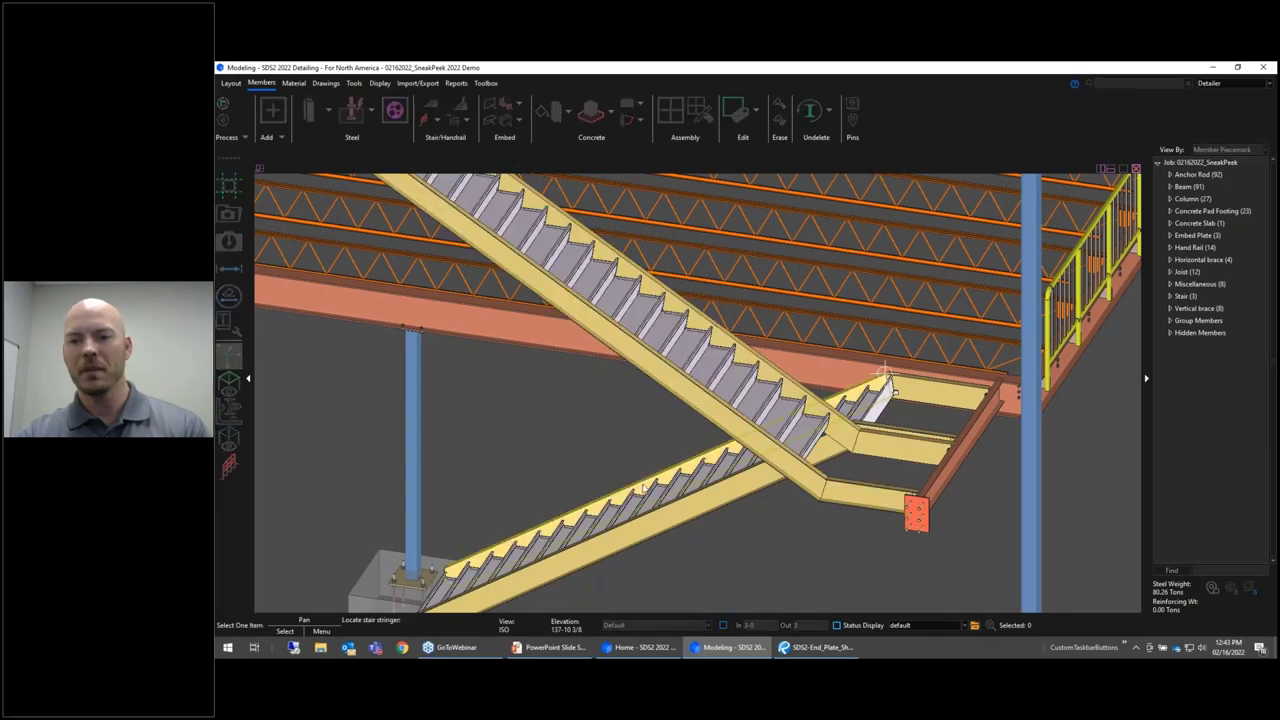
pyautogui.click(645, 488)
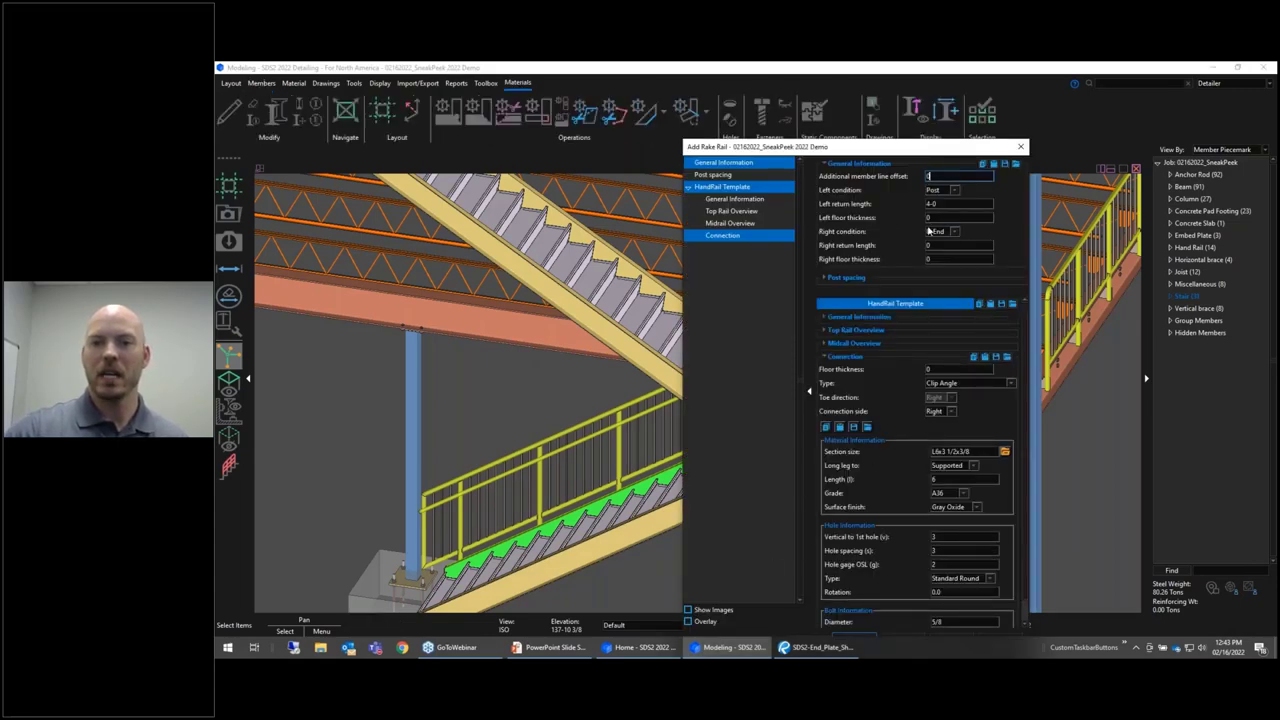
# - Create the stair's rake rail with its left condition set to Splice and its connection type set to Welded
pyautogui.click(954, 190)
pyautogui.click(936, 219)
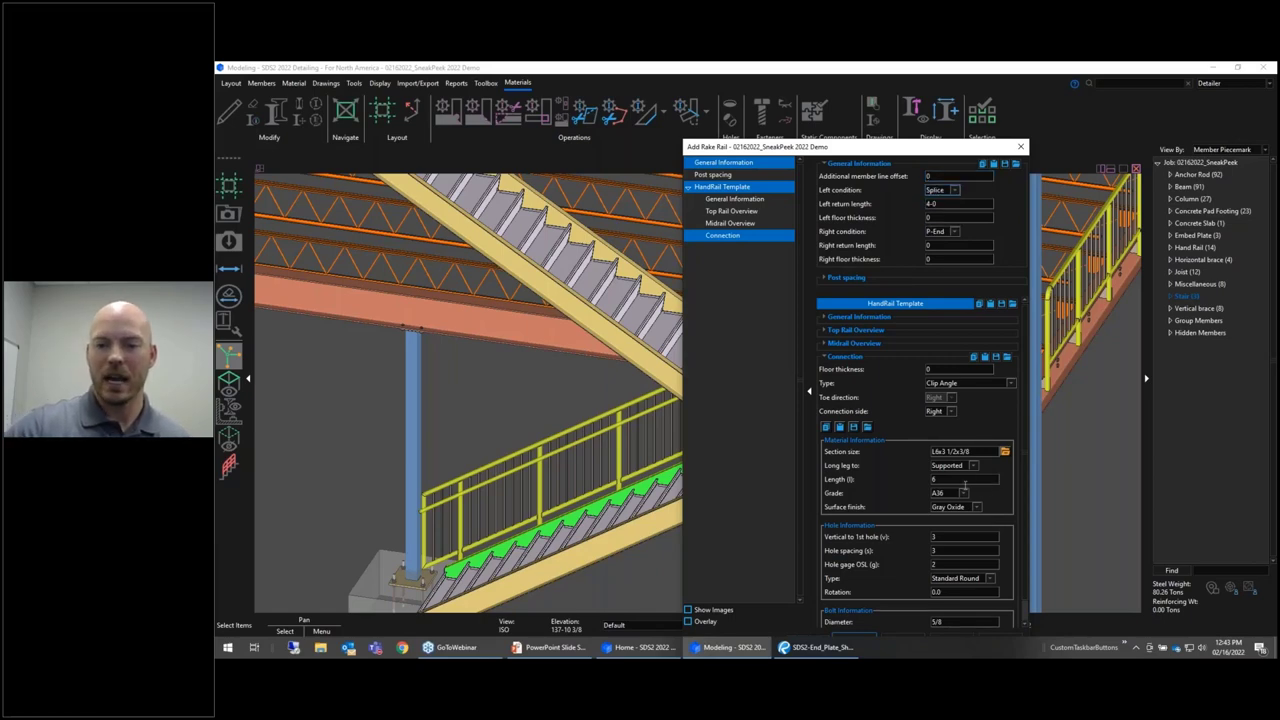
pyautogui.scroll(-1, 846, 360)
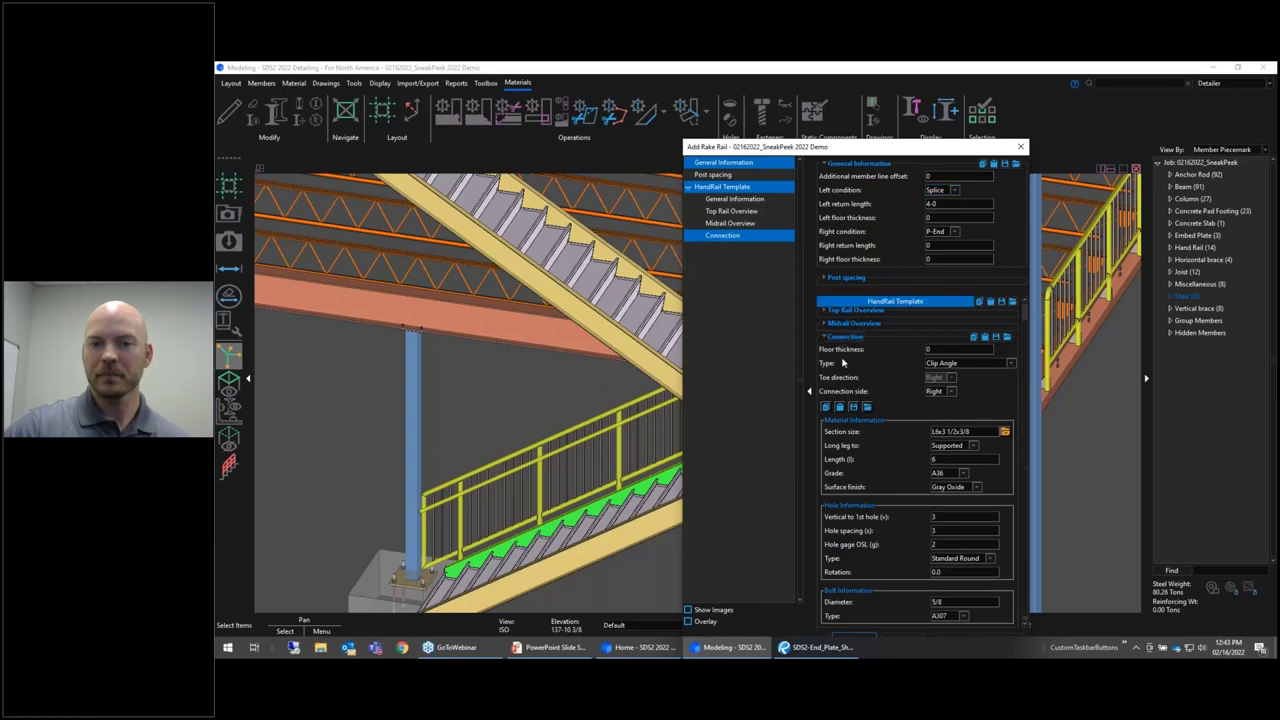
pyautogui.click(1000, 363)
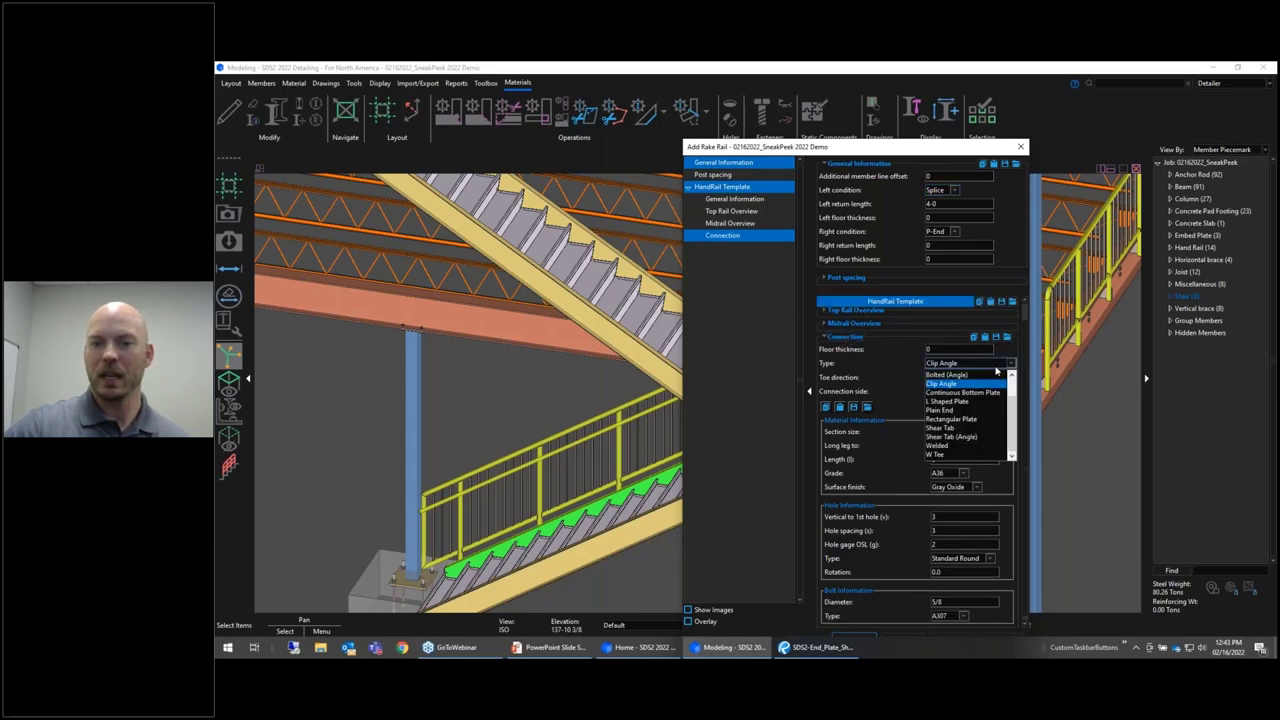
pyautogui.click(945, 446)
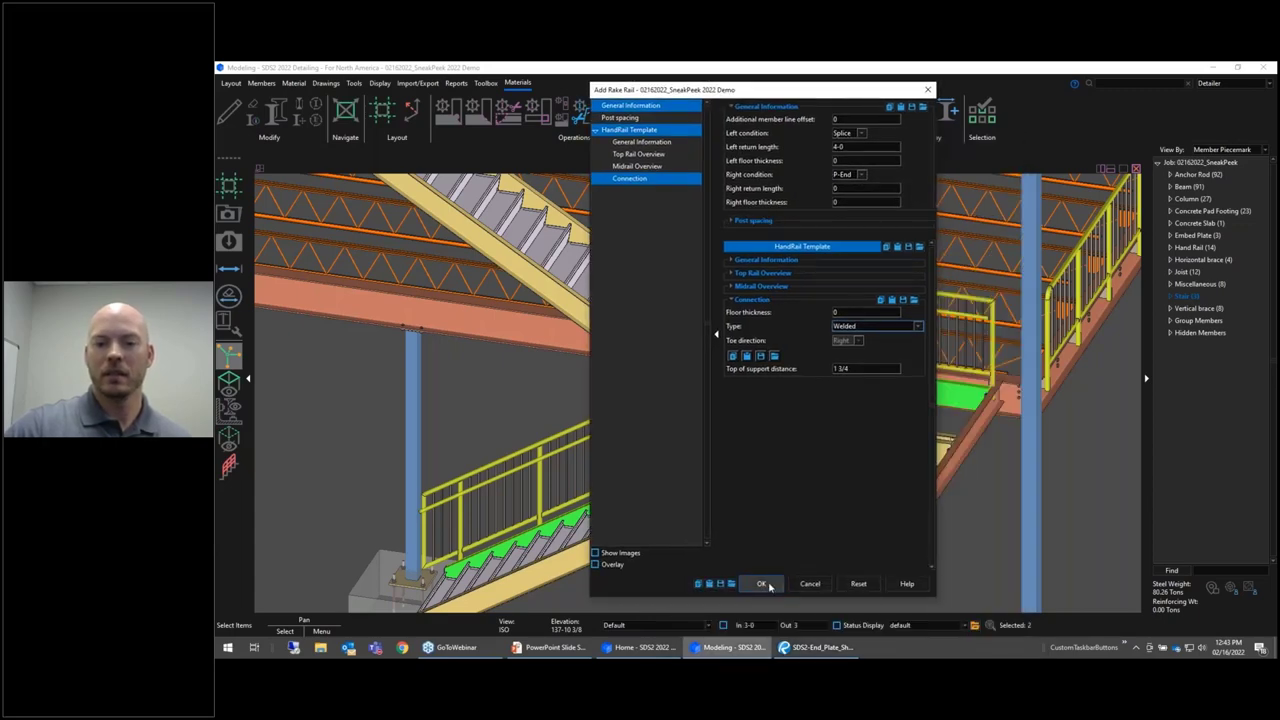
pyautogui.click(762, 584)
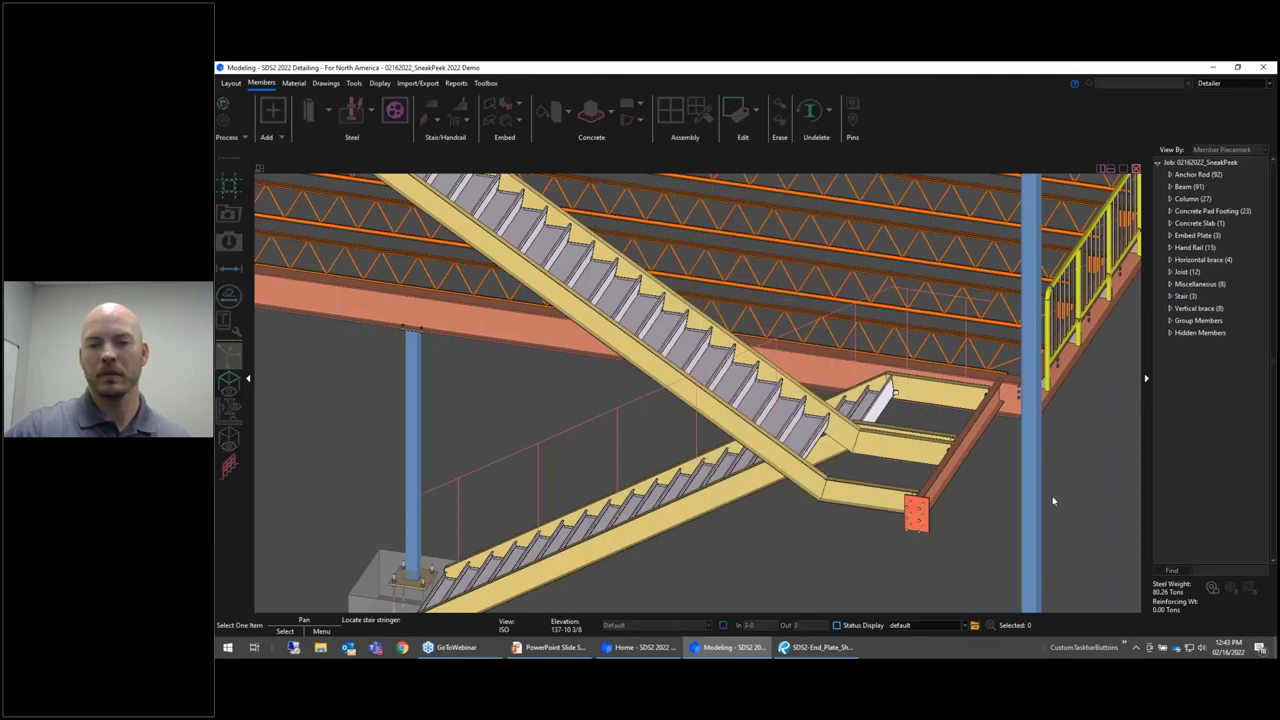
# - Examine the new rake rail along the lower stair flight and its bend at the landing
pyautogui.scroll(-3, 1053, 500)
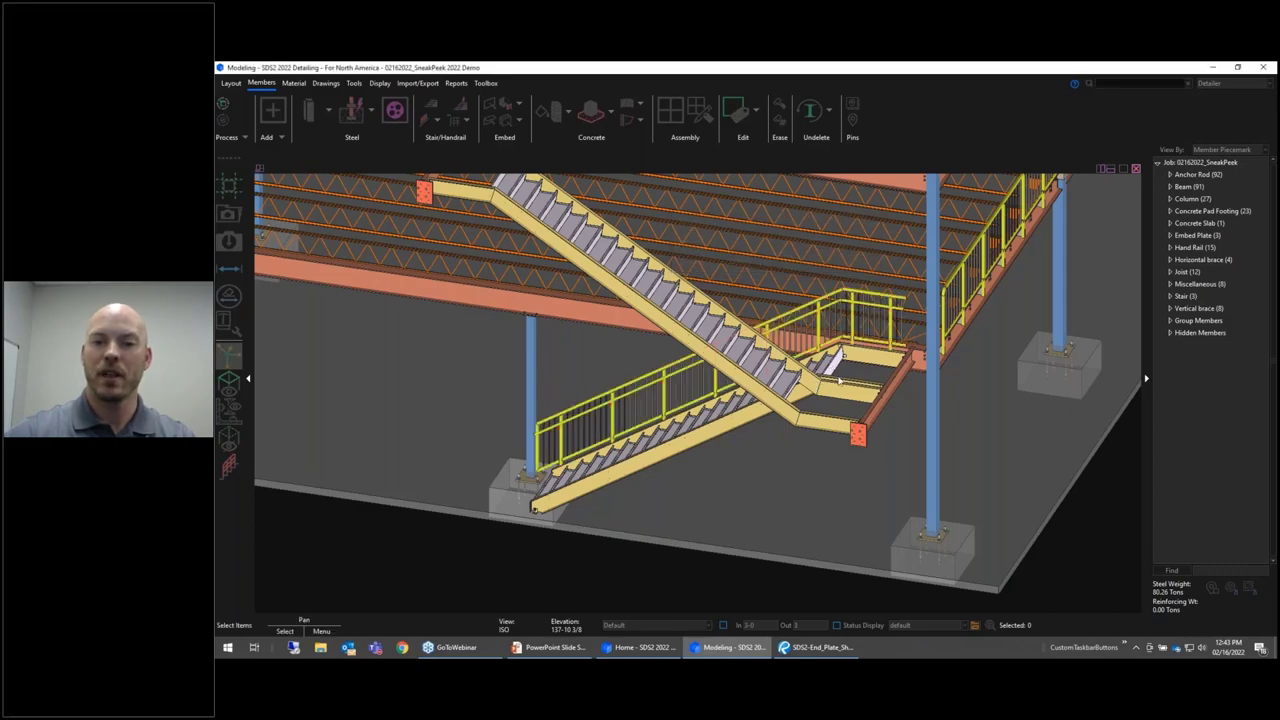
pyautogui.scroll(10, 843, 337)
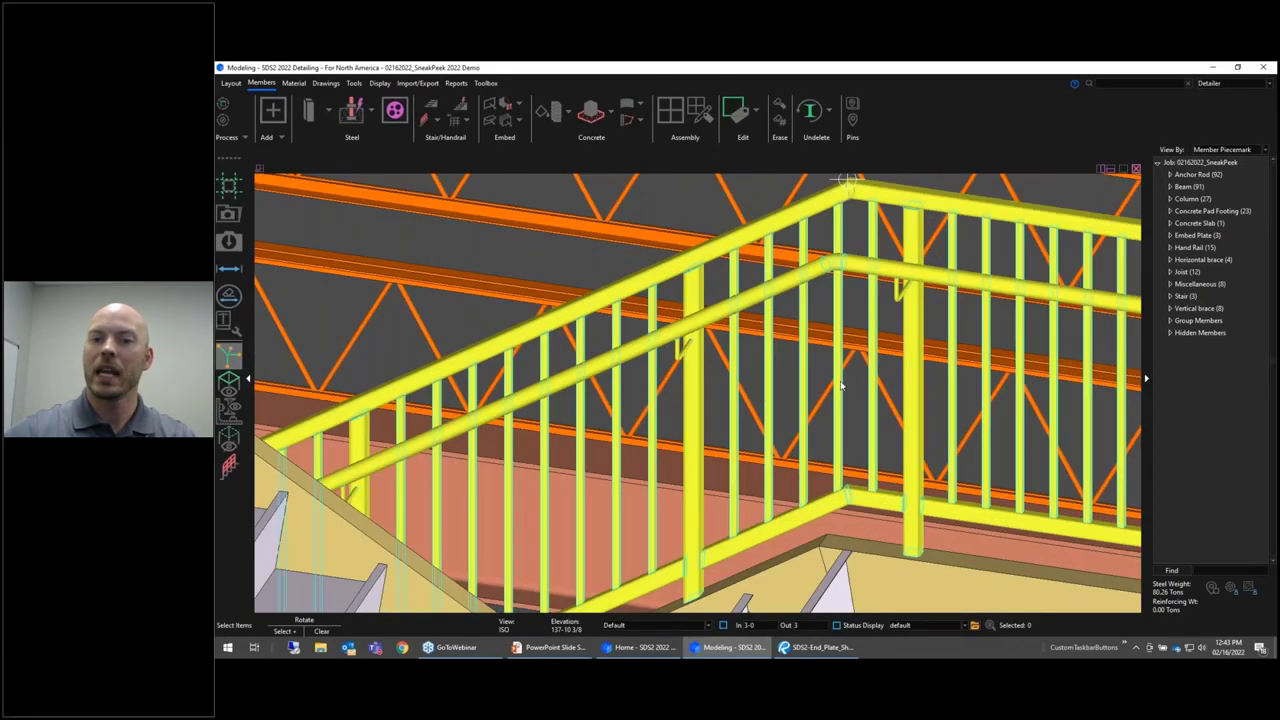
pyautogui.moveTo(868, 389); pyautogui.dragTo(882, 232, button='middle')
pyautogui.scroll(-5, 706, 428)
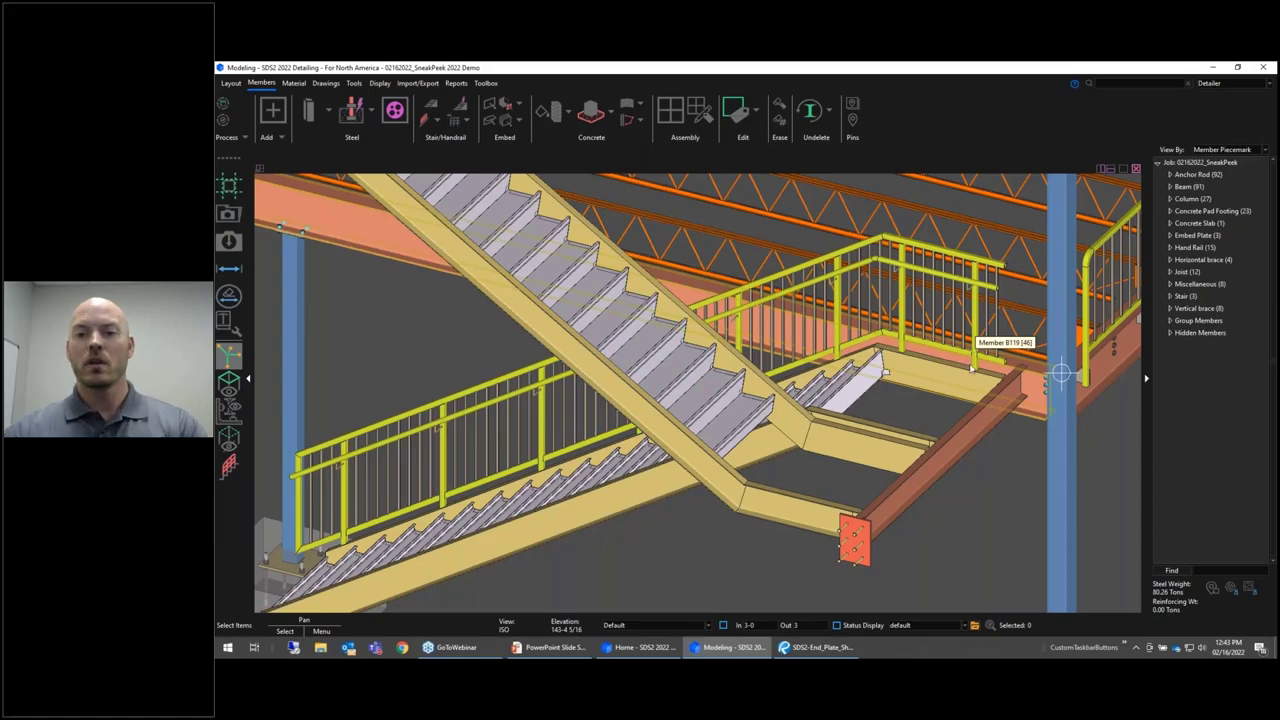
# - Open the perimeter handrail at the outer corner for editing and set its right corner post to Return
pyautogui.scroll(-5, 873, 461)
pyautogui.scroll(-5, 873, 461)
pyautogui.moveTo(873, 461); pyautogui.dragTo(881, 310, button='middle')
pyautogui.scroll(10, 881, 300)
pyautogui.scroll(10, 881, 300)
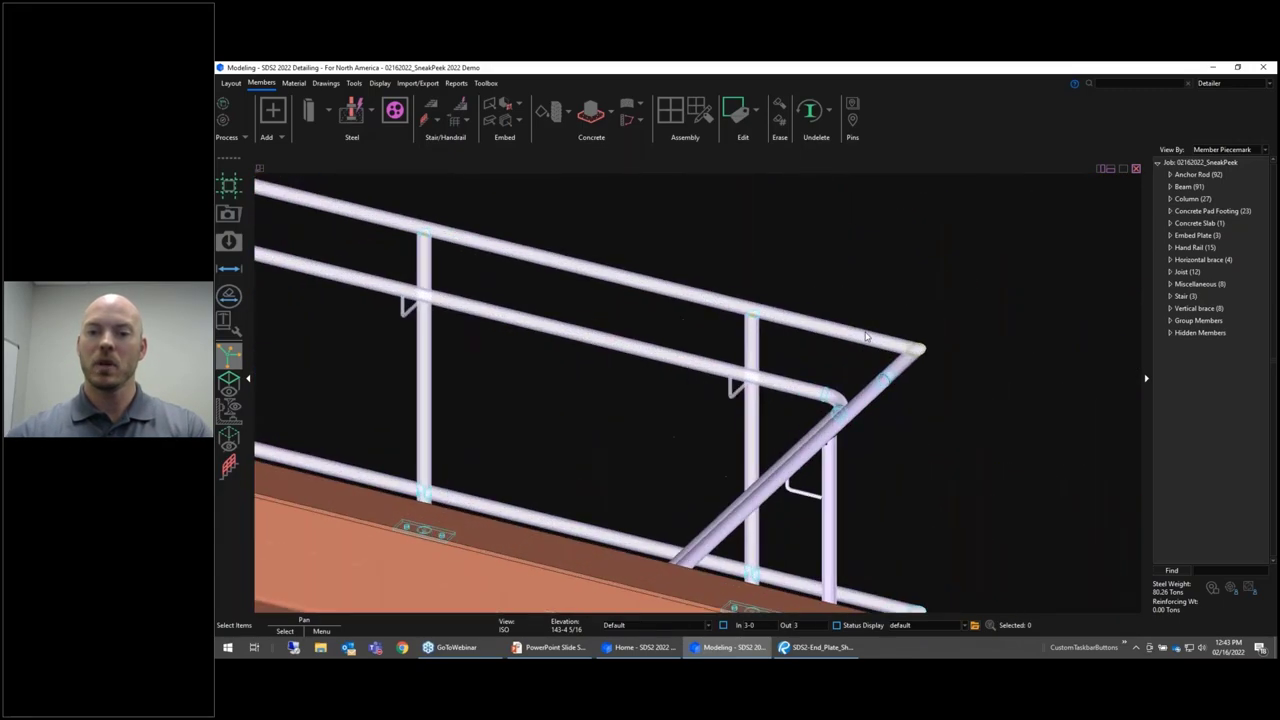
pyautogui.moveTo(807, 341); pyautogui.dragTo(704, 329, button='middle')
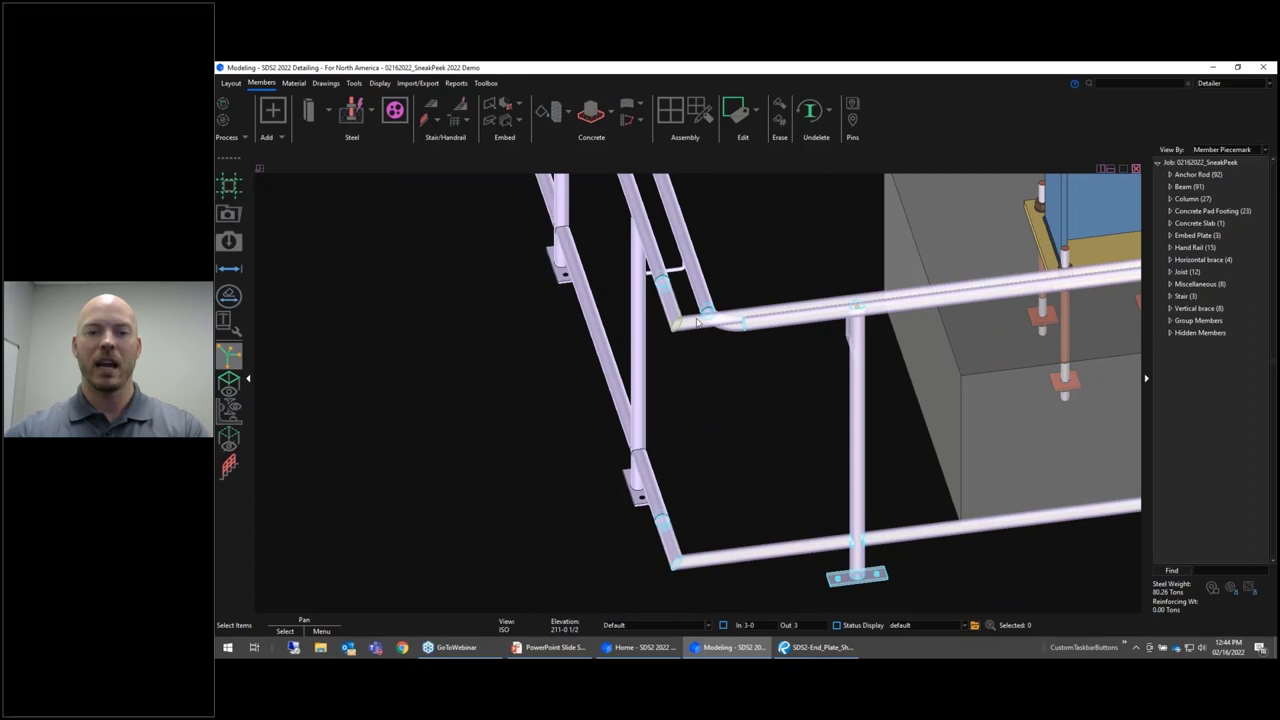
pyautogui.doubleClick(756, 391)
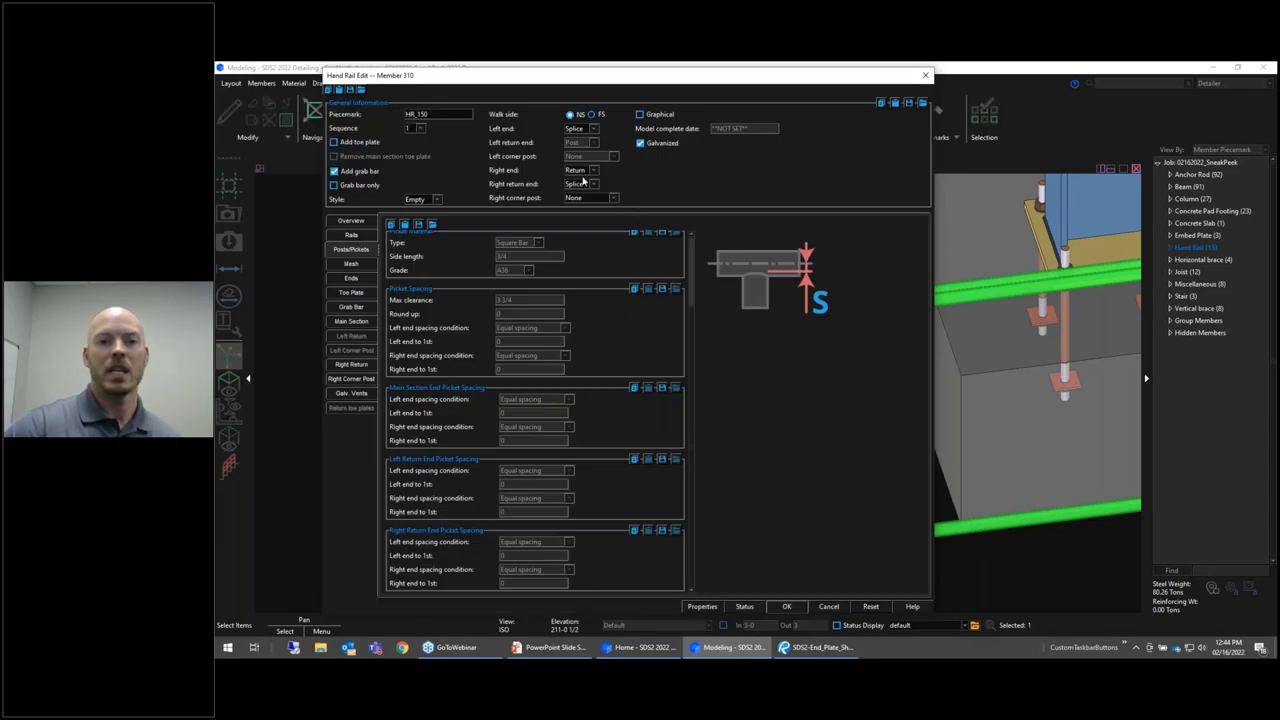
pyautogui.click(603, 198)
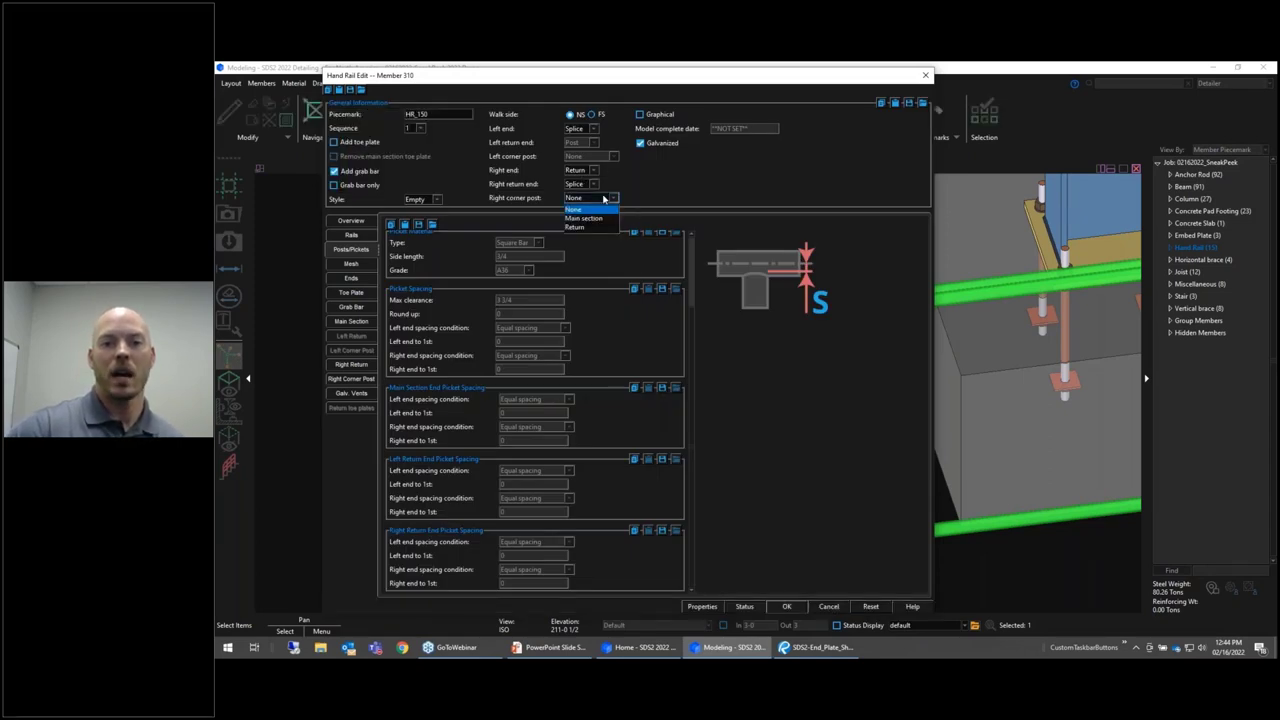
pyautogui.click(600, 196)
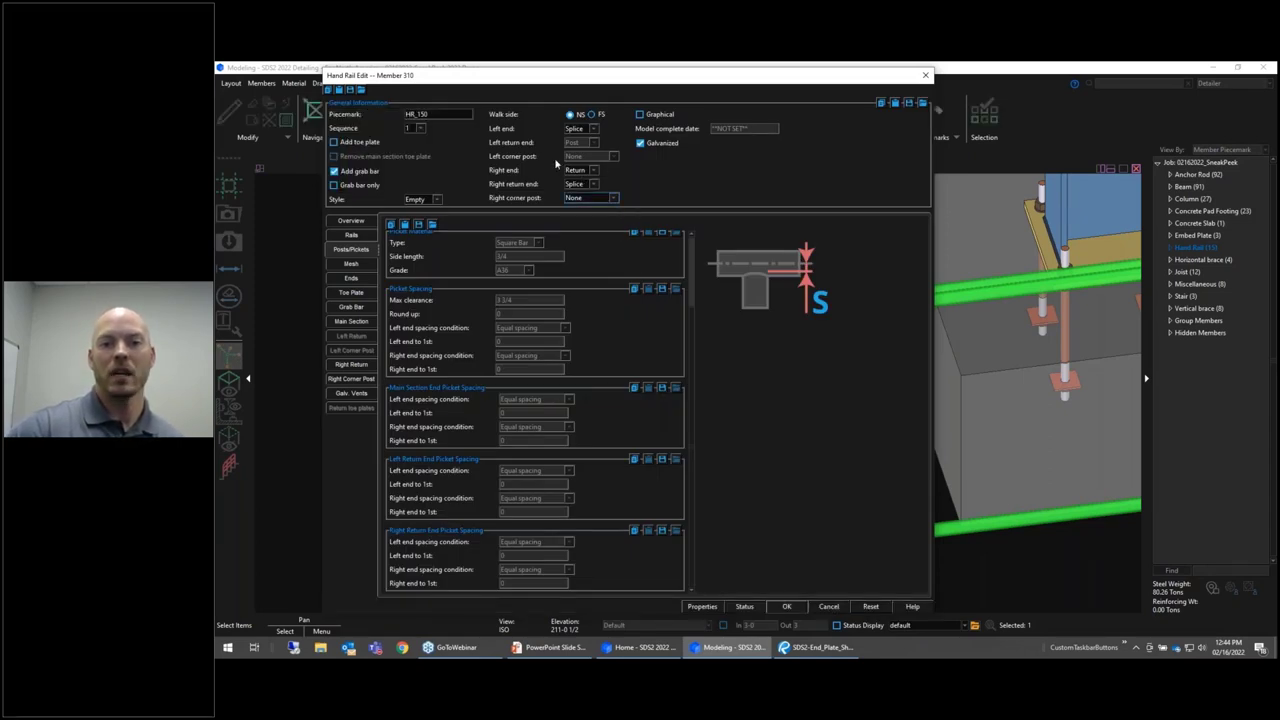
pyautogui.click(610, 202)
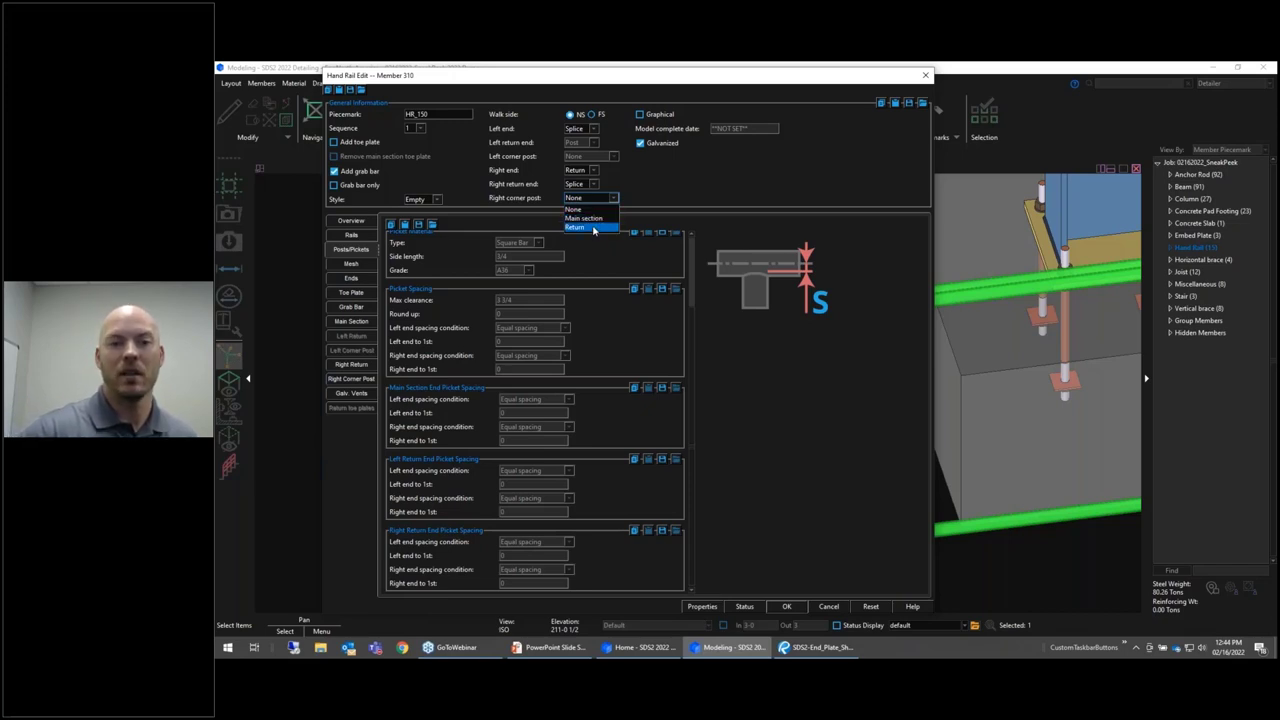
pyautogui.click(594, 229)
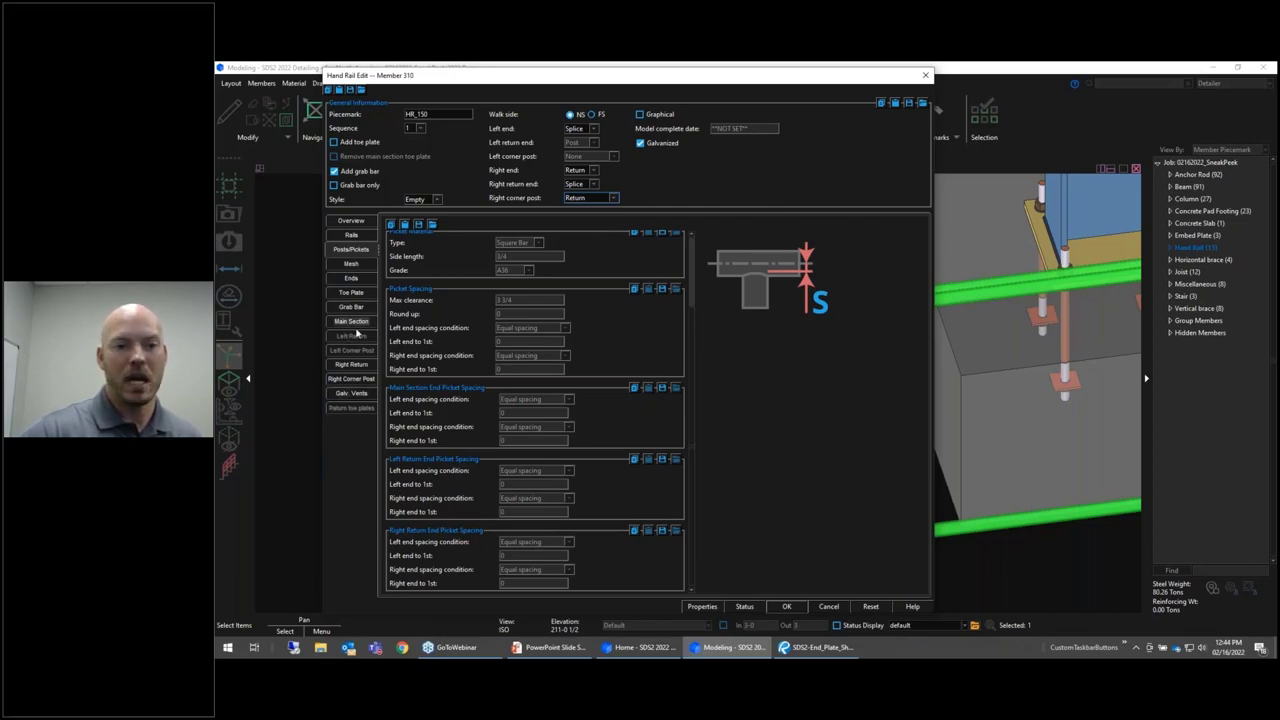
# - Set the right corner post's connection to L Shaped Plate and apply the handrail changes
pyautogui.click(356, 366)
pyautogui.click(356, 380)
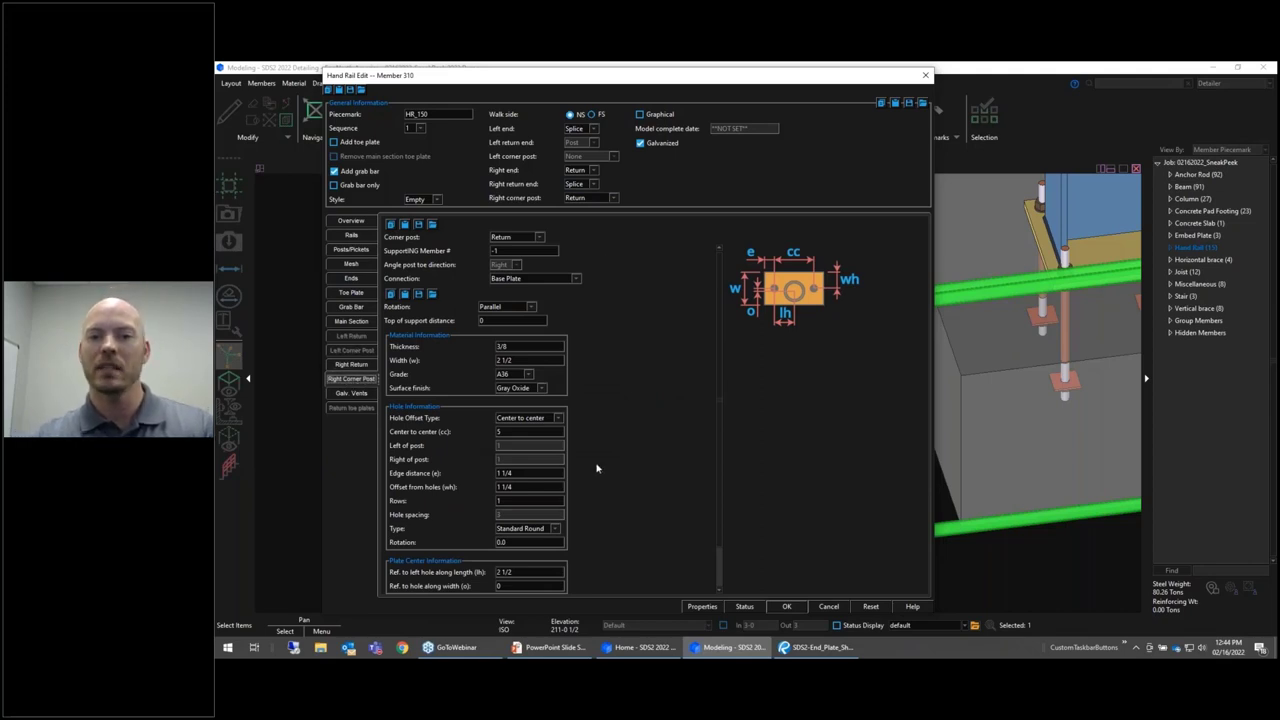
pyautogui.click(577, 280)
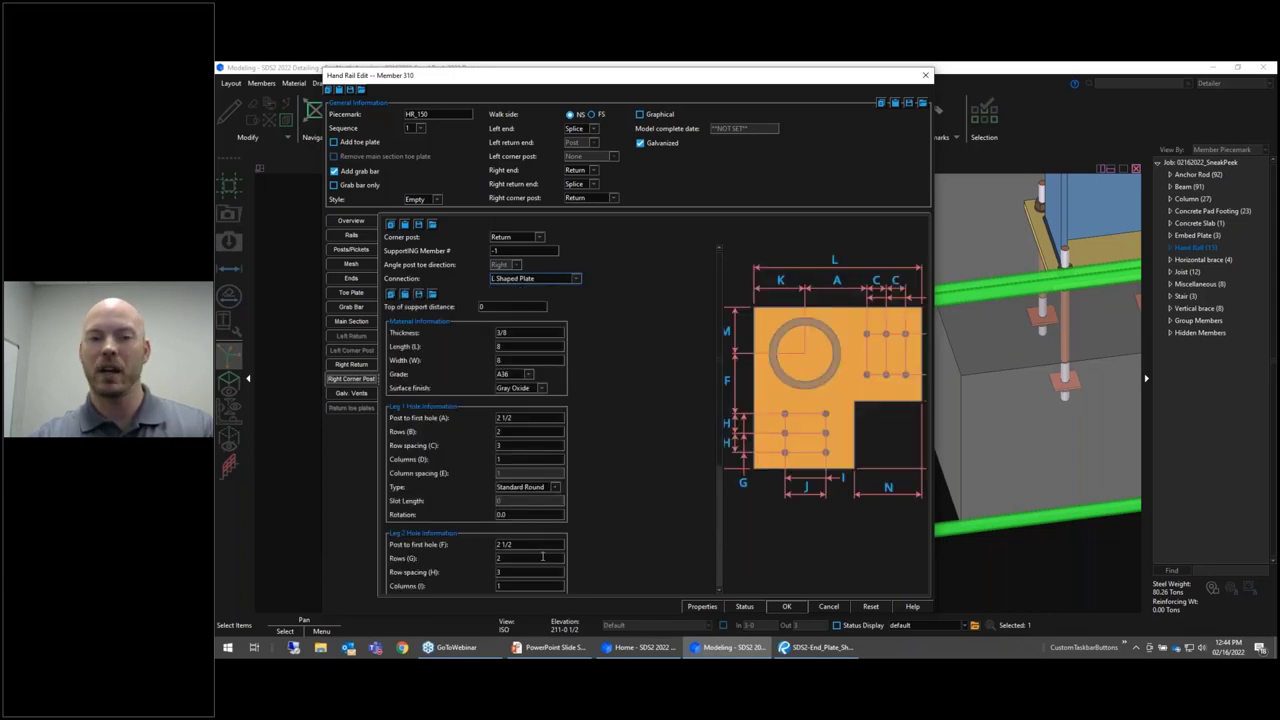
pyautogui.click(786, 606)
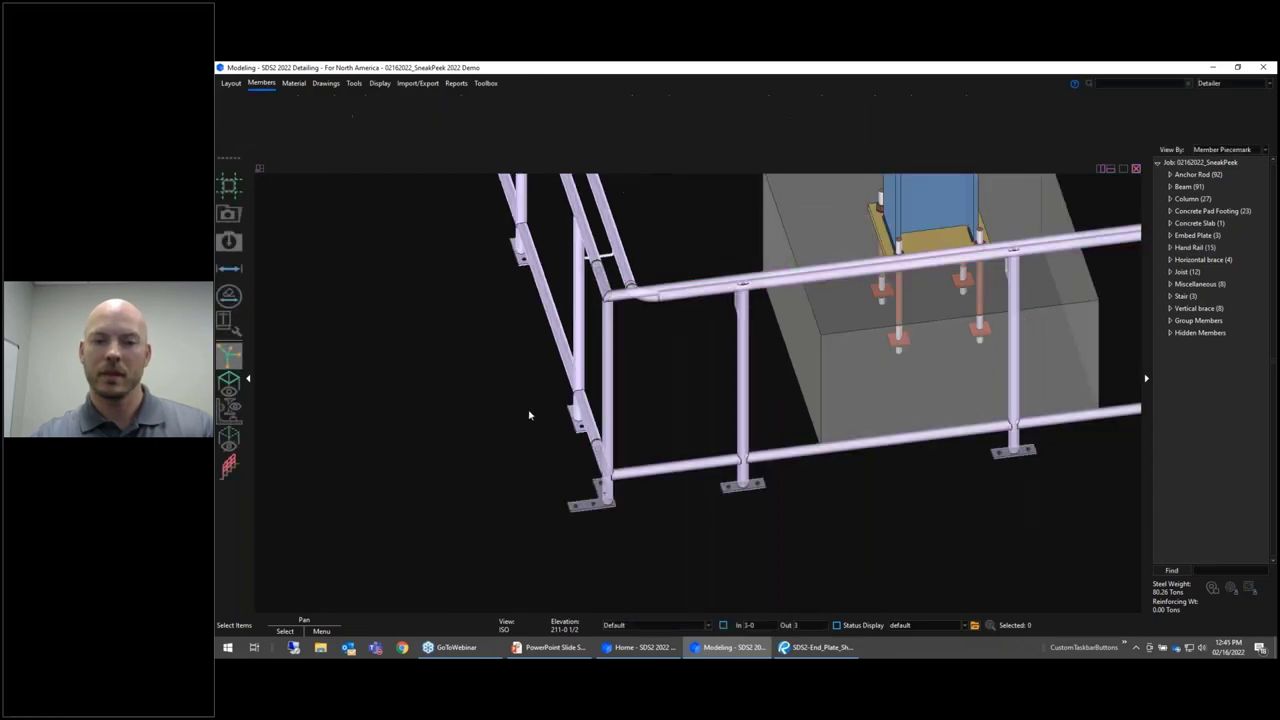
# - Examine the perimeter handrail's new corner post, its L-shaped plate and the adjoining bottom rails
pyautogui.scroll(5, 615, 525)
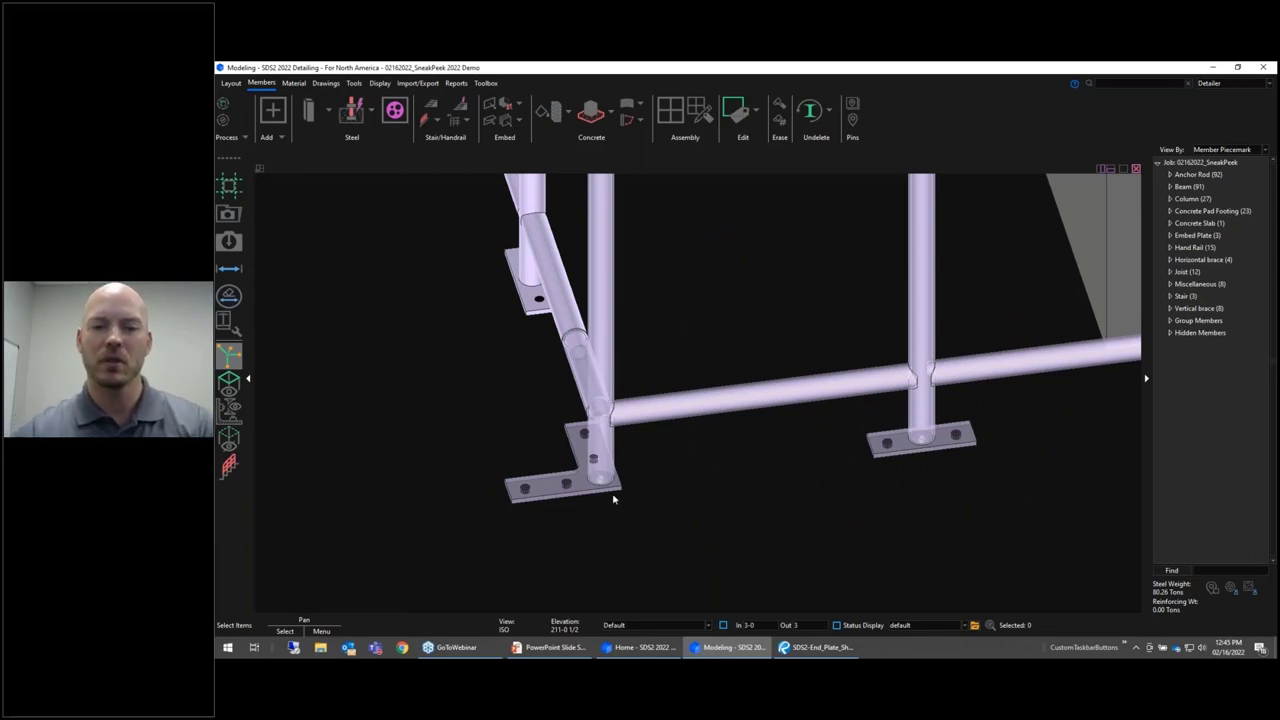
pyautogui.scroll(-3, 614, 499)
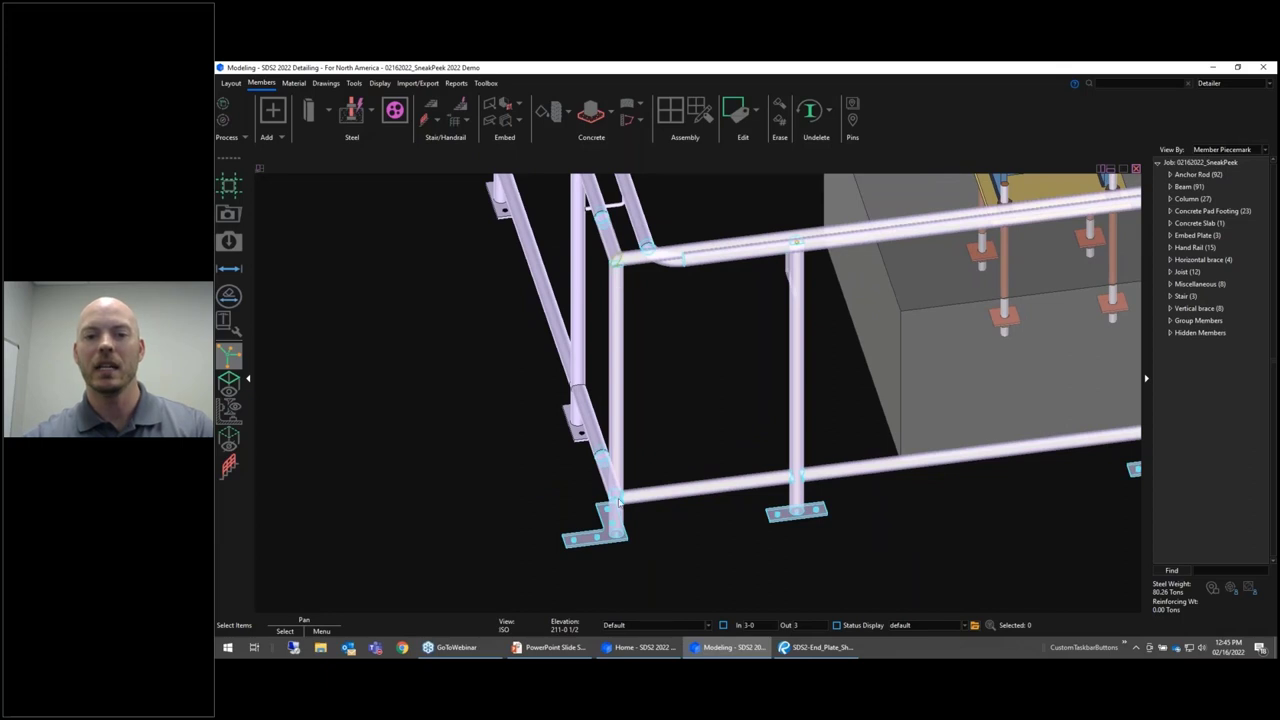
pyautogui.scroll(5, 619, 501)
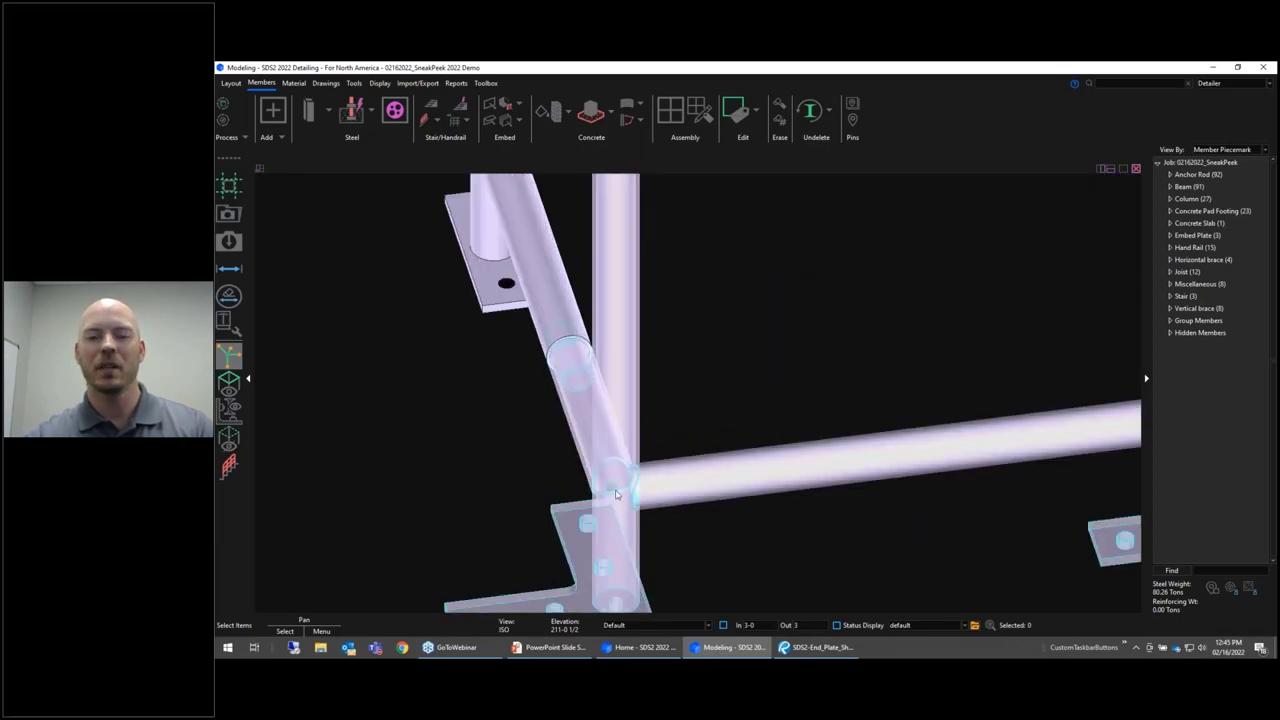
pyautogui.scroll(-4, 619, 482)
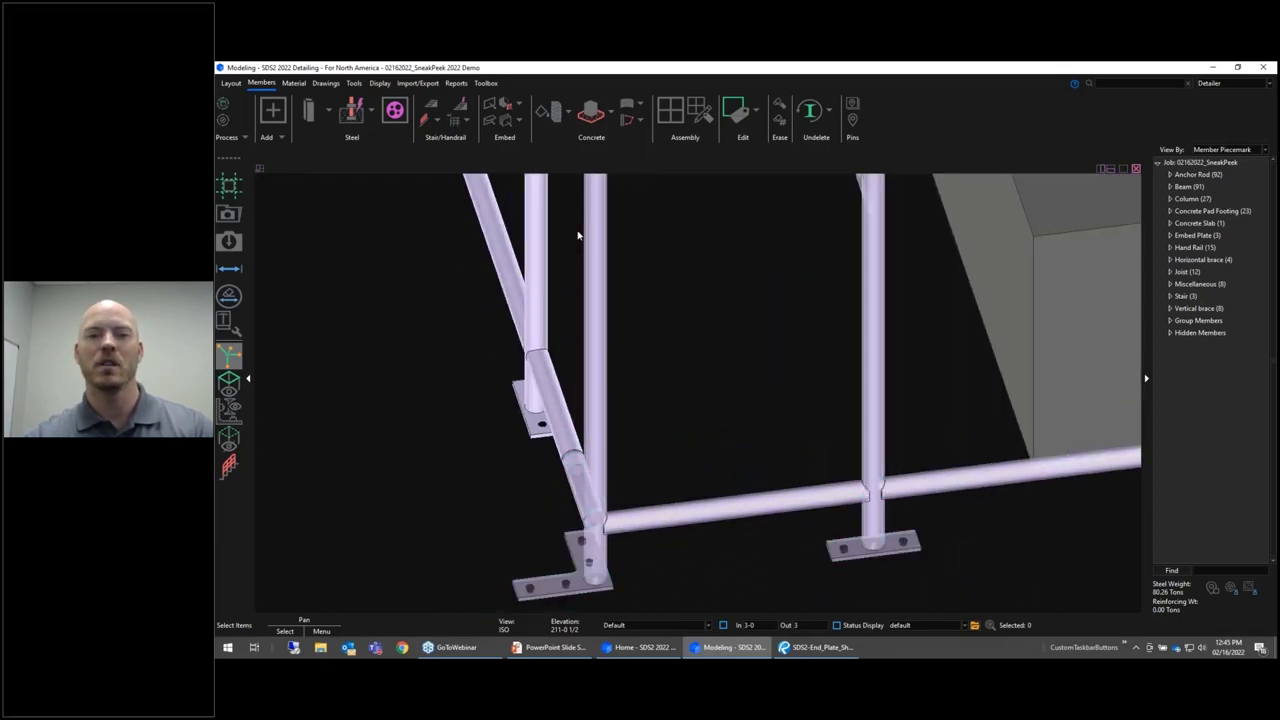
pyautogui.scroll(3, 578, 236)
pyautogui.scroll(-3, 597, 577)
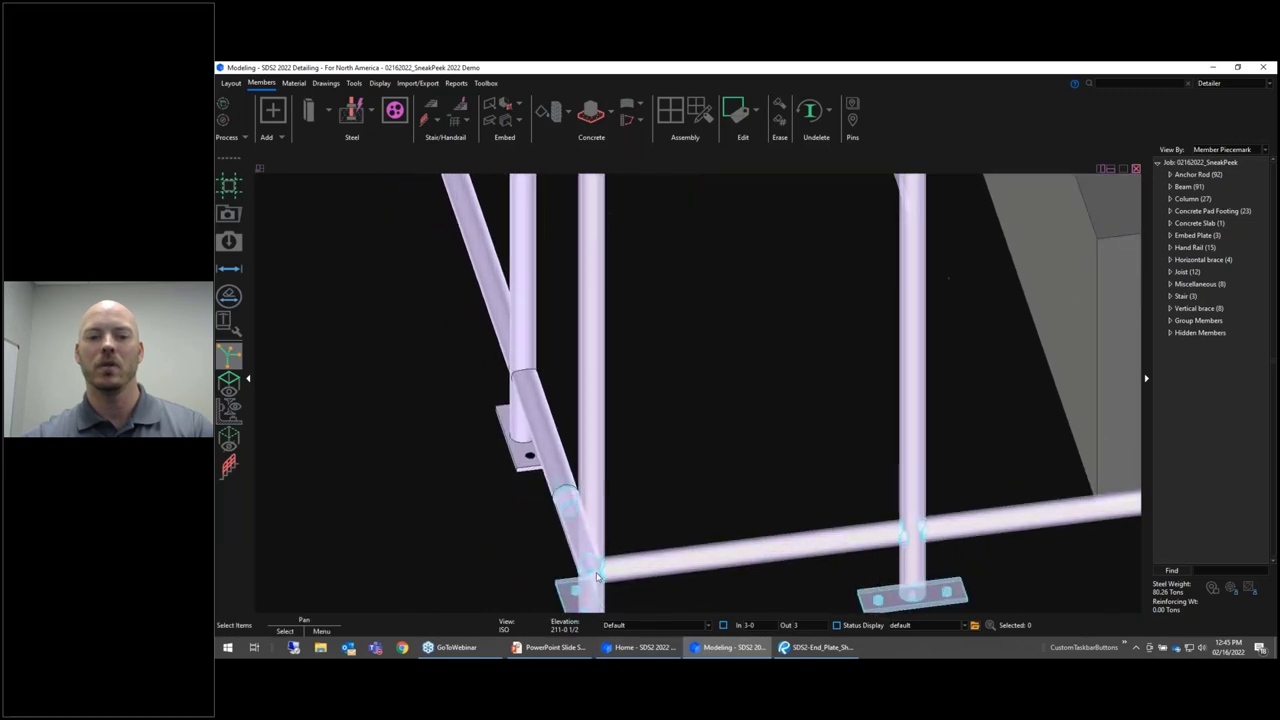
pyautogui.keyDown('shift'); pyautogui.moveTo(597, 577); pyautogui.dragTo(688, 380, button='middle'); pyautogui.keyUp('shift')
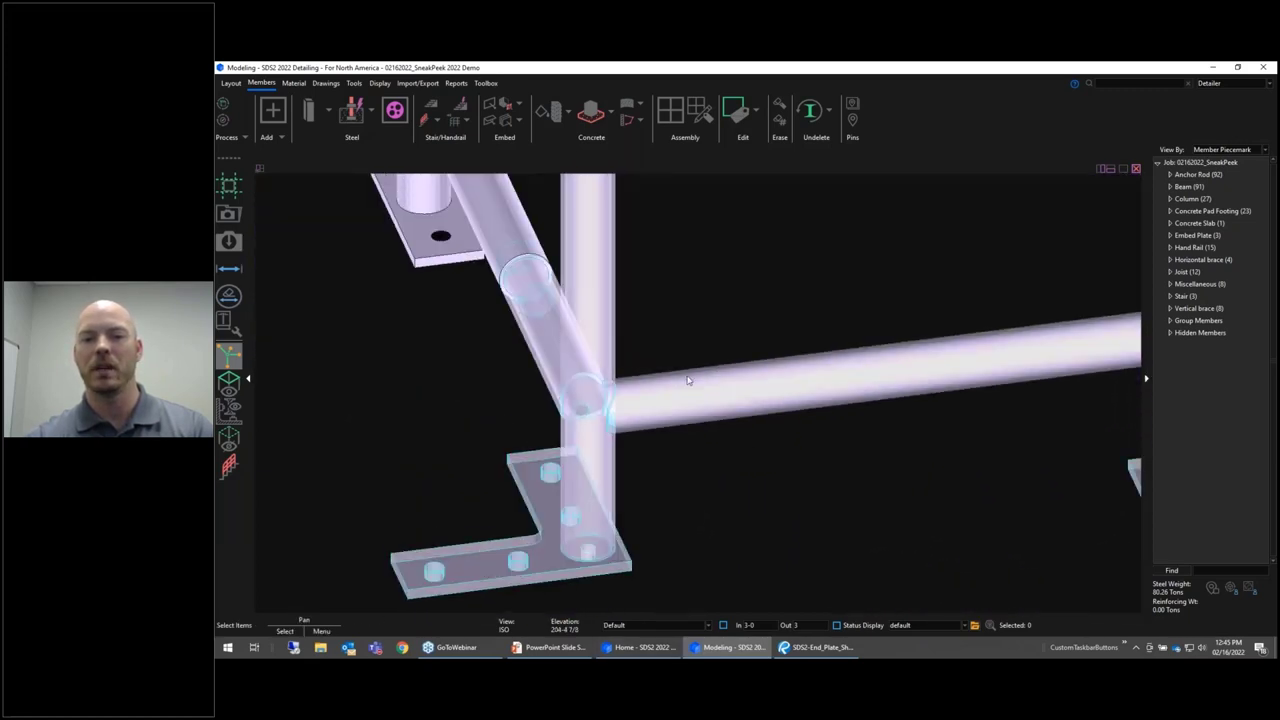
pyautogui.scroll(-3, 688, 380)
pyautogui.scroll(-4, 640, 509)
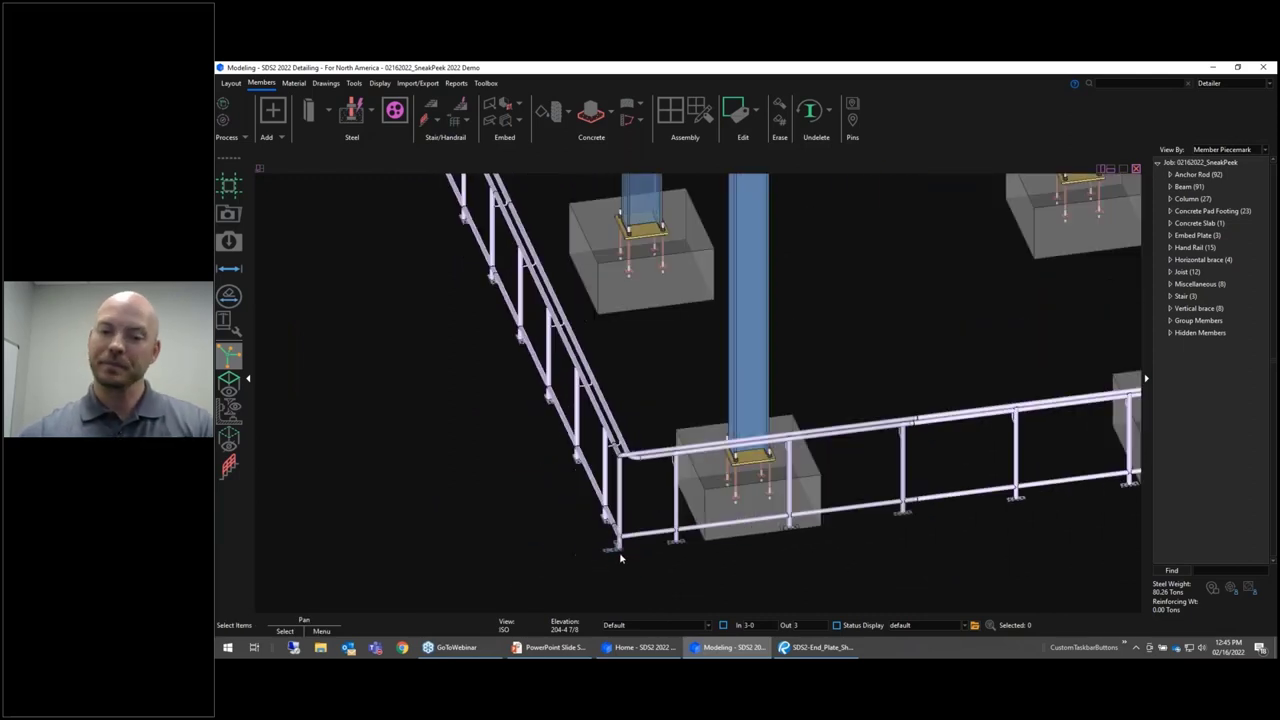
pyautogui.scroll(-2, 623, 545)
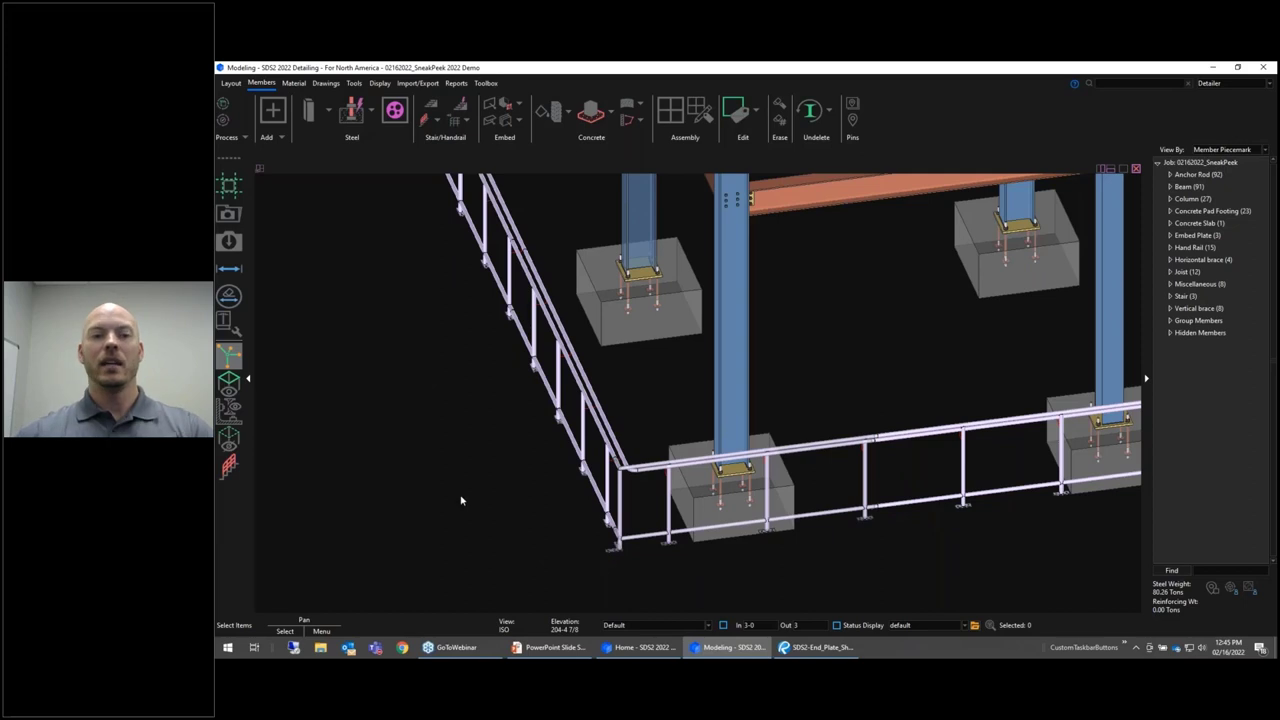
# - Open the perimeter handrail for editing, then switch to Chrome and review the Hand Rail Setup help page
pyautogui.doubleClick(680, 460)
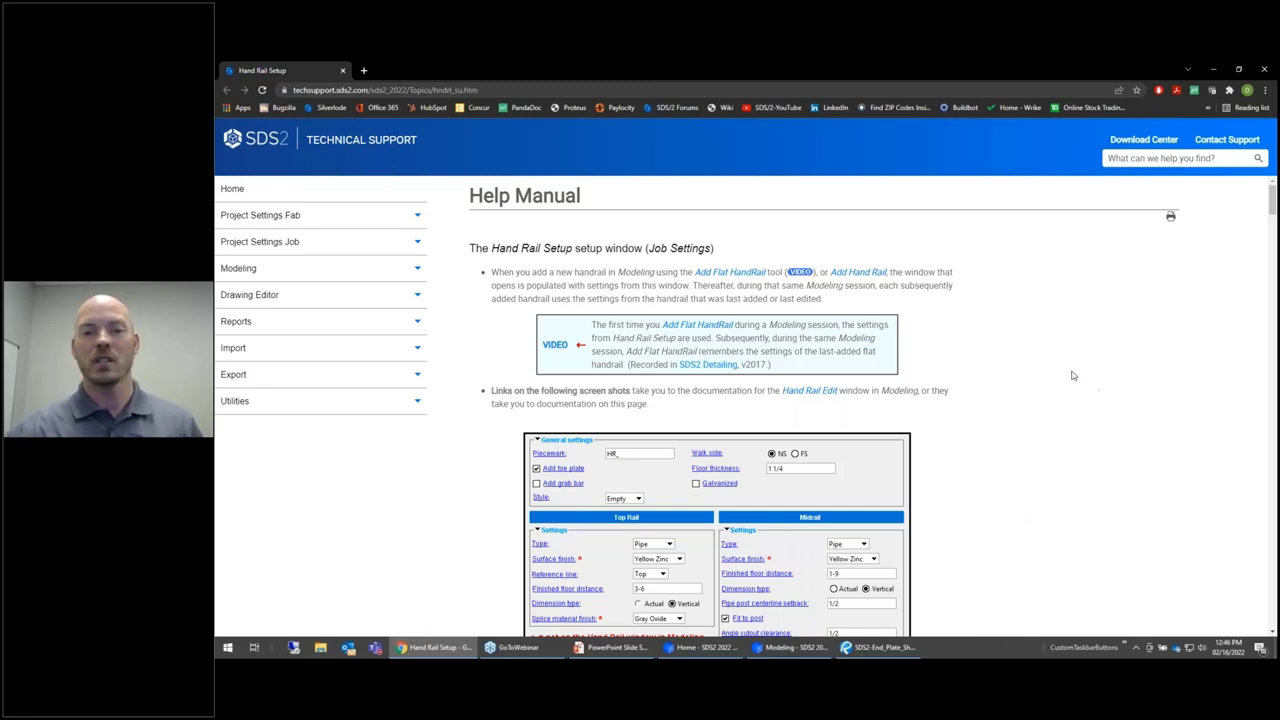
pyautogui.scroll(-1, 1010, 350)
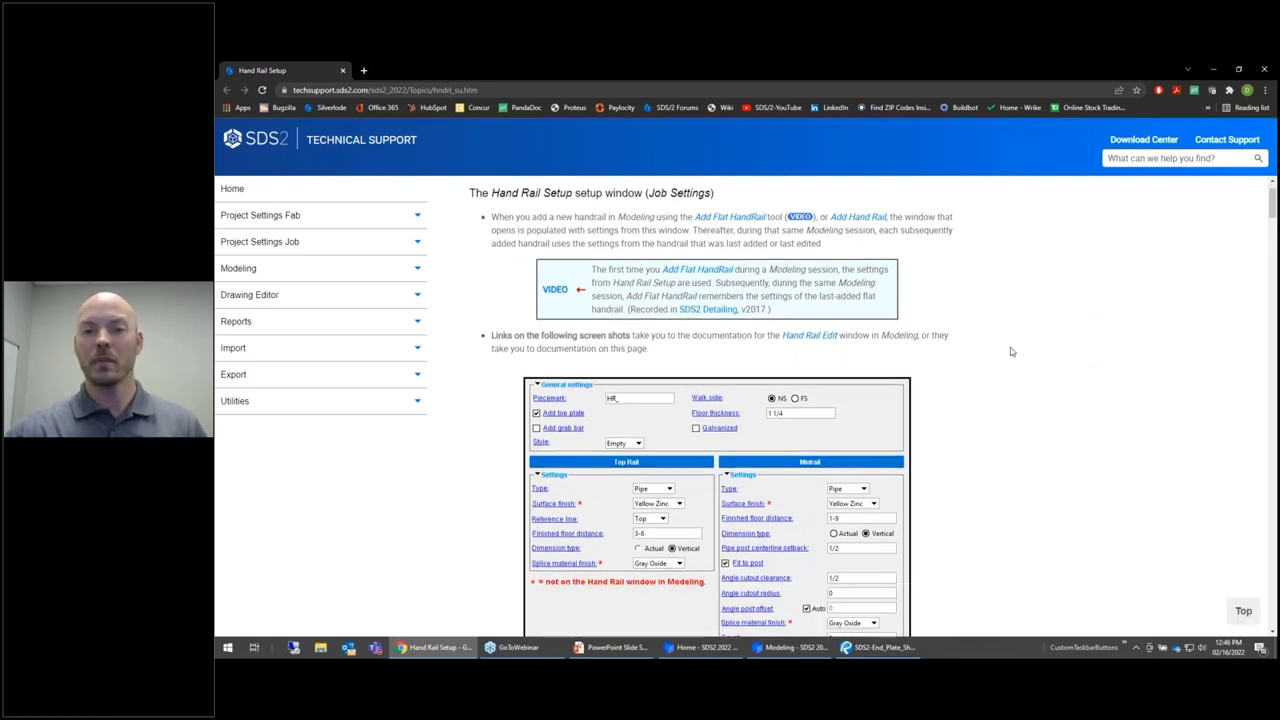
pyautogui.scroll(1, 1010, 350)
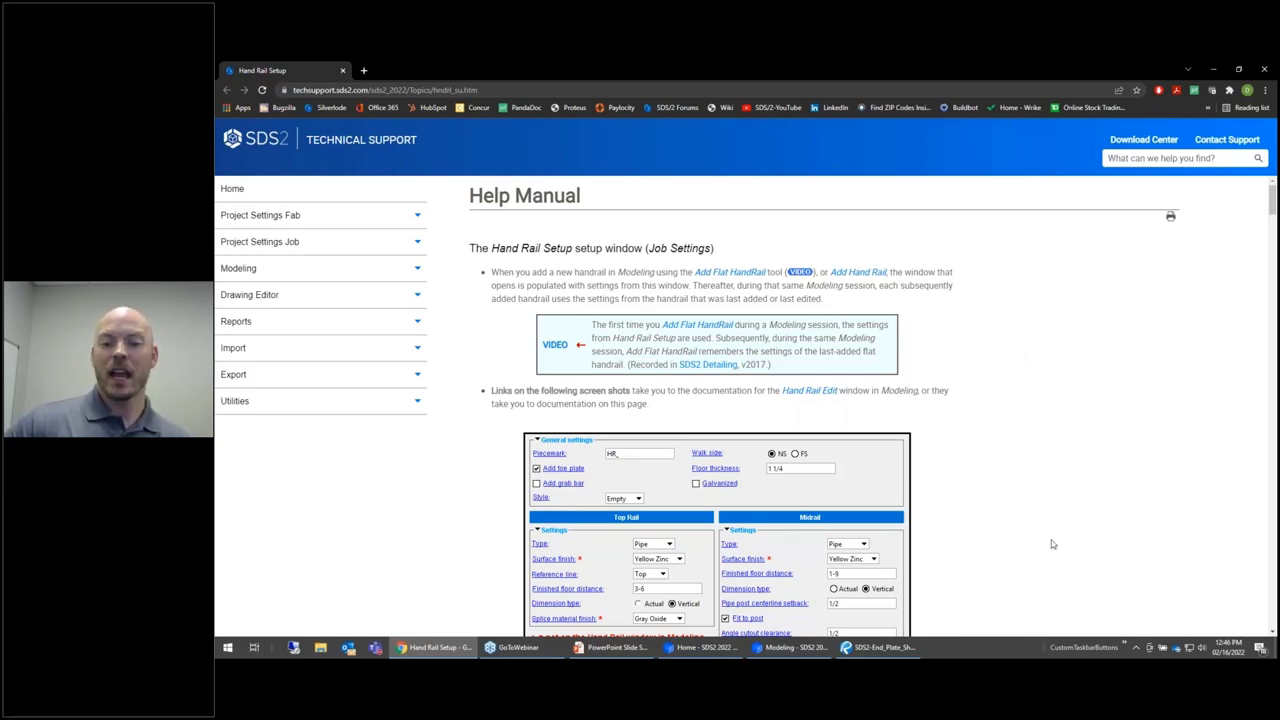
# - Switch to the PowerPoint slide show and advance to the Upcoming Events slide
pyautogui.click(625, 650)
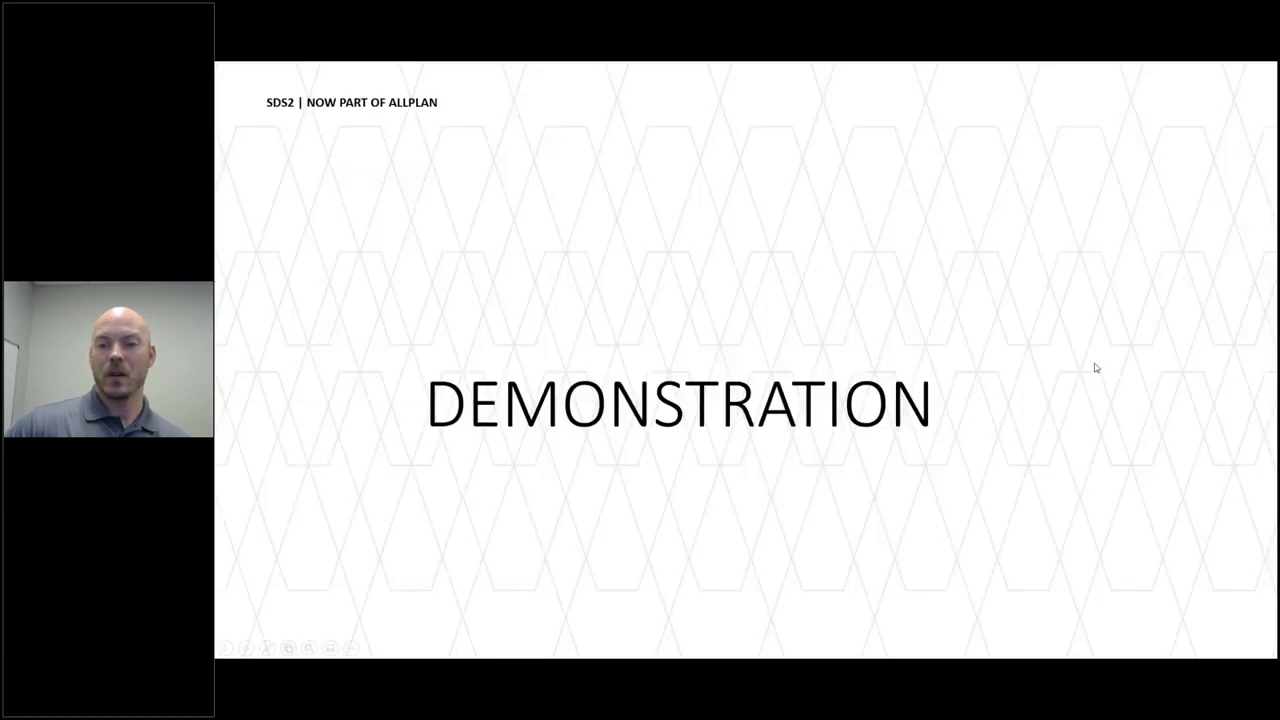
pyautogui.click(1040, 368)
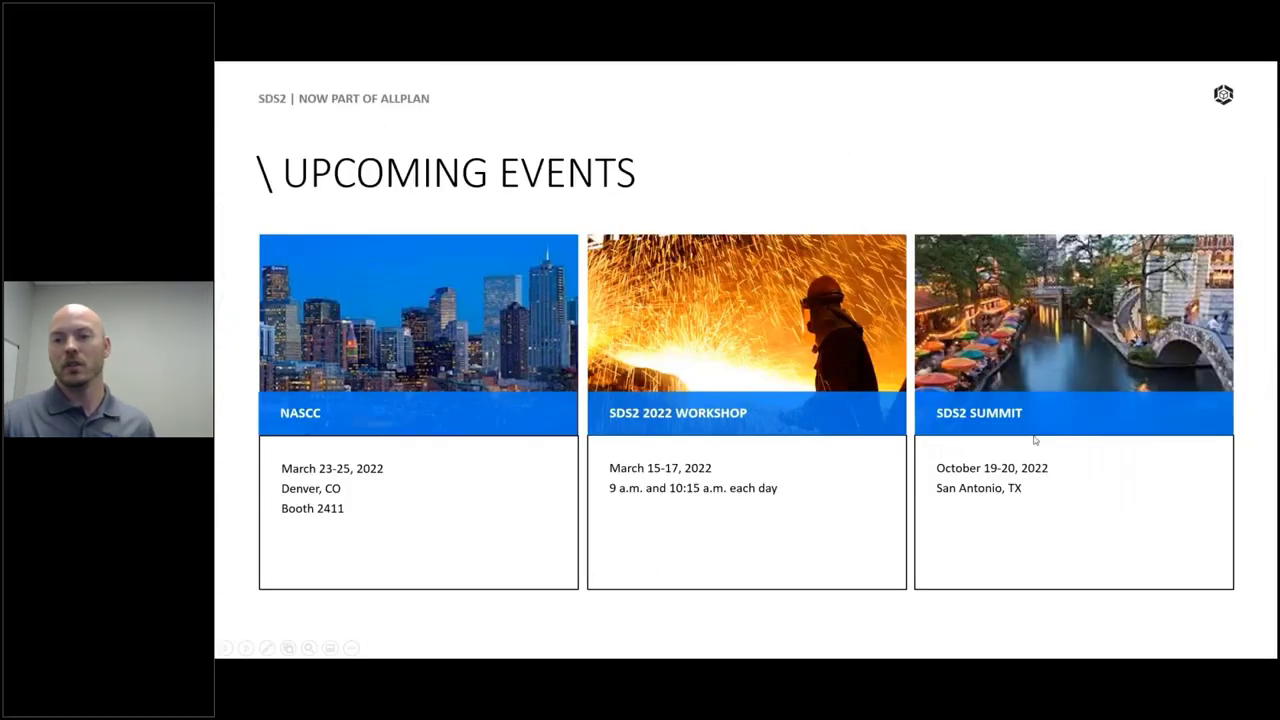